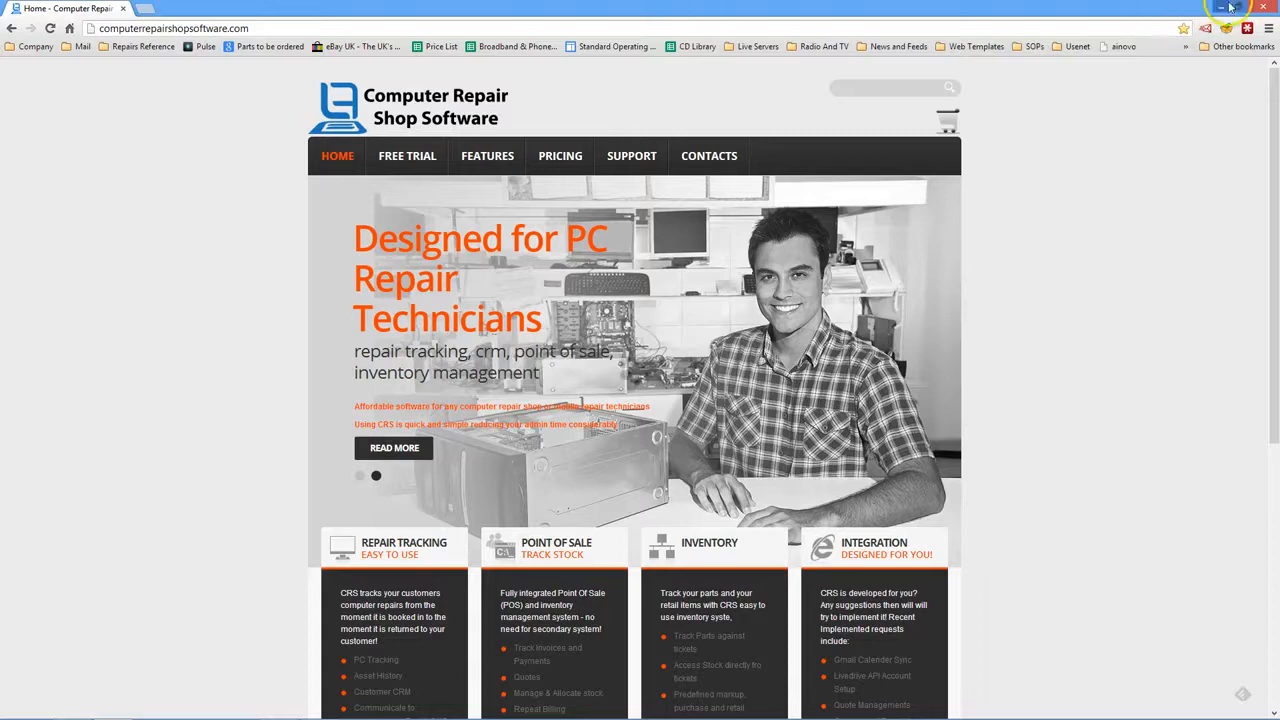
# - Minimize Google Chrome so the CRS Ticket Tracker dashboard shows
pyautogui.click(1225, 7)
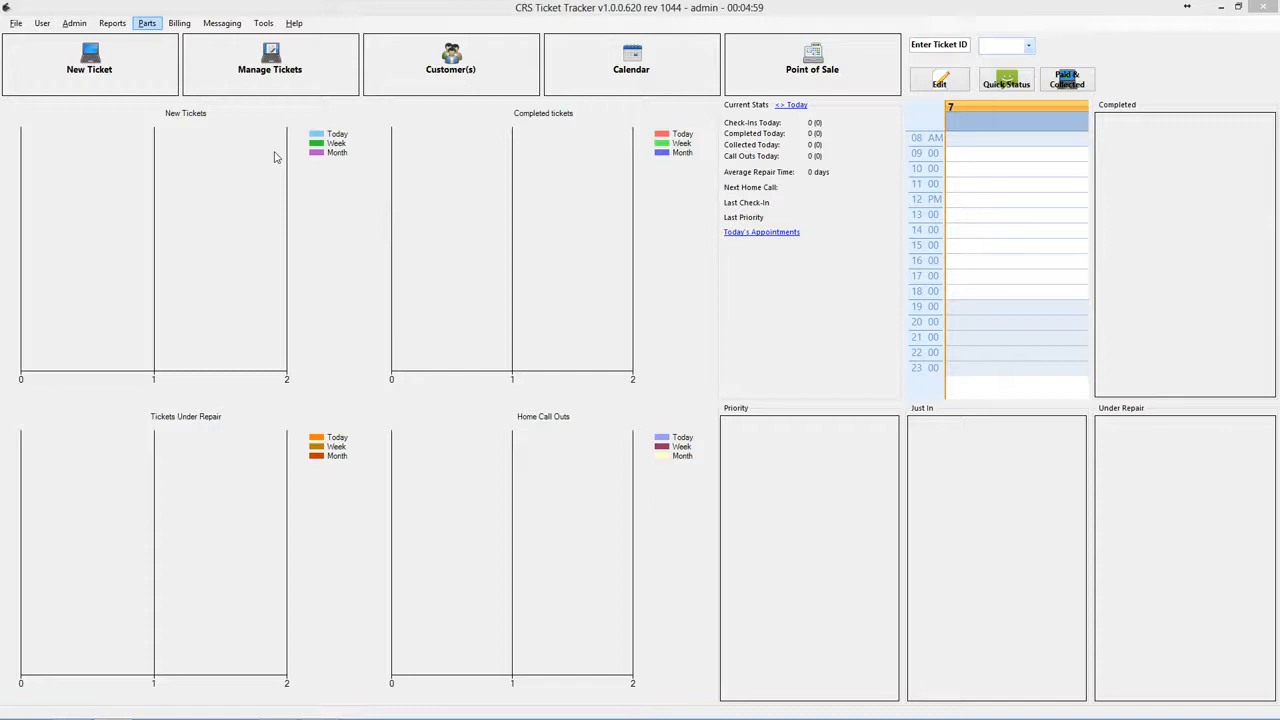
# - Open Admin > Settings to bring up Application Setting Management
pyautogui.click(76, 28)
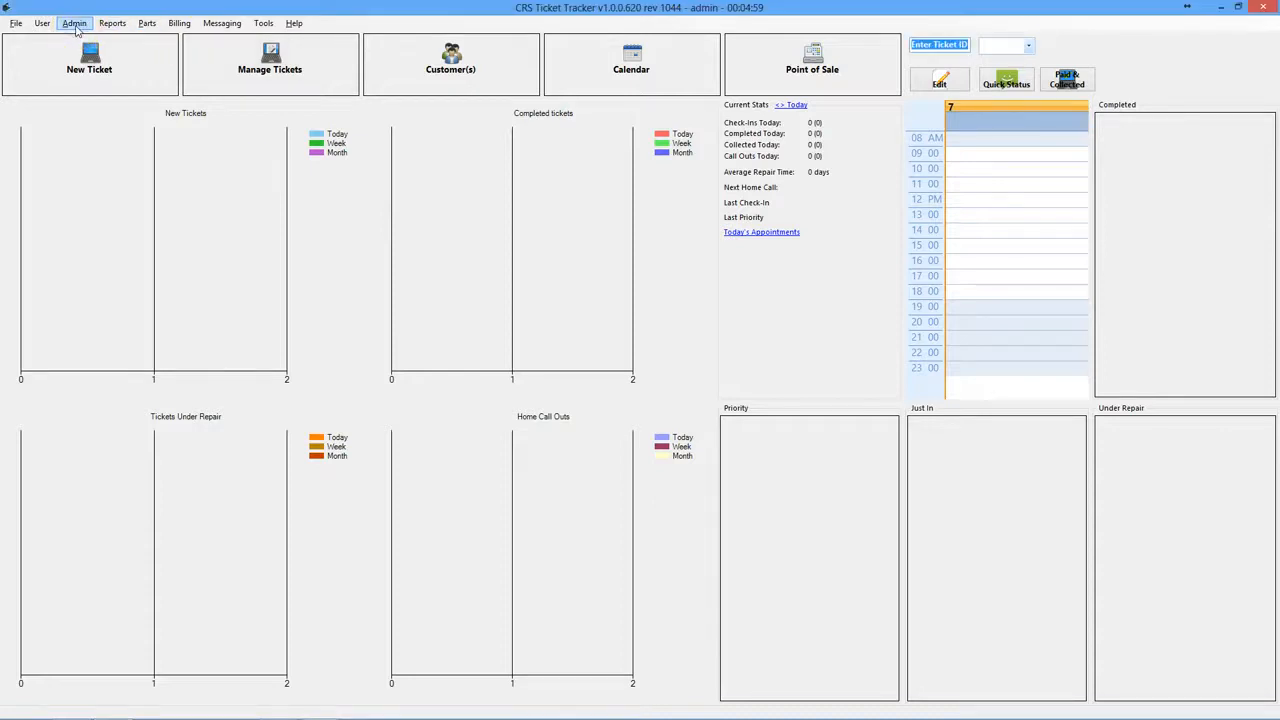
pyautogui.click(76, 28)
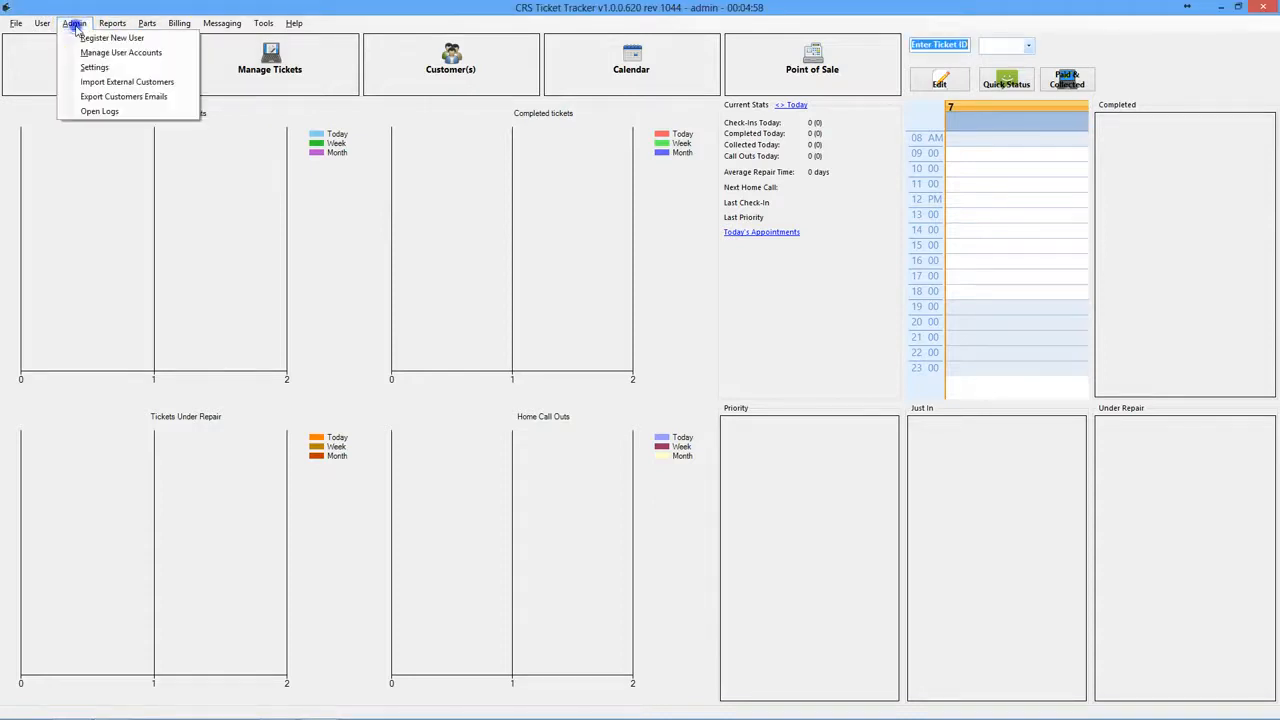
pyautogui.click(93, 68)
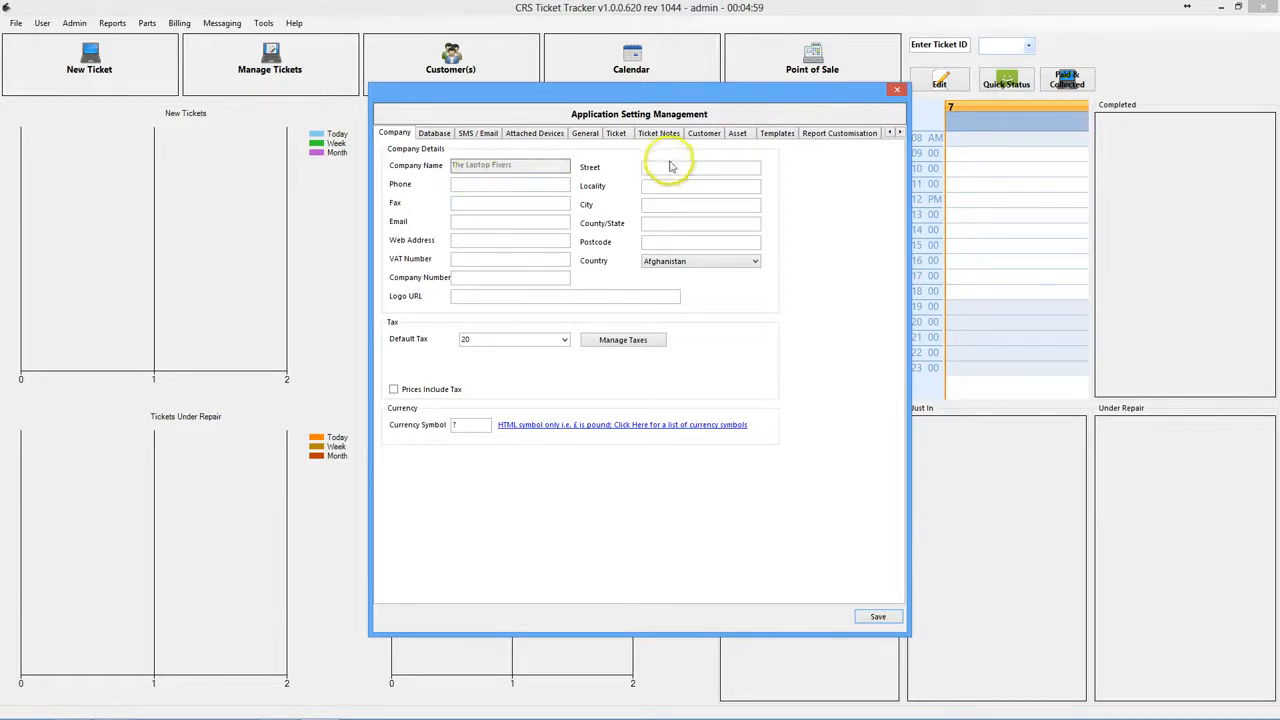
pyautogui.click(483, 182)
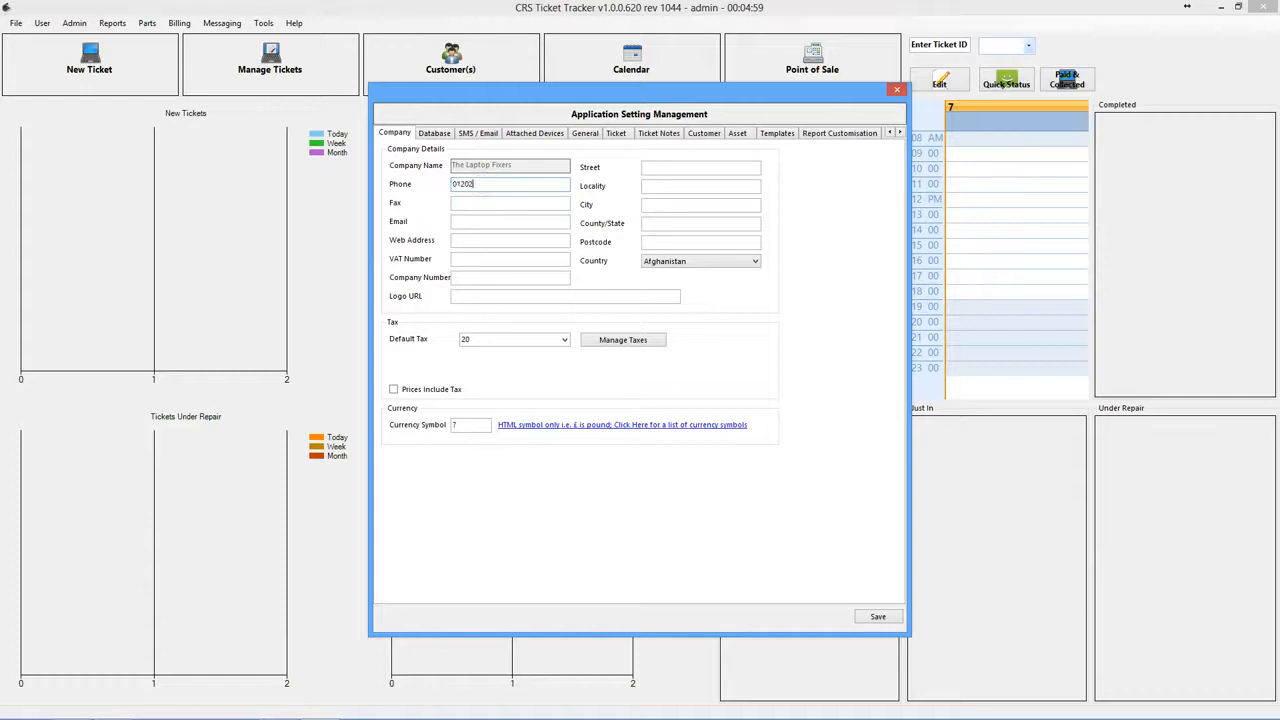
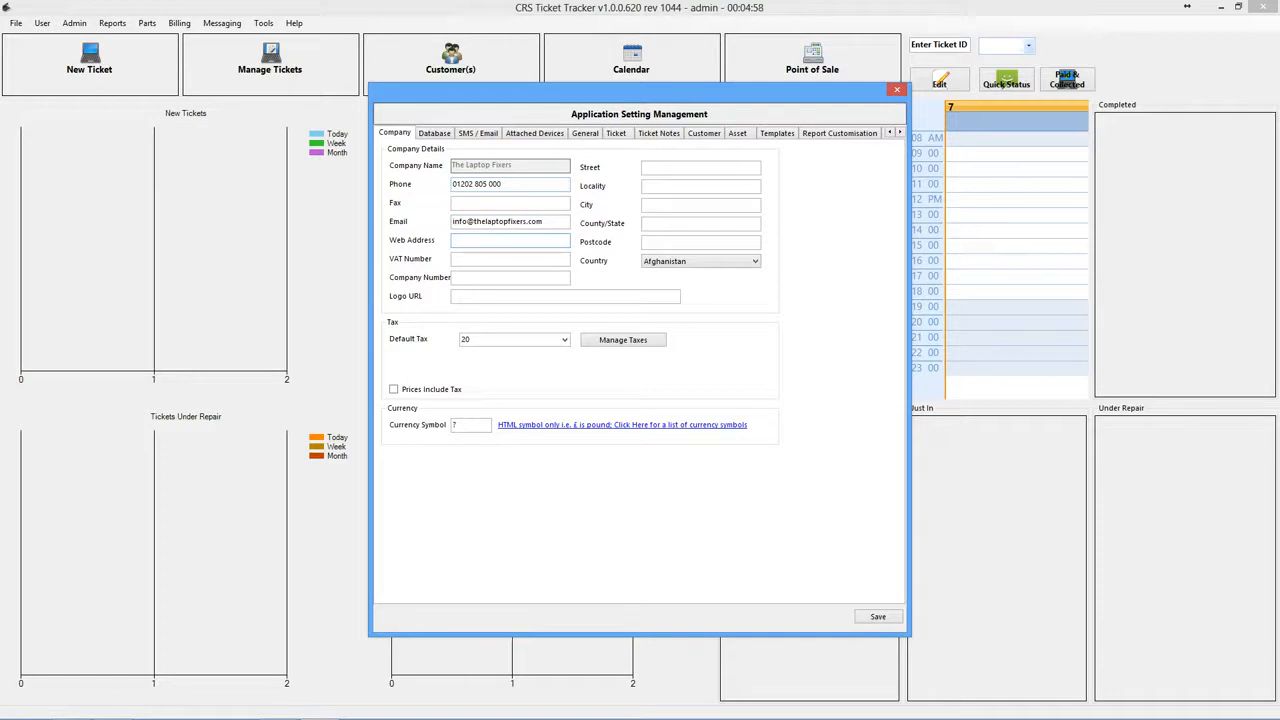
pyautogui.hotkey('ctrl', 'a')
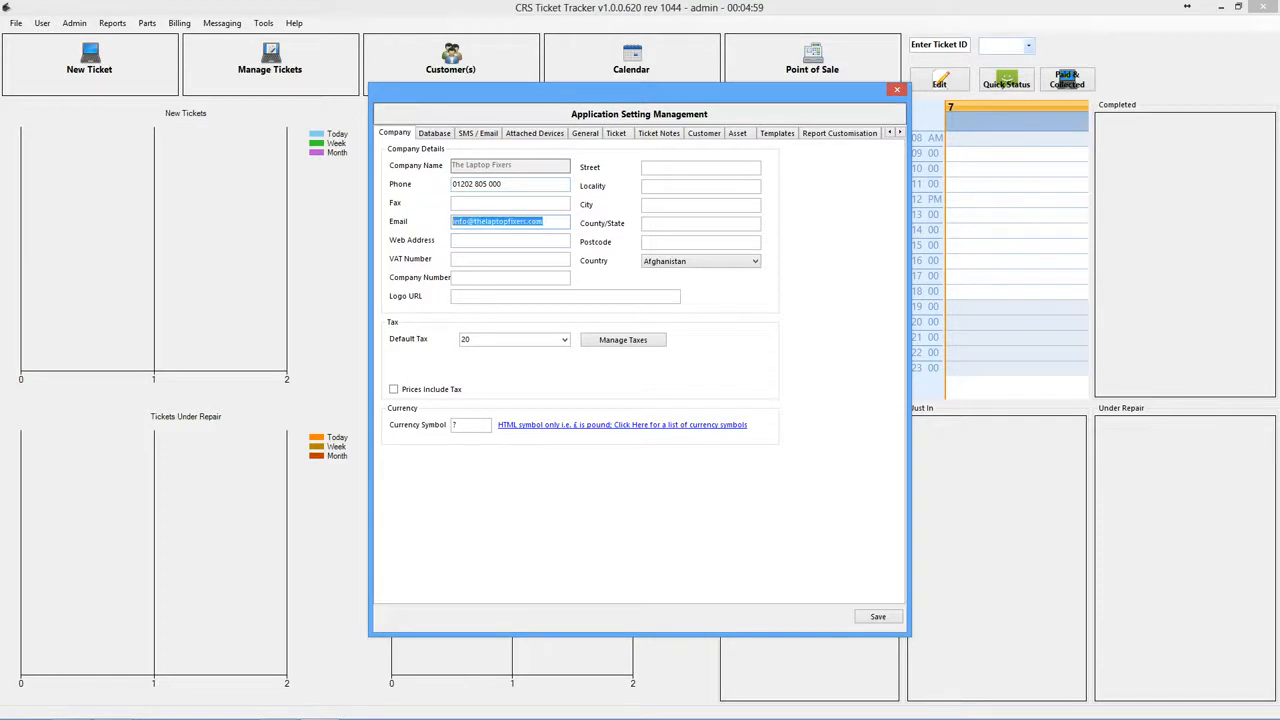
pyautogui.hotkey('shift', 'Right')
pyautogui.hotkey('shift', 'Right')
pyautogui.hotkey('shift', 'Right')
pyautogui.hotkey('shift', 'Right')
pyautogui.hotkey('shift', 'Right')
pyautogui.hotkey('ctrl', 'c')
pyautogui.press('Tab')
pyautogui.hotkey('ctrl', 'v')
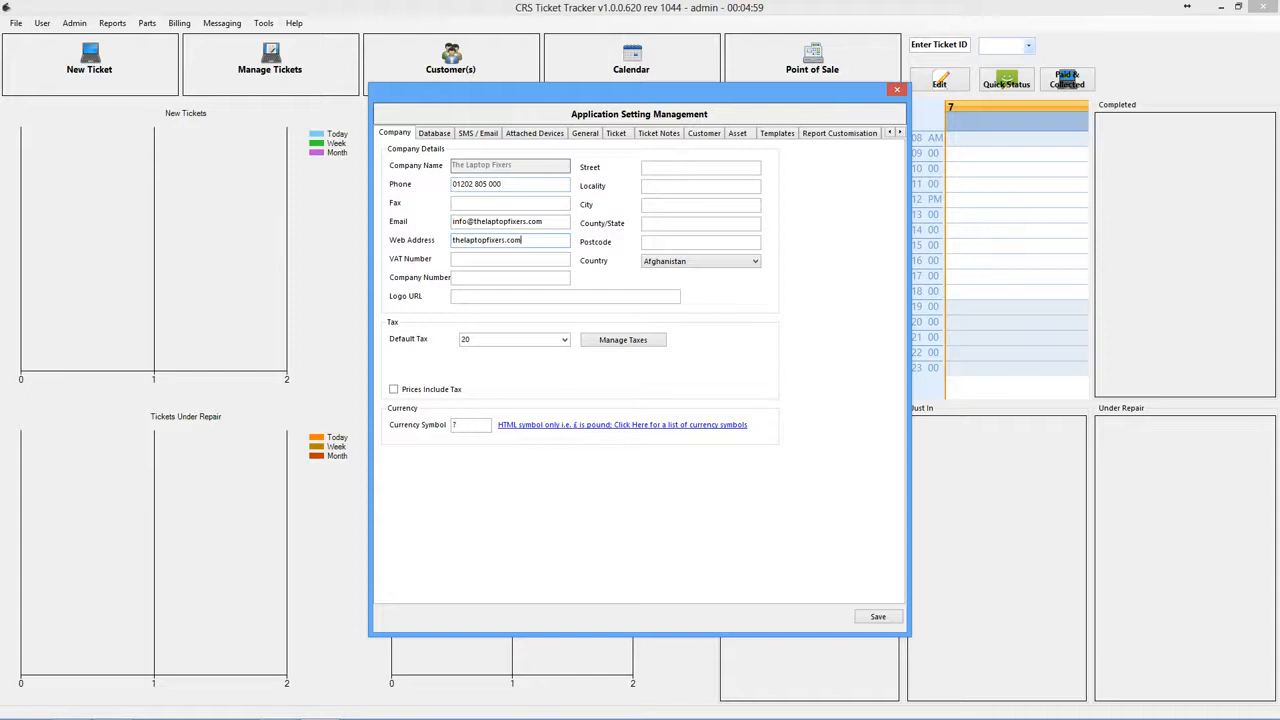
pyautogui.press('Home')
pyautogui.write('www.')
pyautogui.press('Tab')
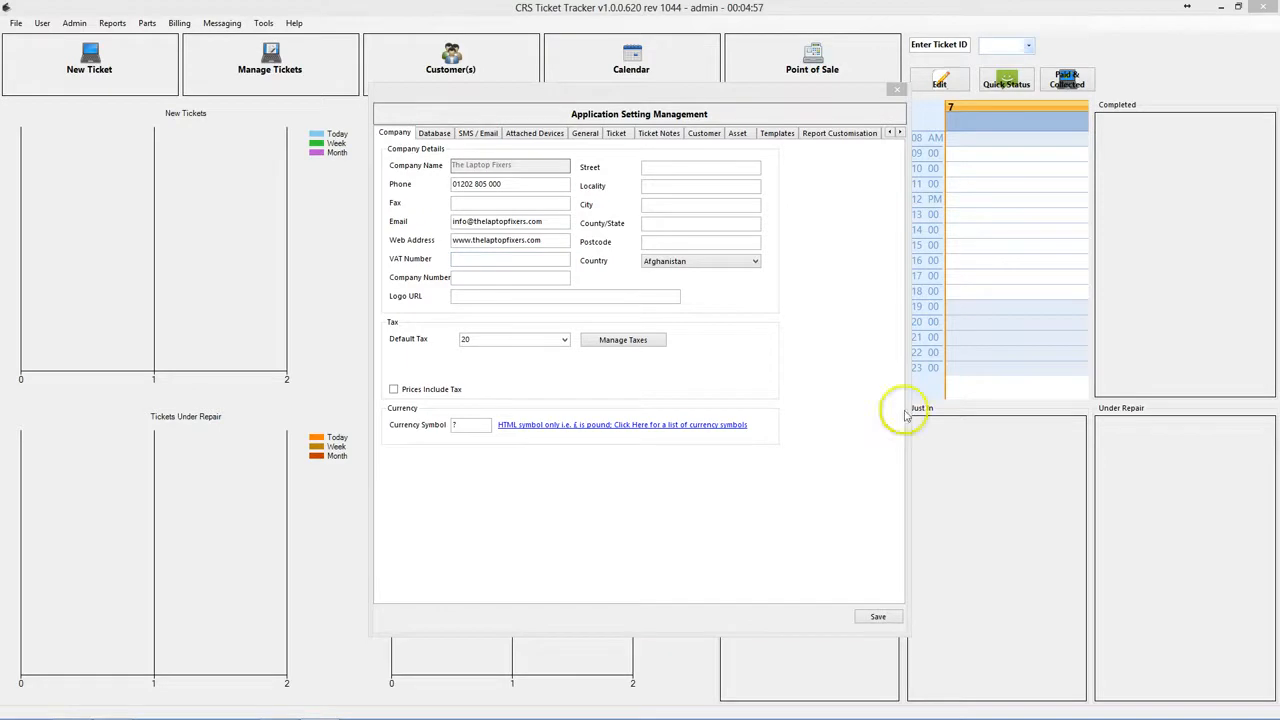
# - Fill in the company's VAT number and company number, and paste the logo image URL
pyautogui.click(505, 257)
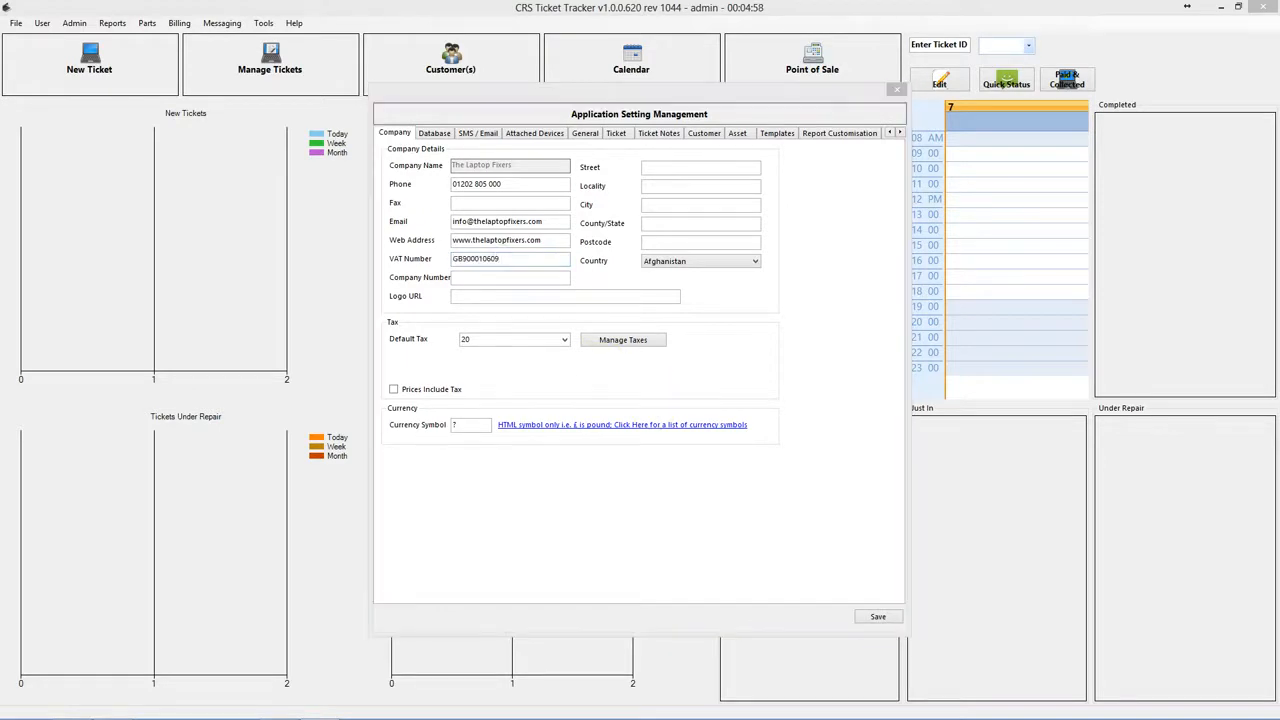
pyautogui.click(476, 280)
pyautogui.write('06032990')
pyautogui.click(489, 296)
pyautogui.hotkey('ctrl', 'v')
pyautogui.press('Home')
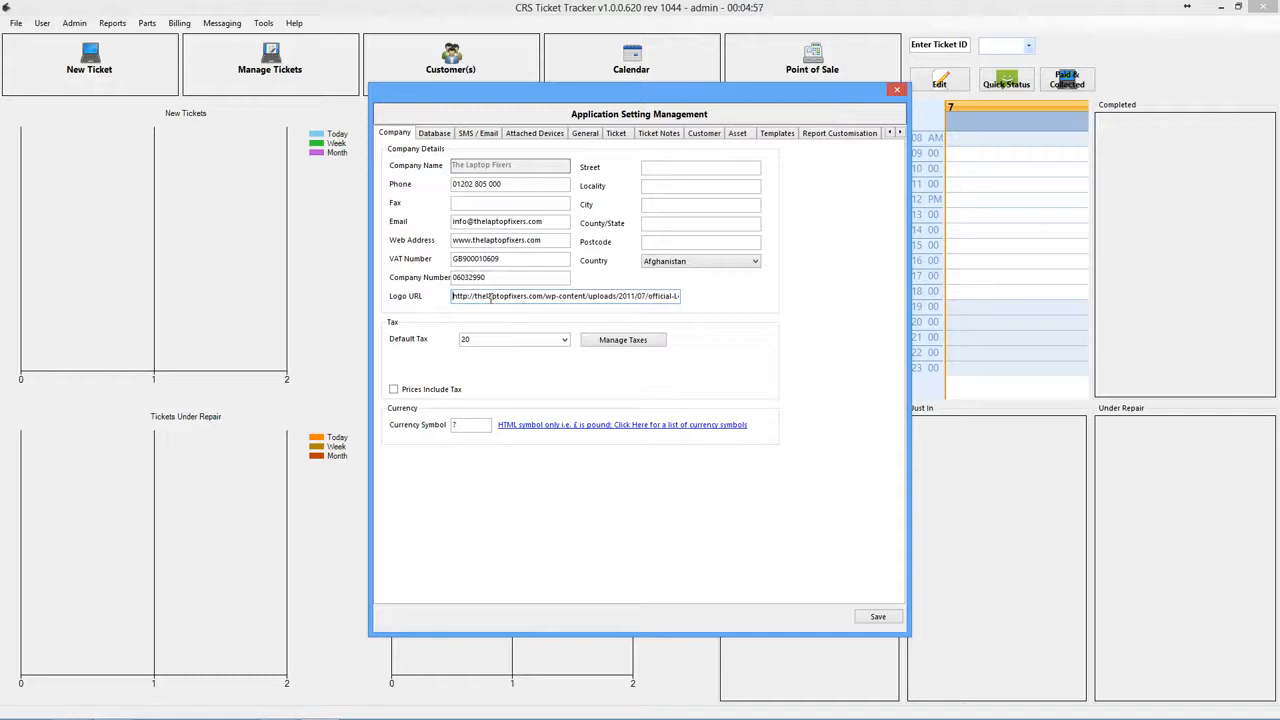
pyautogui.press('End')
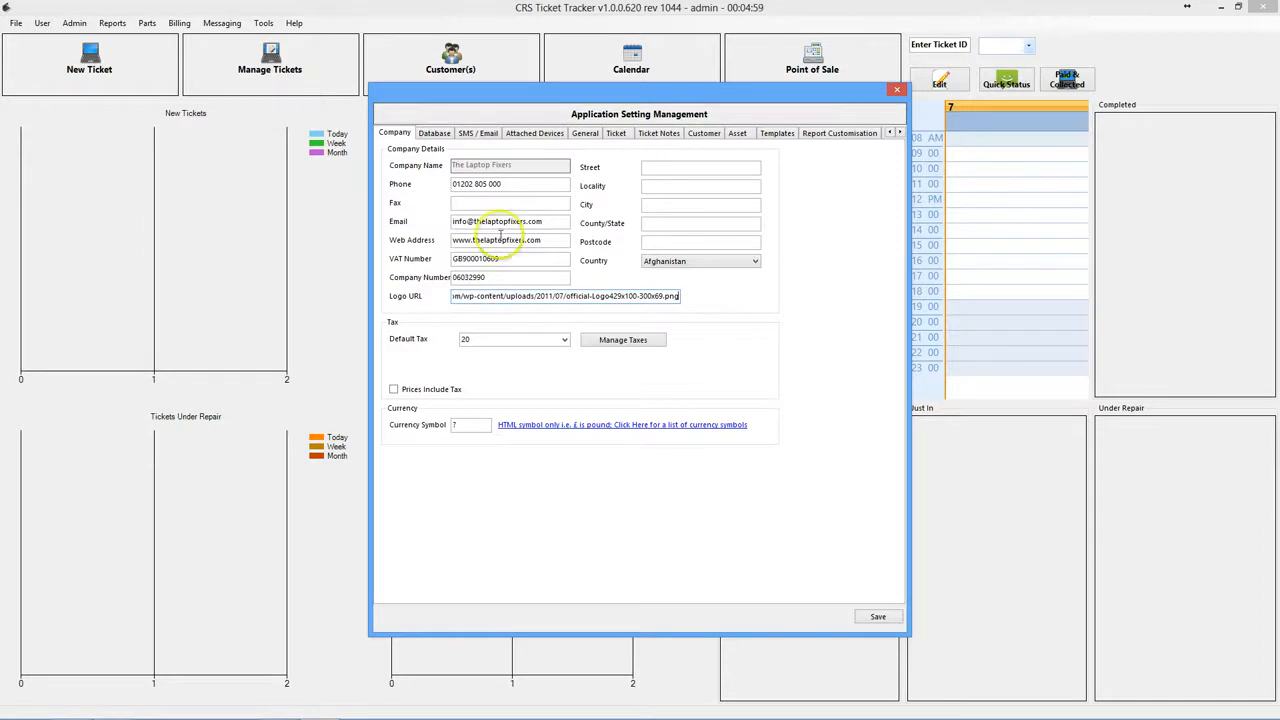
# - Enter the company's street, city, county and postcode
pyautogui.click(666, 170)
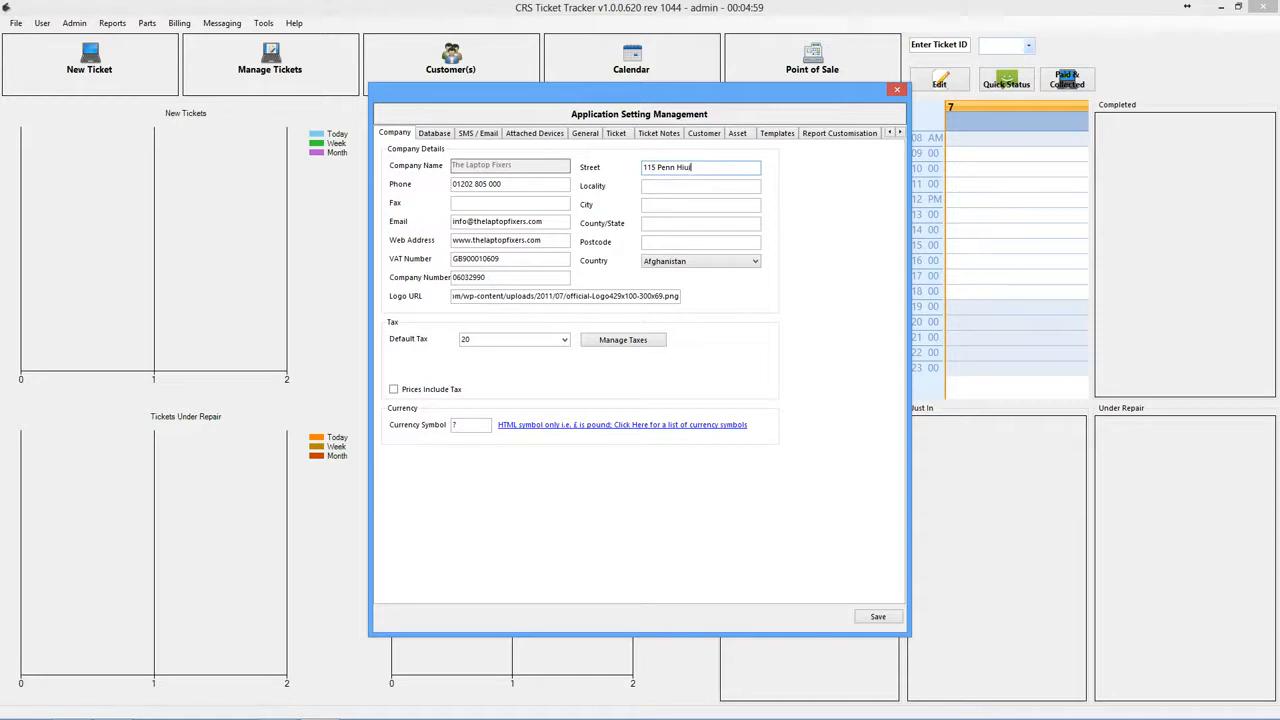
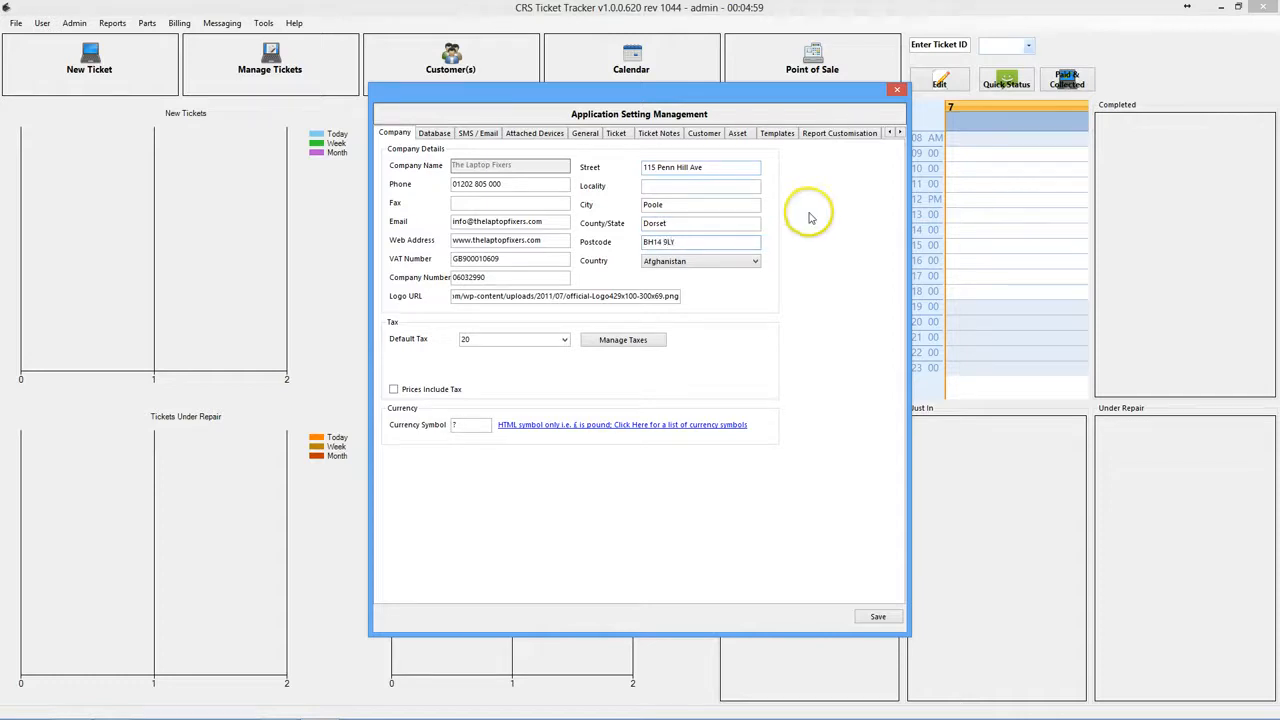
# - Set the company country to United Kingdom
pyautogui.click(695, 261)
pyautogui.scroll(-20, 752, 440)
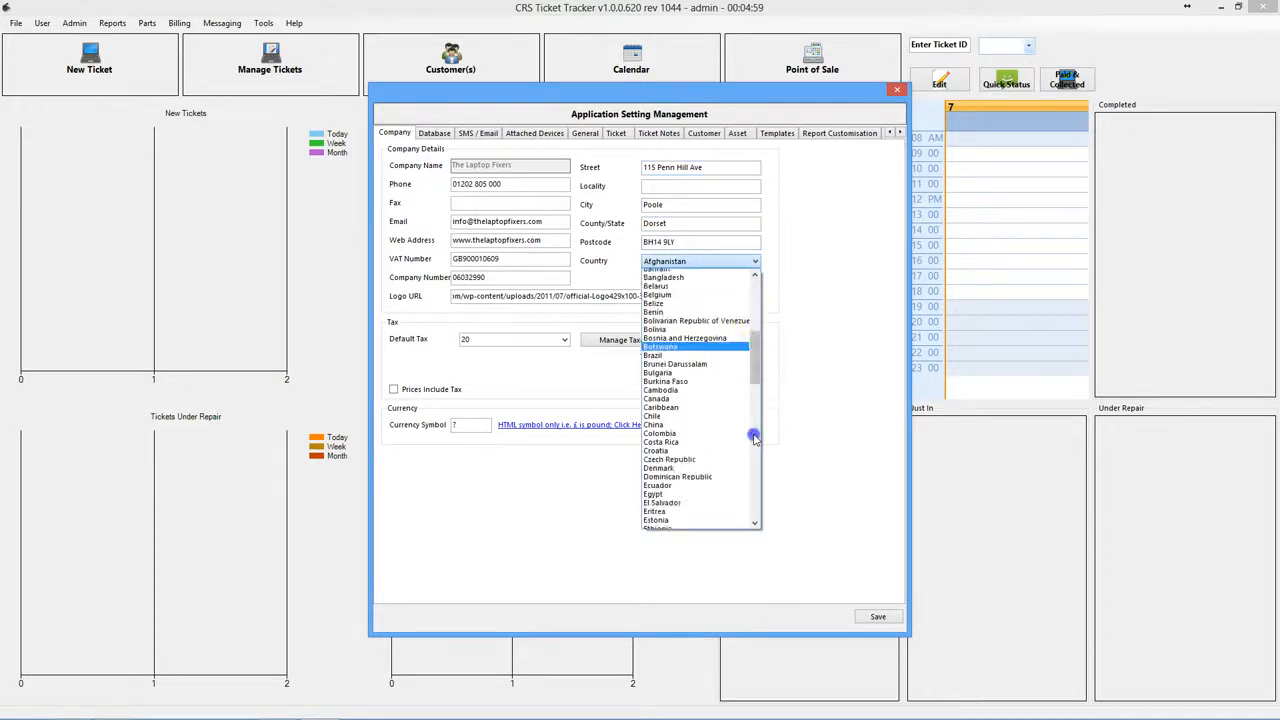
pyautogui.scroll(-10, 745, 500)
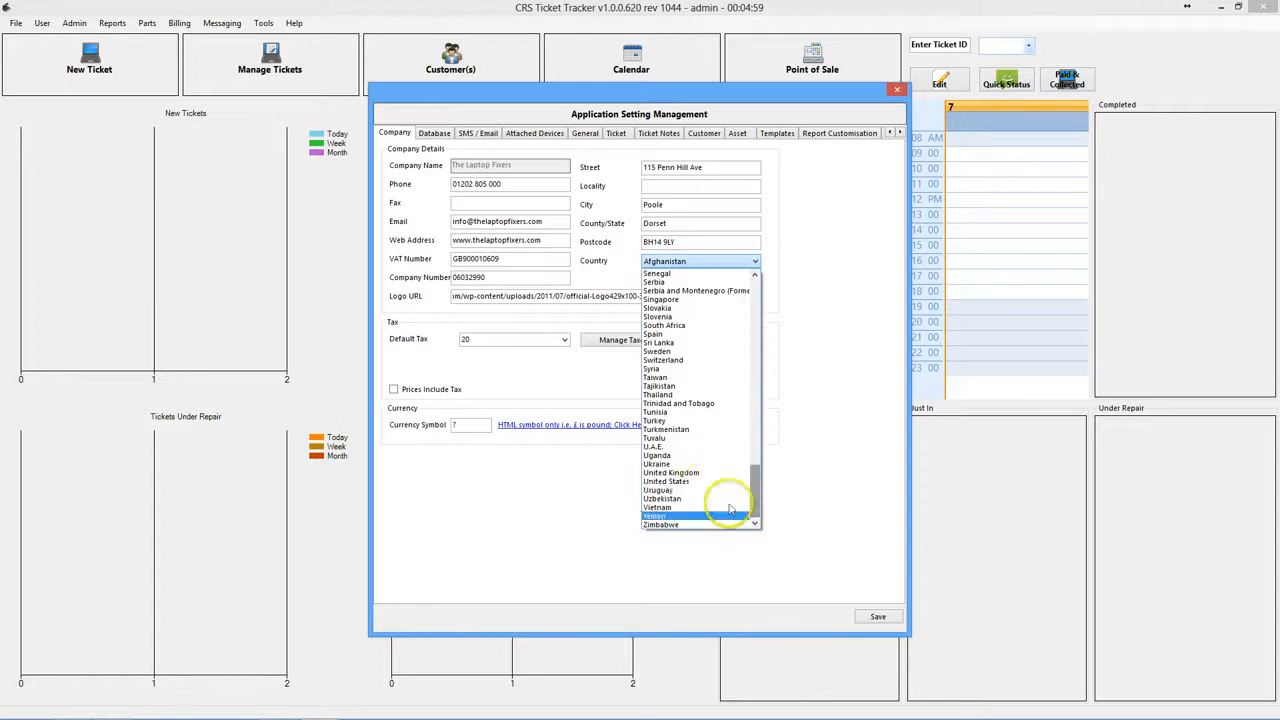
pyautogui.click(688, 476)
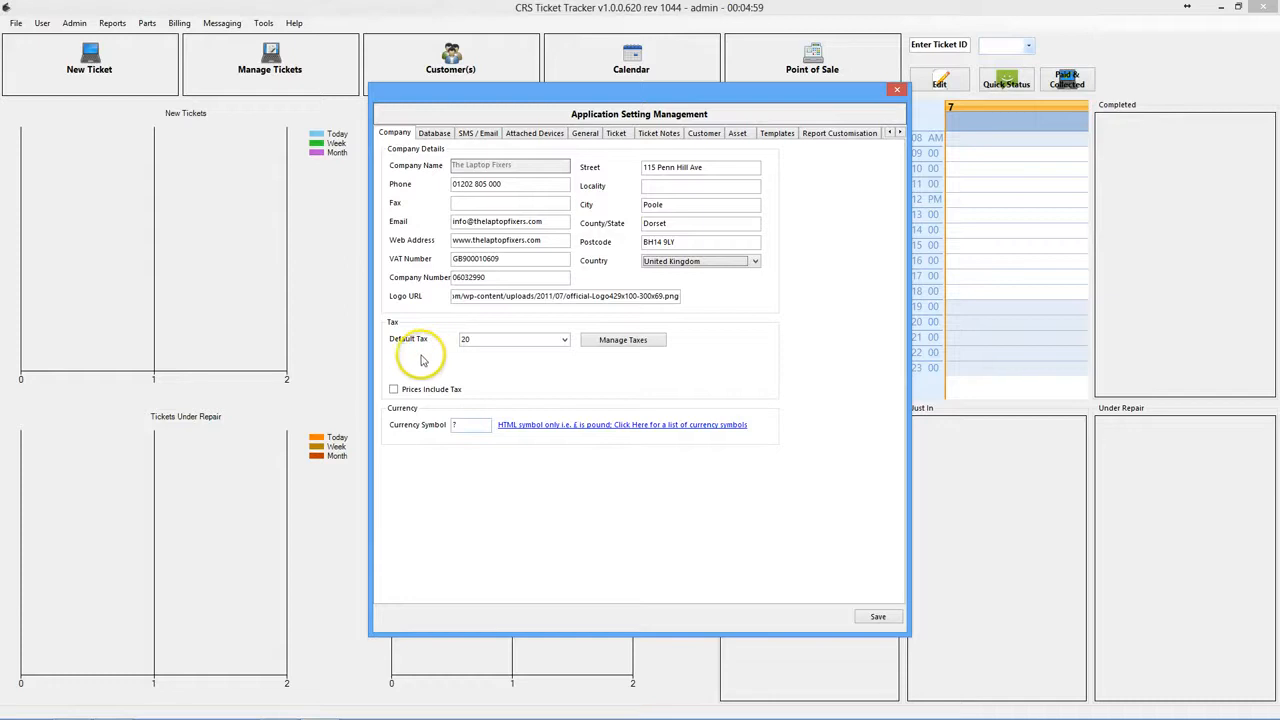
pyautogui.click(565, 341)
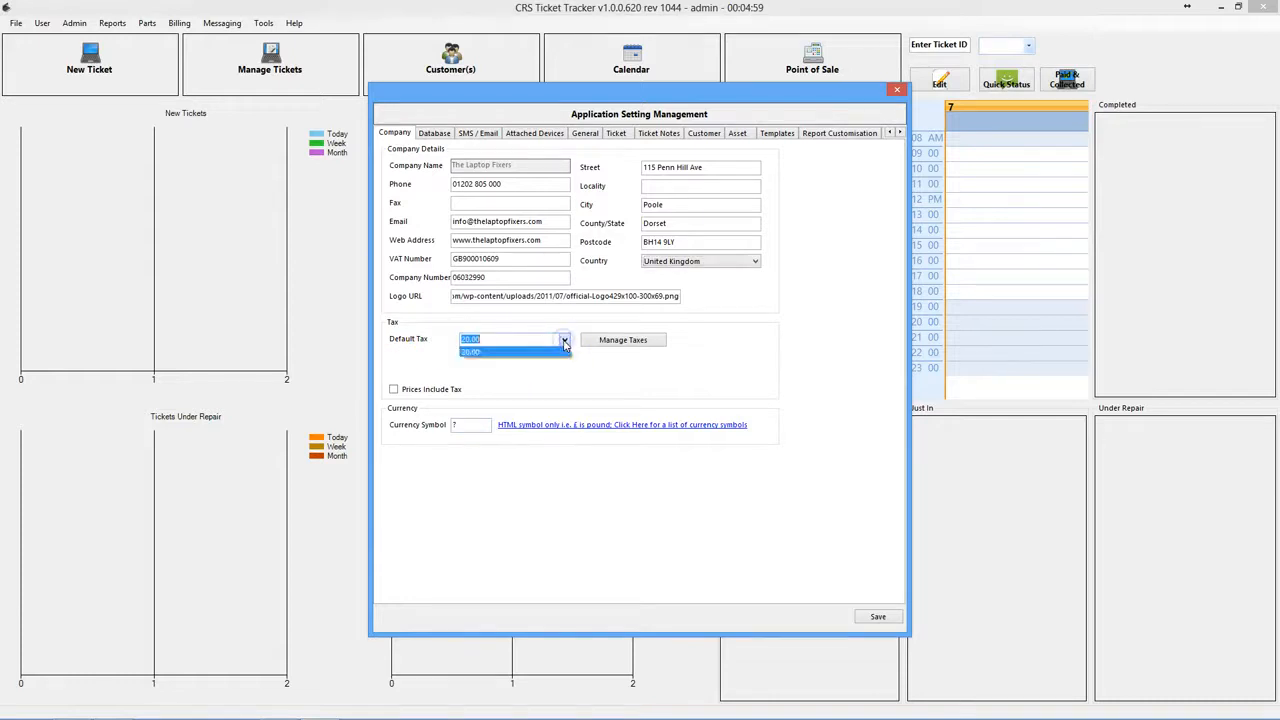
pyautogui.click(518, 338)
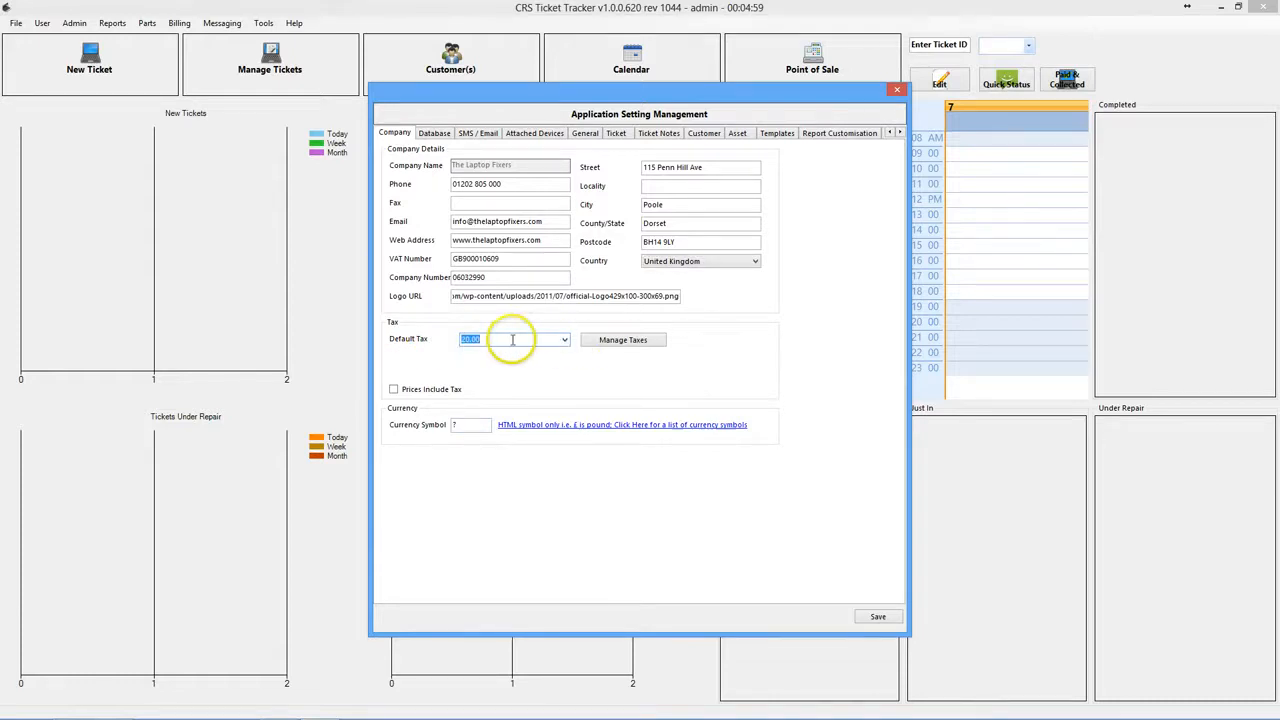
pyautogui.click(640, 340)
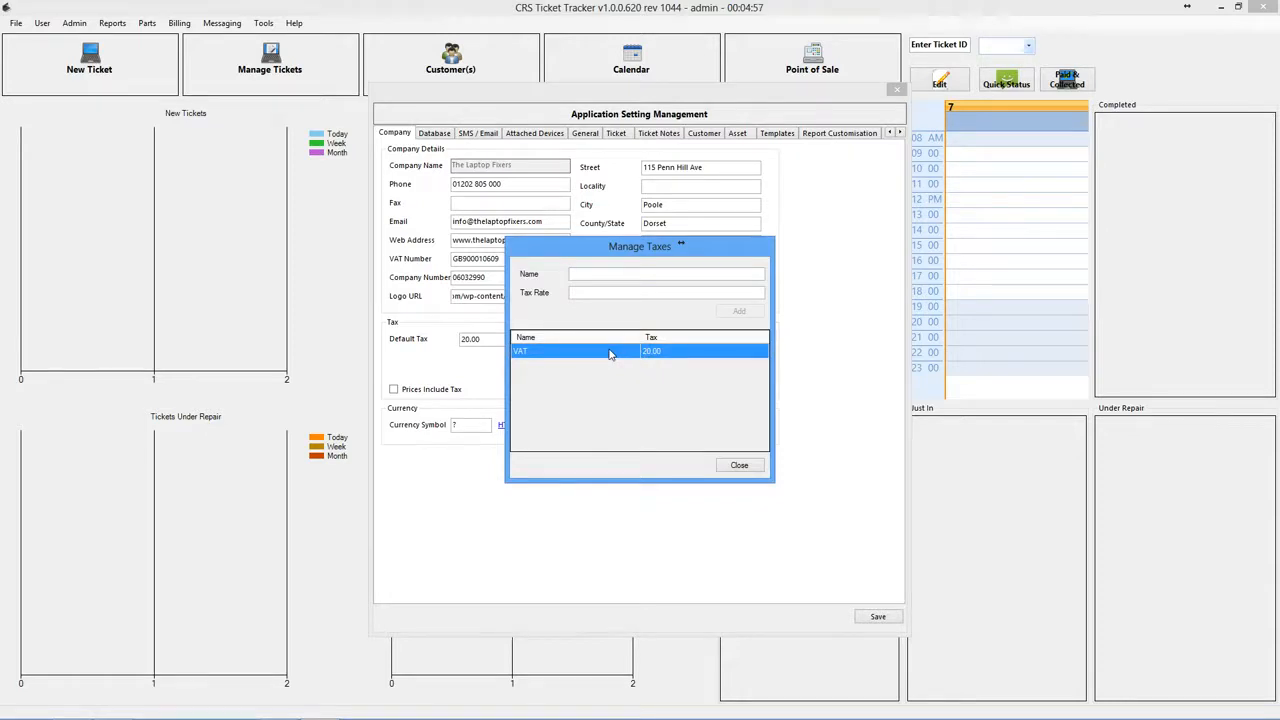
pyautogui.click(588, 274)
pyautogui.write('TAC RATE')
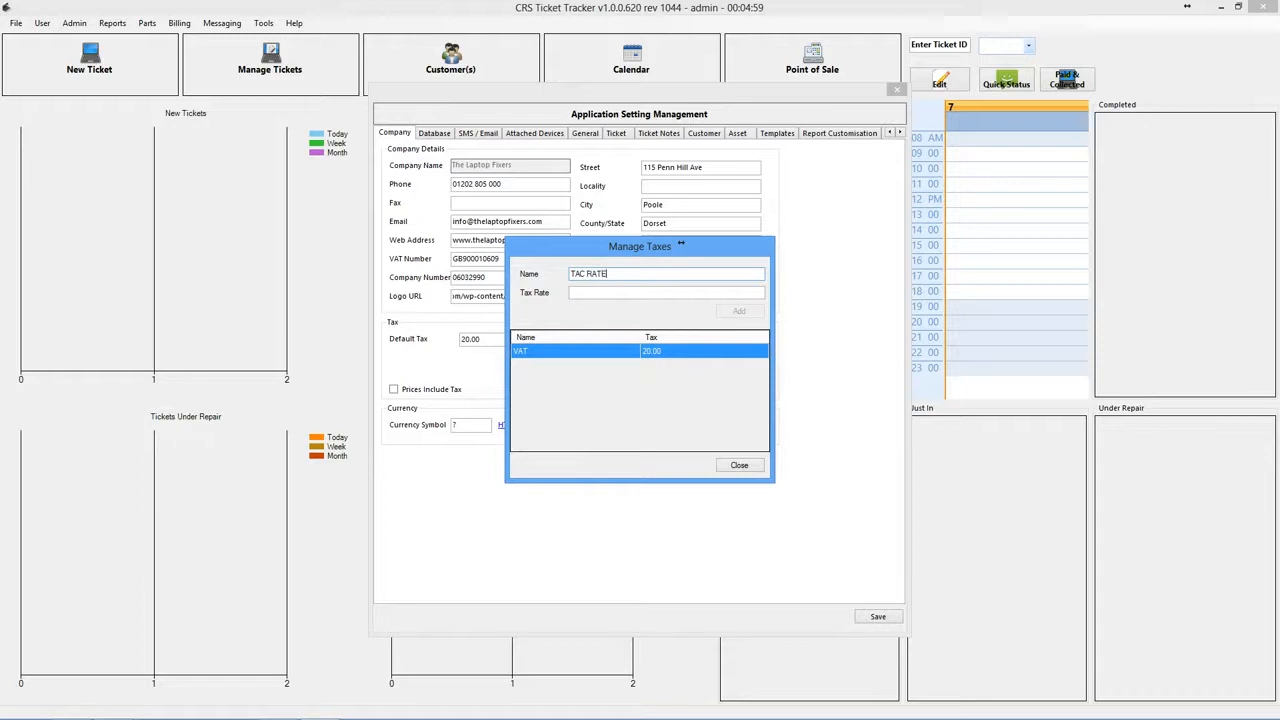
pyautogui.write('X')
pyautogui.hotkey('shift', 'Home')
pyautogui.press('BackSpace')
pyautogui.press('Tab')
pyautogui.write('20')
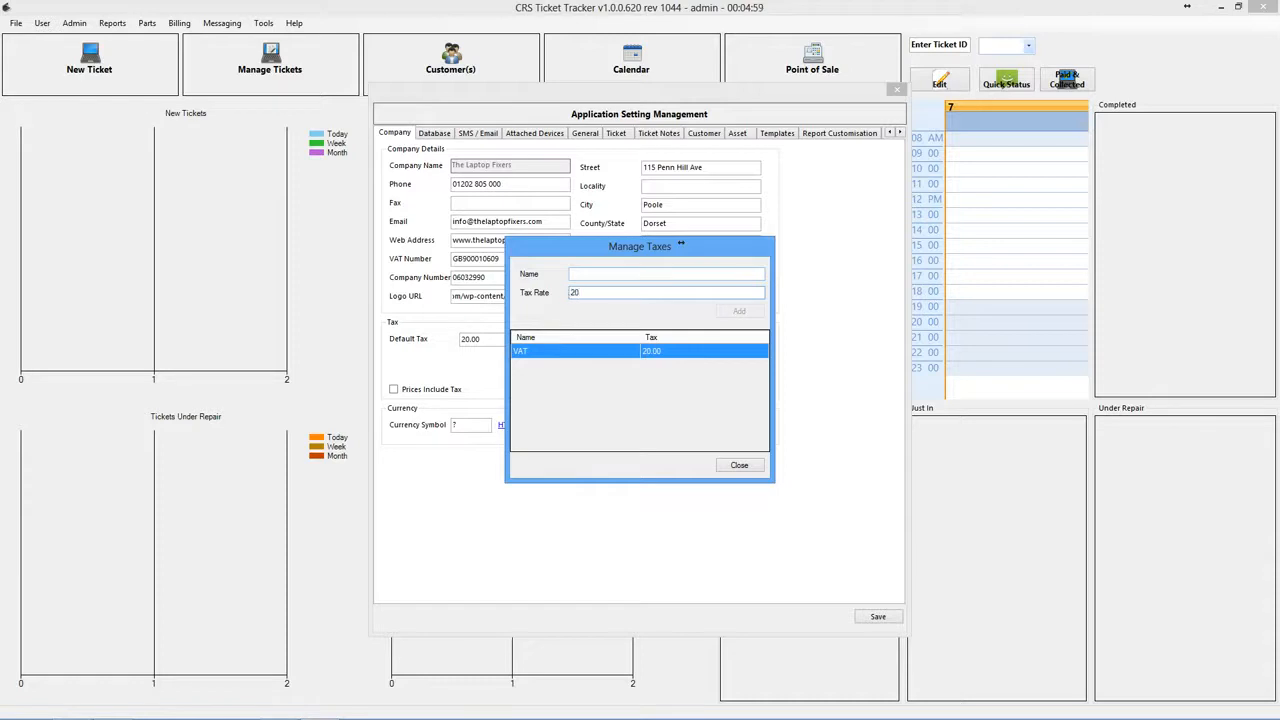
pyautogui.press('BackSpace')
pyautogui.press('BackSpace')
pyautogui.click(741, 464)
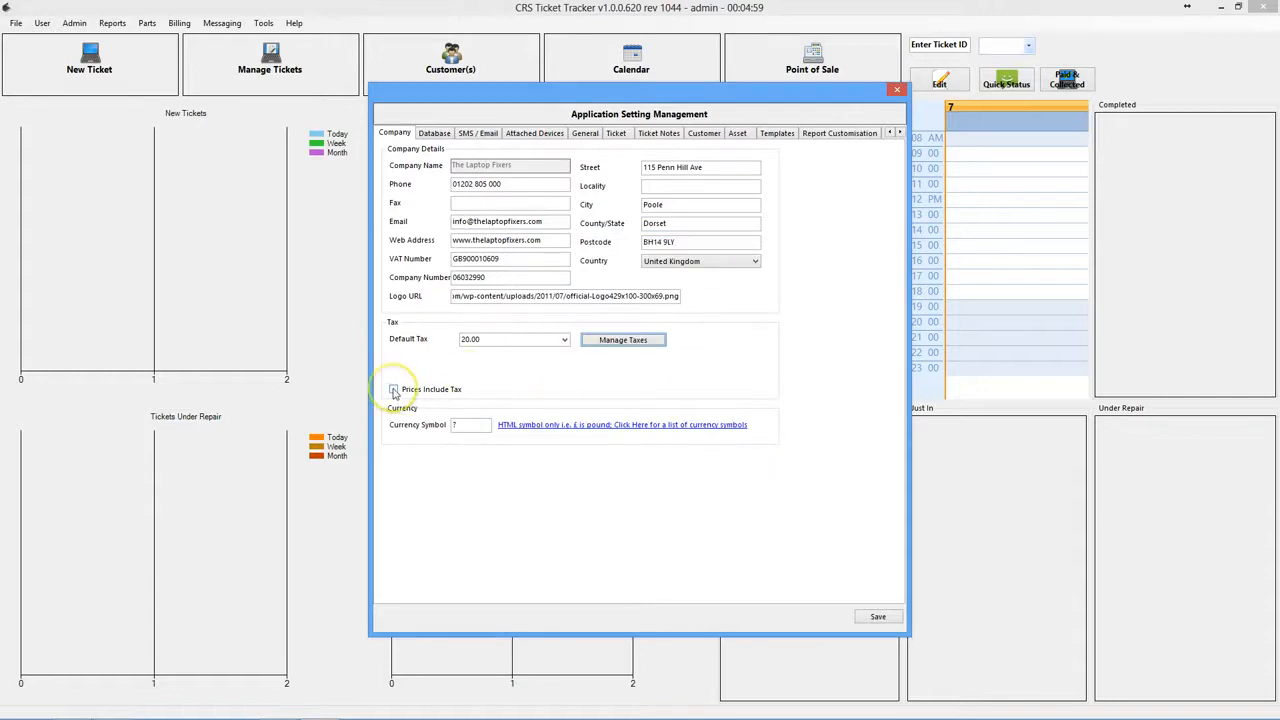
# - Make prices include tax and set the currency symbol to &pound; from the Currency Chart
pyautogui.click(393, 390)
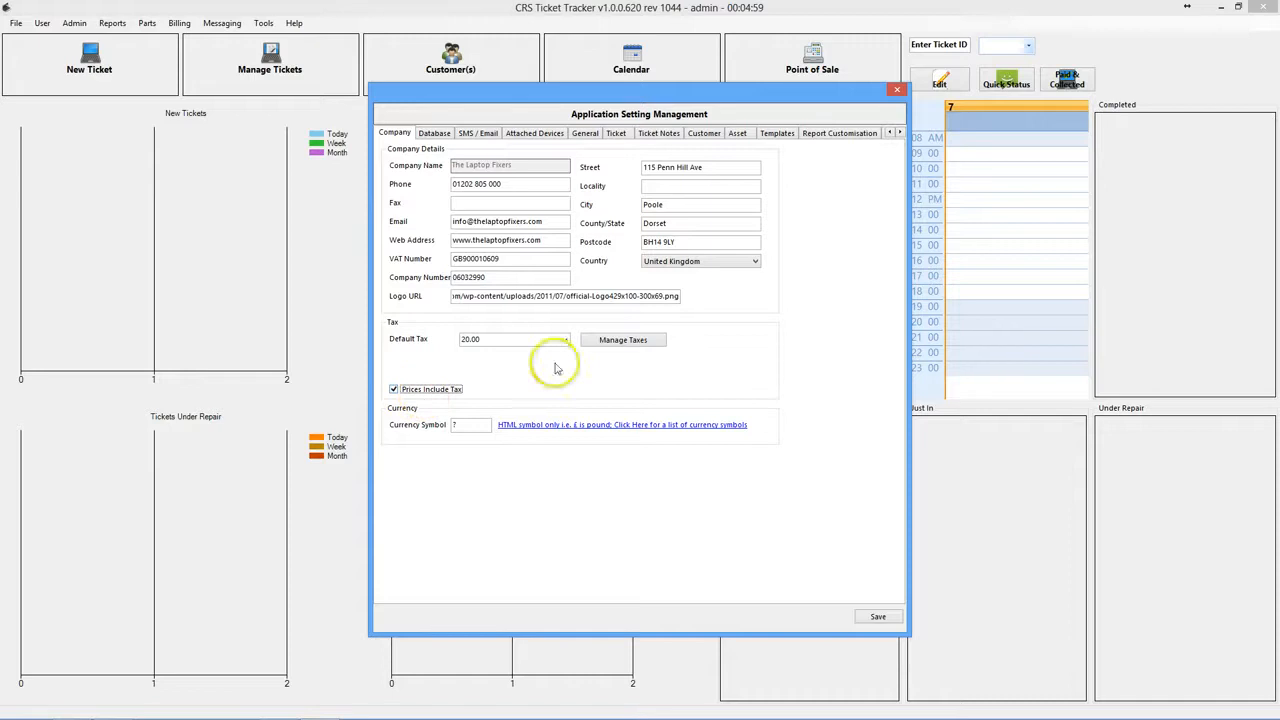
pyautogui.doubleClick(474, 426)
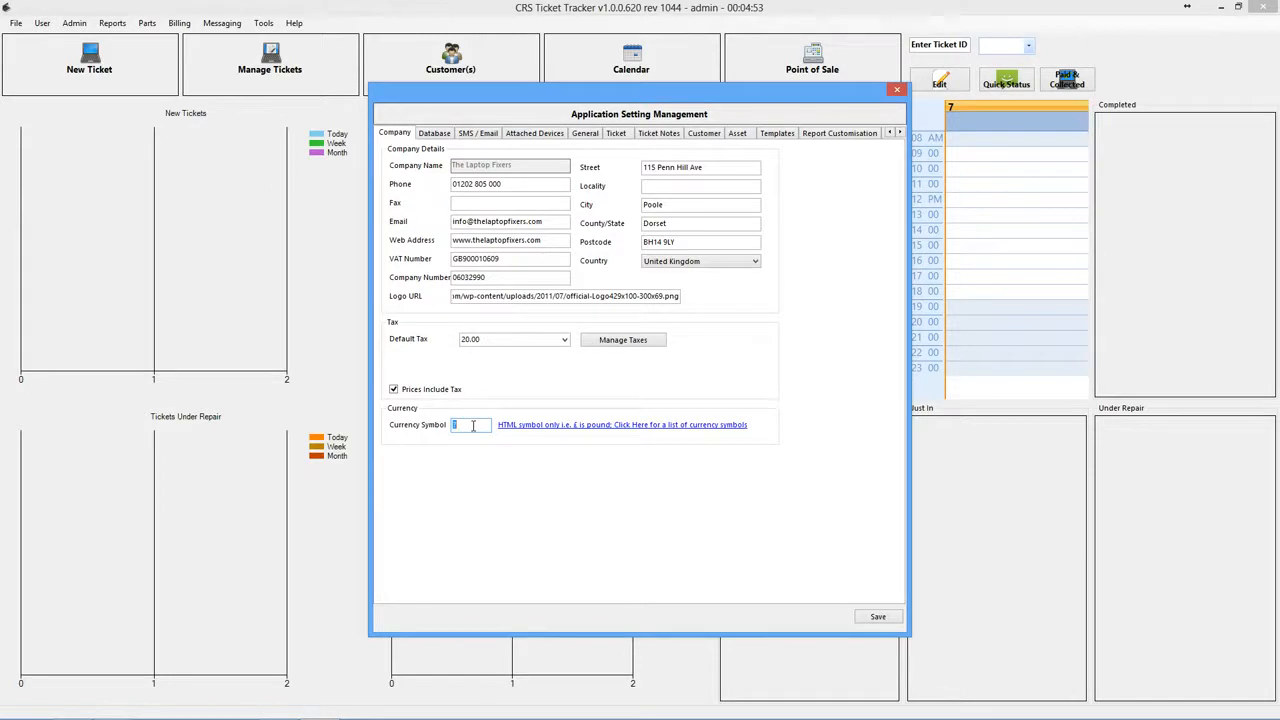
pyautogui.click(610, 425)
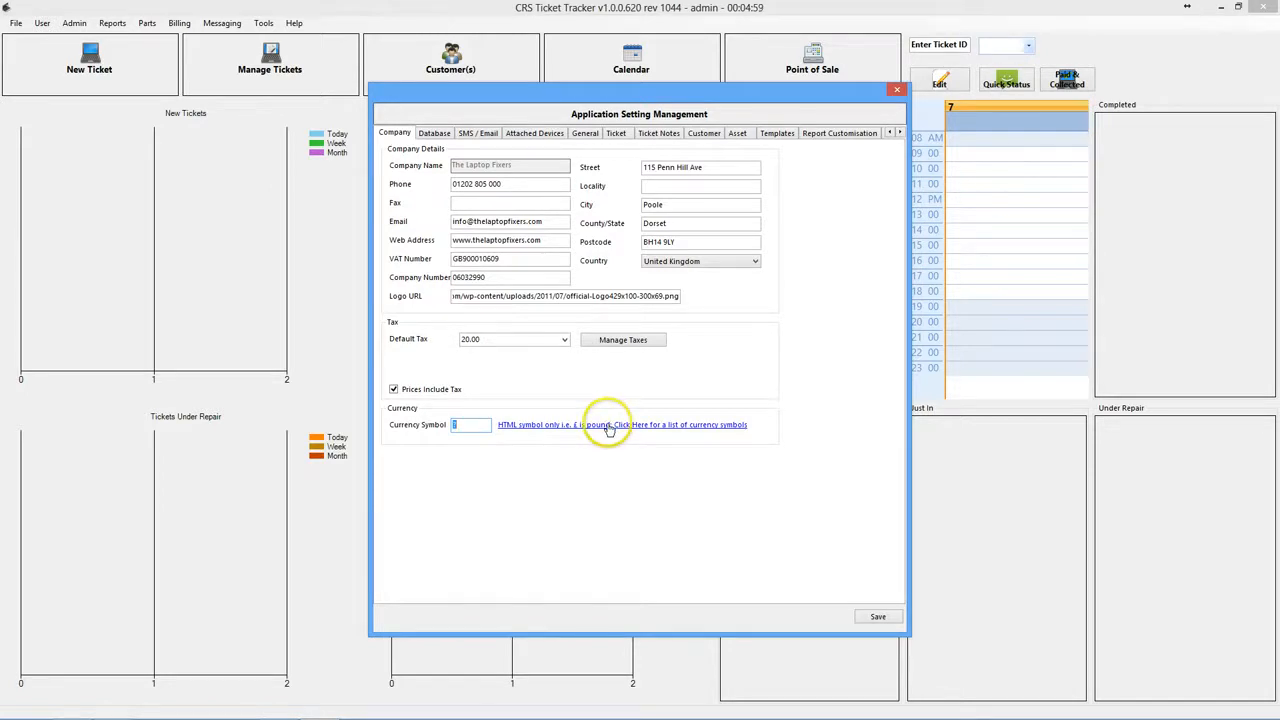
pyautogui.click(607, 427)
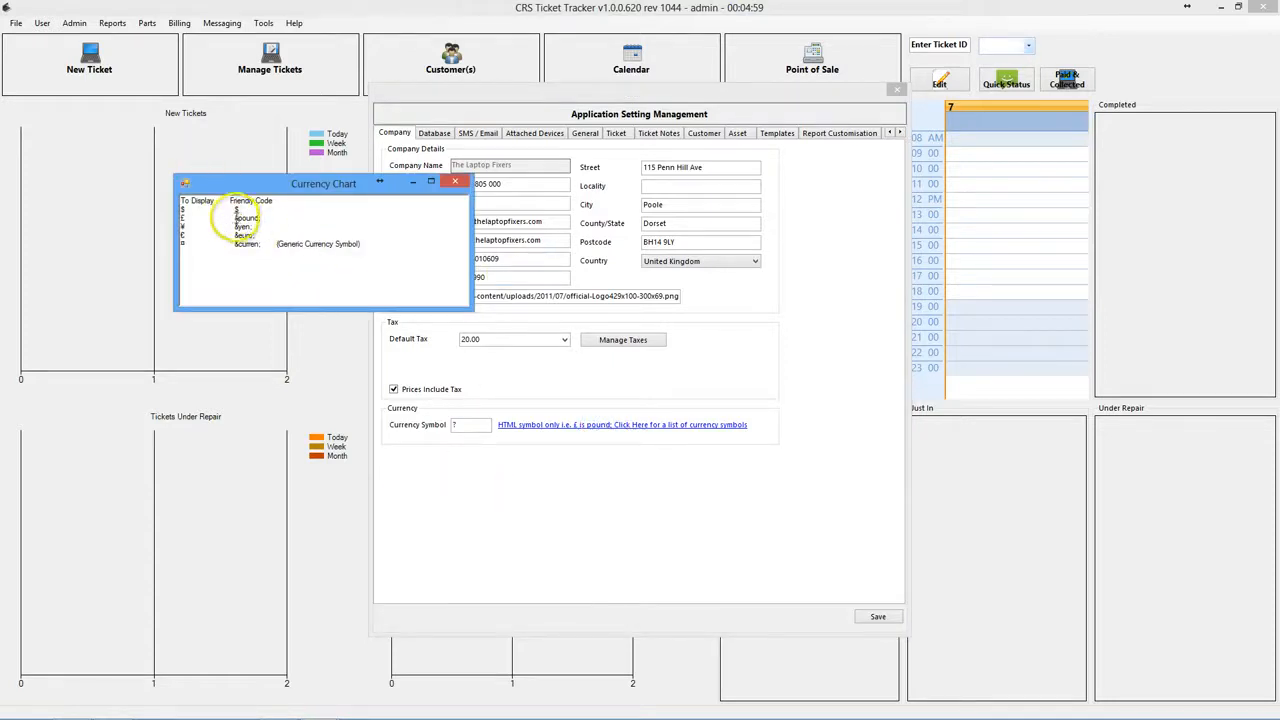
pyautogui.moveTo(234, 217); pyautogui.dragTo(268, 217)
pyautogui.hotkey('ctrl', 'c')
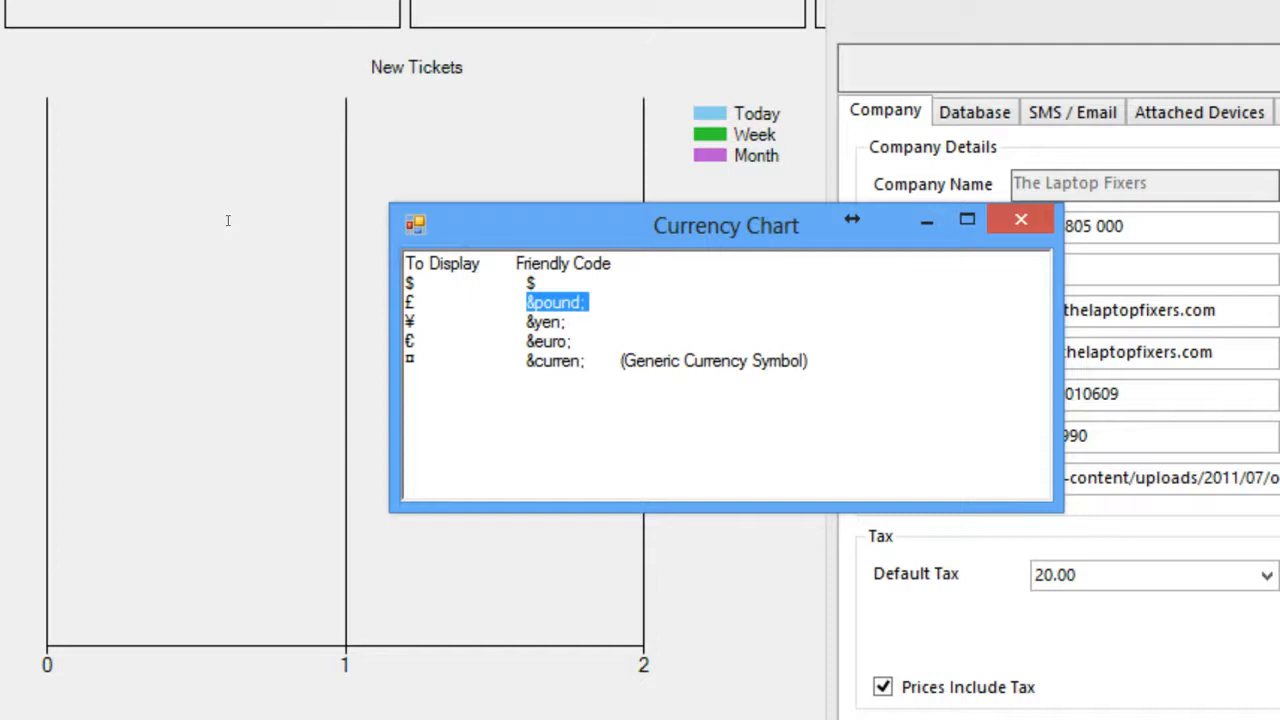
pyautogui.moveTo(597, 290)
pyautogui.mouseDown()
pyautogui.moveTo(500, 303)
pyautogui.moveTo(515, 321)
pyautogui.mouseUp()
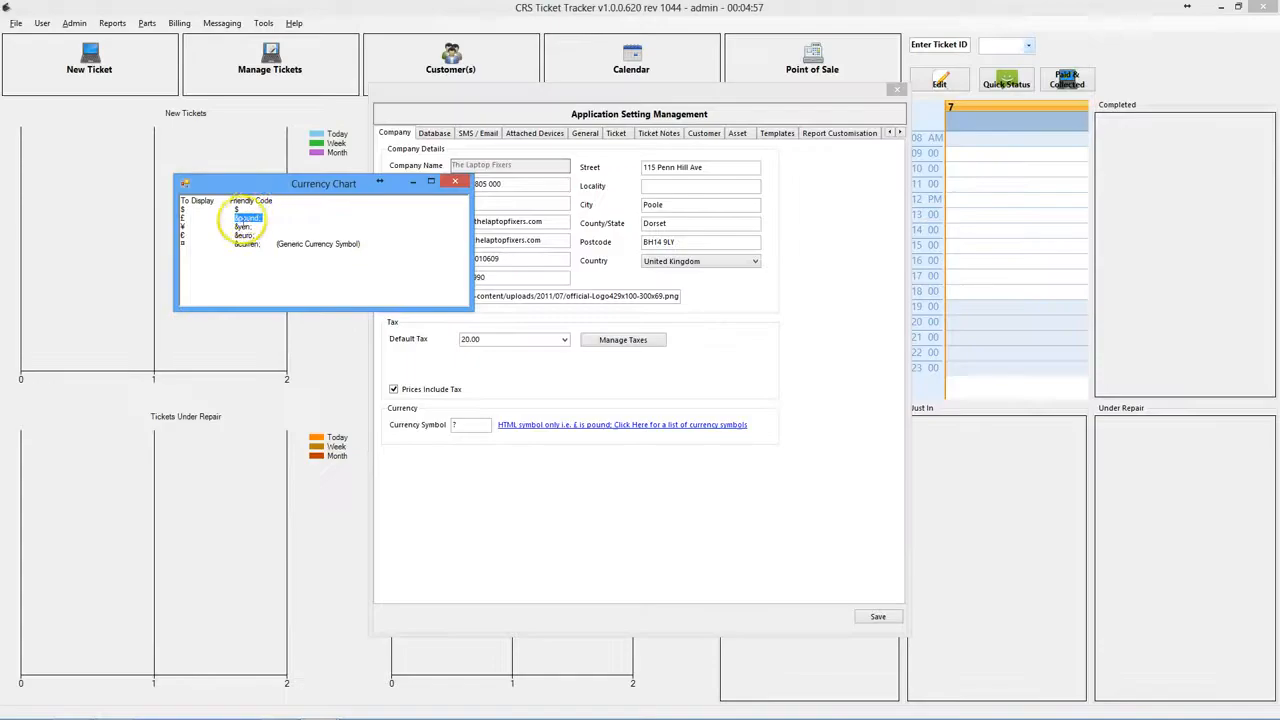
pyautogui.click(453, 186)
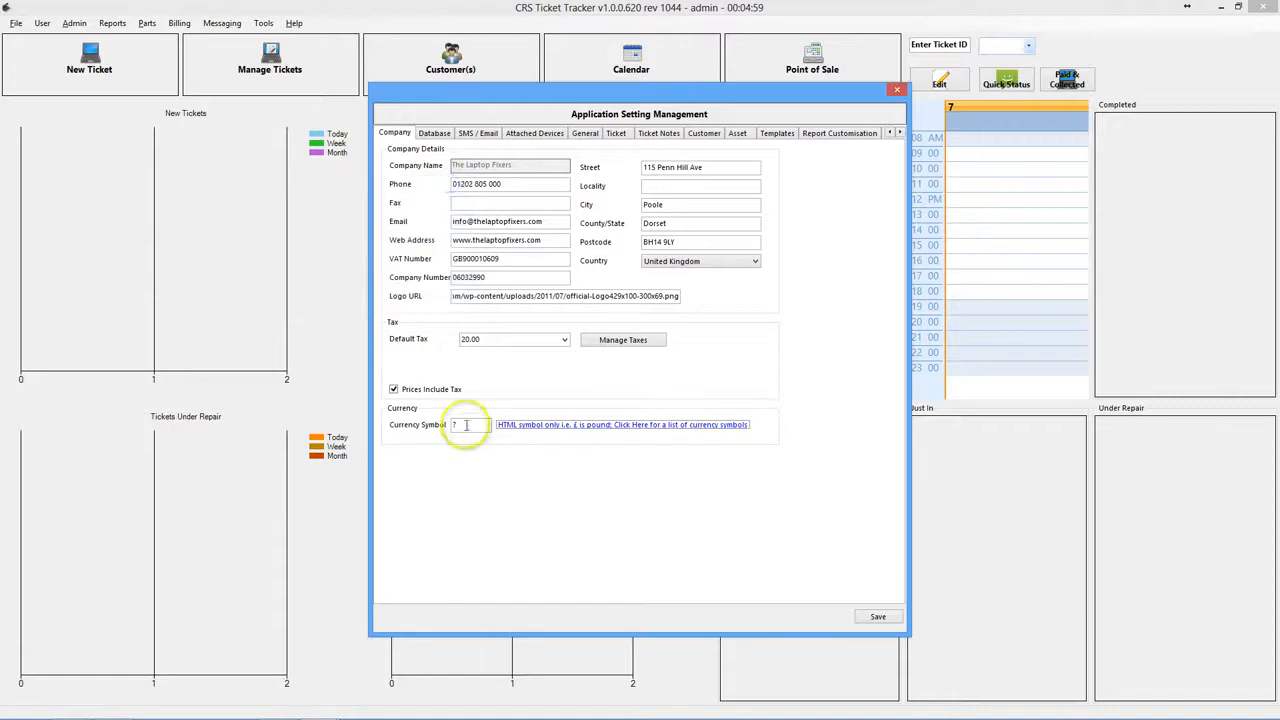
pyautogui.click(468, 424)
pyautogui.hotkey('ctrl', 'v')
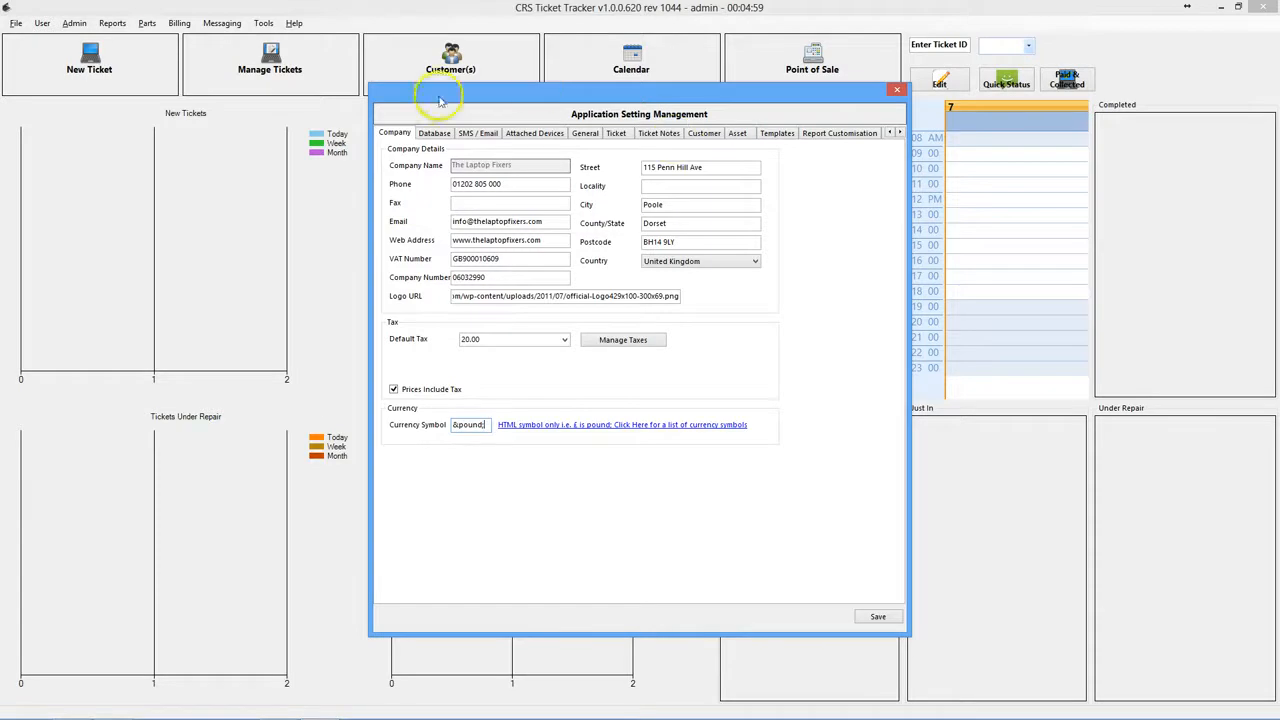
# - Switch via the Database tab to the SMS / Email settings
pyautogui.click(430, 135)
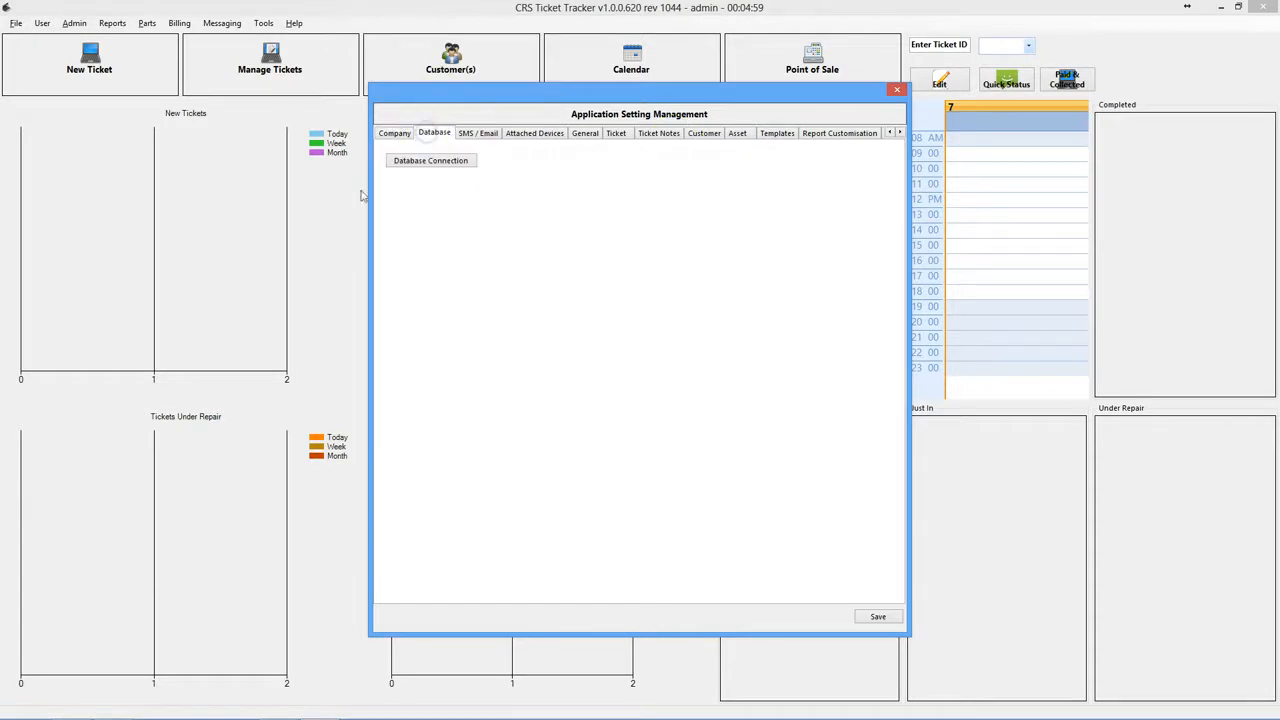
pyautogui.click(476, 133)
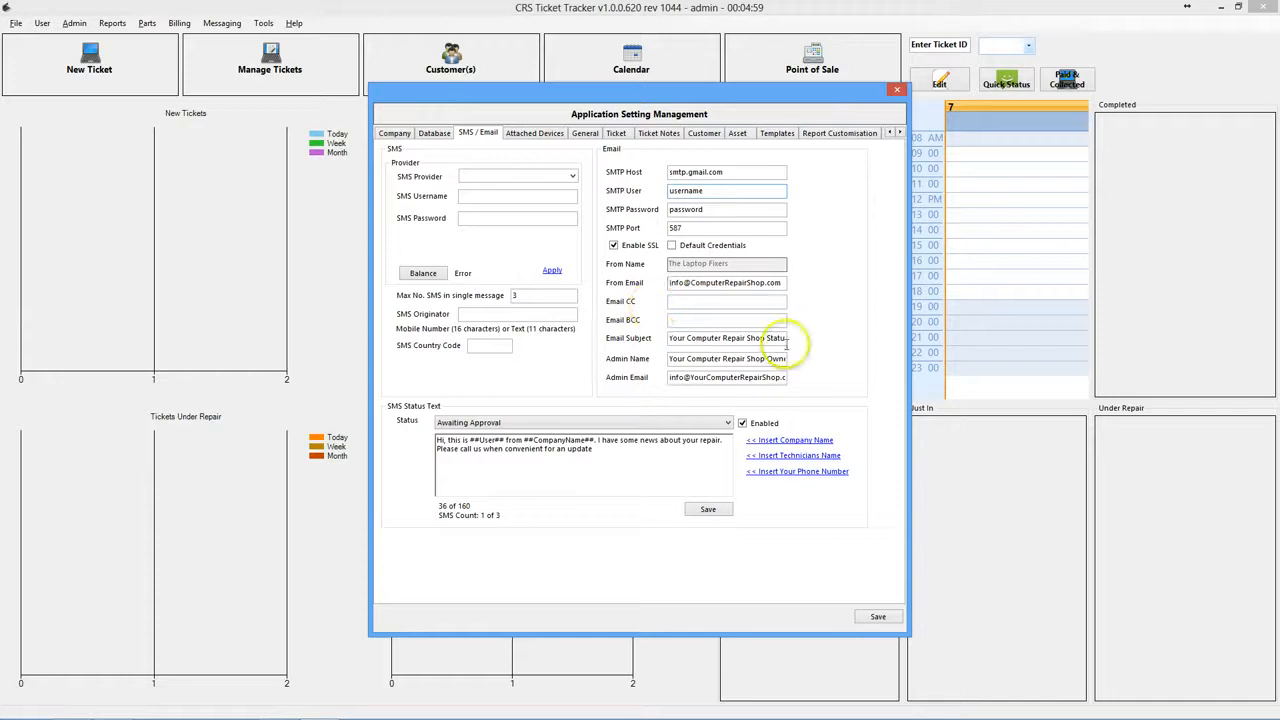
# - Review the email subject, then show the Completed SMS status template
pyautogui.click(758, 335)
pyautogui.press('End')
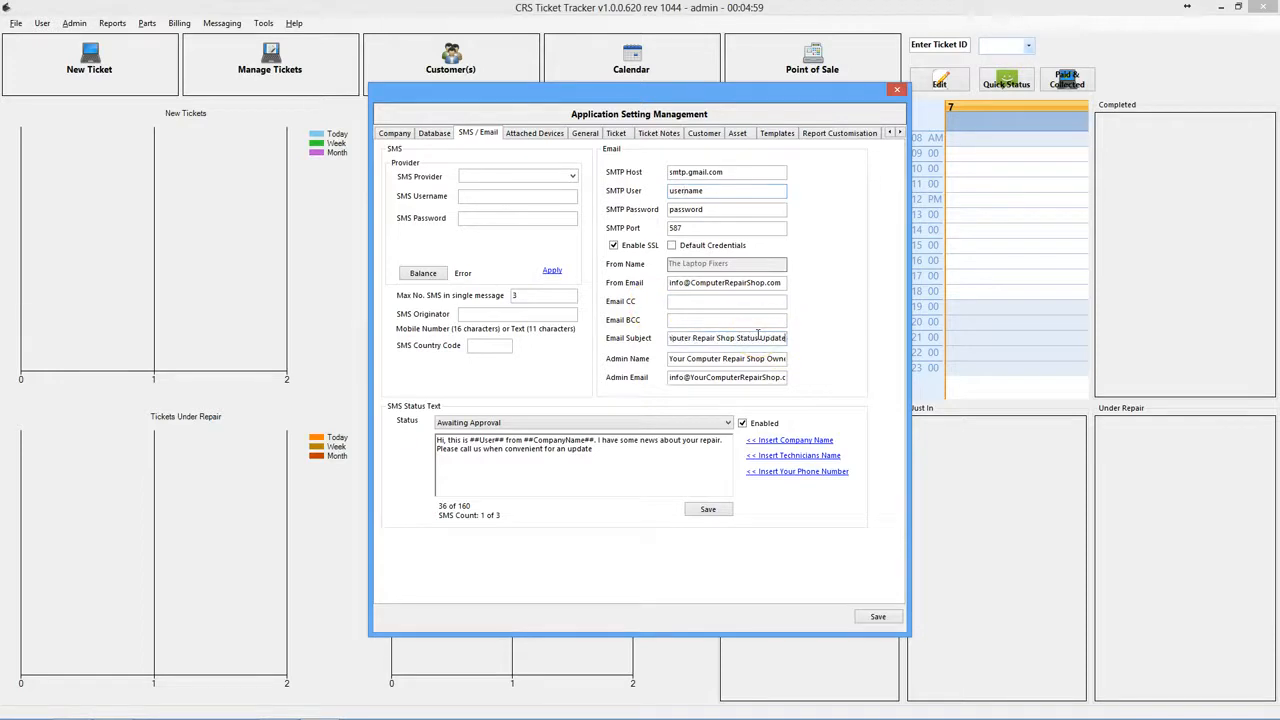
pyautogui.hotkey('shift', 'Home')
pyautogui.press('End')
pyautogui.click(585, 423)
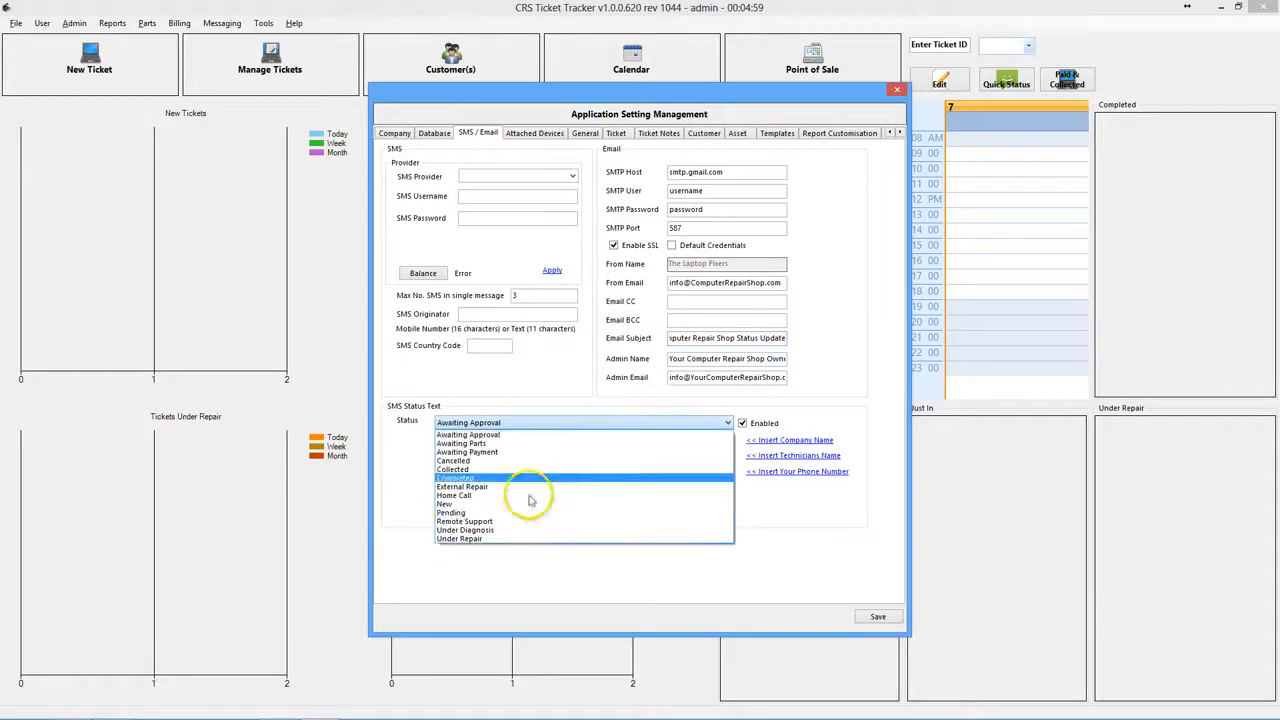
pyautogui.click(456, 478)
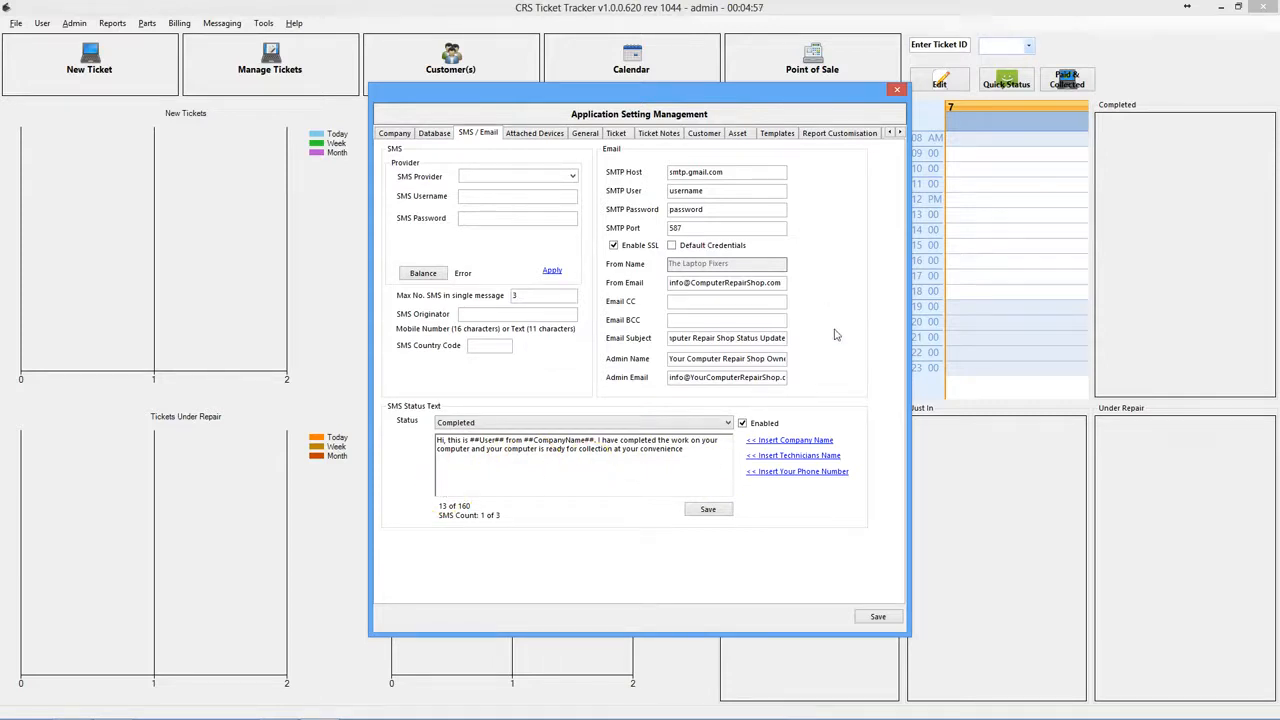
# - Browse the Devices, General, Tickets, Notes, Customer and Asset tabs, then widen the settings window
pyautogui.click(532, 133)
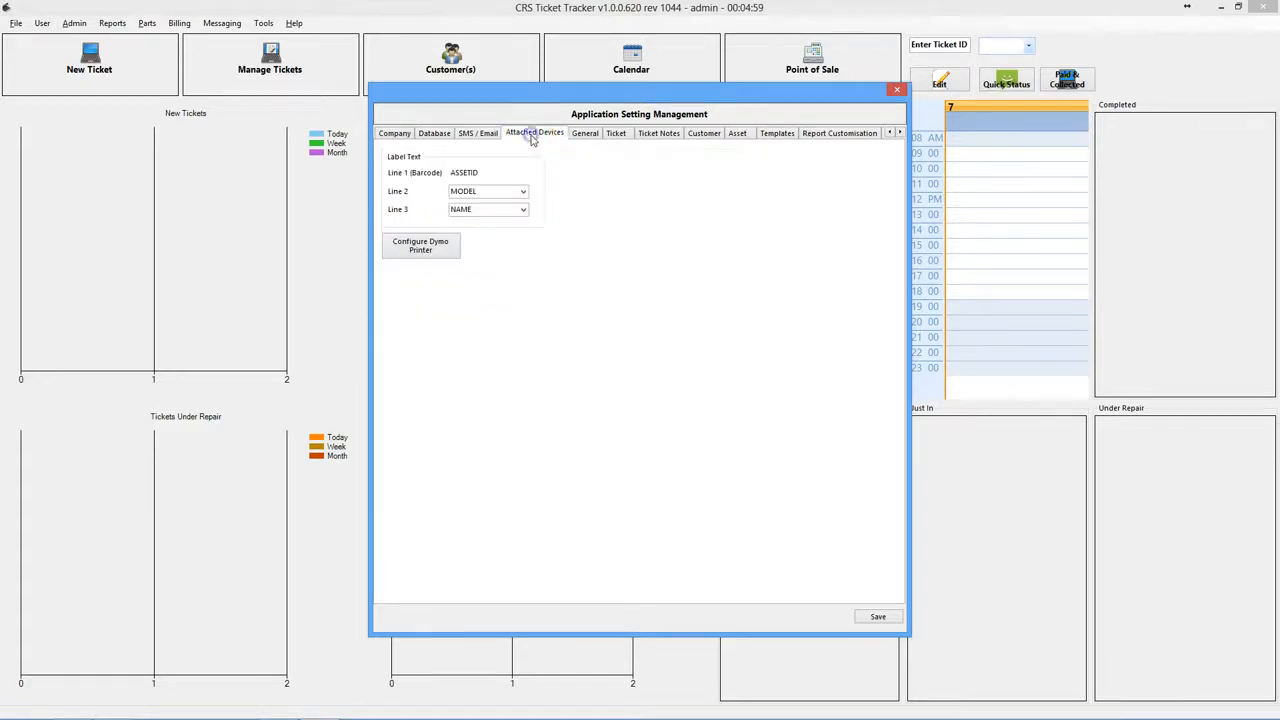
pyautogui.click(584, 135)
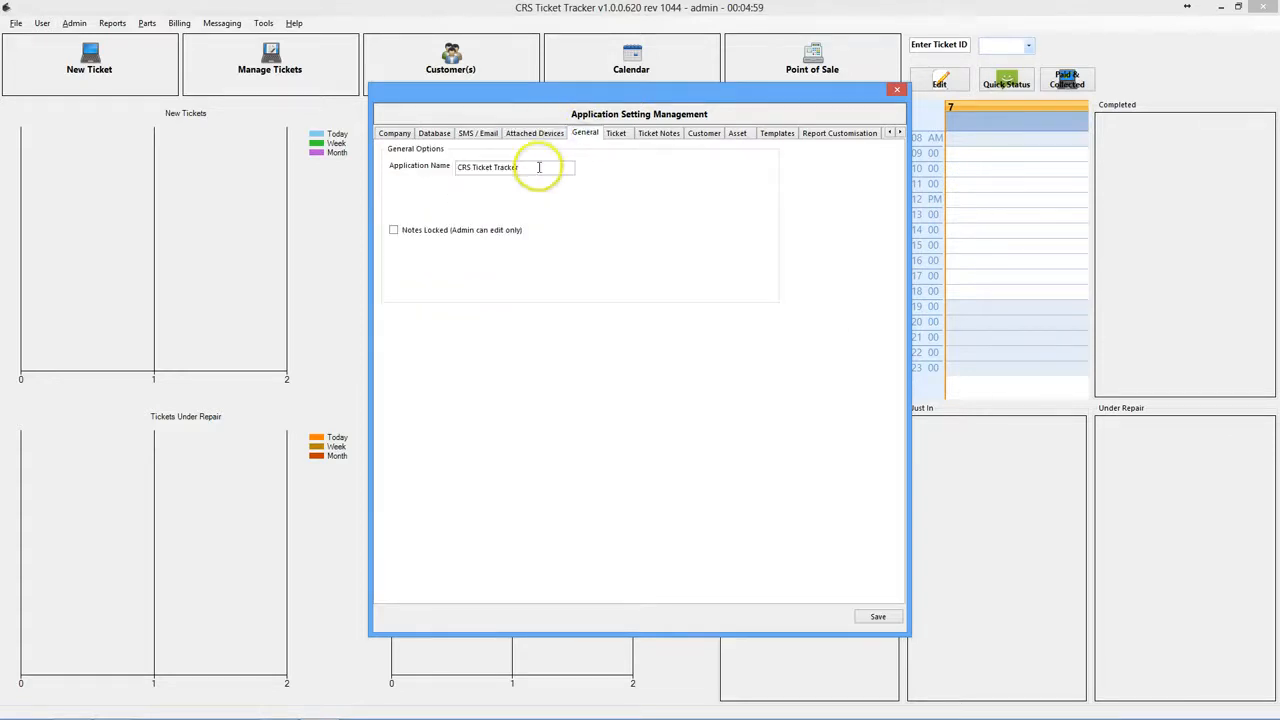
pyautogui.click(615, 135)
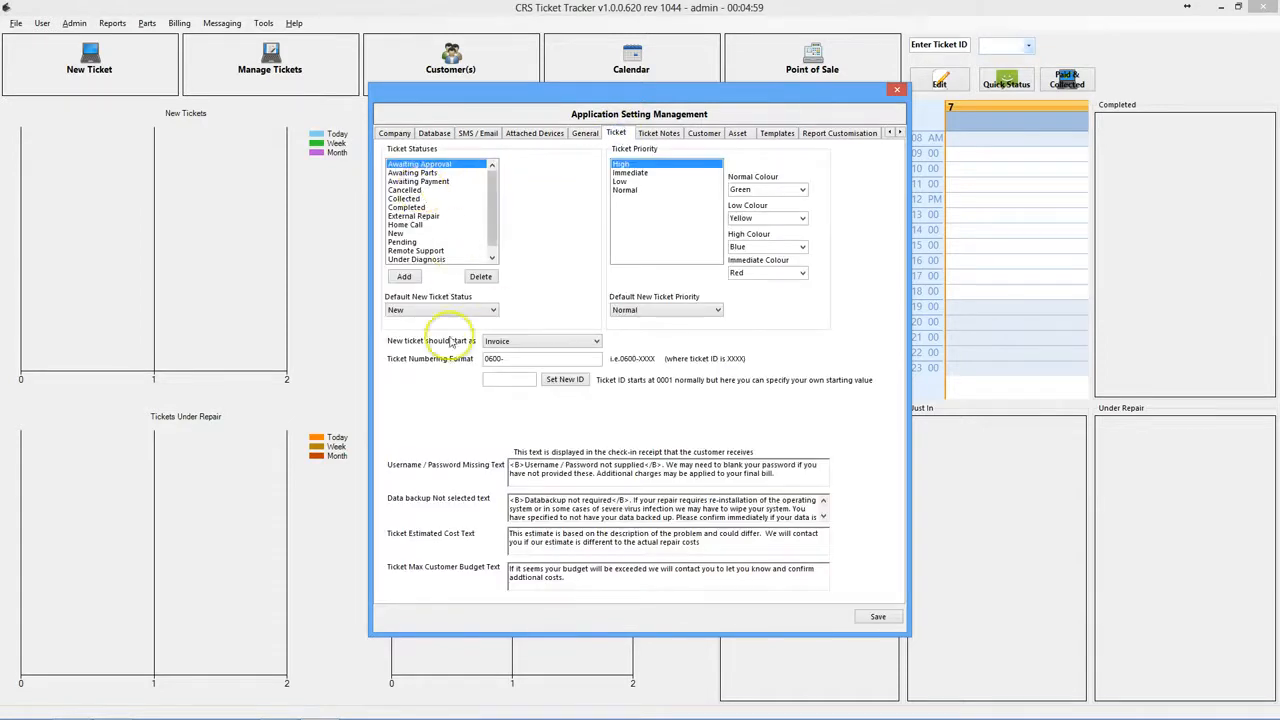
pyautogui.click(670, 134)
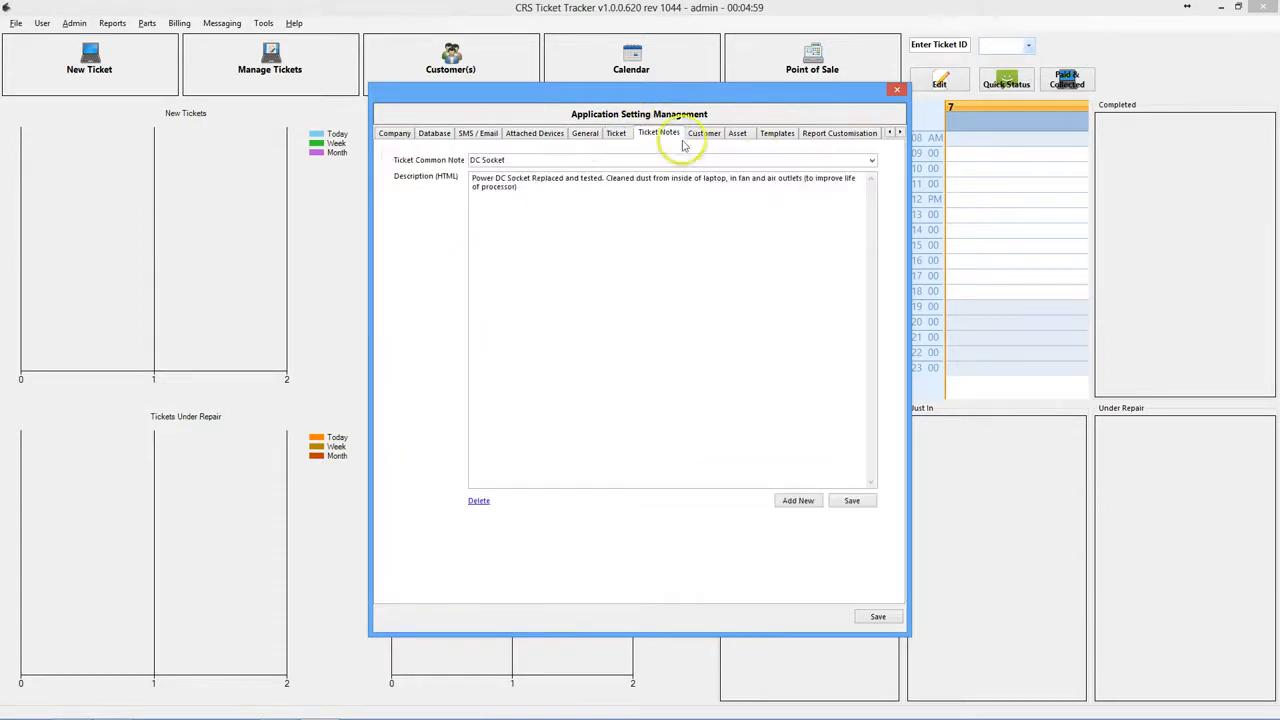
pyautogui.click(710, 137)
pyautogui.click(733, 134)
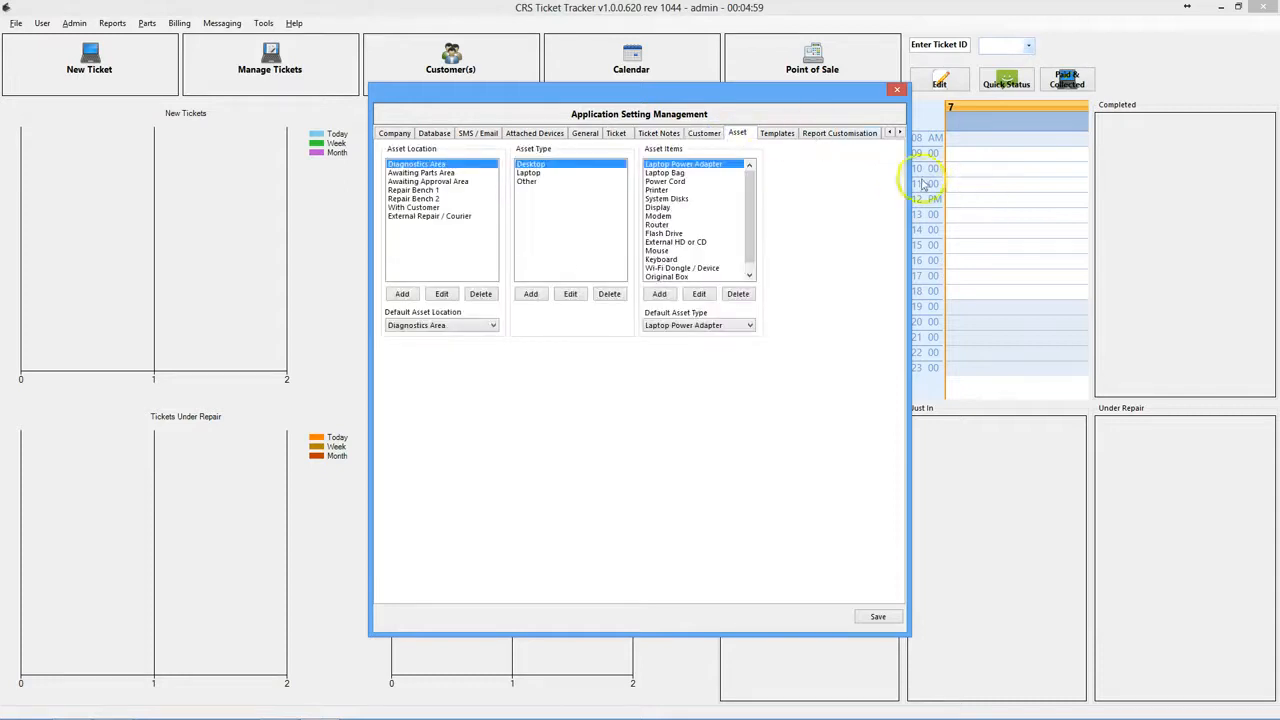
pyautogui.moveTo(909, 177); pyautogui.dragTo(1102, 196)
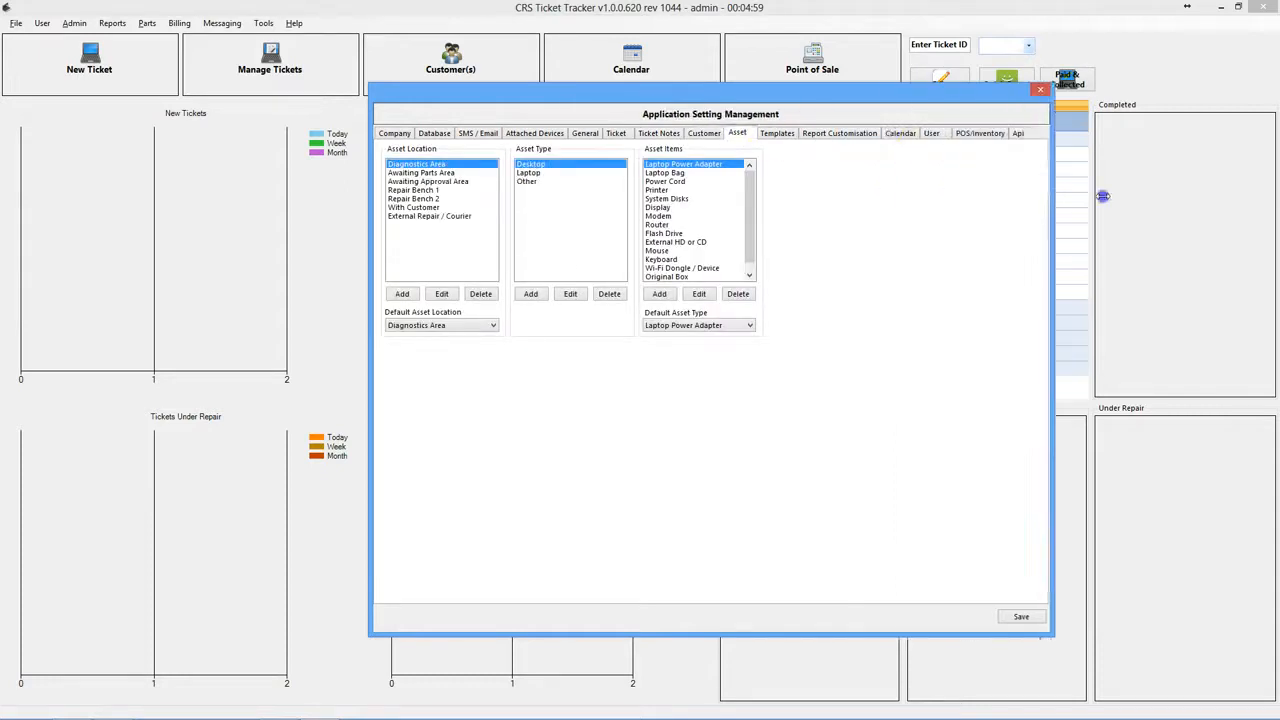
# - Step through Templates, Report, Google Calendar and User tabs to reach POS/Inventory
pyautogui.click(784, 133)
pyautogui.click(834, 138)
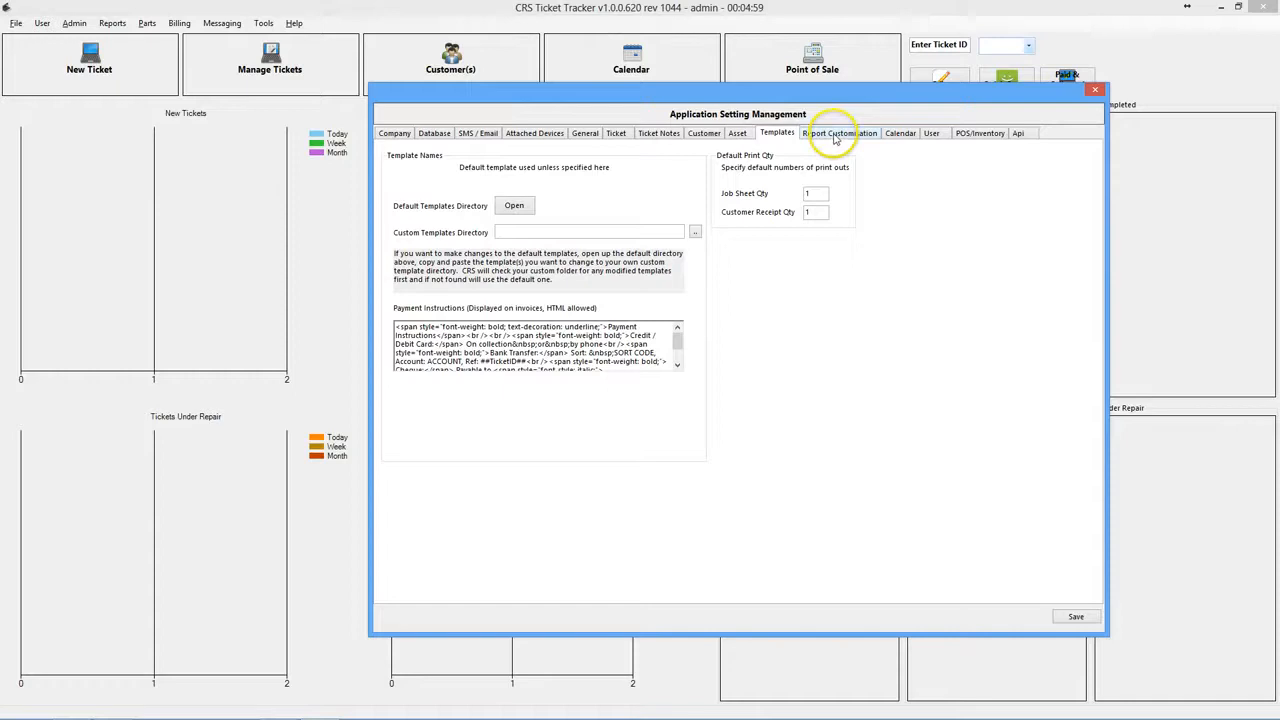
pyautogui.click(827, 138)
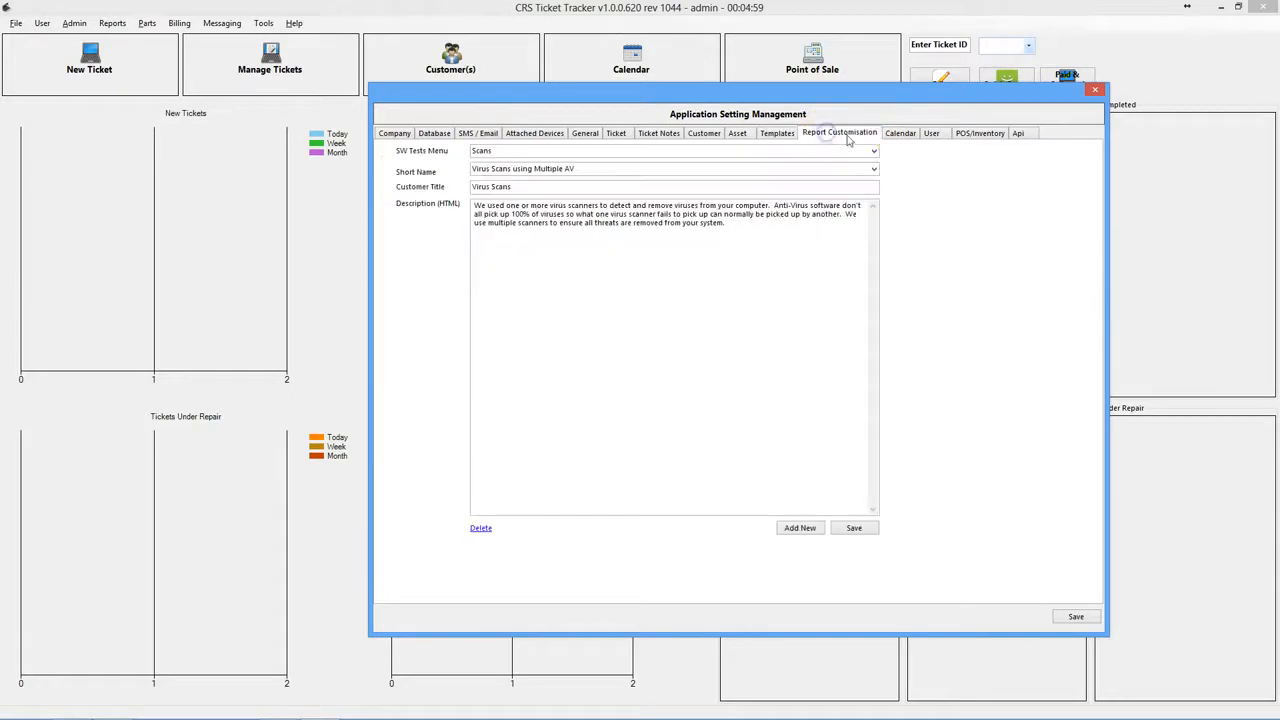
pyautogui.click(902, 137)
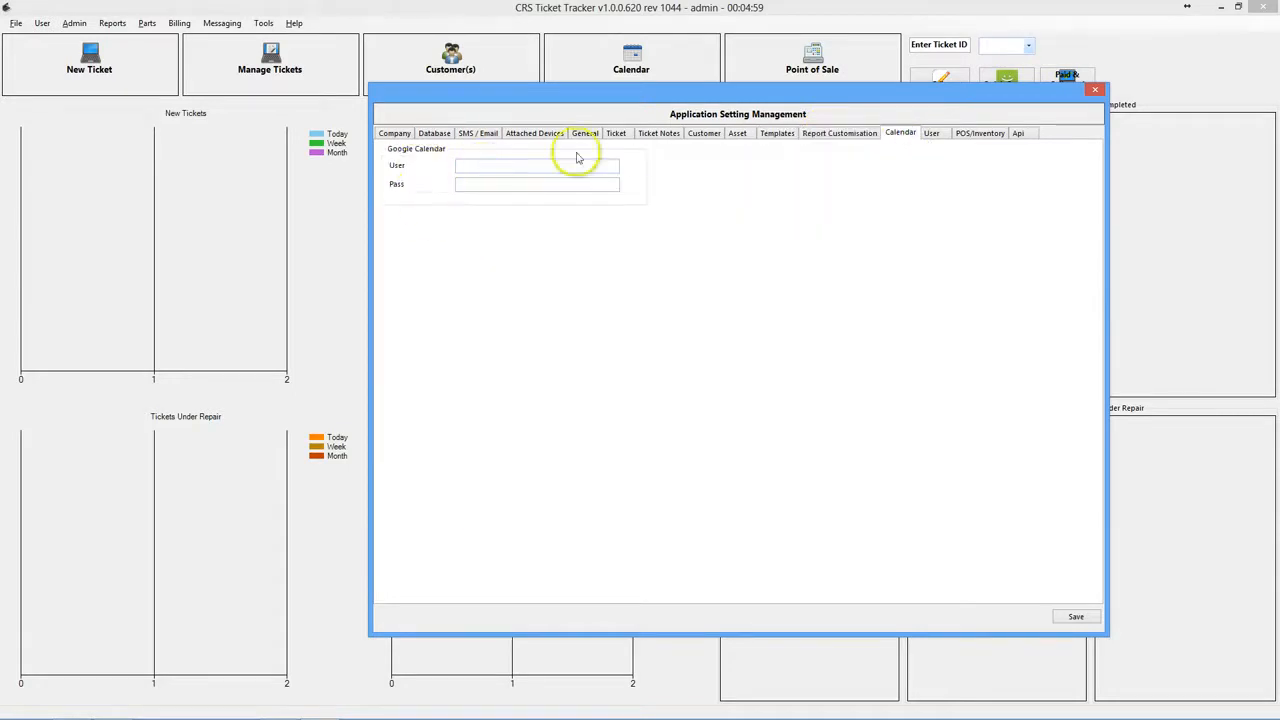
pyautogui.click(930, 138)
pyautogui.click(980, 138)
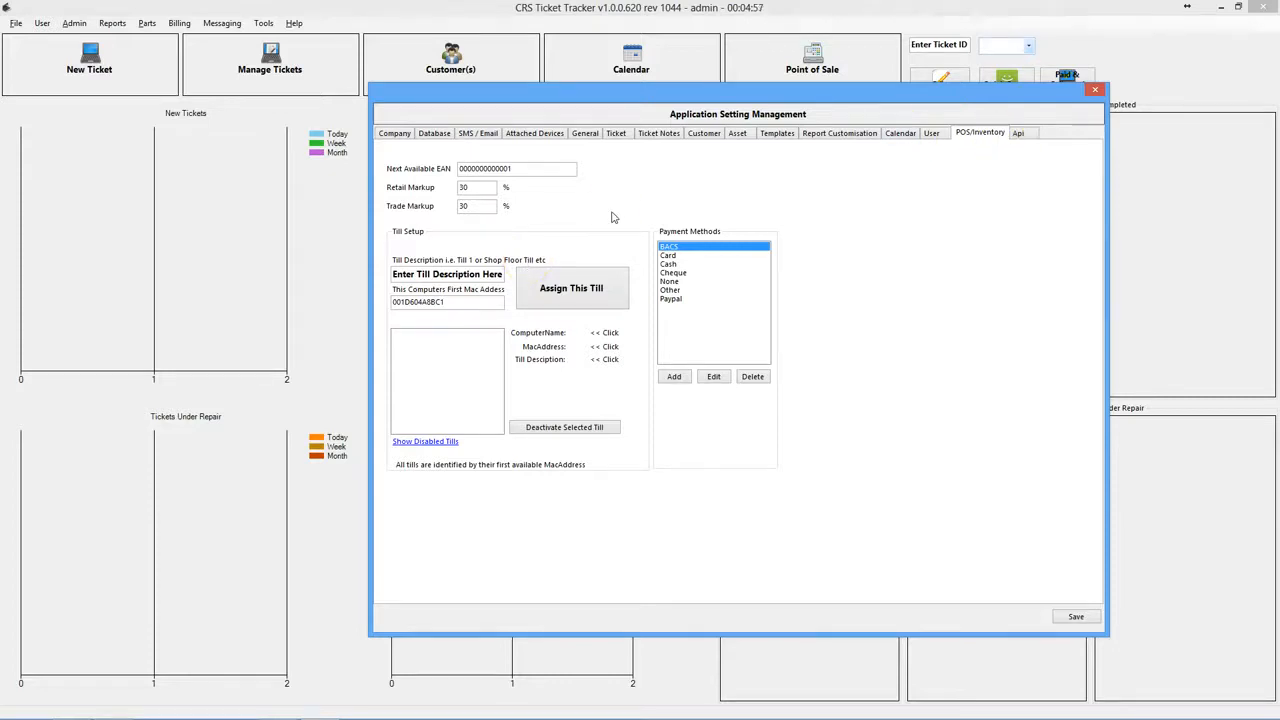
# - Describe and assign this computer as the office till, then save the settings
pyautogui.click(412, 273)
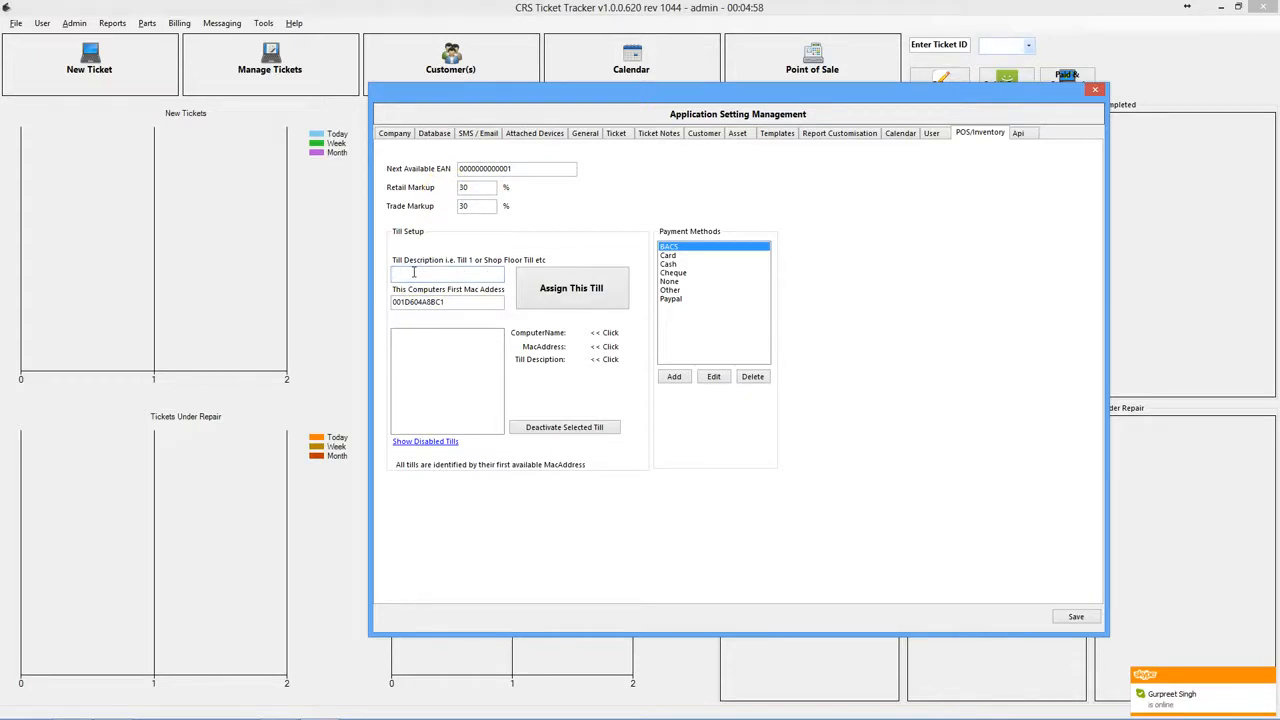
pyautogui.write('Ca')
pyautogui.write("ul's Office Till")
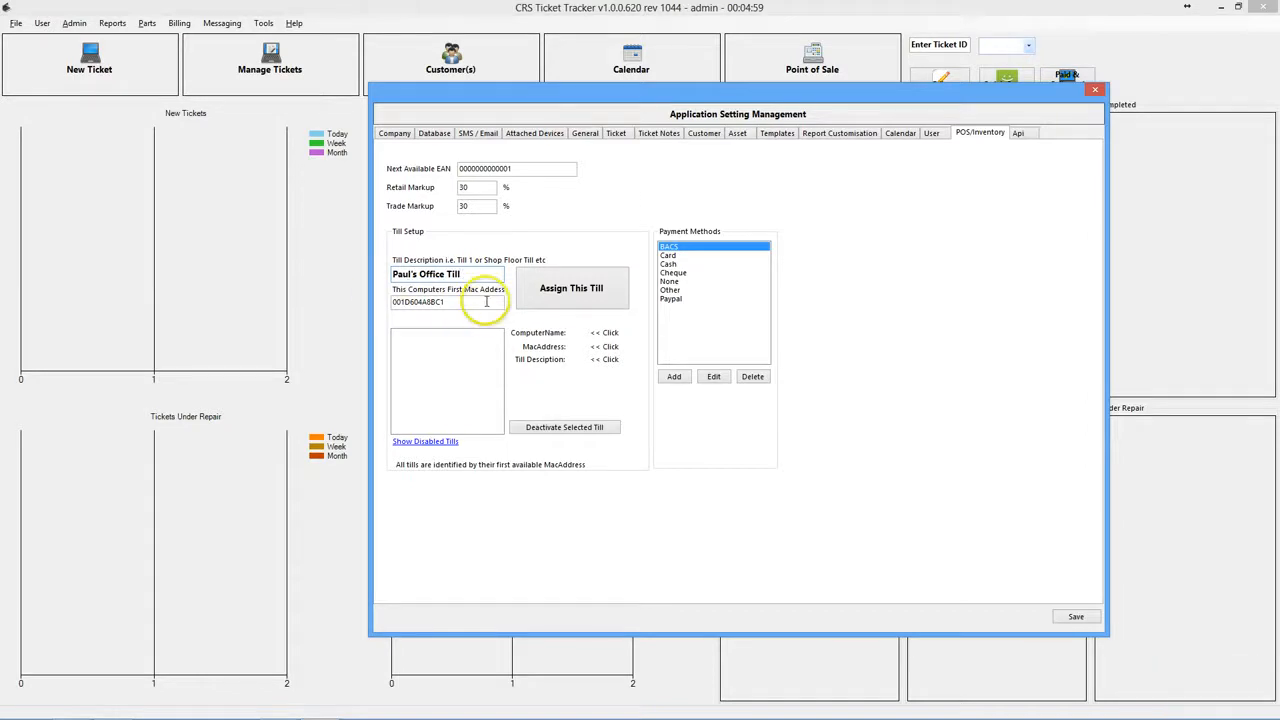
pyautogui.moveTo(447, 304); pyautogui.dragTo(341, 312)
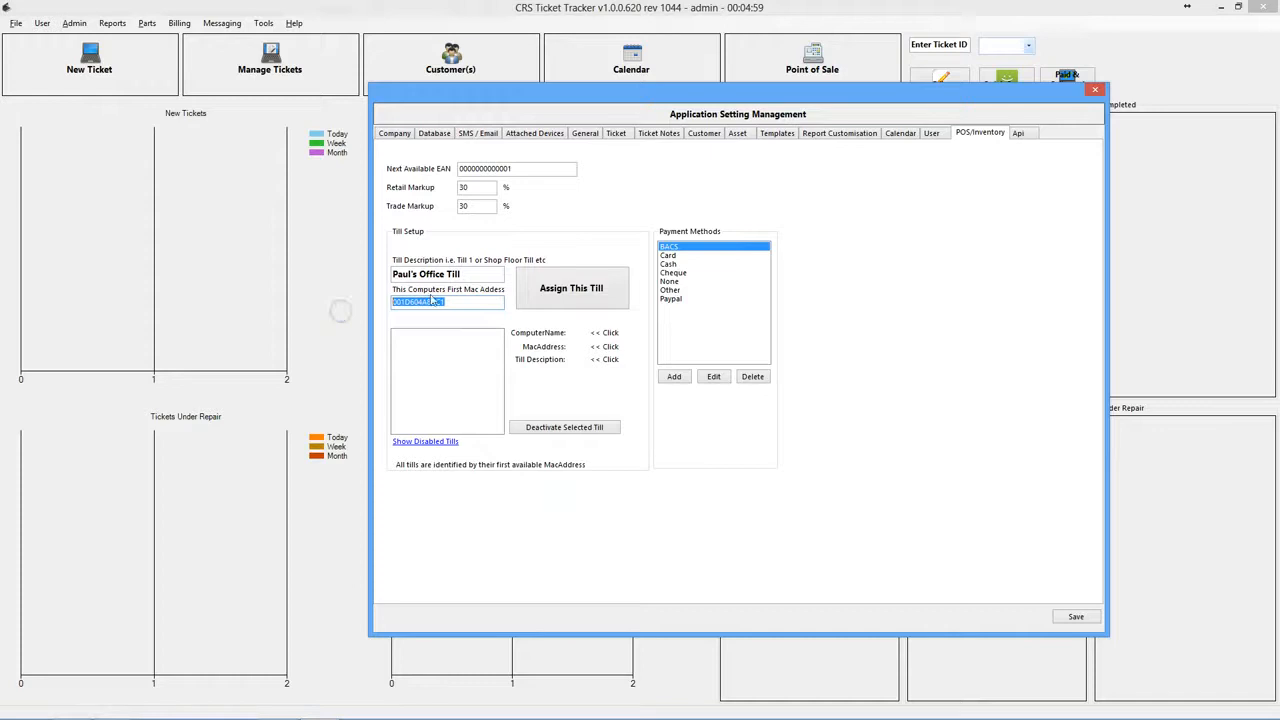
pyautogui.click(573, 294)
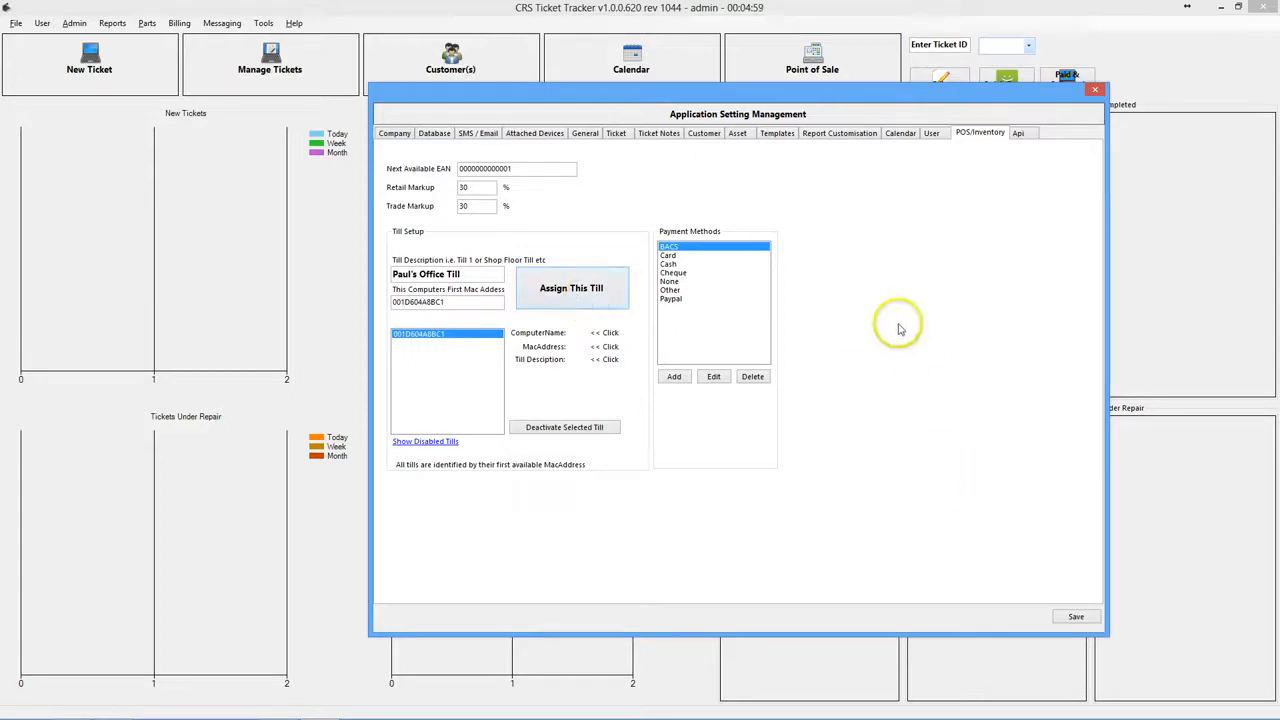
pyautogui.click(1073, 618)
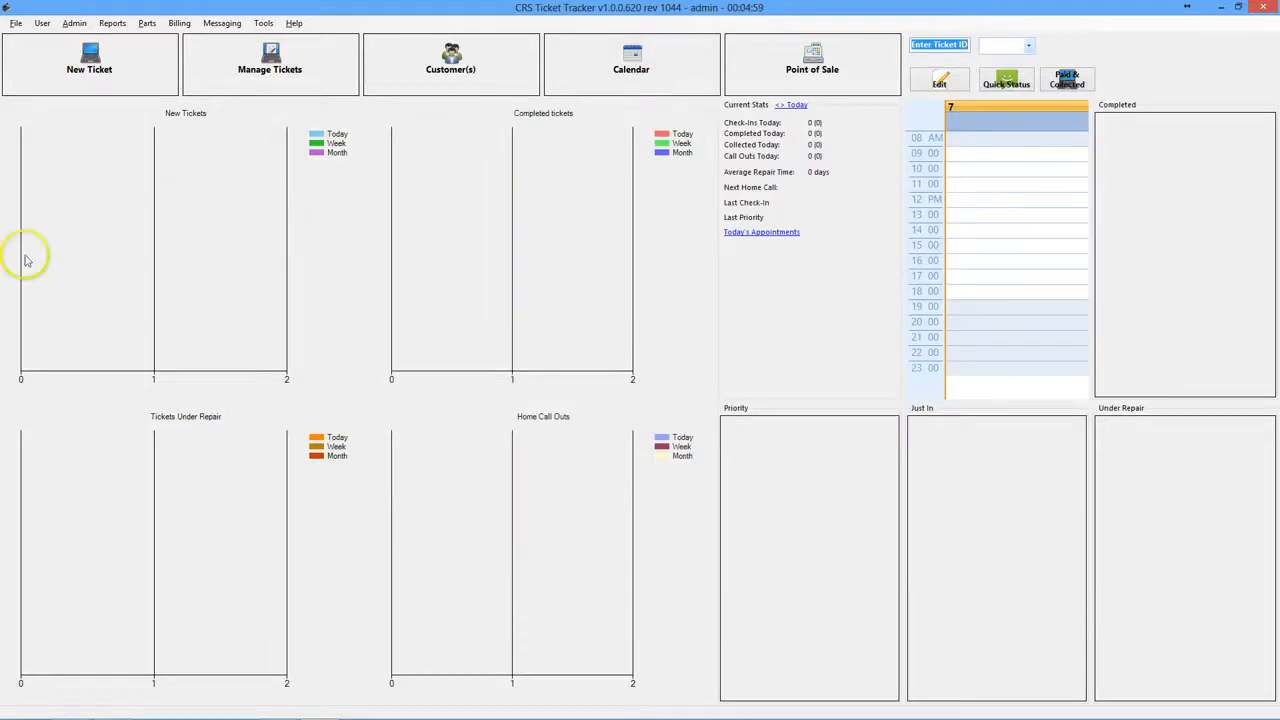
# - Open a New Ticket form and begin entering the customer's name
pyautogui.click(107, 78)
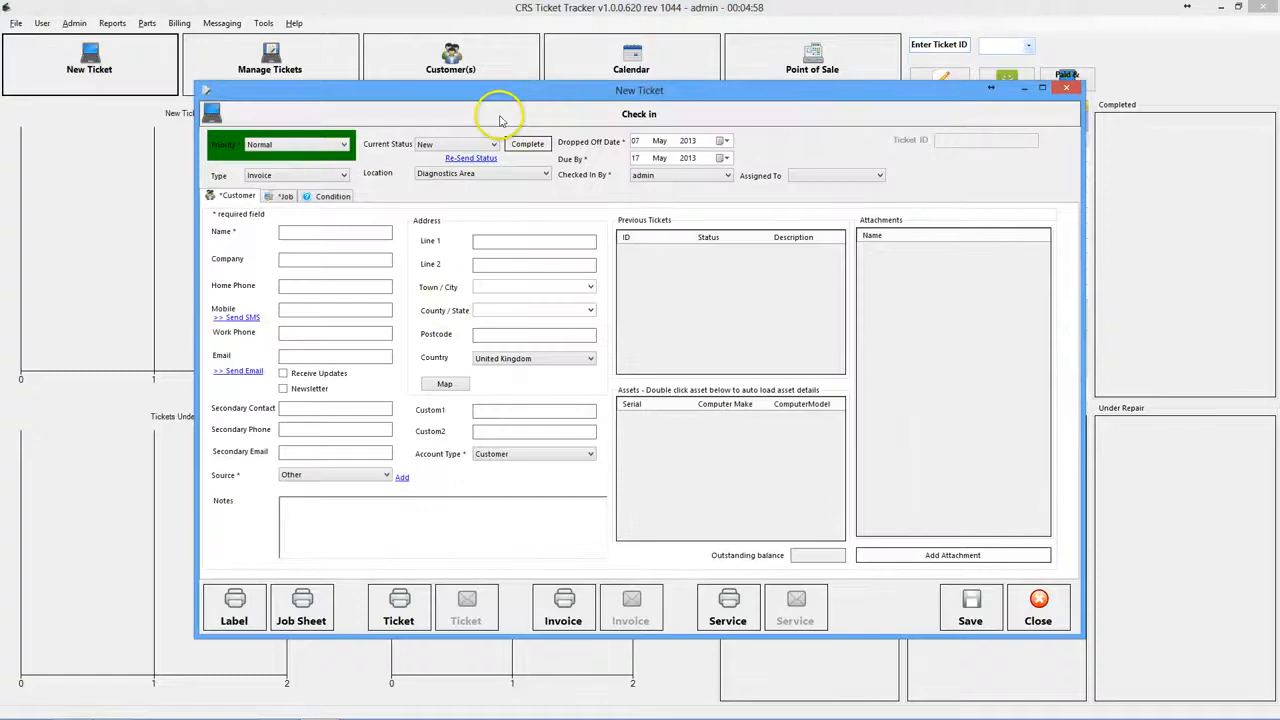
pyautogui.moveTo(716, 89); pyautogui.dragTo(719, 71)
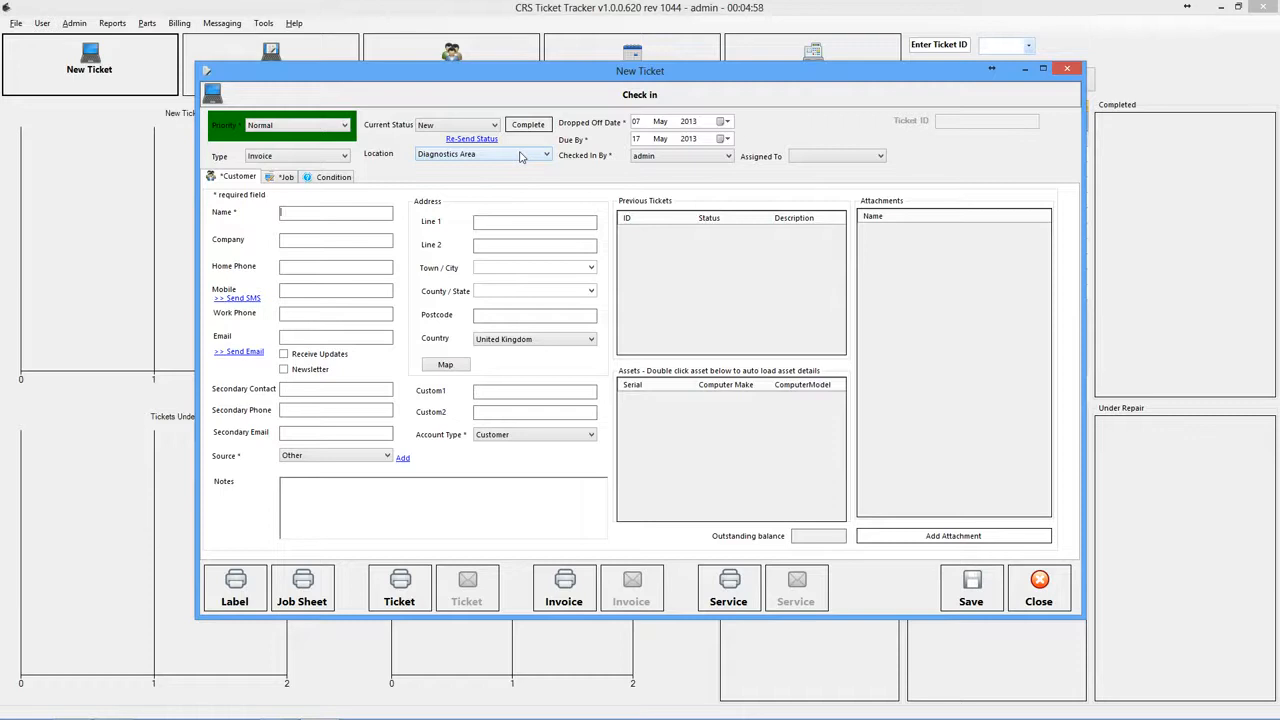
# - Correct the customer's full name and start entering the contact e-mail
pyautogui.click(346, 213)
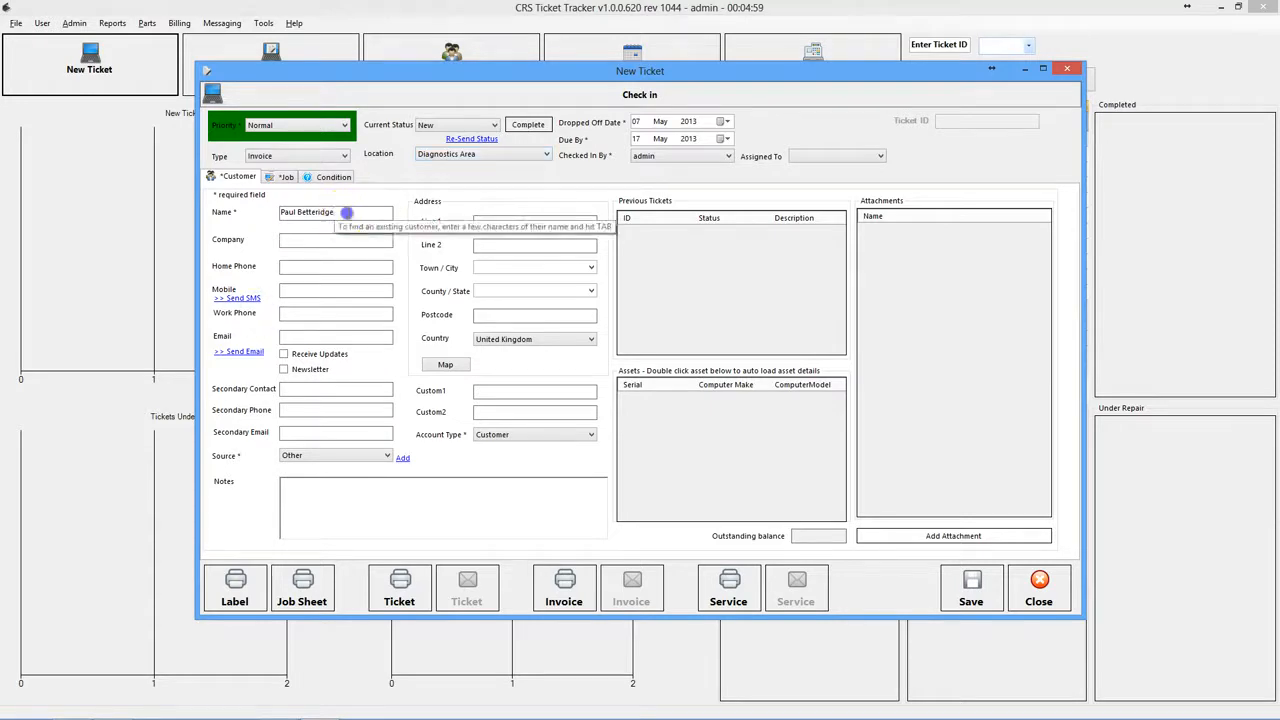
pyautogui.moveTo(346, 213); pyautogui.dragTo(255, 202)
pyautogui.press('Left')
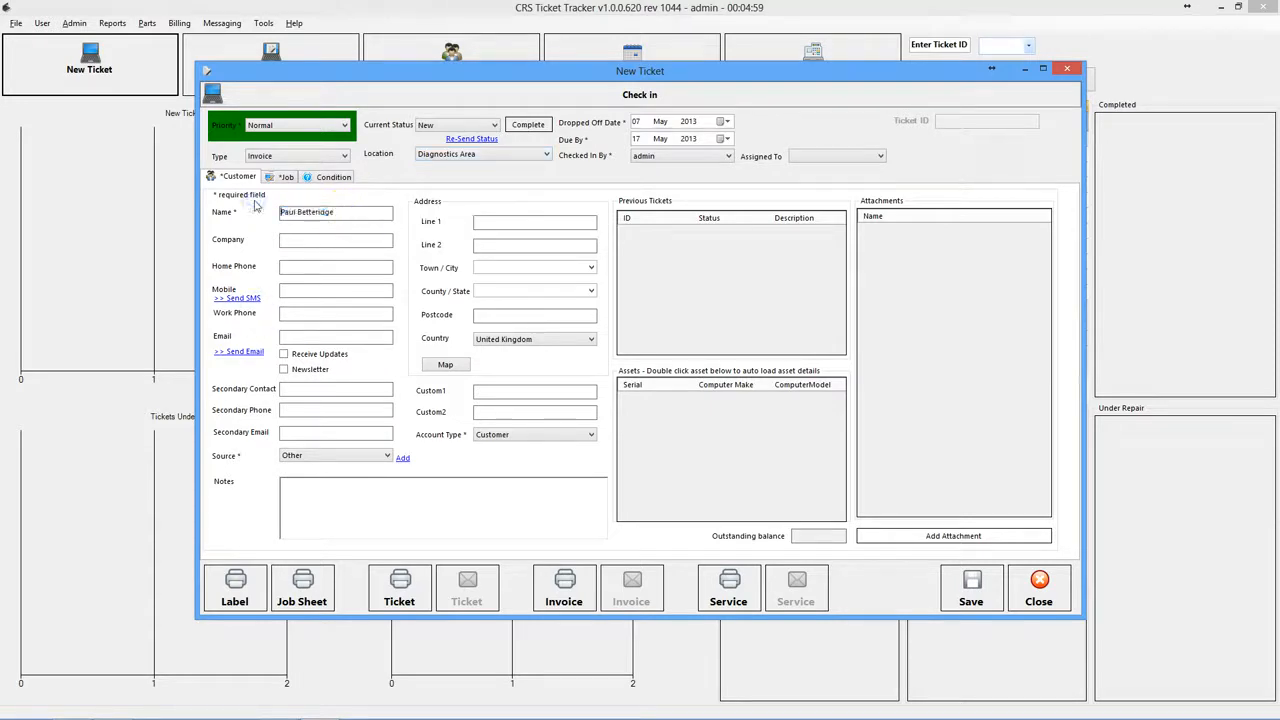
pyautogui.press('Right')
pyautogui.press('Right')
pyautogui.hotkey('shift', 'End')
pyautogui.press('Delete')
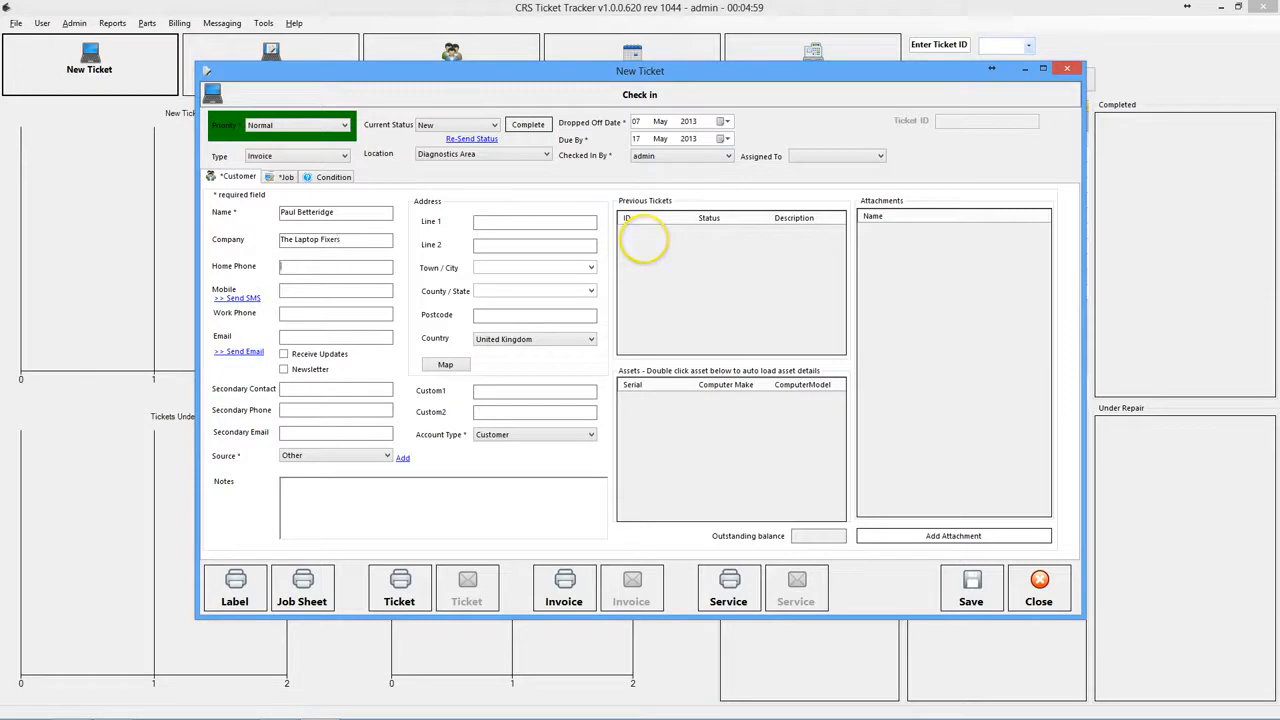
pyautogui.press('Tab')
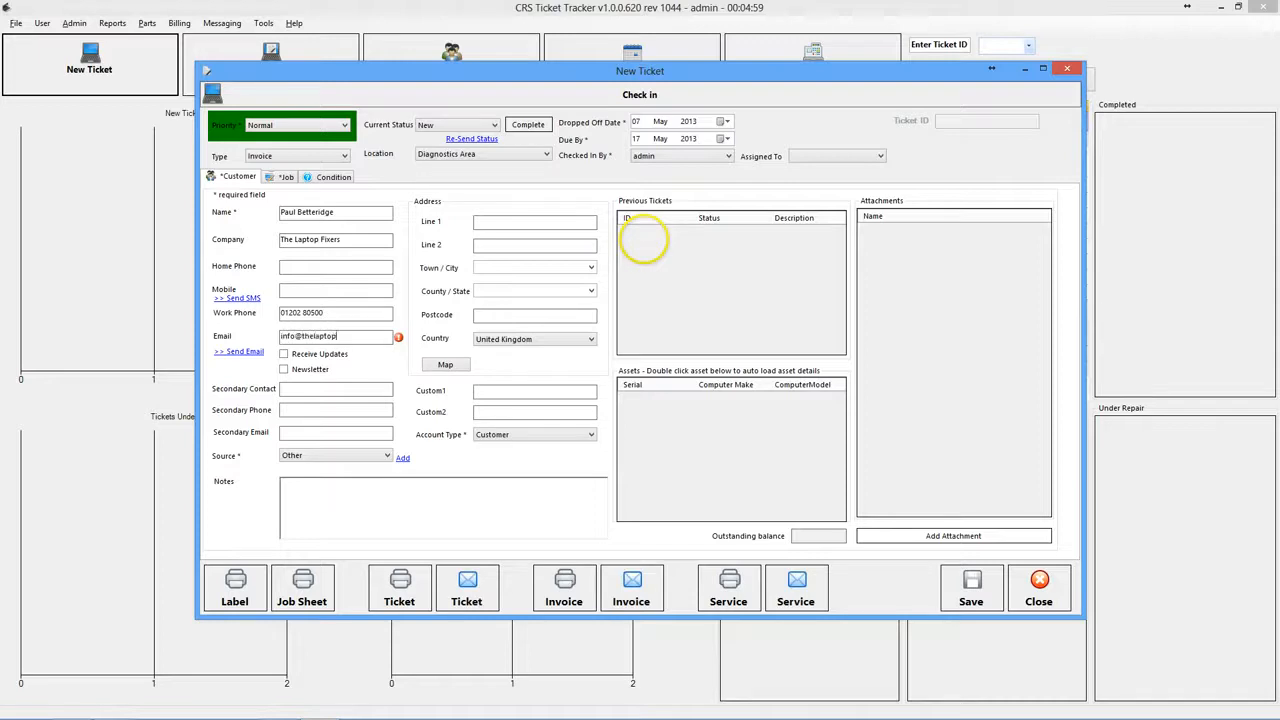
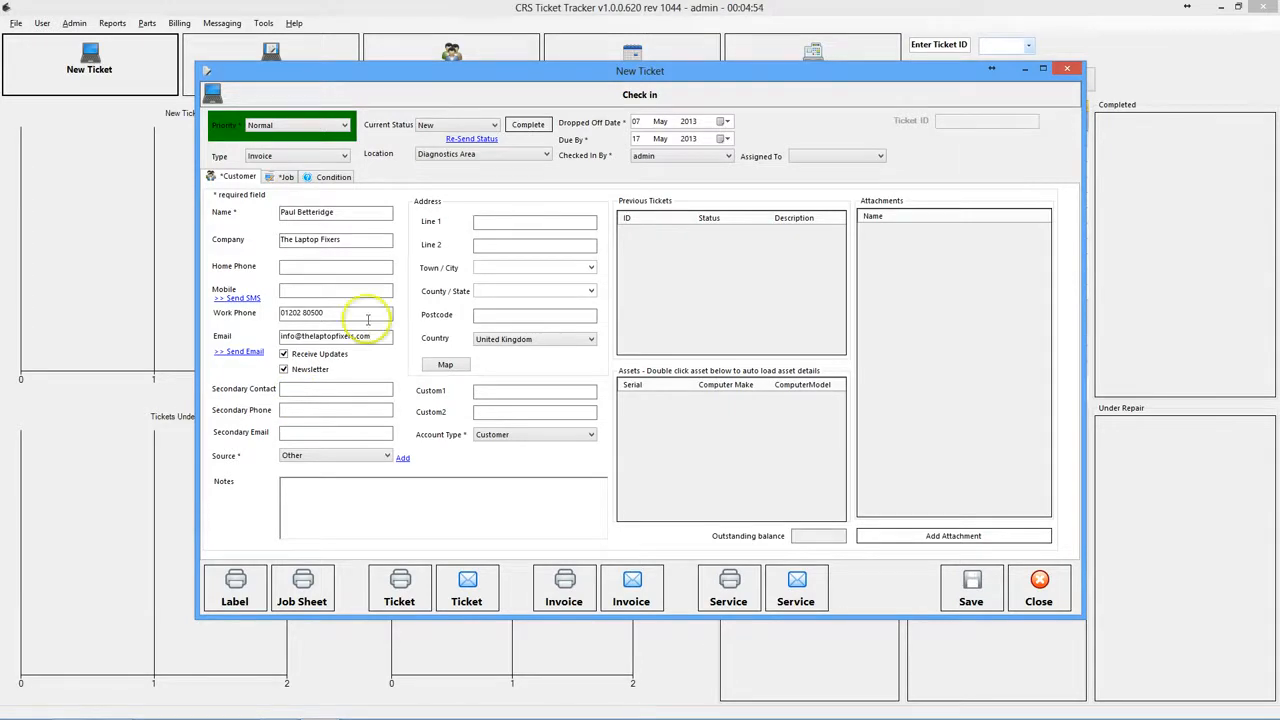
# - Complete the customer's address line, county, town and postcode
pyautogui.click(493, 222)
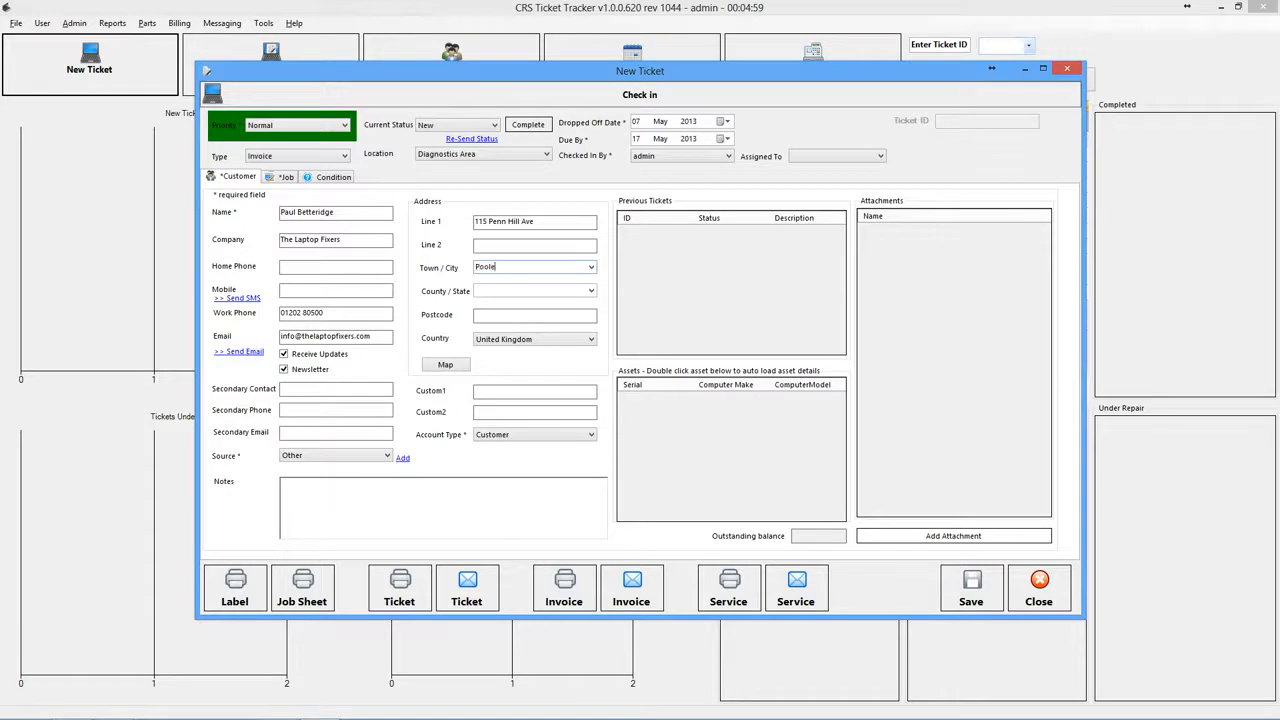
pyautogui.write('Dorset')
pyautogui.press('Tab')
pyautogui.click(591, 267)
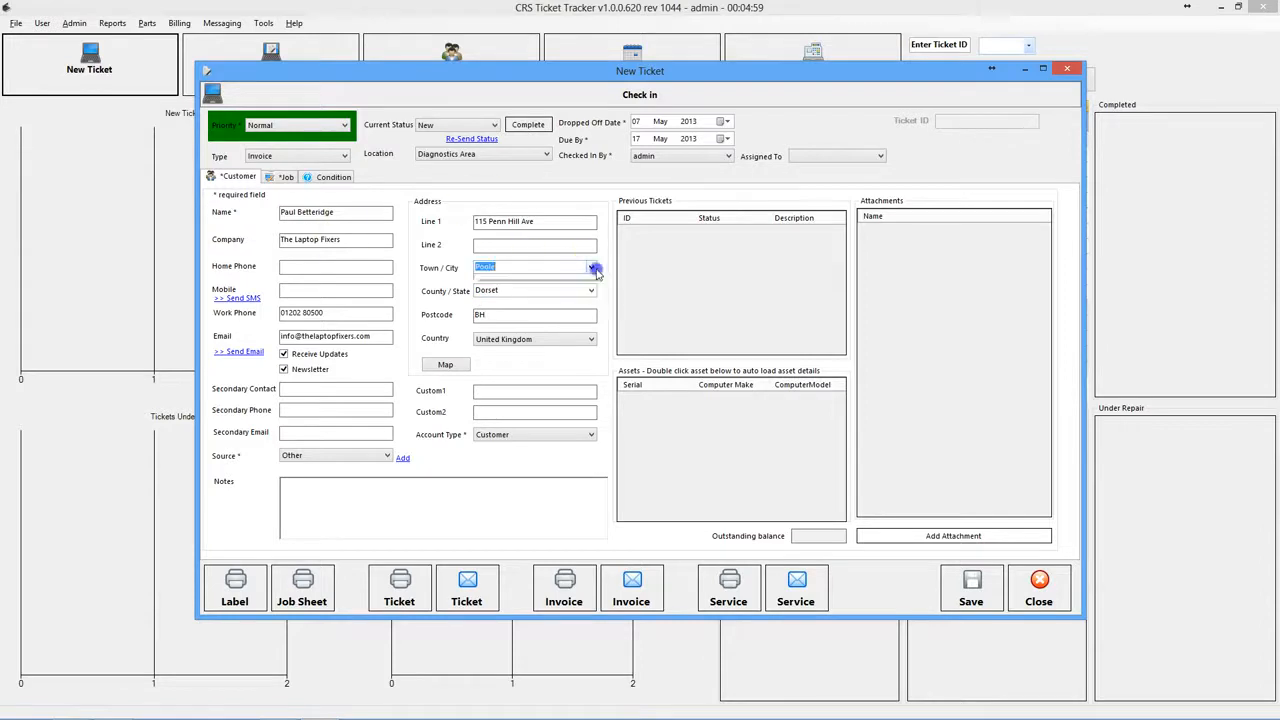
pyautogui.click(495, 314)
pyautogui.write('14 9L')
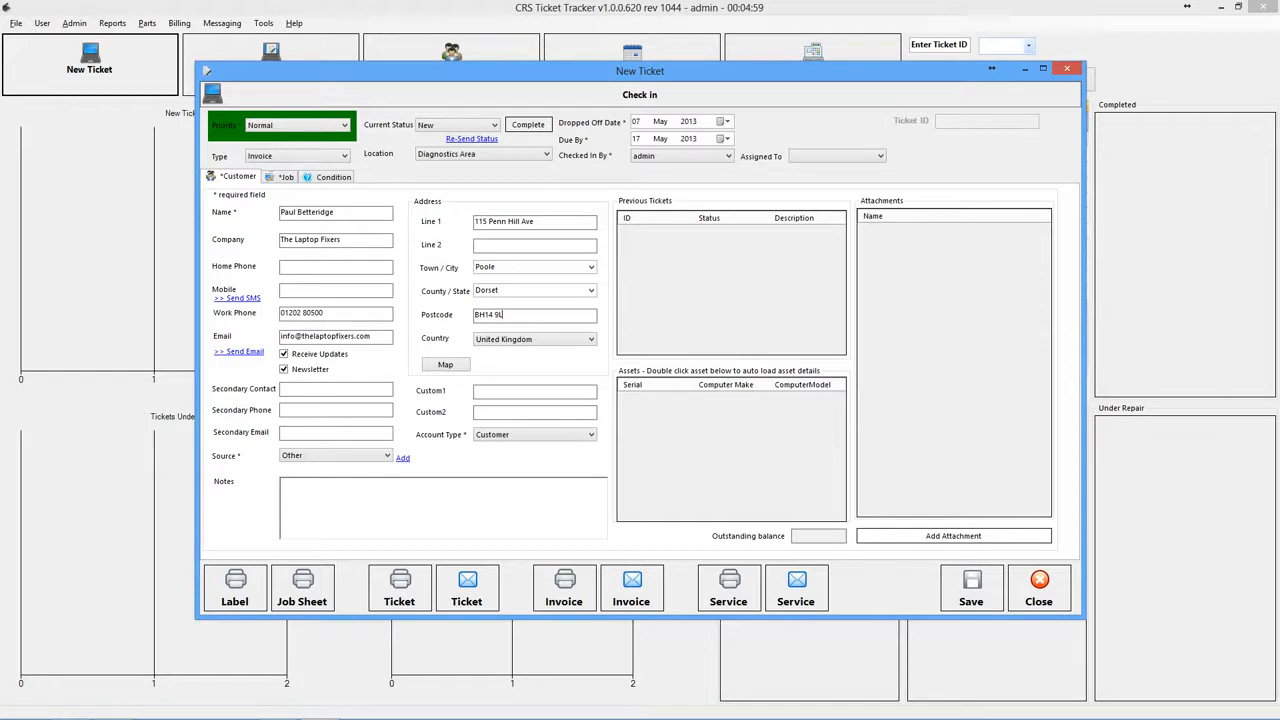
pyautogui.write('Y')
# - Set the customer source to Google and move to the Job details
pyautogui.click(349, 455)
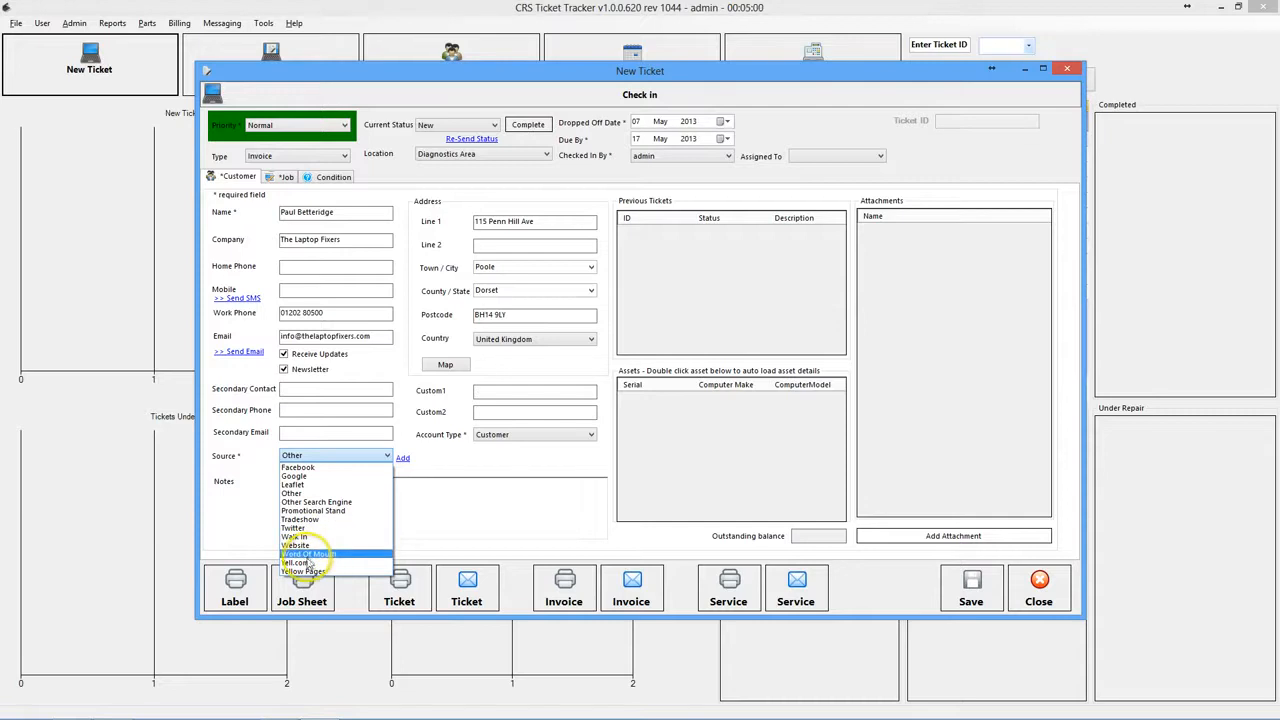
pyautogui.click(300, 477)
pyautogui.click(283, 177)
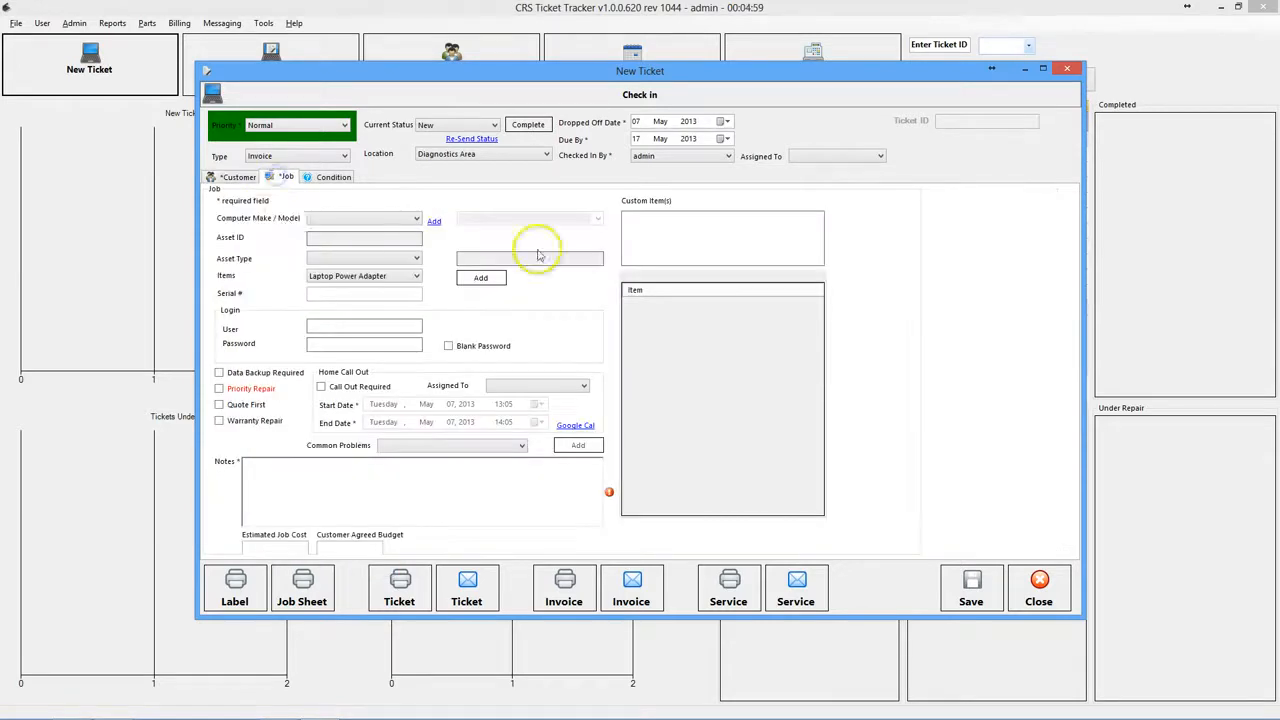
# - Choose Apple as the computer make after cancelling the Add New Manufacturer form
pyautogui.click(372, 218)
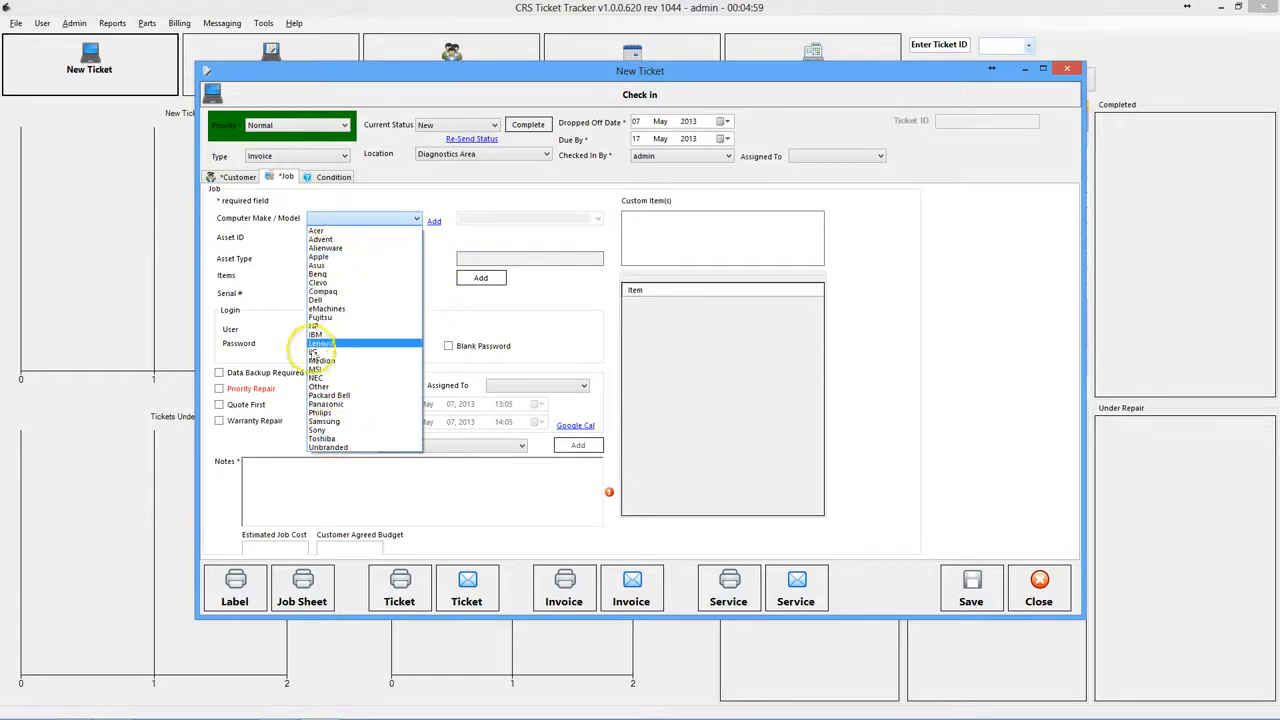
pyautogui.click(432, 221)
pyautogui.click(432, 221)
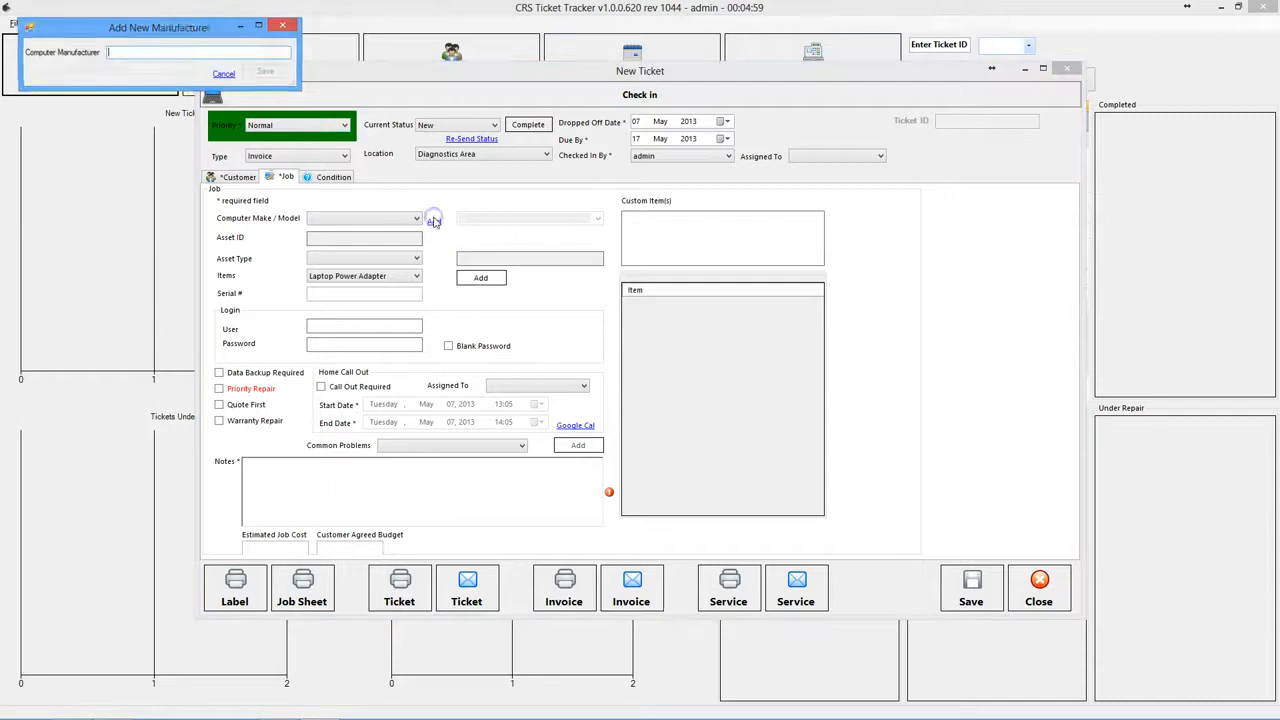
pyautogui.moveTo(190, 27); pyautogui.dragTo(478, 225)
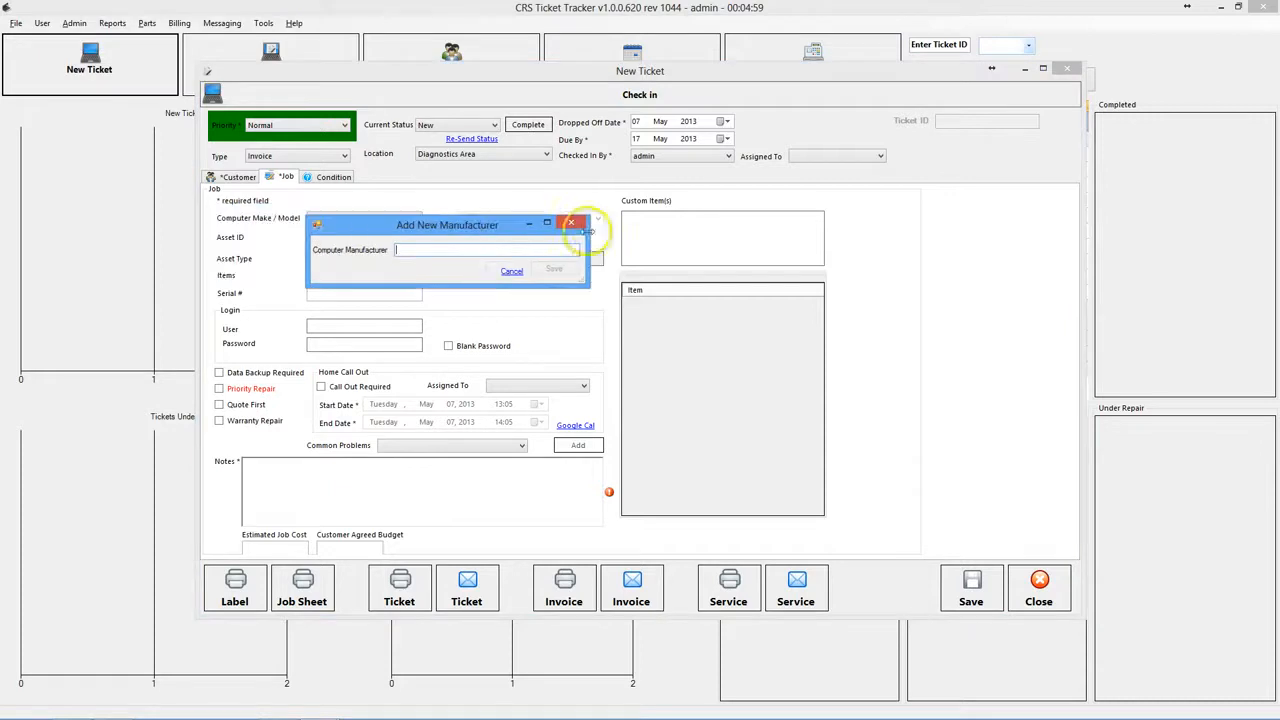
pyautogui.click(574, 224)
pyautogui.click(393, 217)
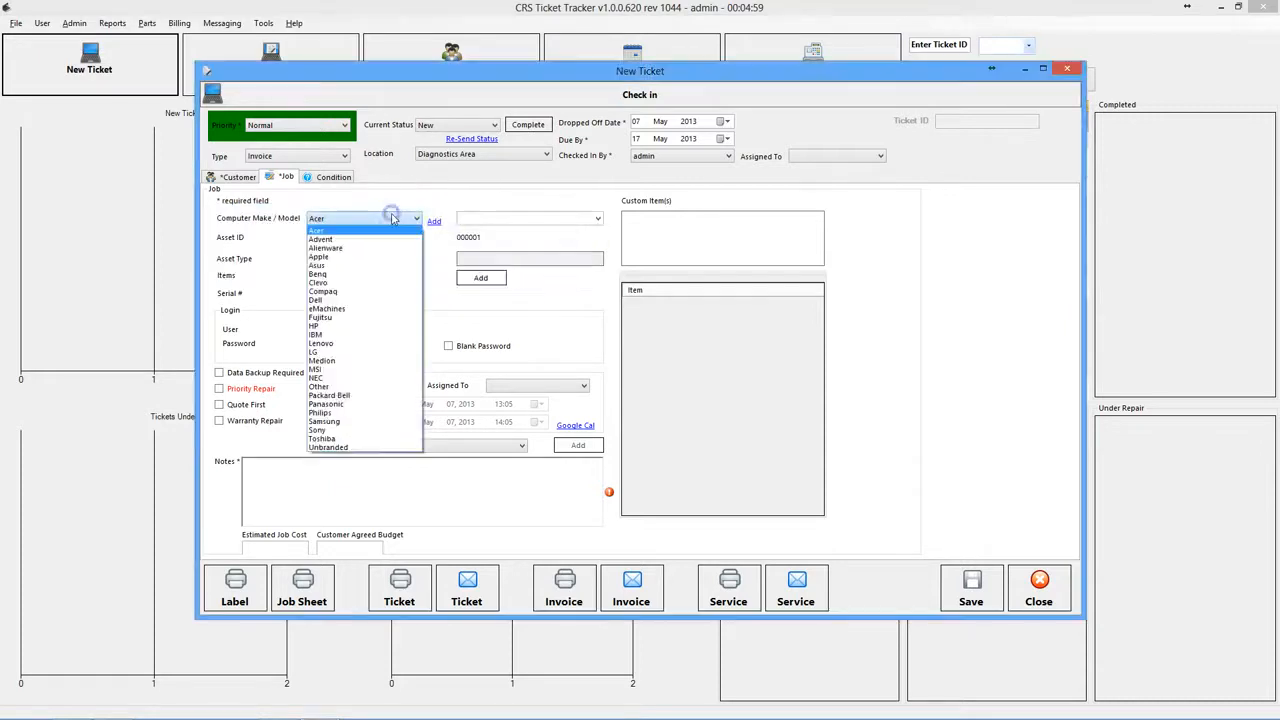
pyautogui.click(339, 256)
# - Enter model iMac 27, assign asset ID 000001, and return to the customer details
pyautogui.click(465, 218)
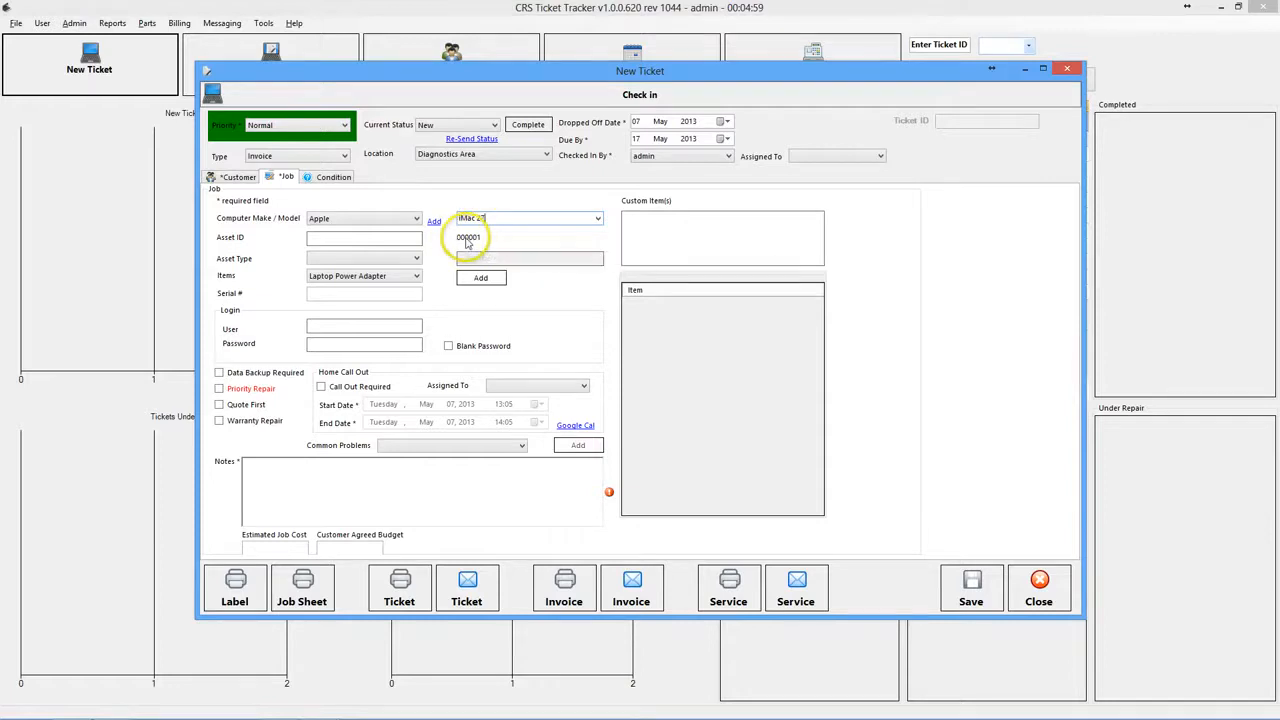
pyautogui.click(398, 240)
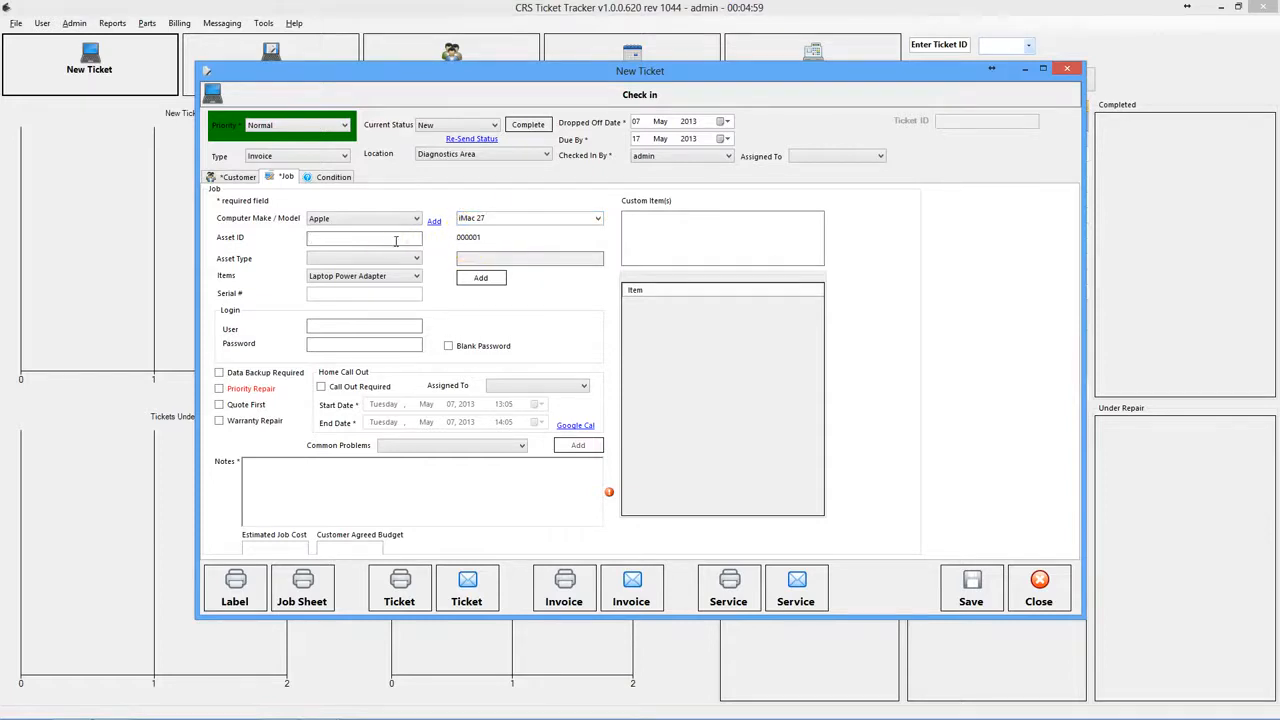
pyautogui.click(472, 238)
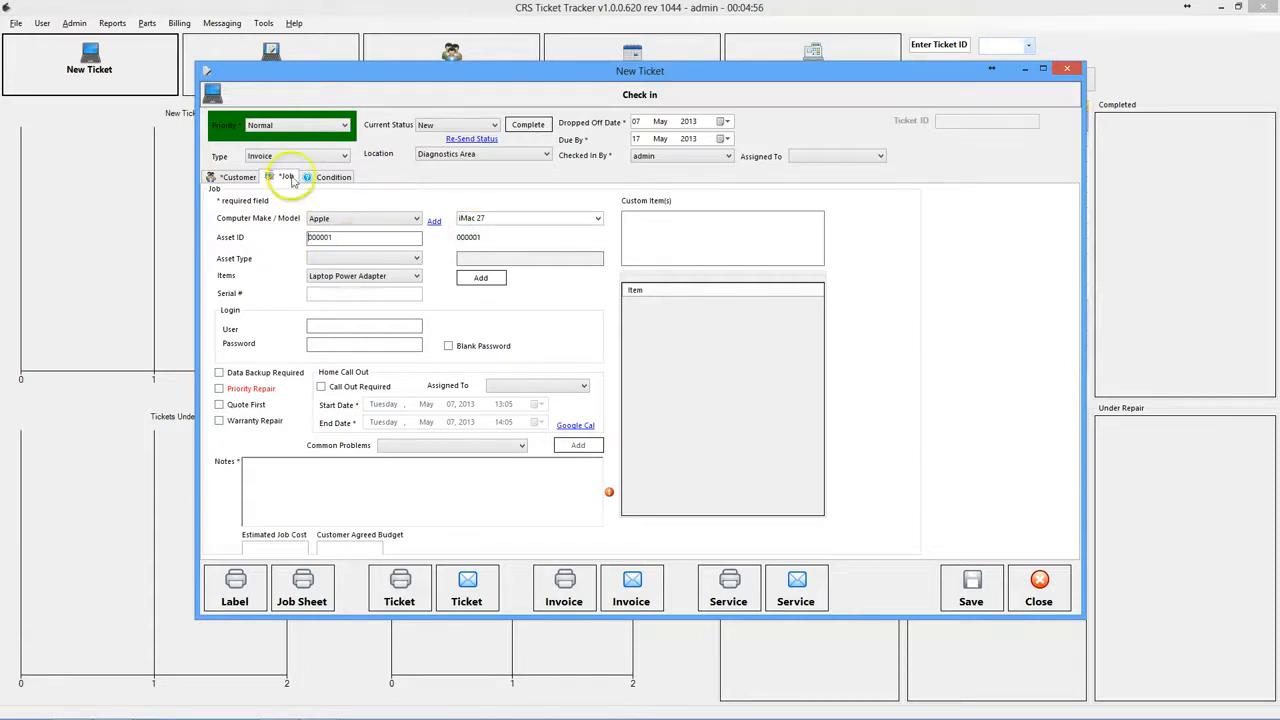
pyautogui.click(236, 176)
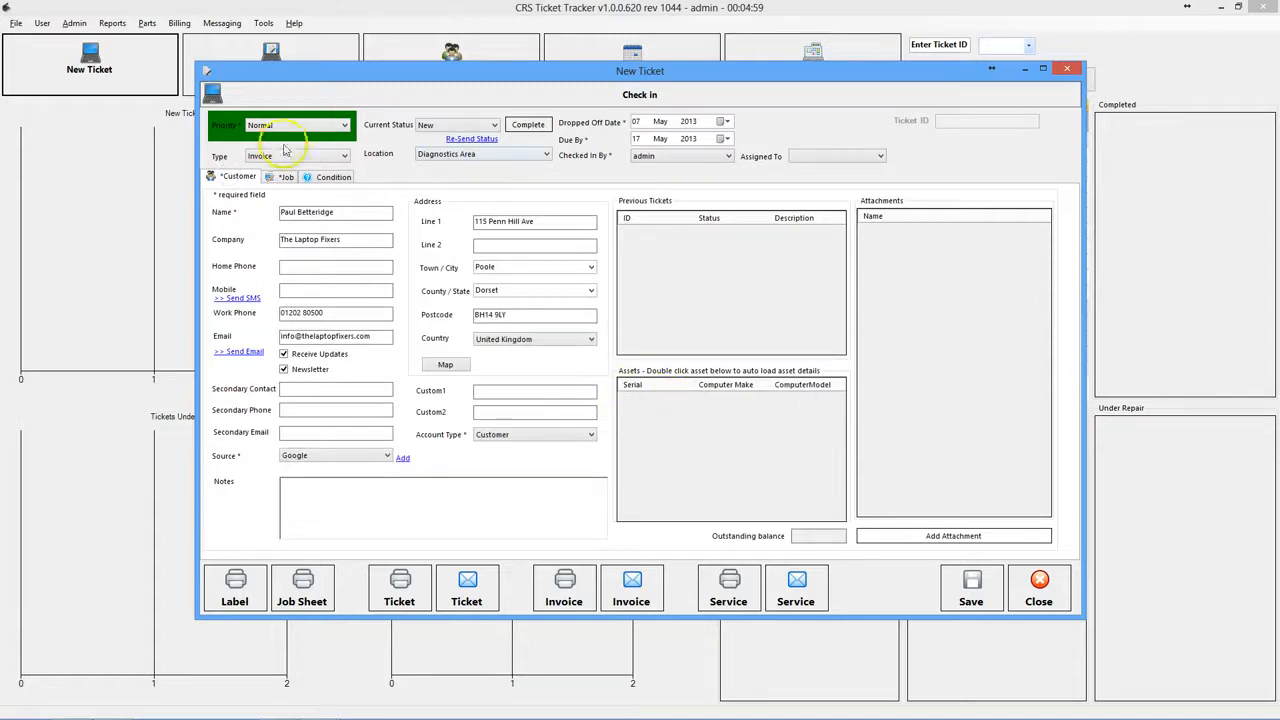
pyautogui.click(646, 385)
# - Set the asset type to Desktop and add Mouse and Keyboard as items left
pyautogui.click(283, 178)
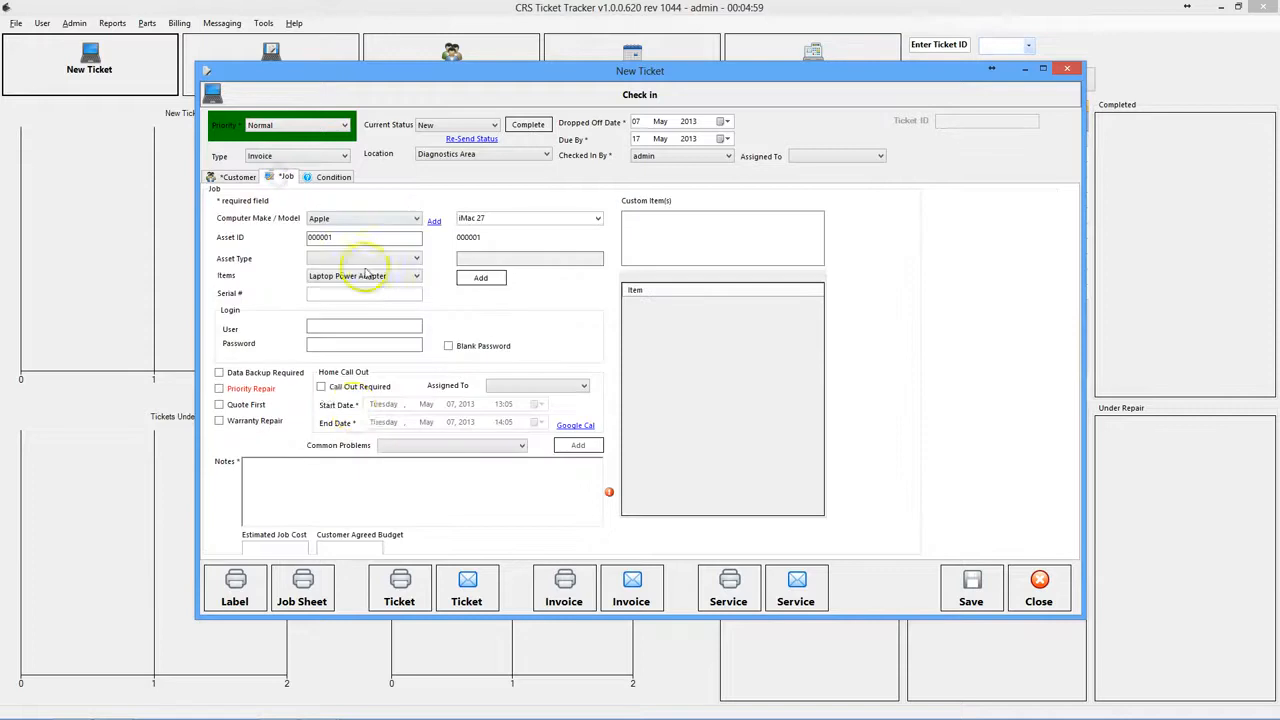
pyautogui.click(413, 259)
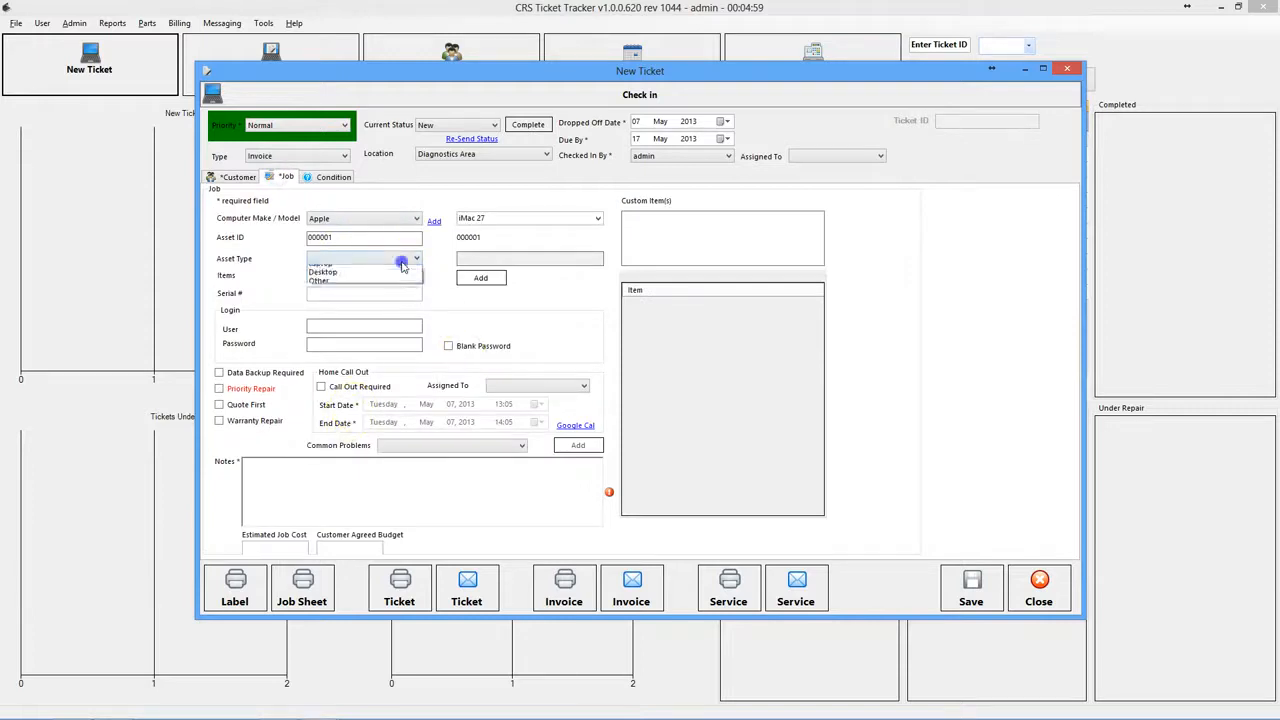
pyautogui.click(349, 281)
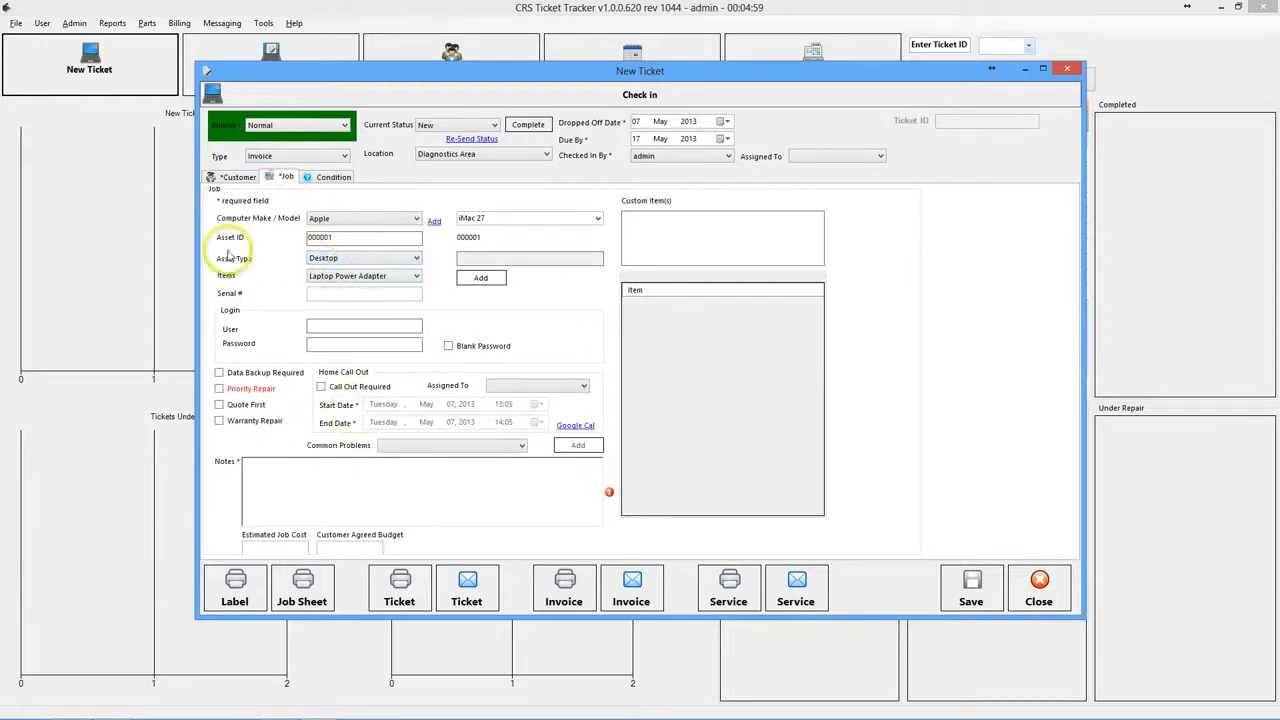
pyautogui.click(362, 277)
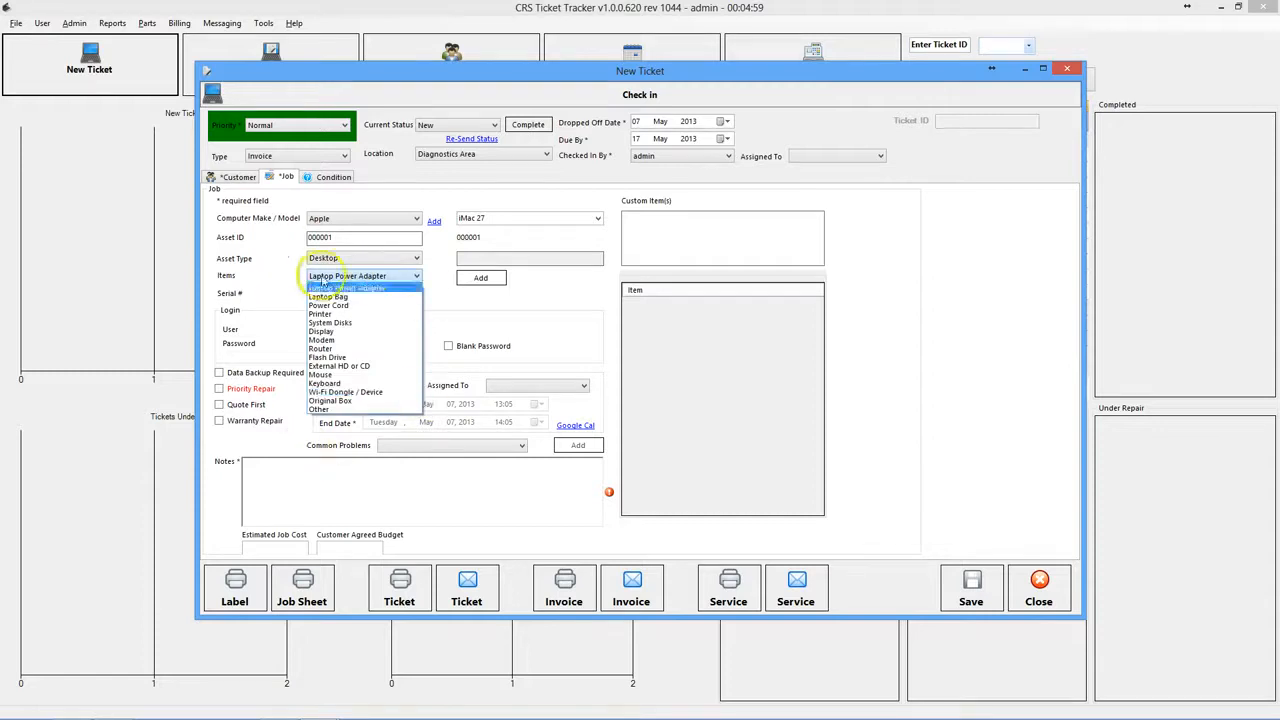
pyautogui.click(360, 374)
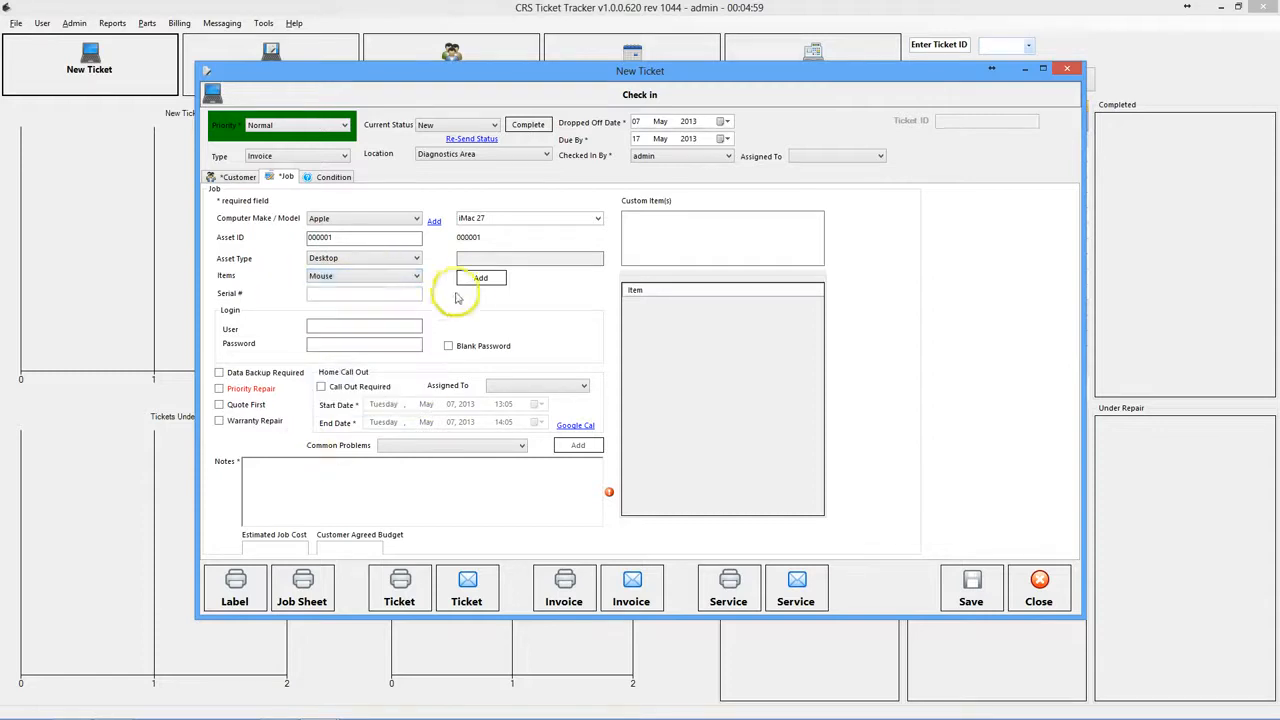
pyautogui.click(470, 278)
pyautogui.click(416, 277)
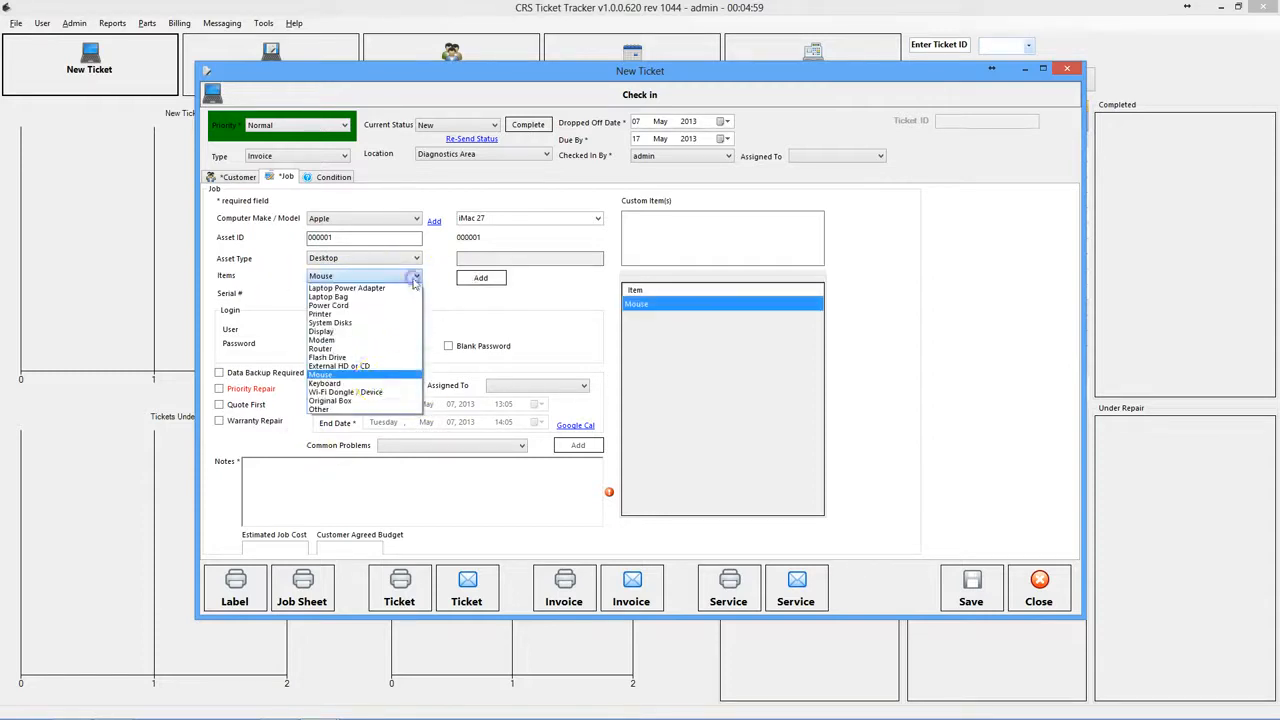
pyautogui.click(376, 388)
pyautogui.click(499, 277)
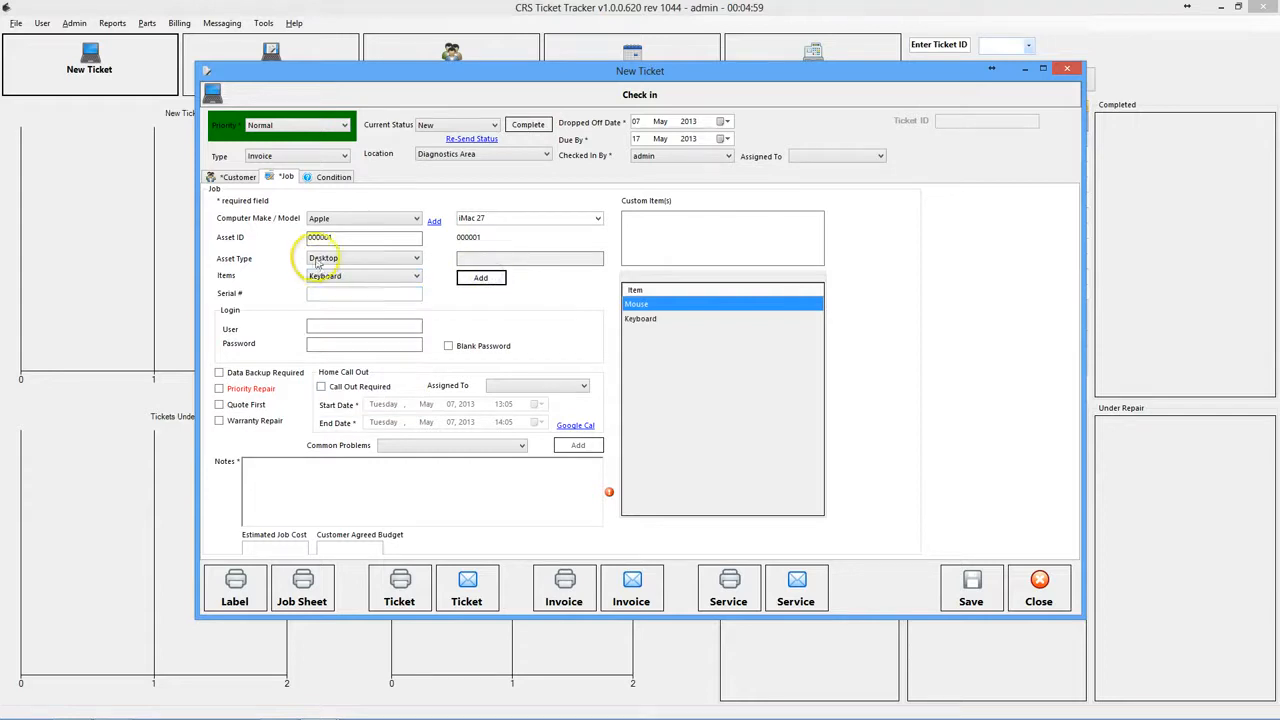
pyautogui.click(353, 295)
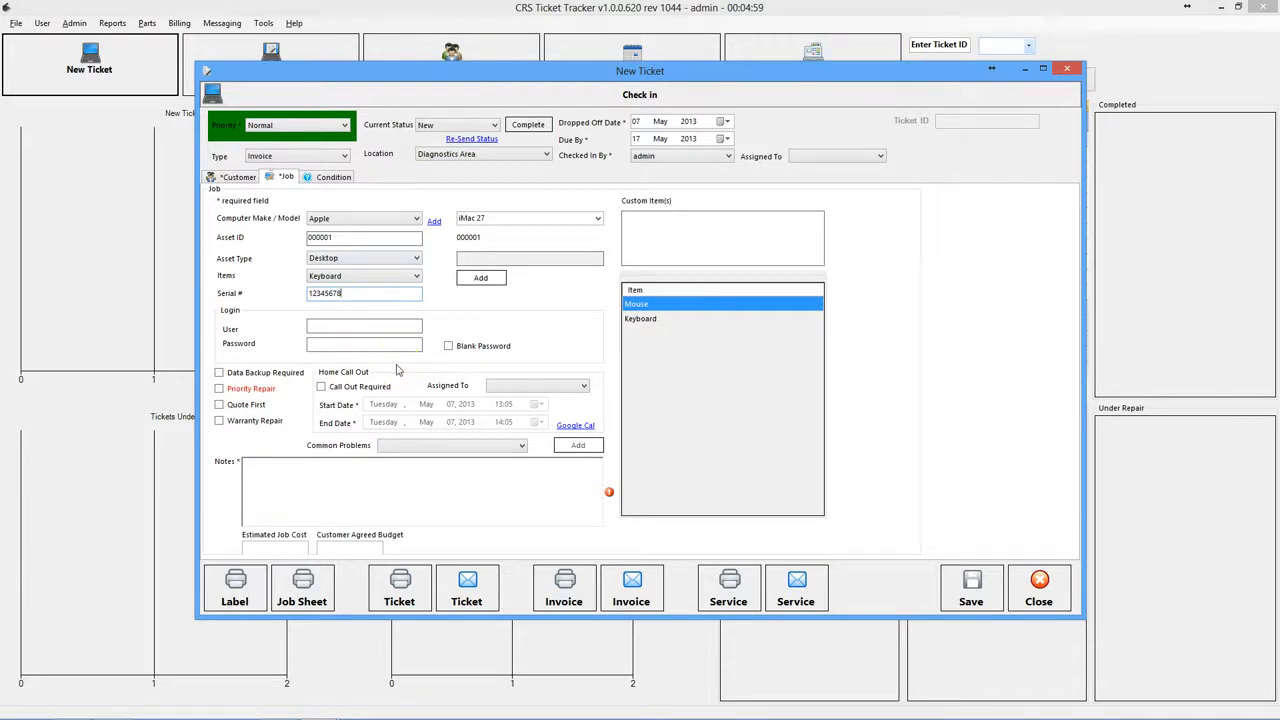
pyautogui.click(345, 343)
pyautogui.click(331, 327)
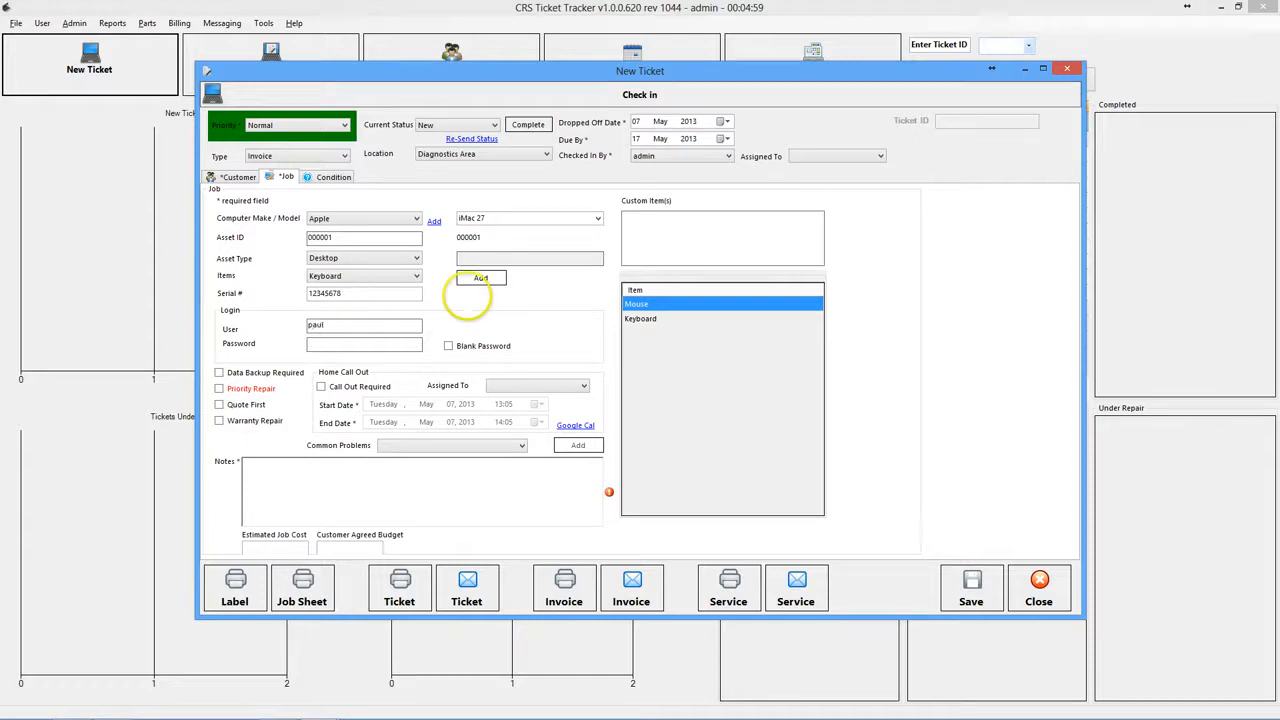
pyautogui.press('Tab')
pyautogui.write('123')
pyautogui.click(451, 347)
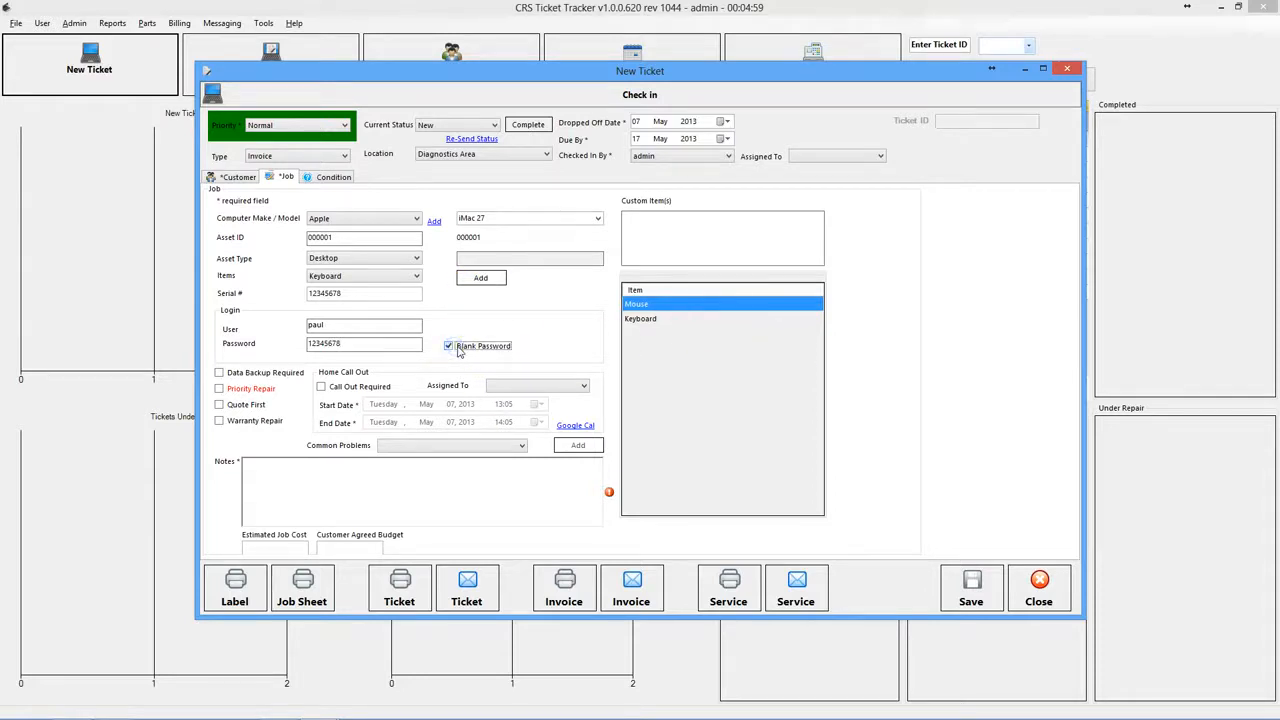
# - Clear Blank Password, tick Data Backup Required, and toggle the Quote First option
pyautogui.click(458, 347)
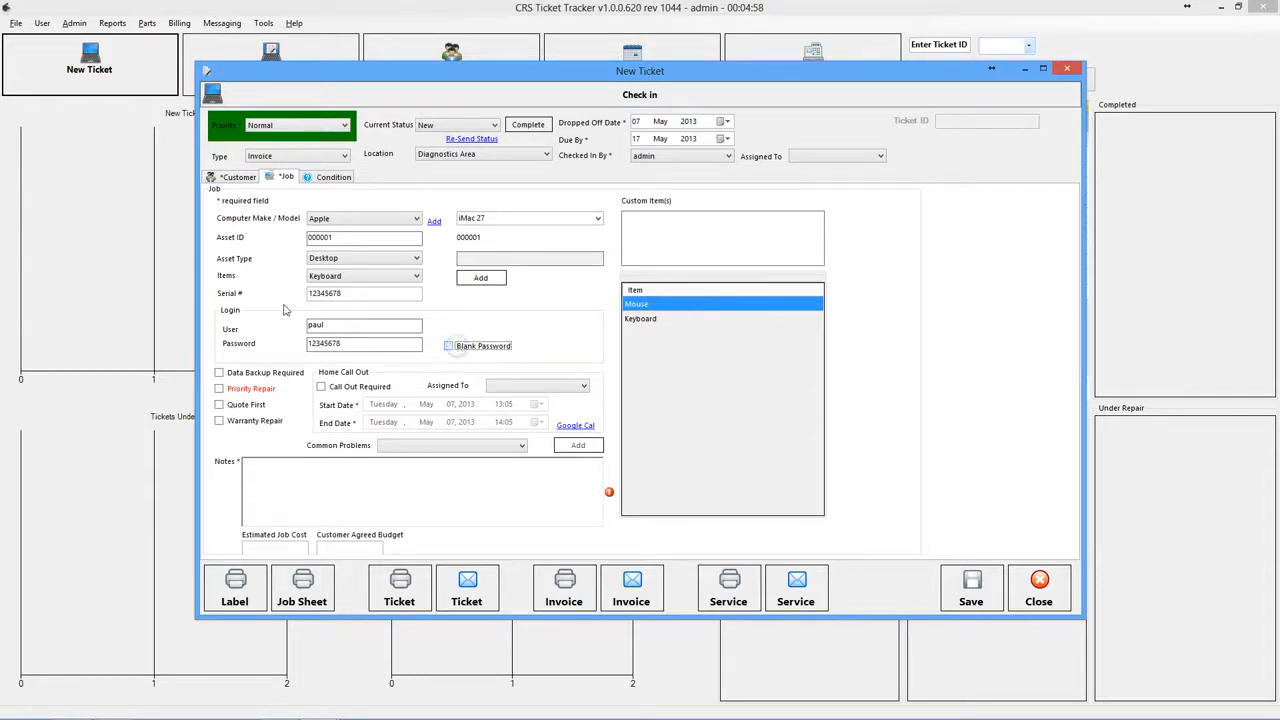
pyautogui.click(229, 373)
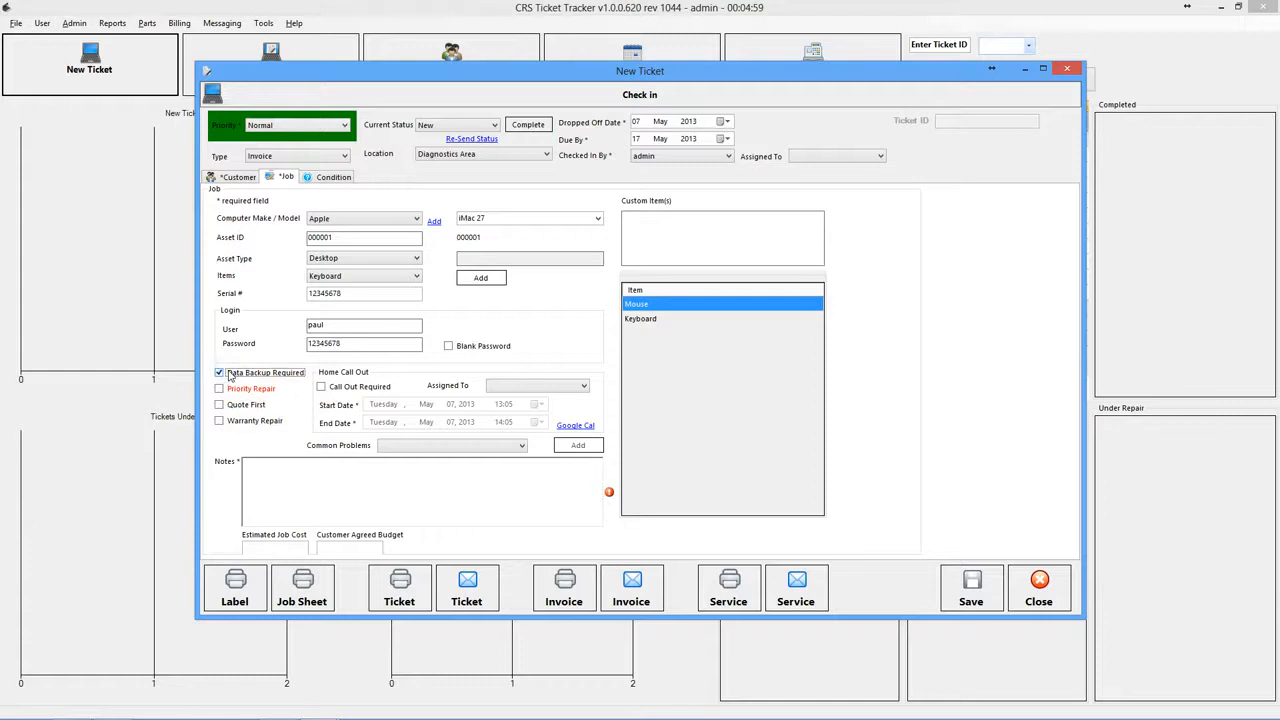
pyautogui.click(219, 405)
pyautogui.click(219, 405)
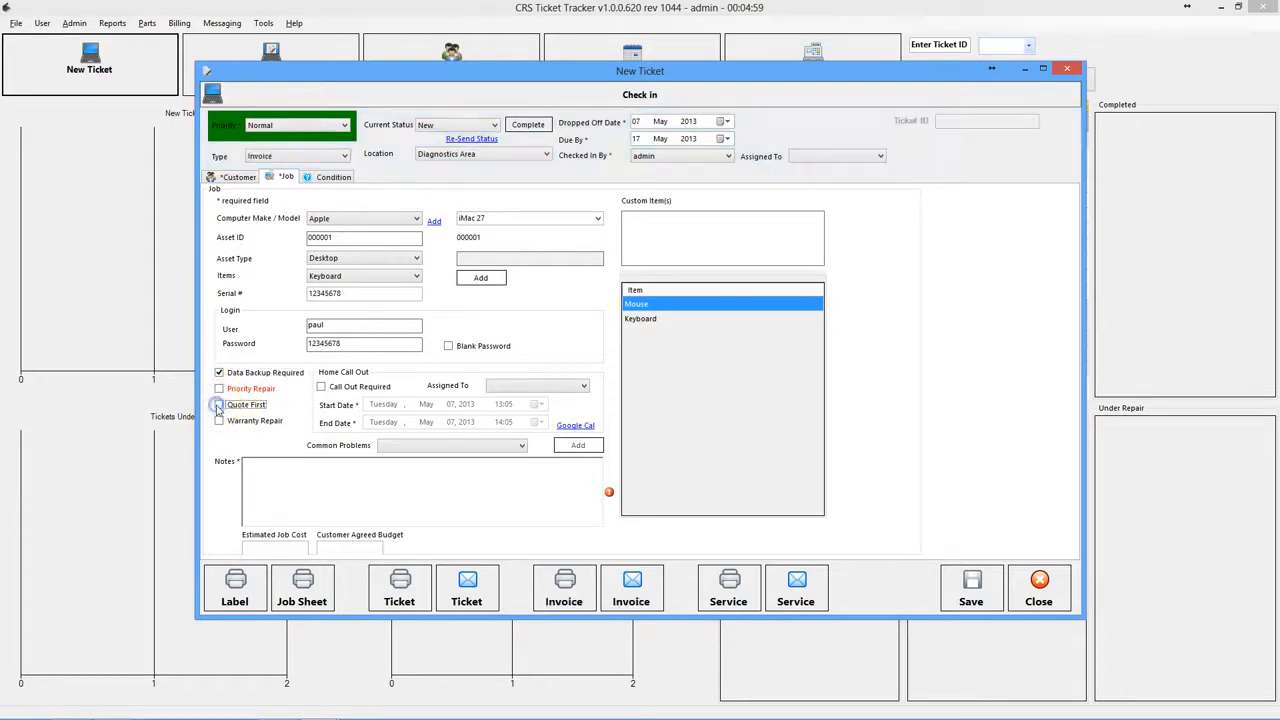
pyautogui.click(219, 405)
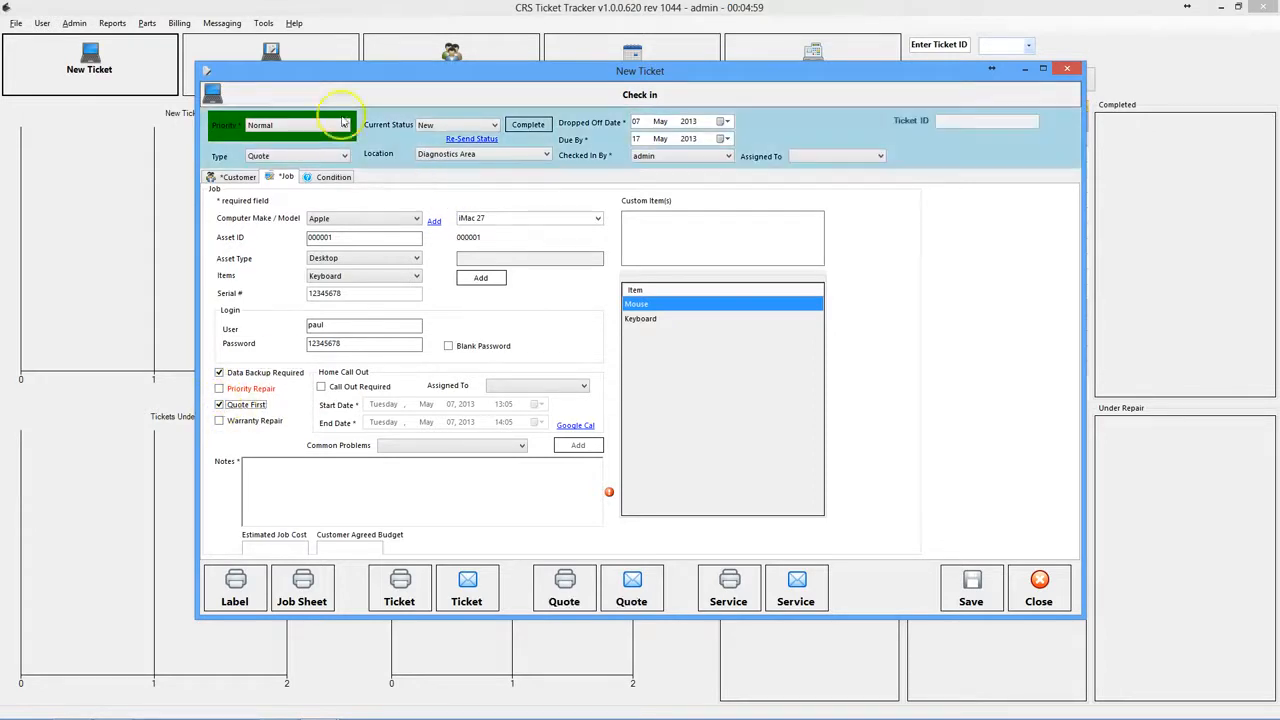
# - Try the Quote ticket type, then leave the ticket type on Invoice
pyautogui.click(310, 156)
pyautogui.click(272, 168)
pyautogui.click(276, 157)
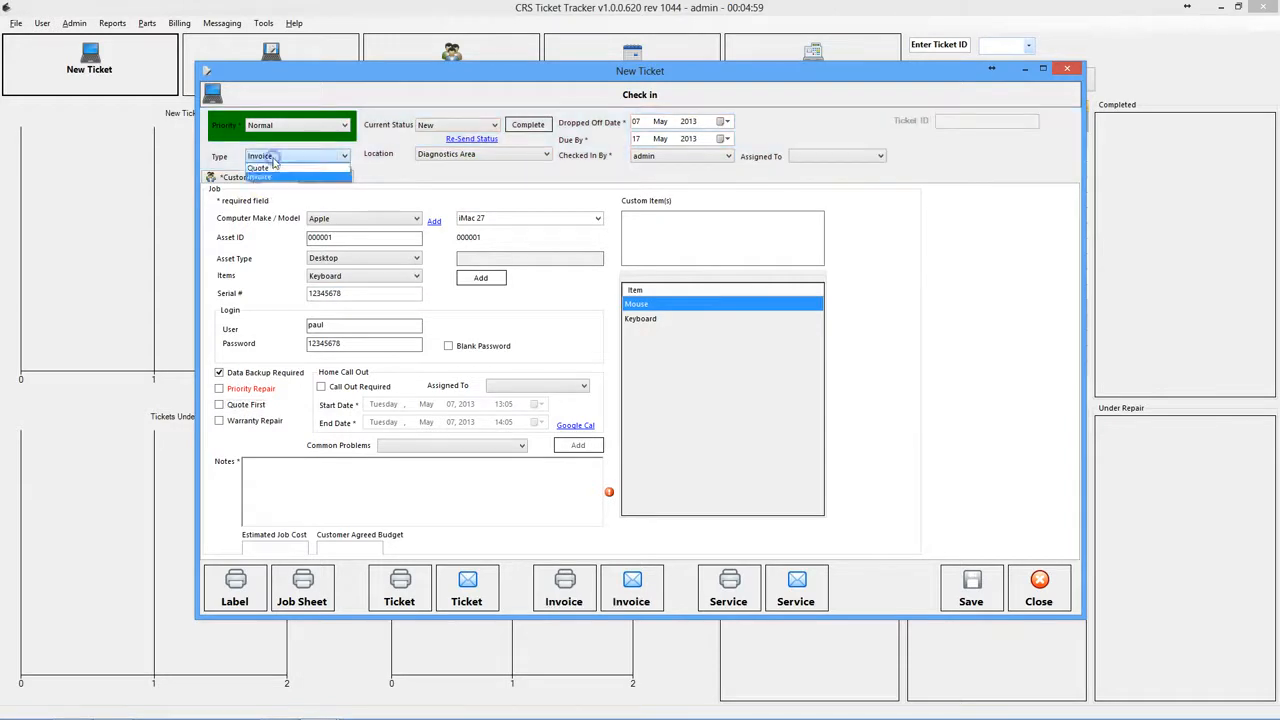
pyautogui.click(270, 177)
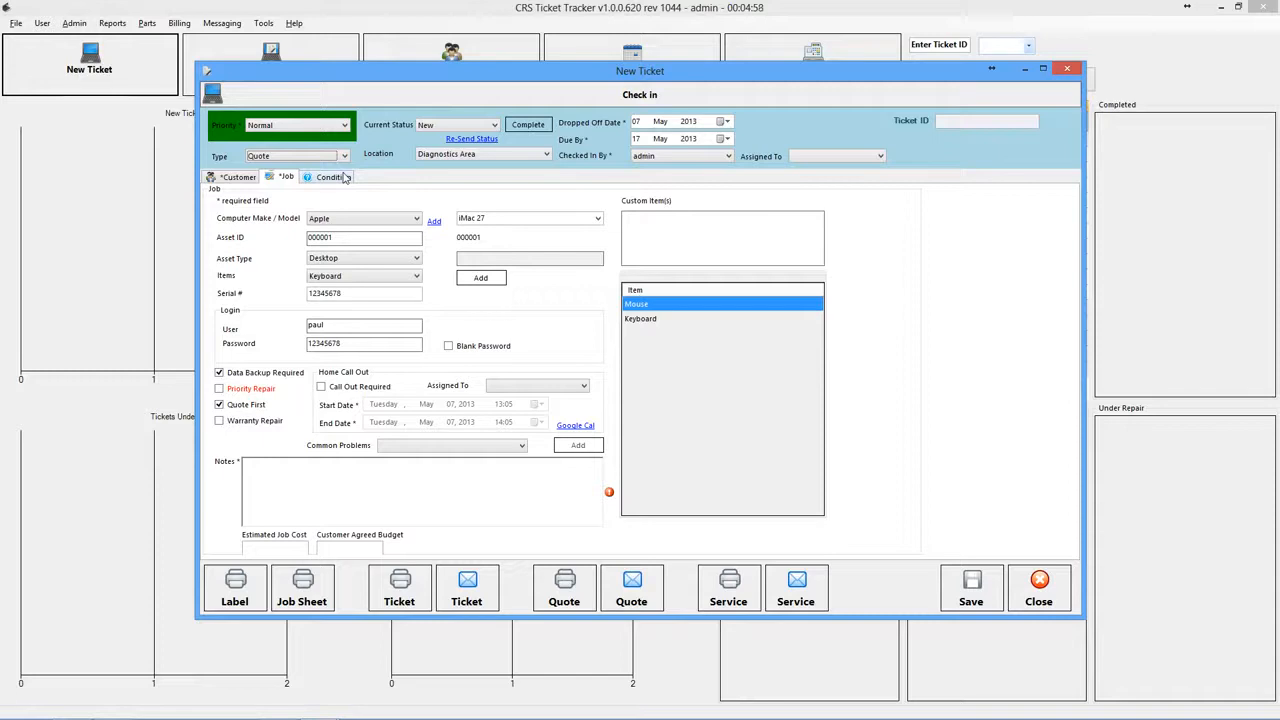
pyautogui.click(310, 156)
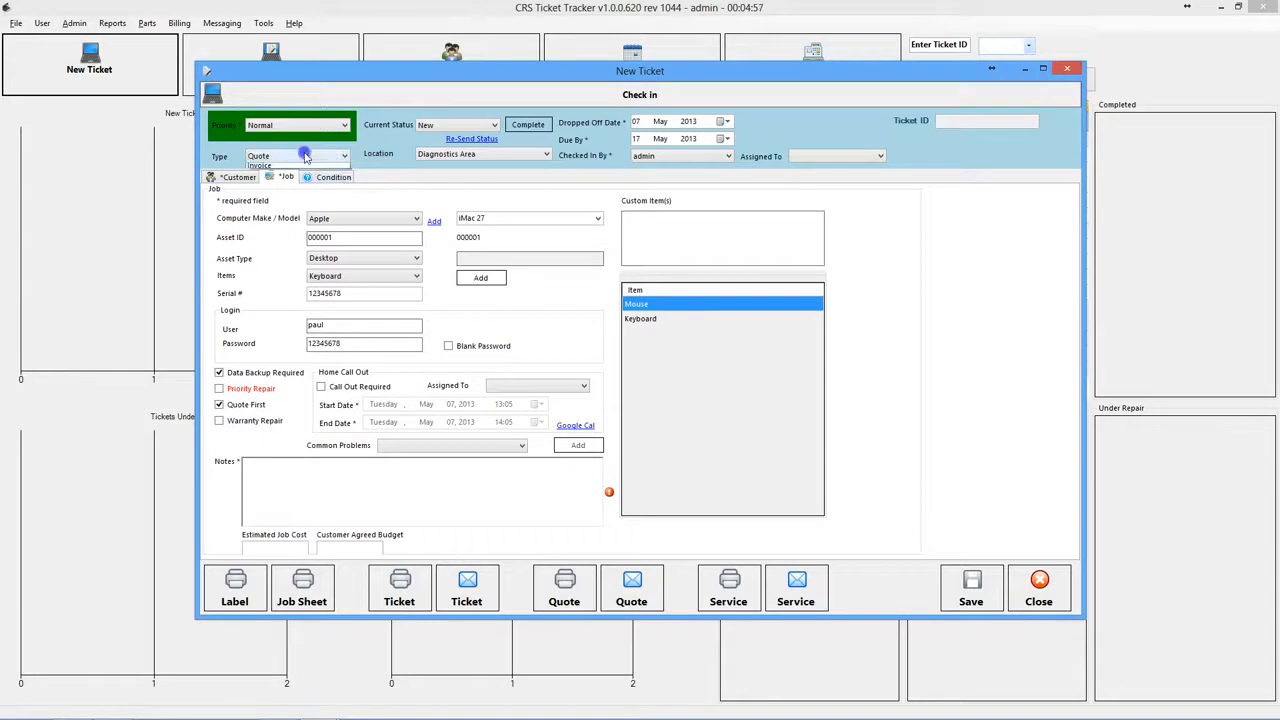
pyautogui.click(268, 168)
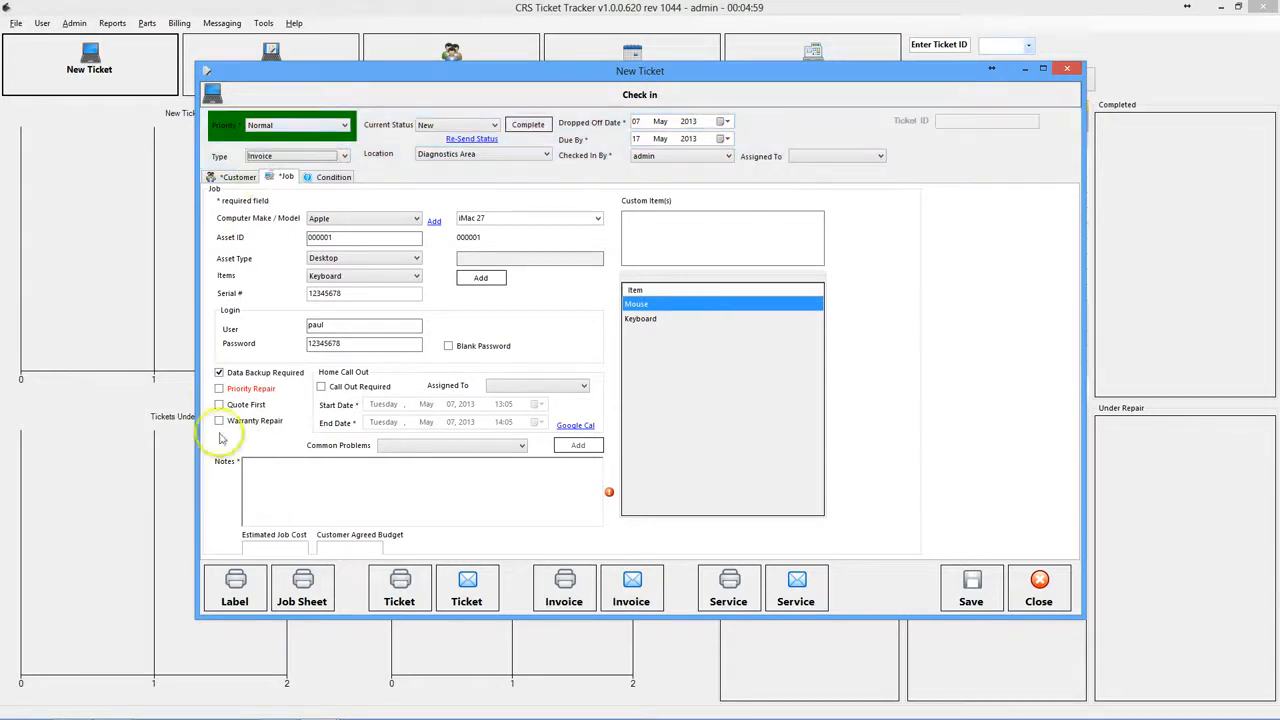
# - Enter an estimated job cost of 100 and an agreed budget of 150, then view Job details
pyautogui.click(279, 544)
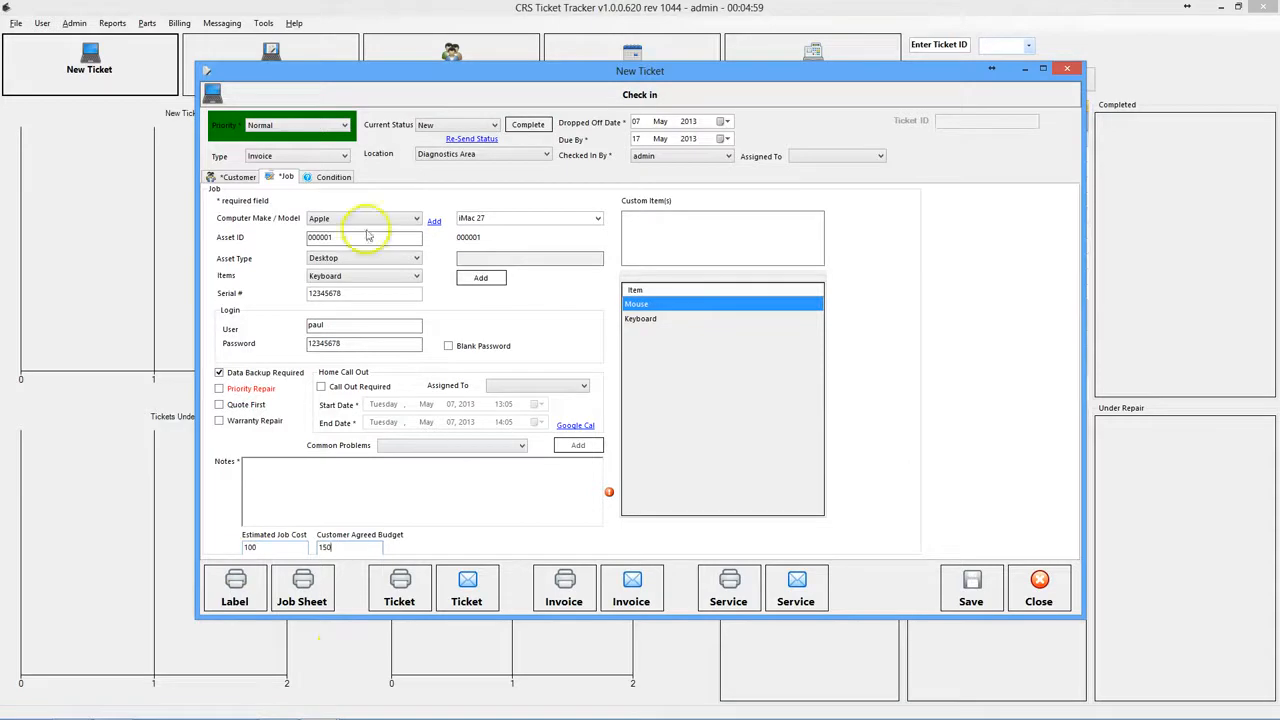
pyautogui.click(334, 177)
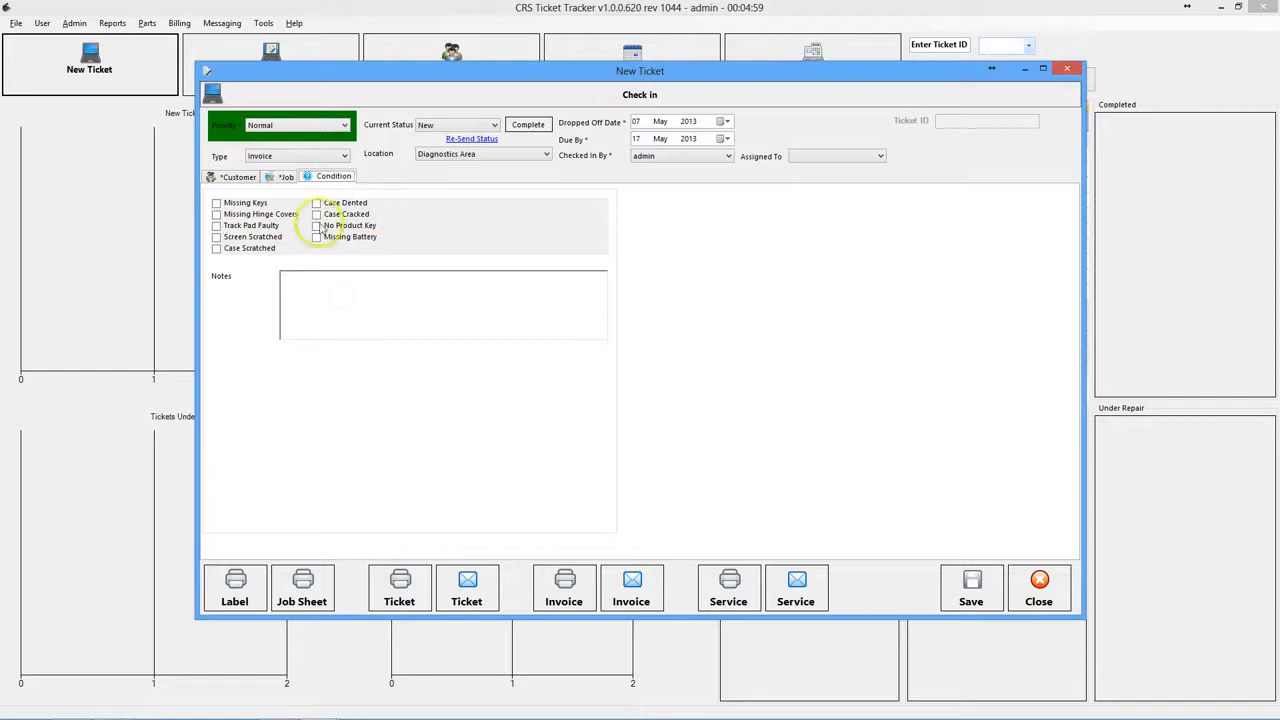
pyautogui.click(284, 177)
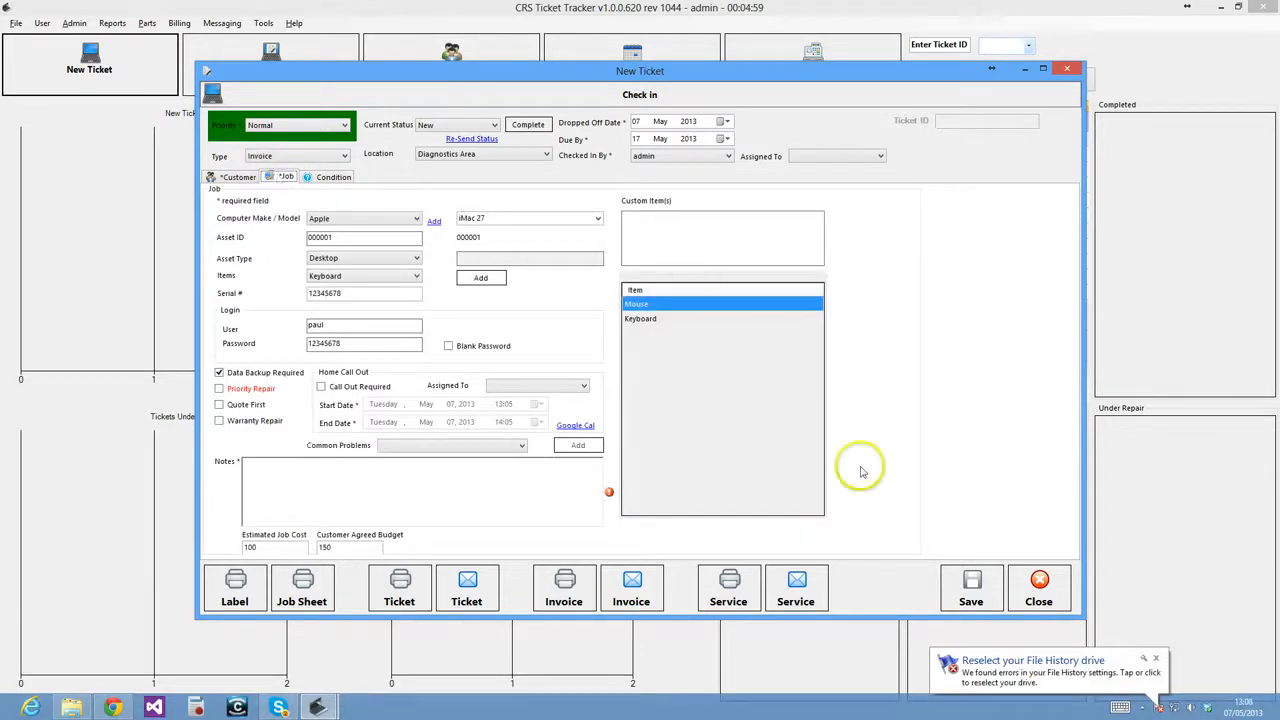
# - Save the ticket with the job note 'Hard drive failed, data needed, re-install needed.'
pyautogui.click(1156, 659)
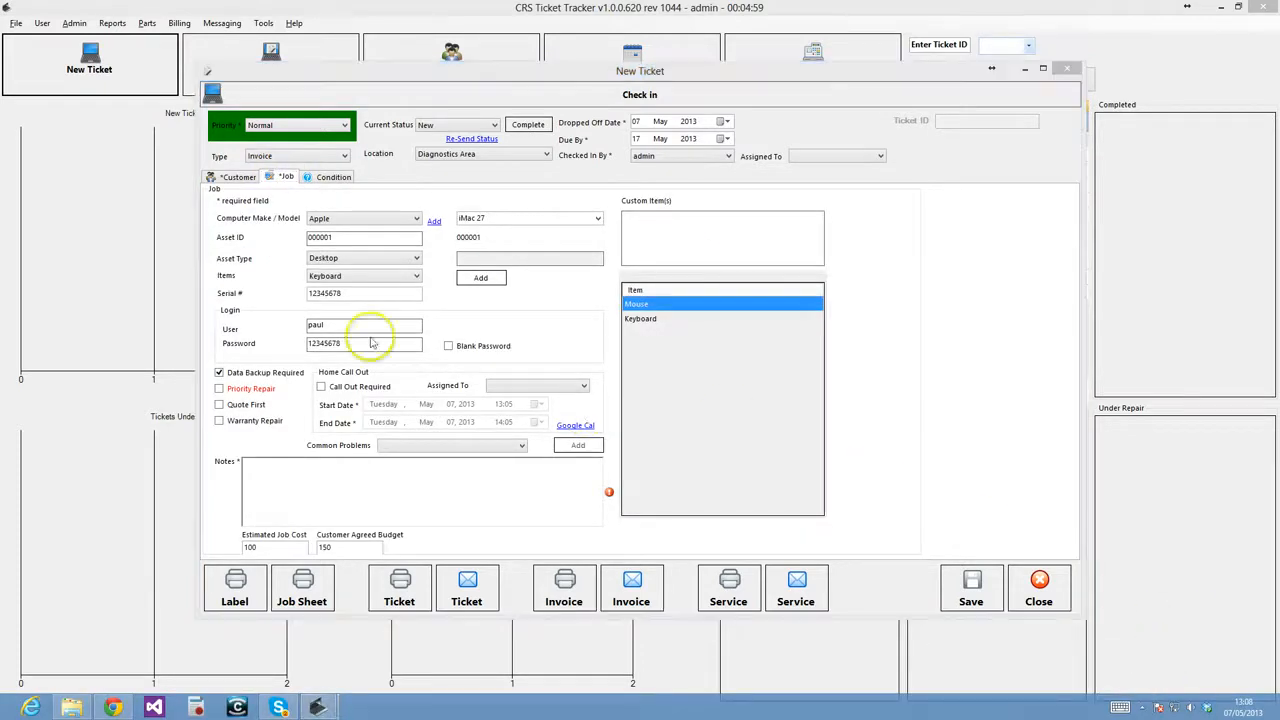
pyautogui.click(958, 600)
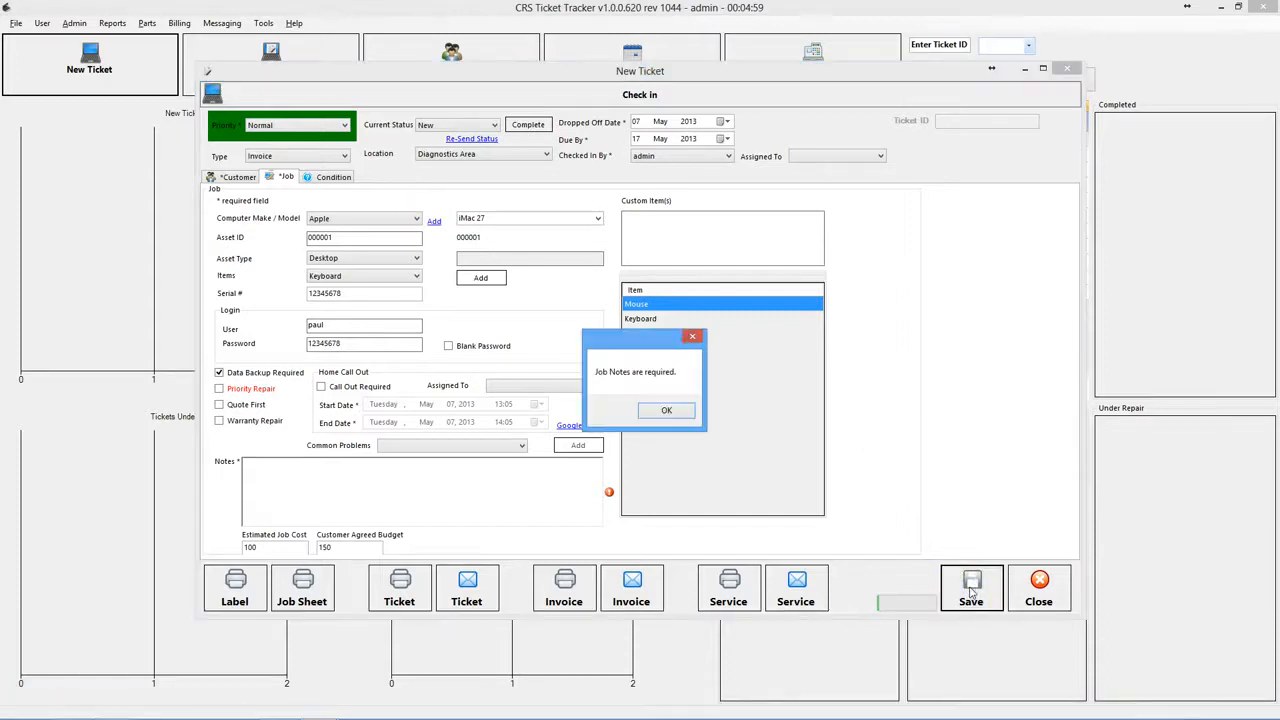
pyautogui.click(666, 409)
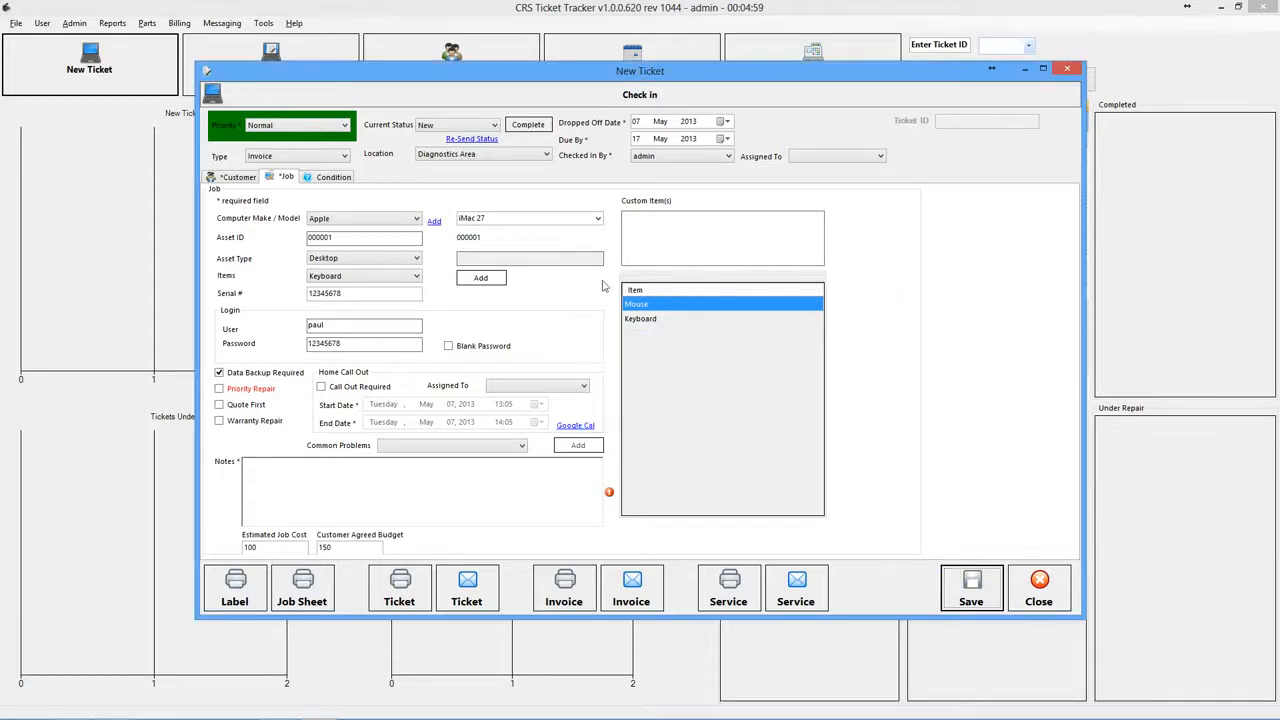
pyautogui.click(258, 484)
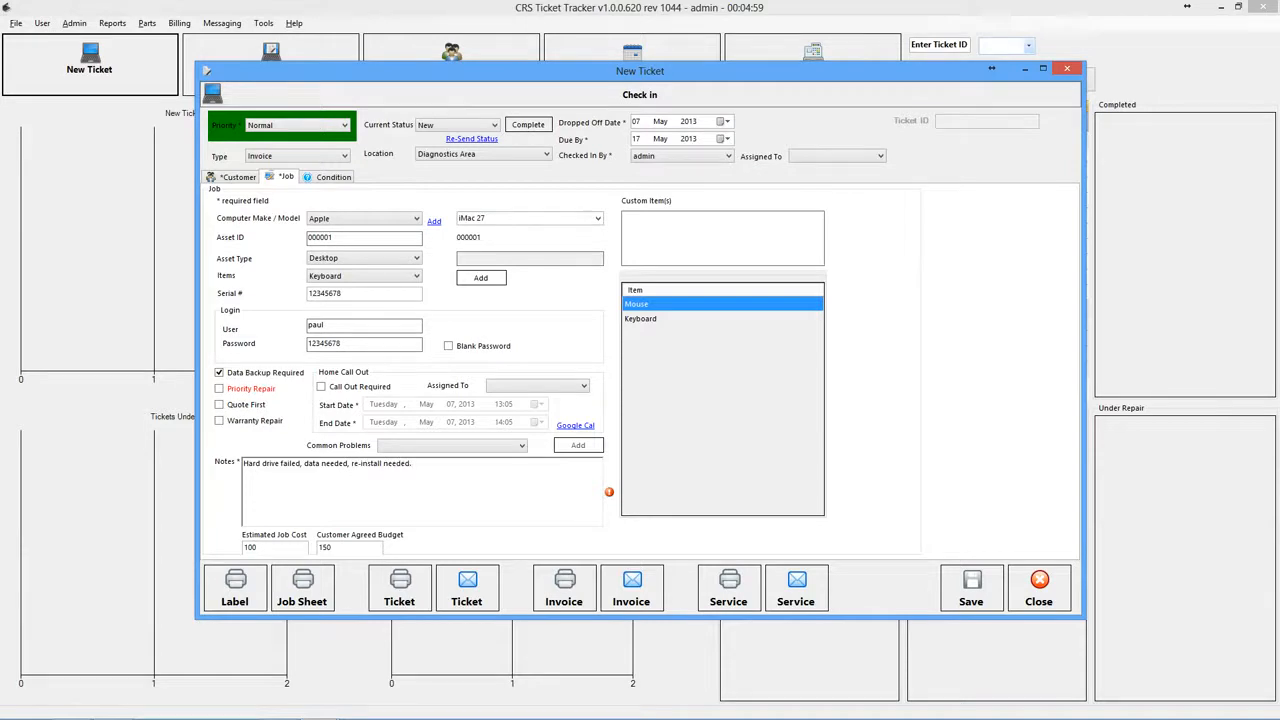
pyautogui.click(970, 588)
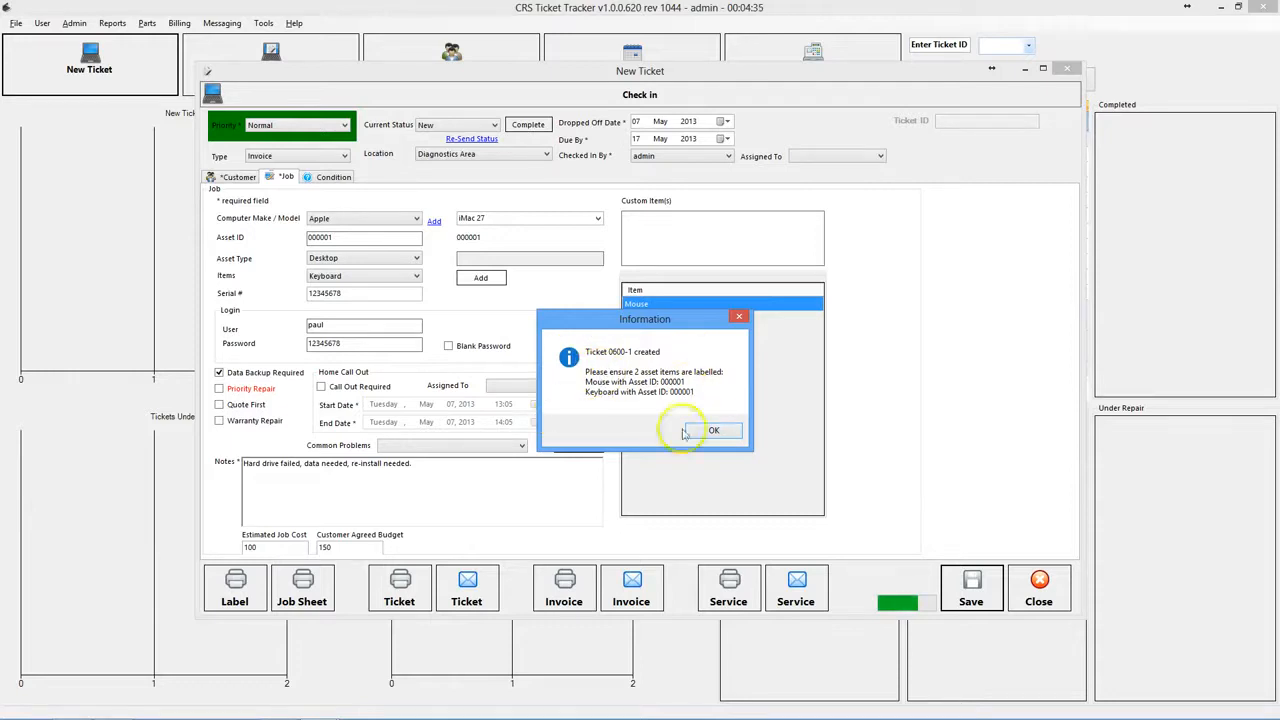
# - Confirm ticket 0600-1 was created and widen its print preview window
pyautogui.click(712, 434)
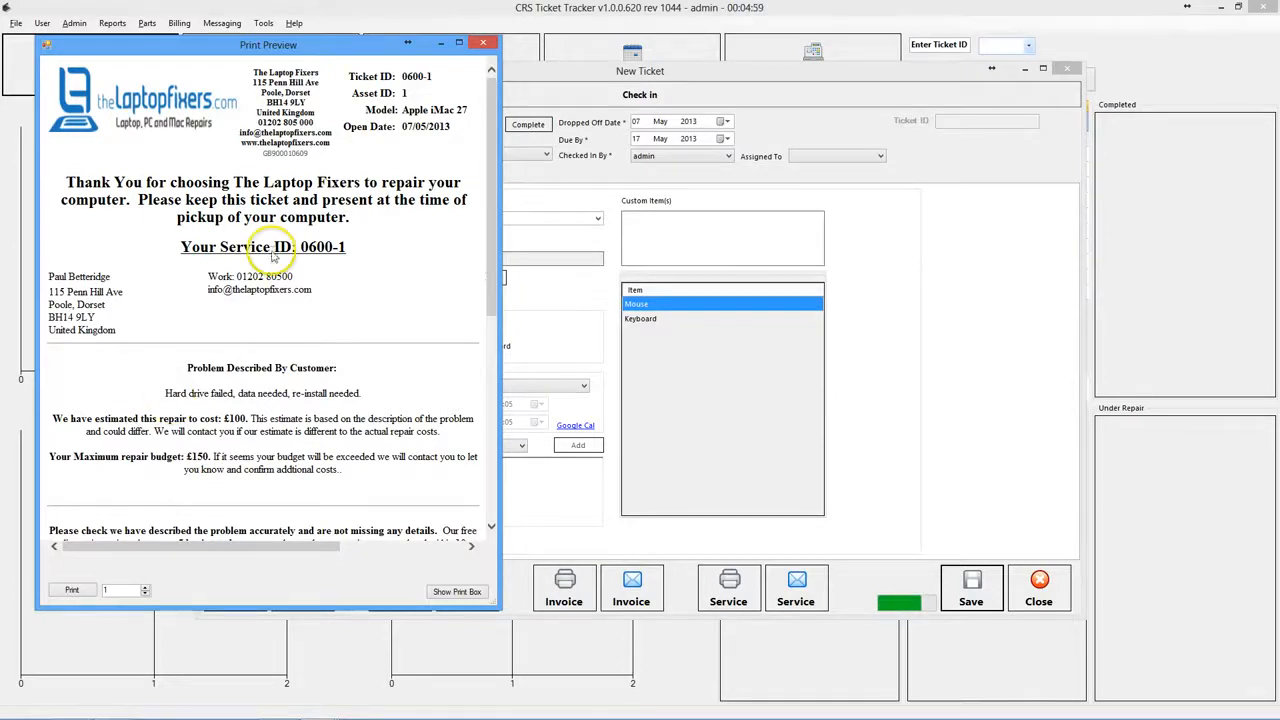
pyautogui.scroll(-3, 272, 256)
pyautogui.scroll(3, 272, 253)
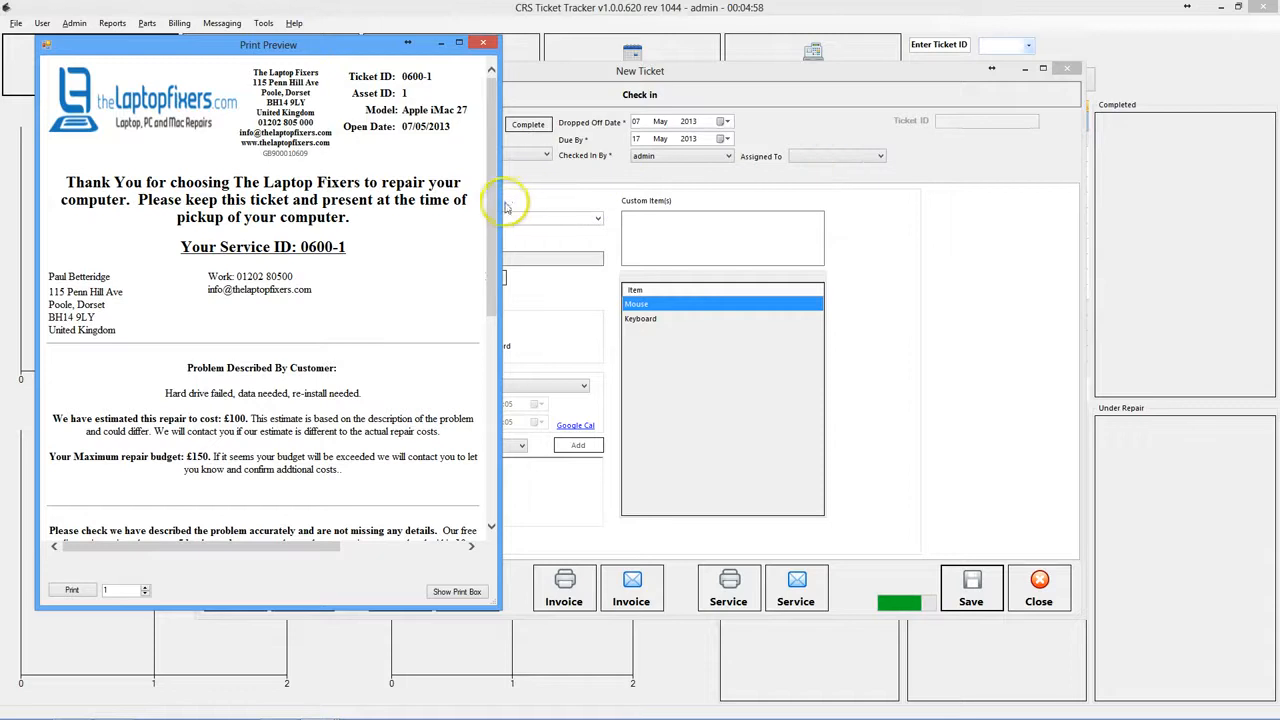
pyautogui.moveTo(501, 202); pyautogui.dragTo(760, 220)
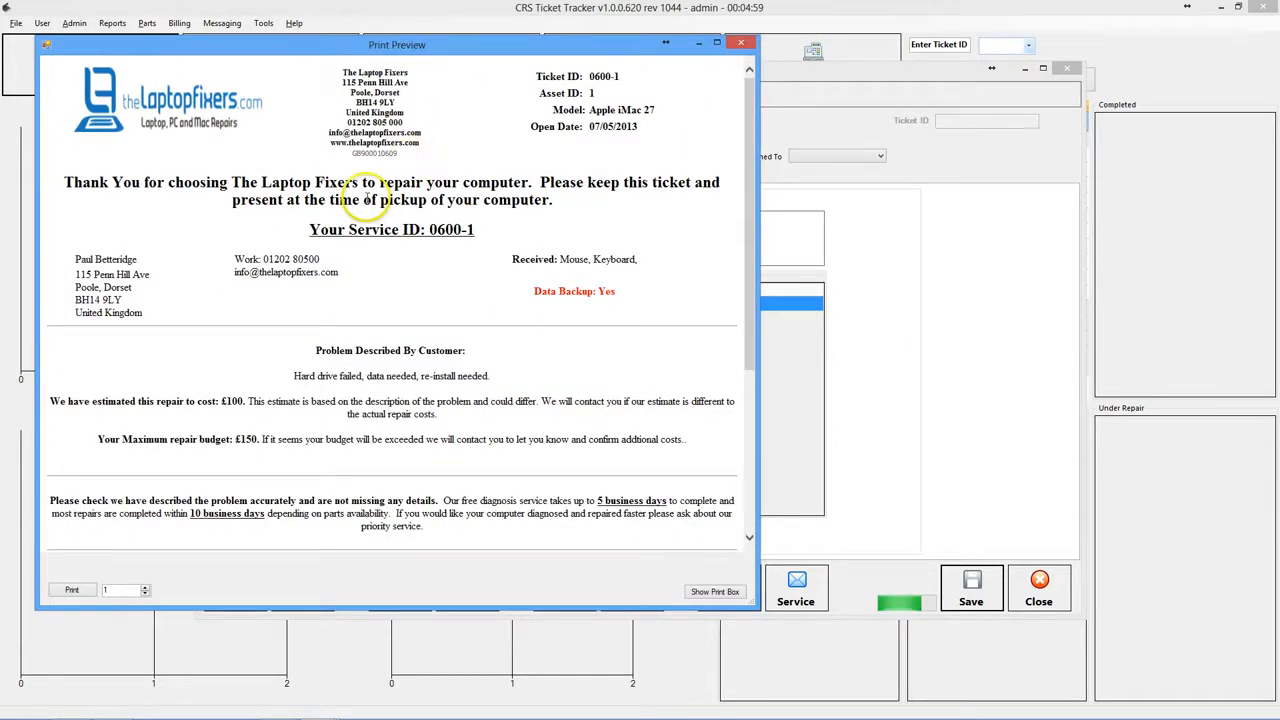
# - Highlight the ticket's address, service ID 0600-1, contact details, items, backup, problem and estimate sections
pyautogui.moveTo(557, 66); pyautogui.dragTo(625, 96)
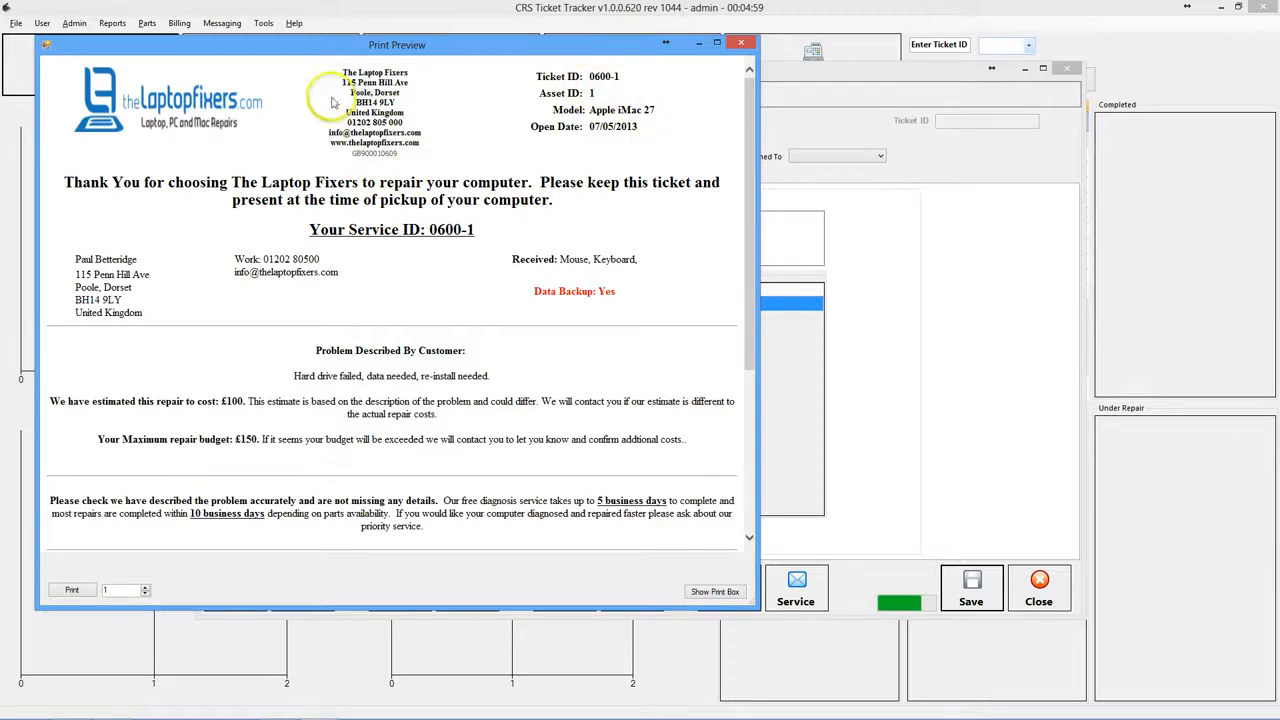
pyautogui.moveTo(342, 70); pyautogui.dragTo(396, 150)
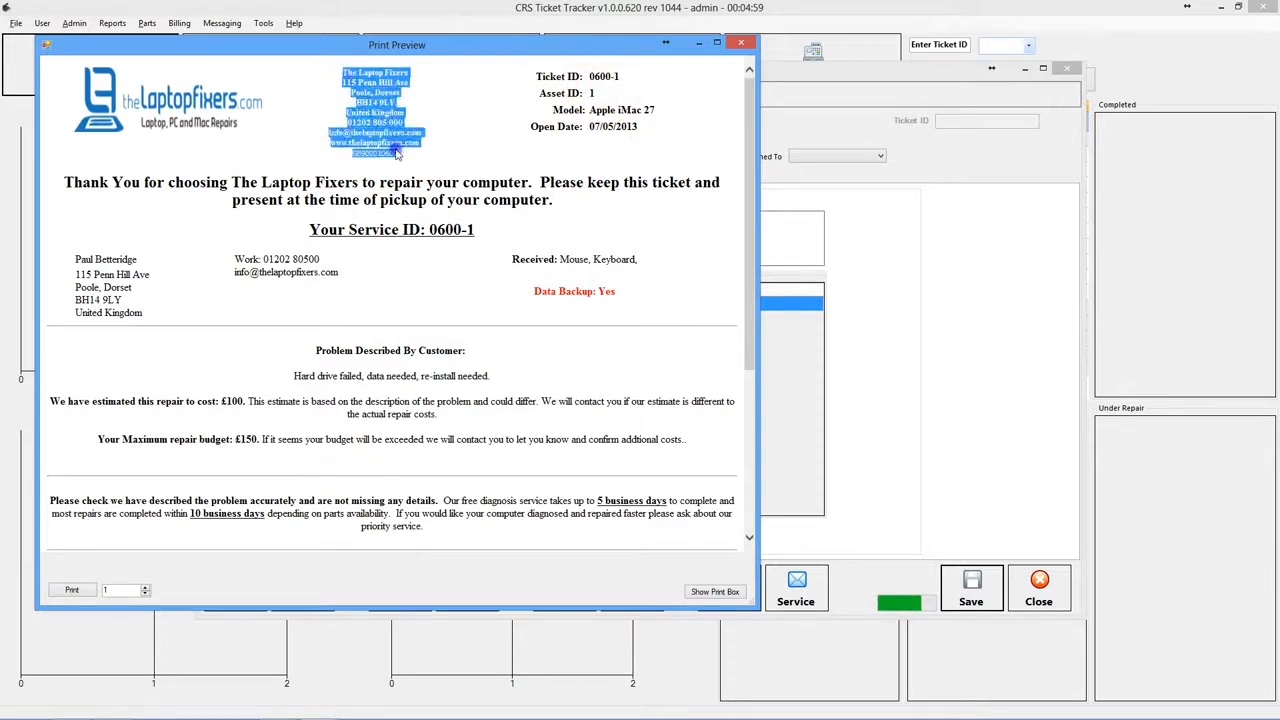
pyautogui.click(396, 150)
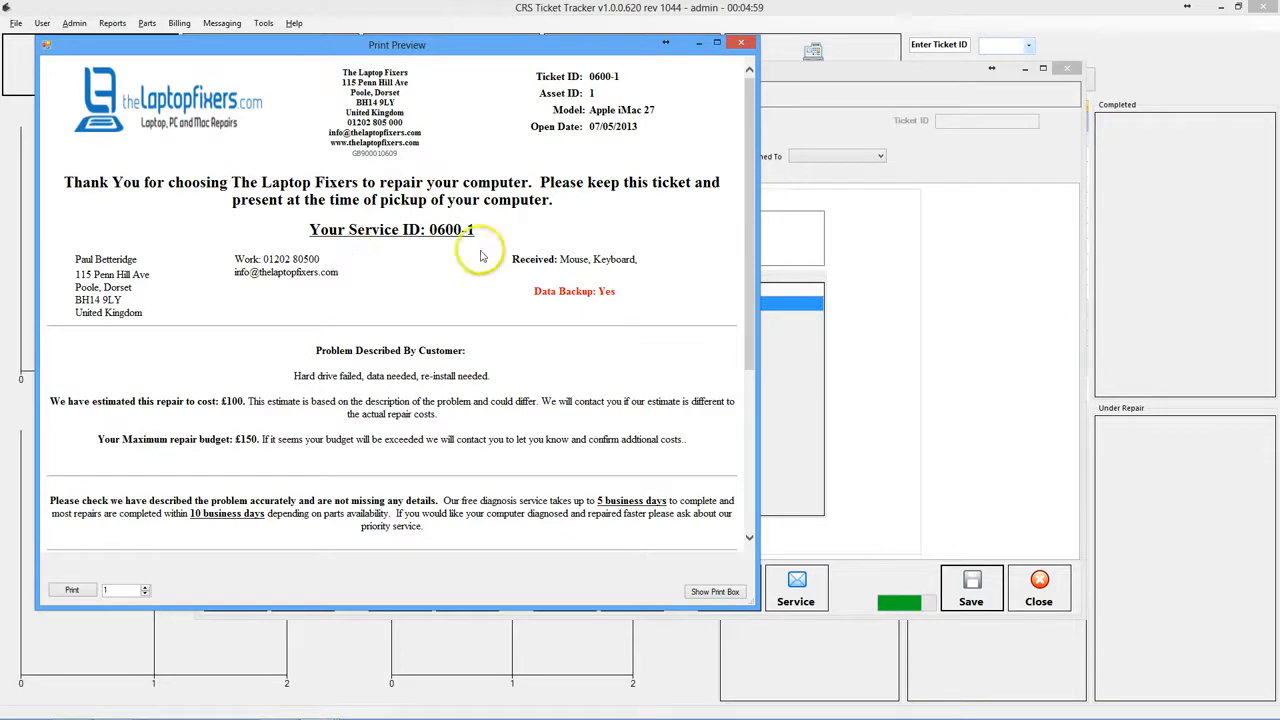
pyautogui.moveTo(471, 228); pyautogui.dragTo(426, 229)
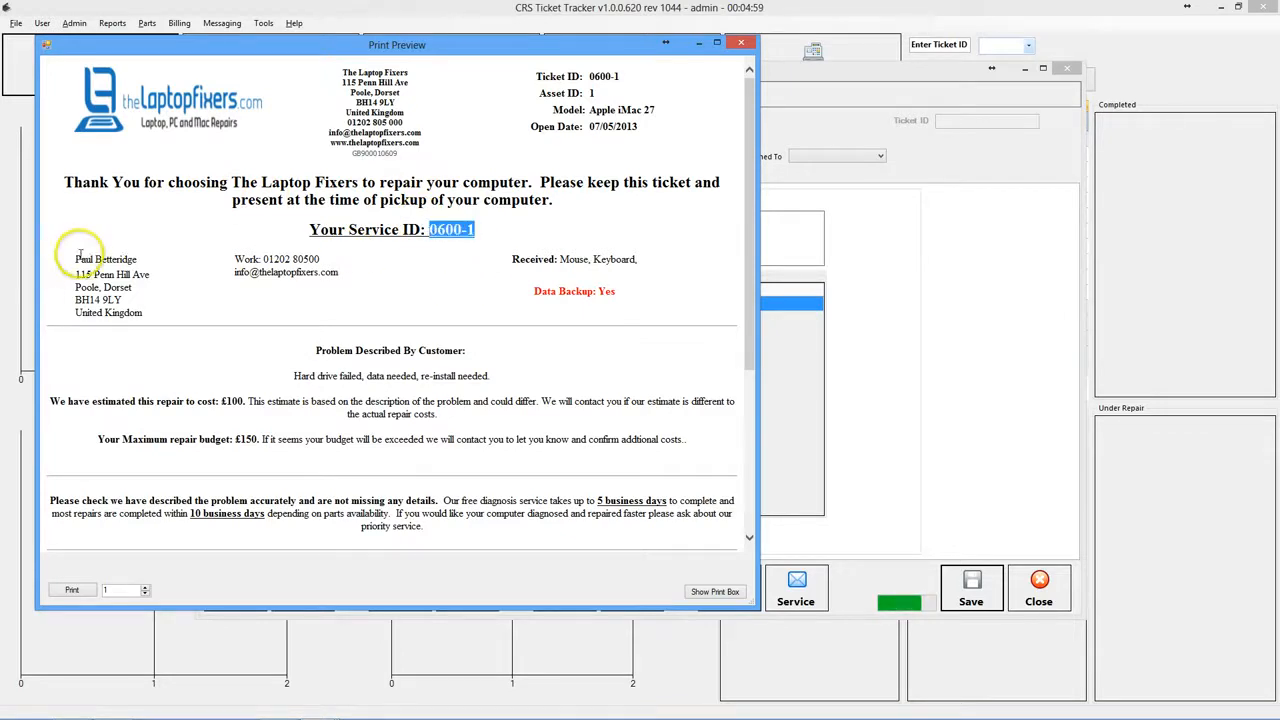
pyautogui.moveTo(72, 256); pyautogui.dragTo(135, 310)
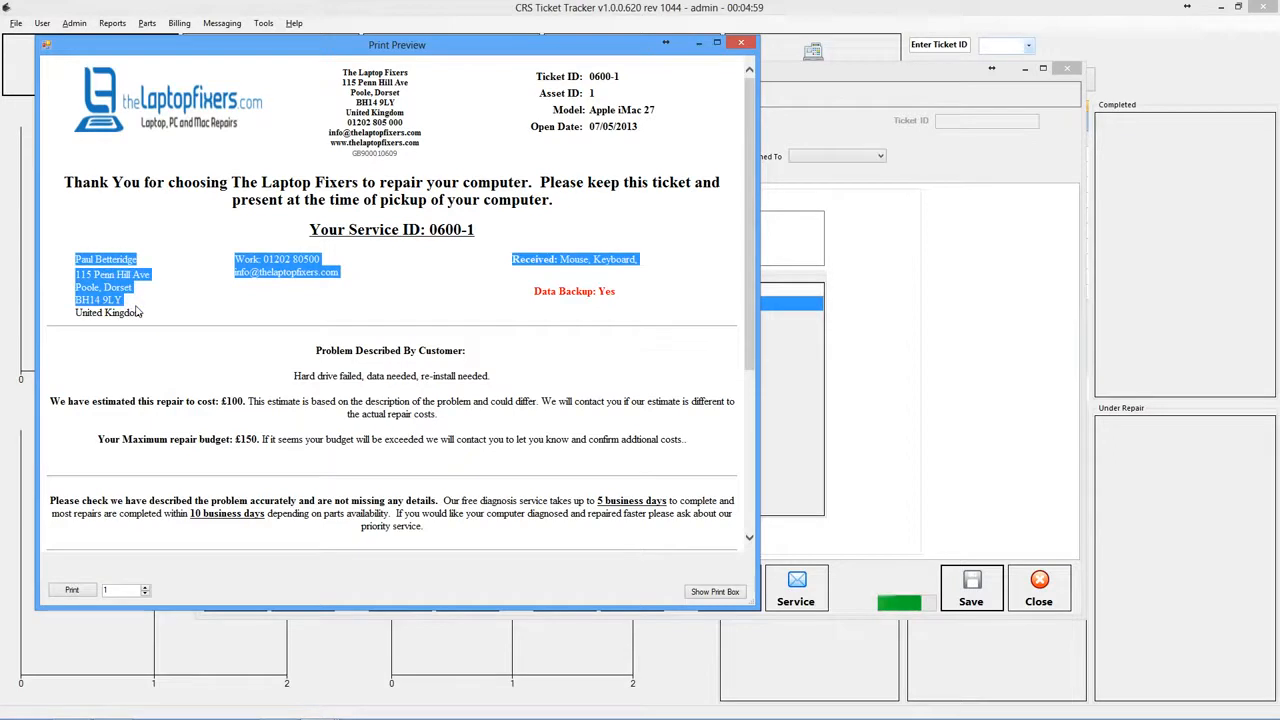
pyautogui.click(544, 261)
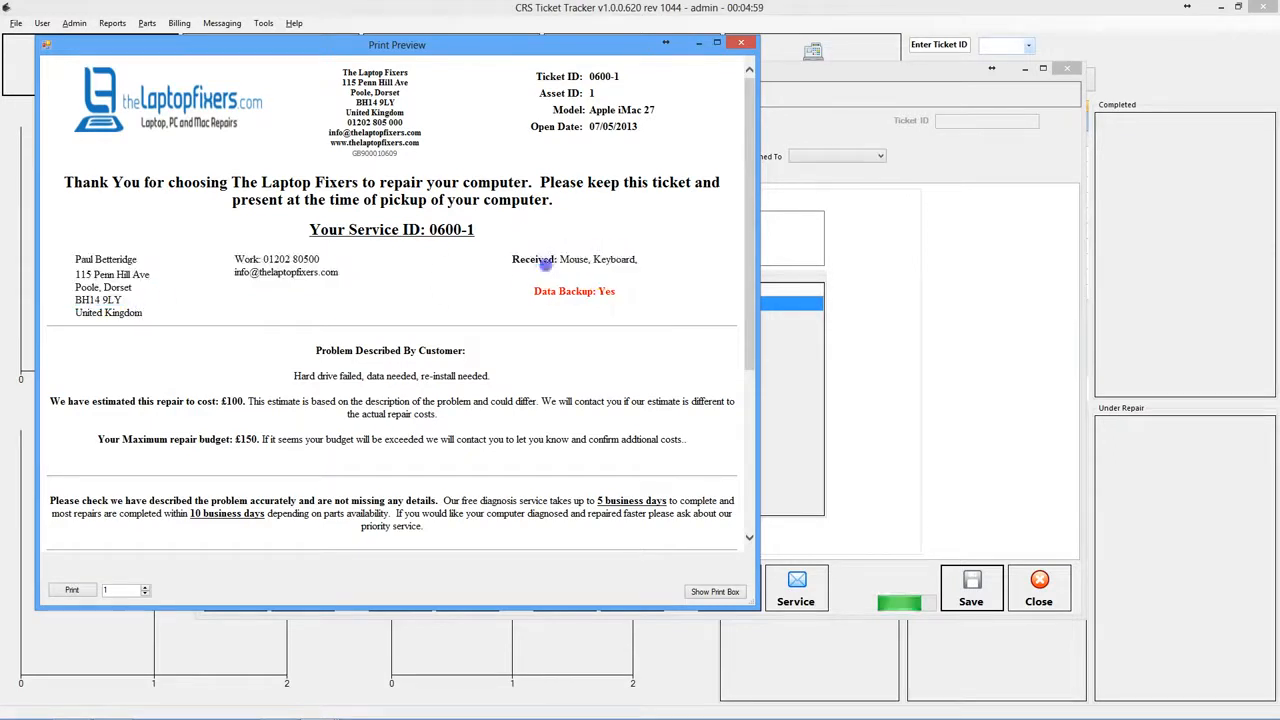
pyautogui.tripleClick(547, 260)
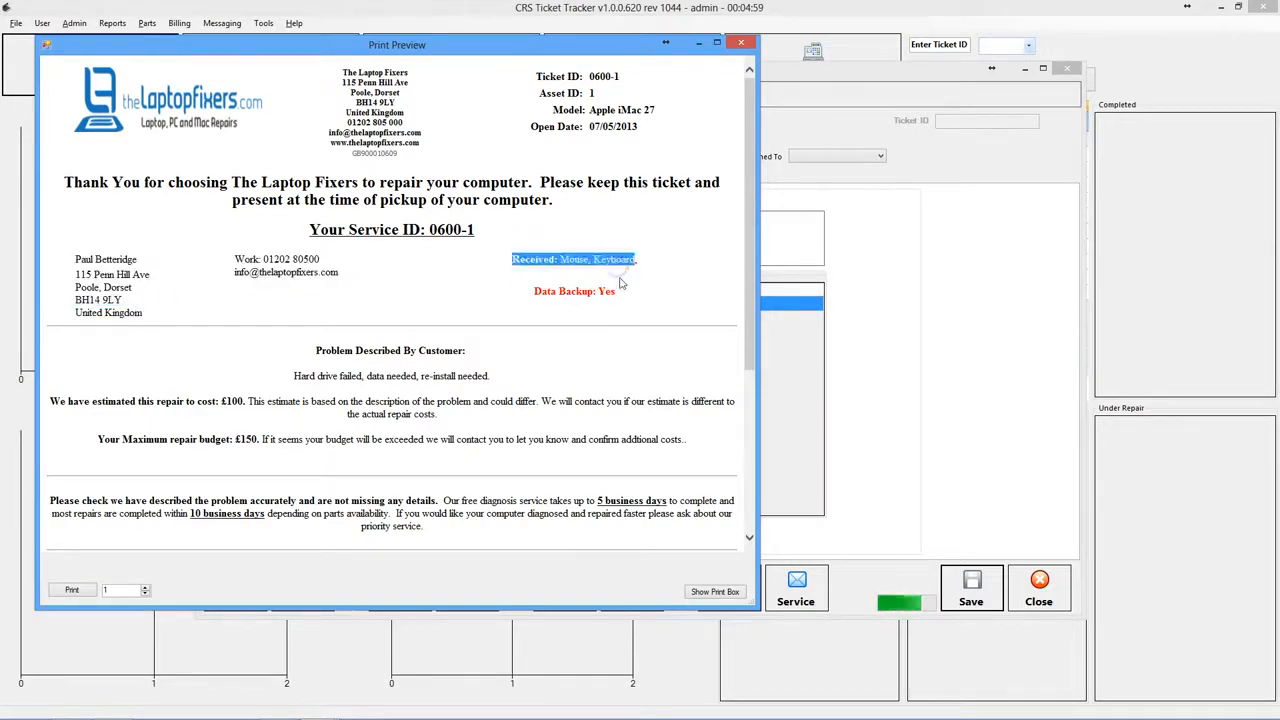
pyautogui.moveTo(618, 291); pyautogui.dragTo(563, 290)
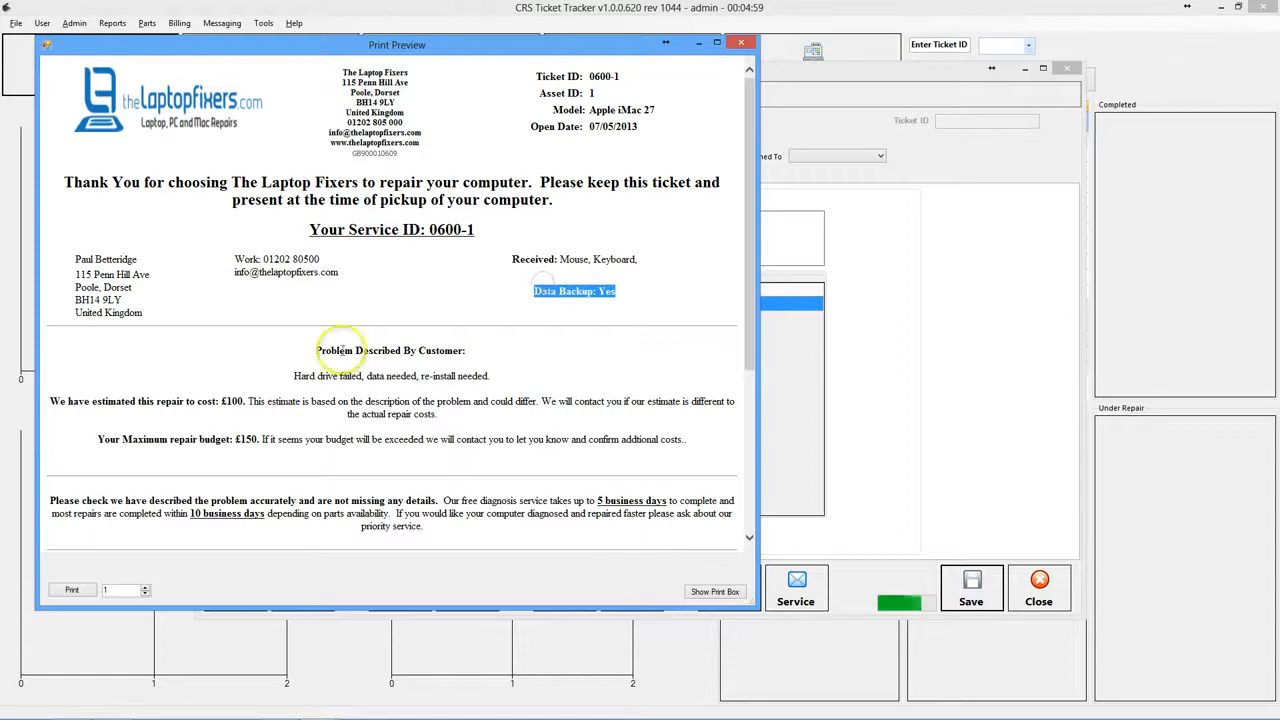
pyautogui.click(339, 350)
pyautogui.moveTo(360, 349); pyautogui.dragTo(496, 376)
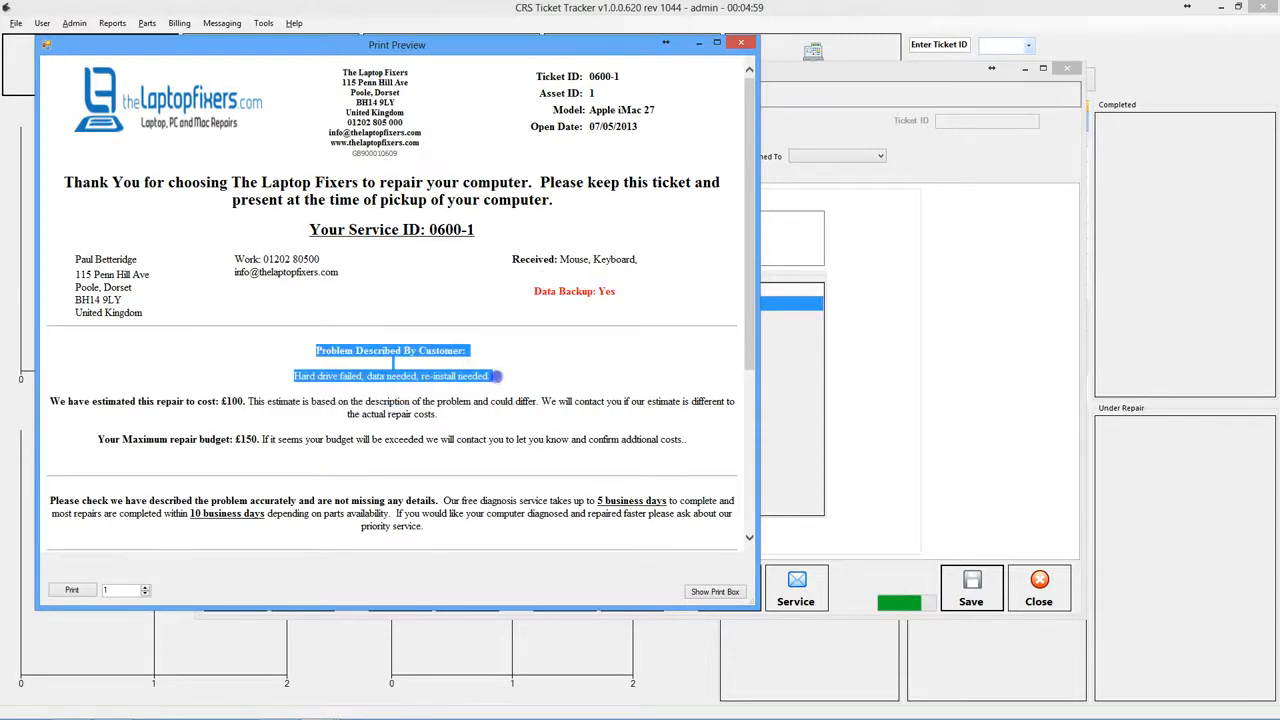
pyautogui.click(243, 372)
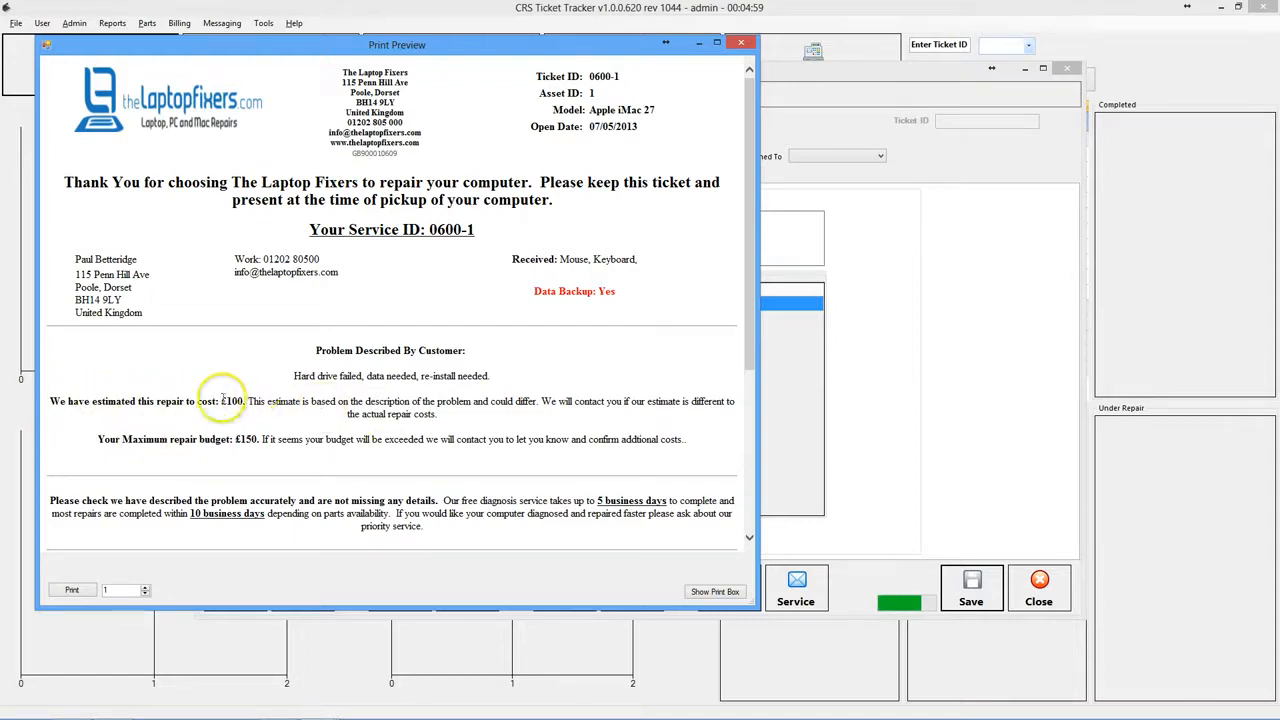
pyautogui.moveTo(93, 401); pyautogui.dragTo(717, 444)
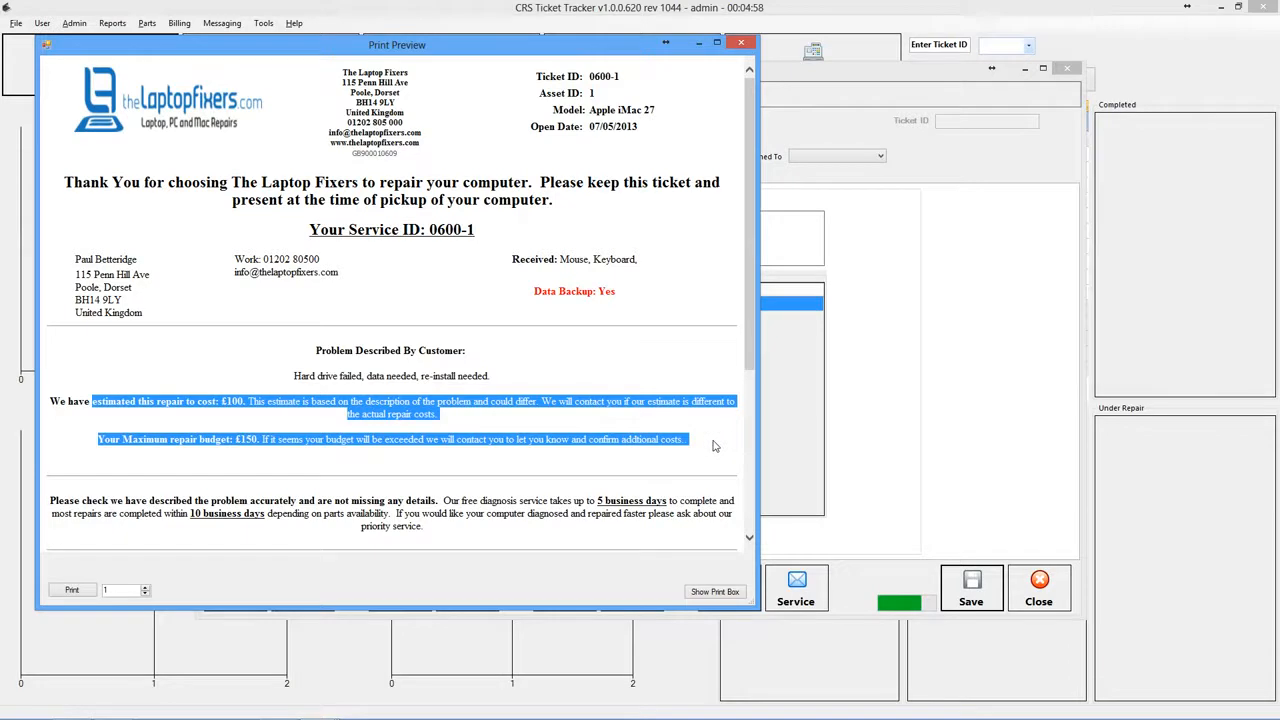
pyautogui.click(559, 404)
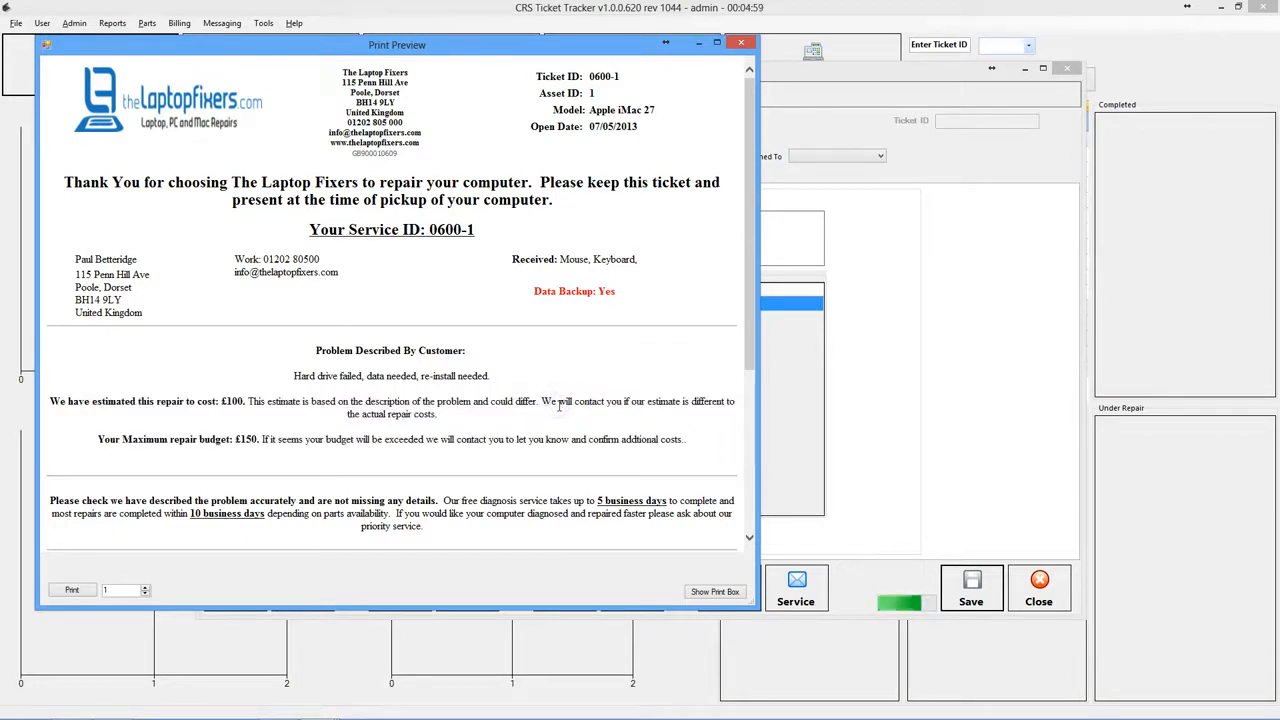
# - Highlight the ticket's terms paragraphs, set copies to 2, and close the preview
pyautogui.scroll(-5, 559, 404)
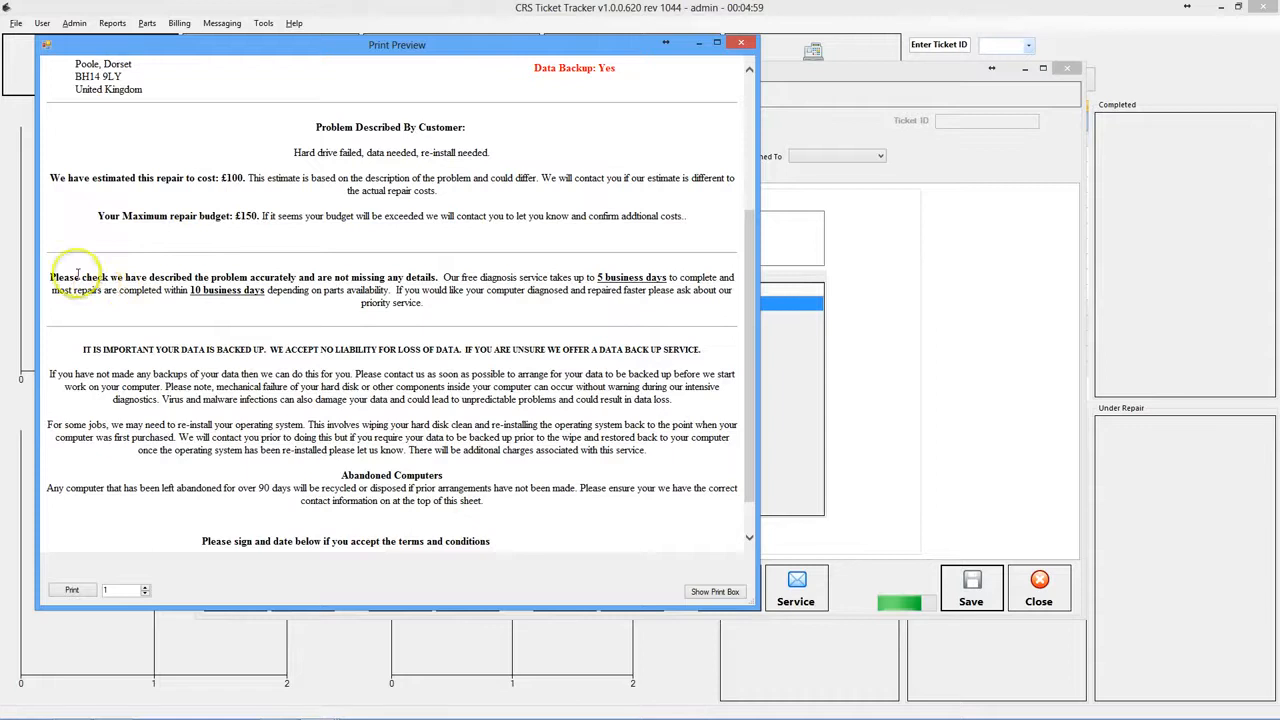
pyautogui.moveTo(77, 272); pyautogui.dragTo(440, 313)
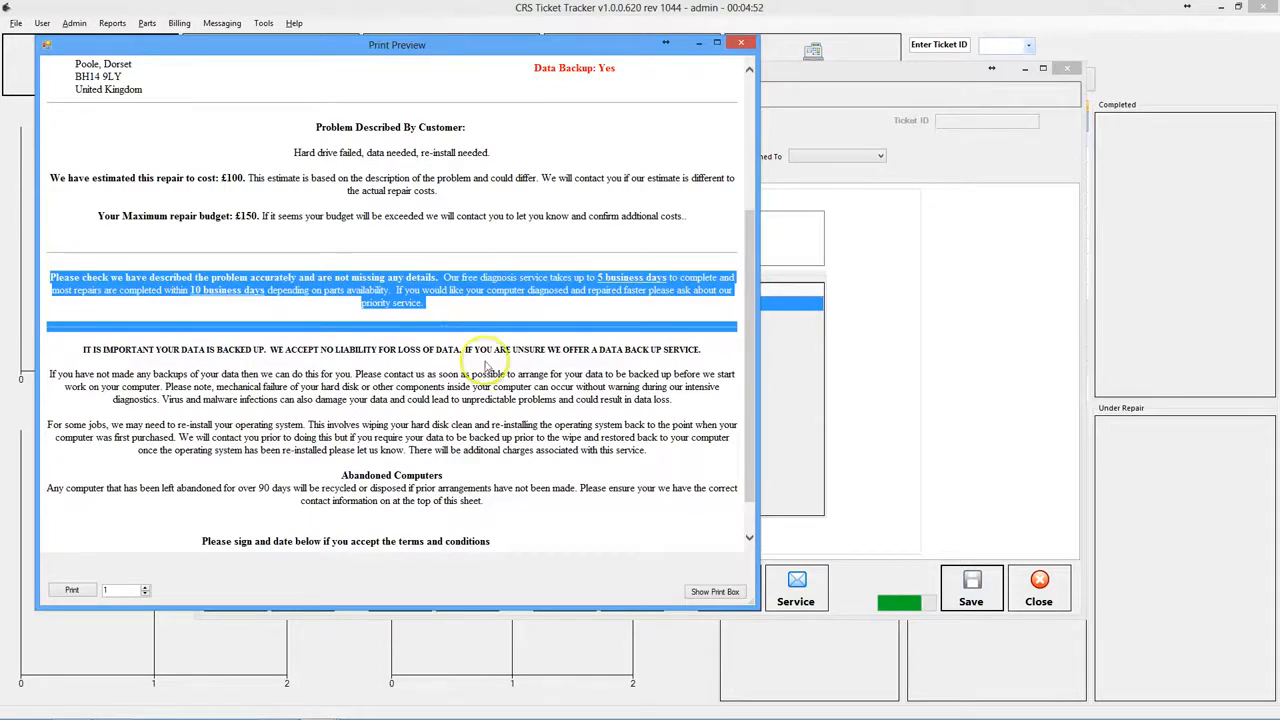
pyautogui.click(462, 374)
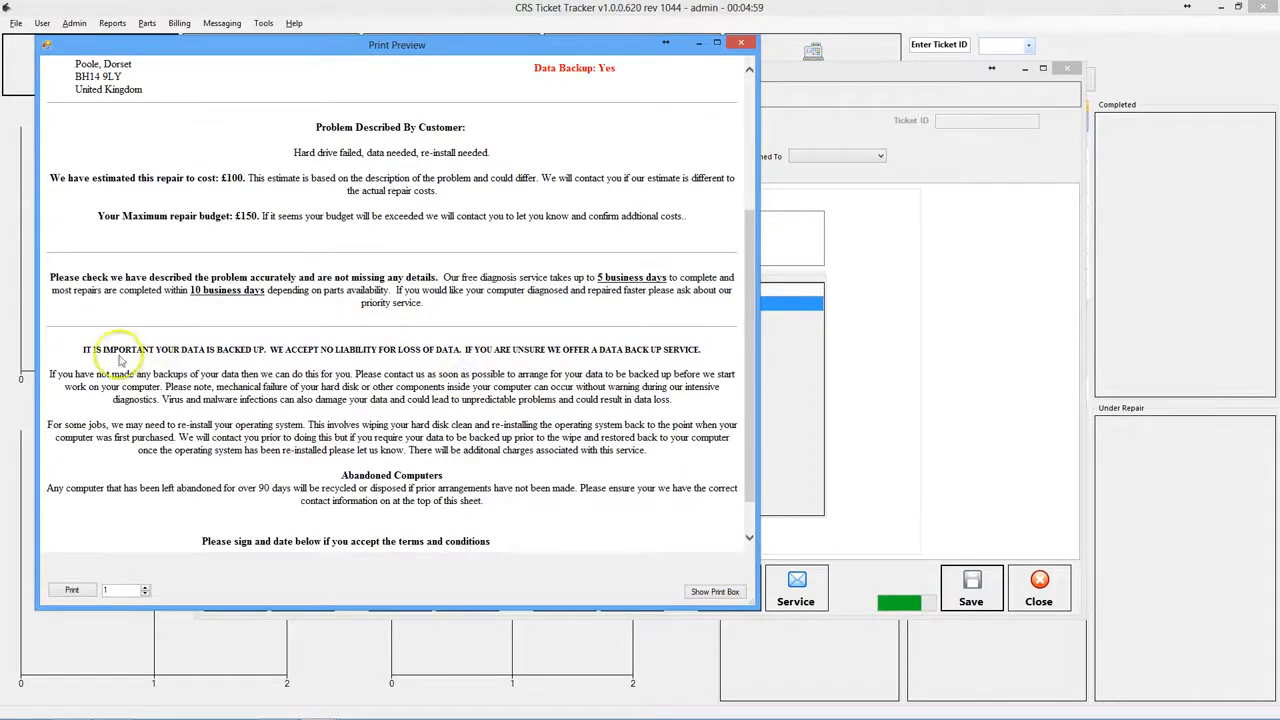
pyautogui.moveTo(78, 349); pyautogui.dragTo(513, 476)
pyautogui.scroll(-1, 513, 477)
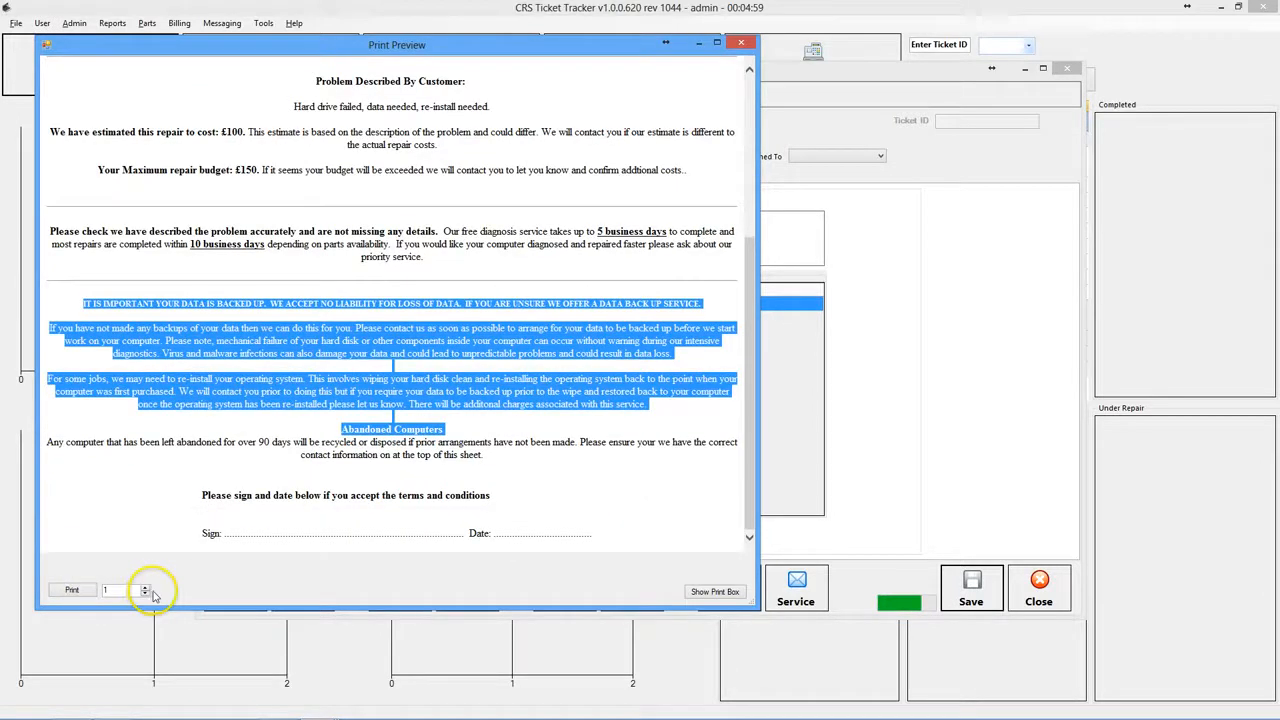
pyautogui.doubleClick(122, 590)
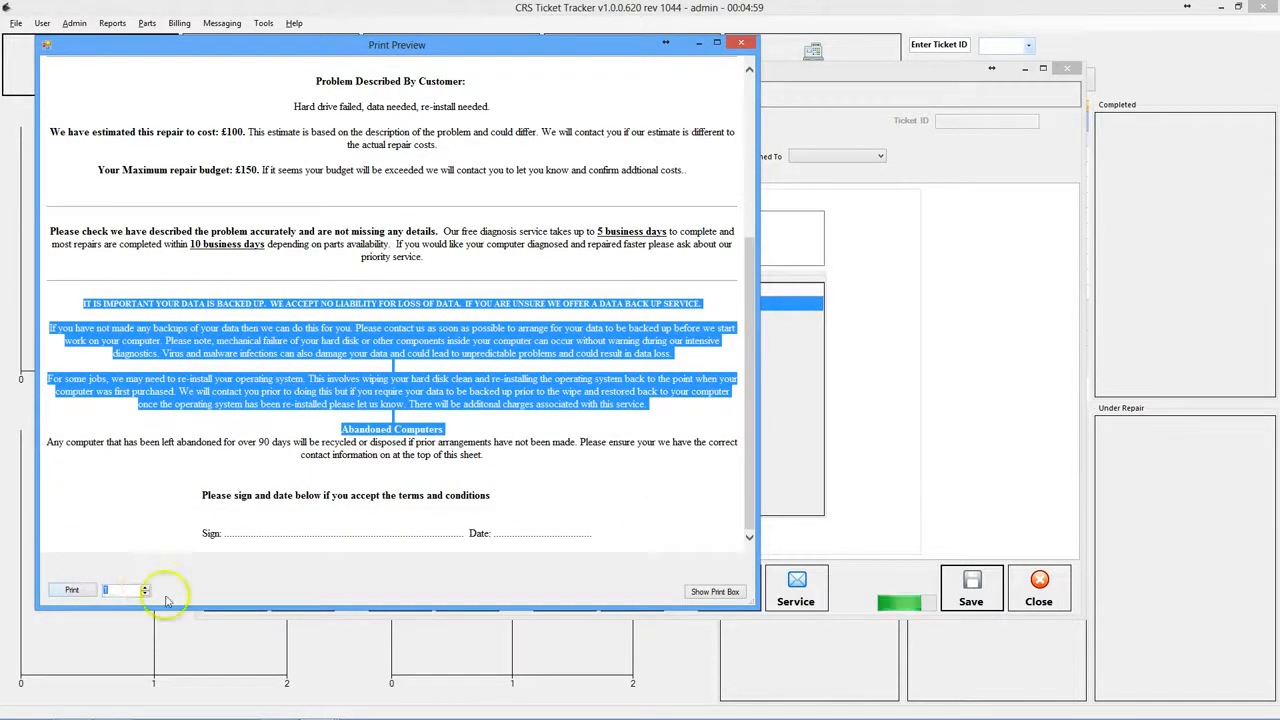
pyautogui.click(146, 587)
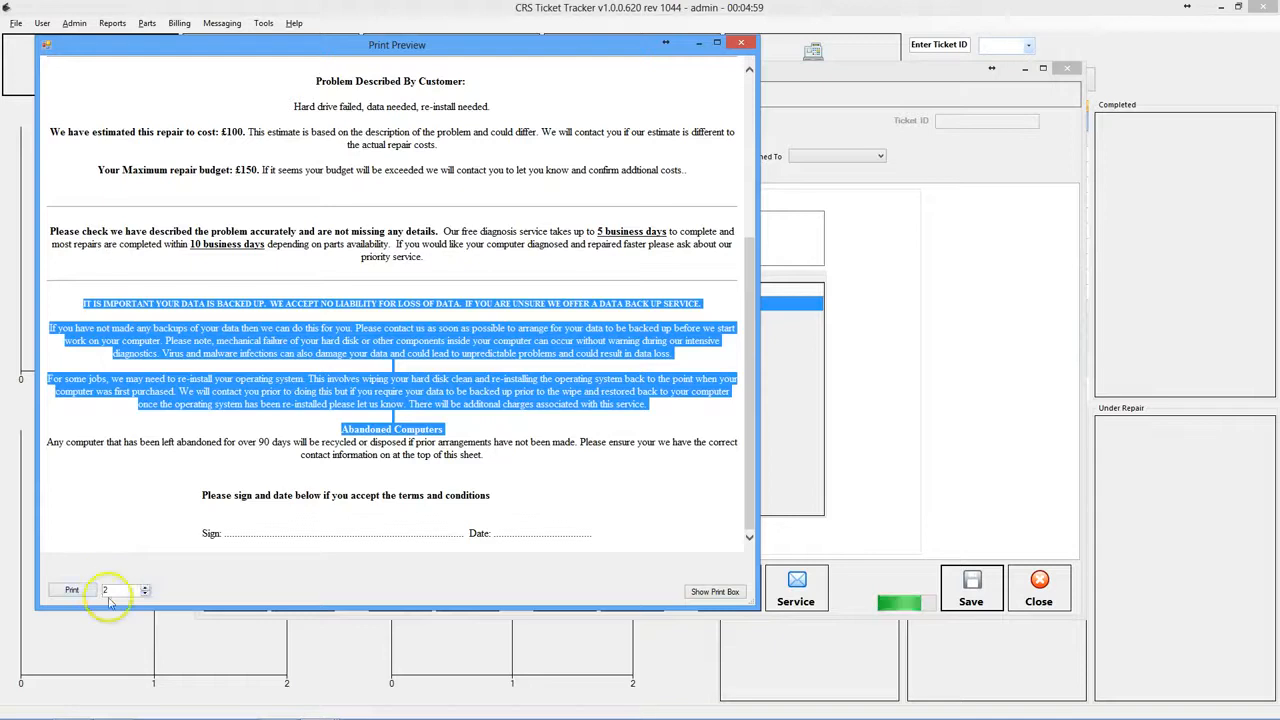
pyautogui.click(232, 527)
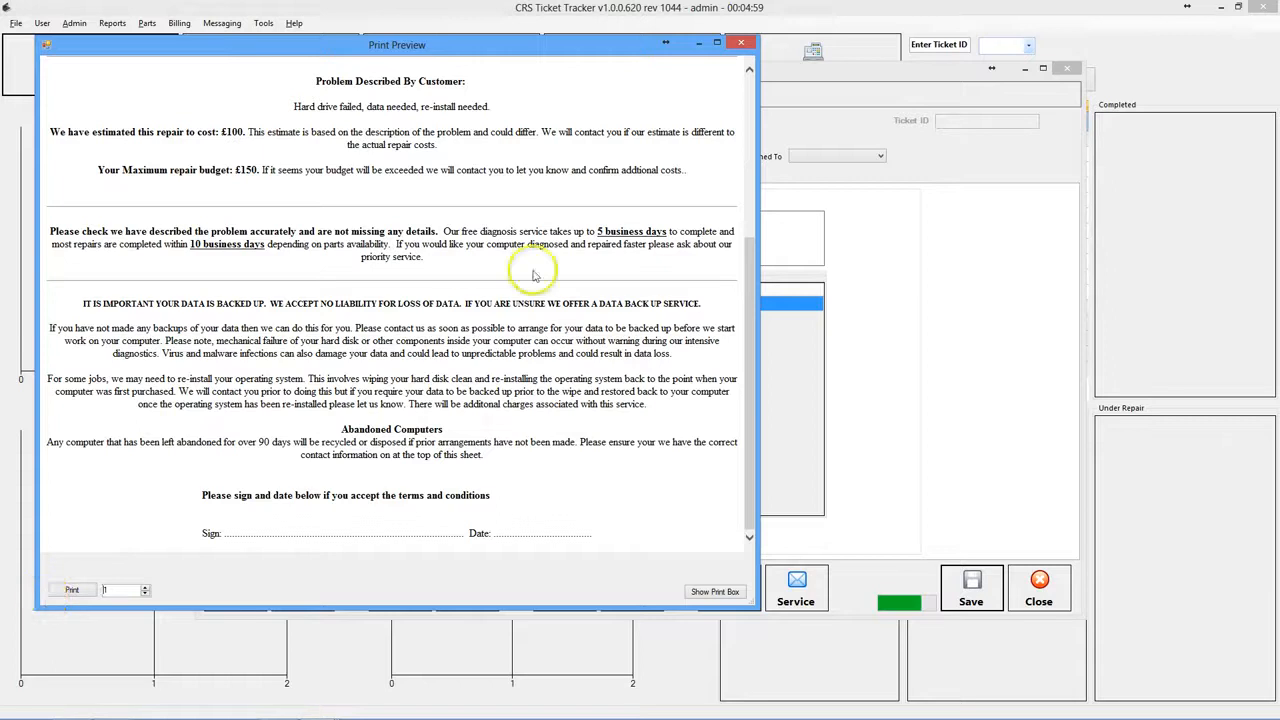
pyautogui.click(740, 42)
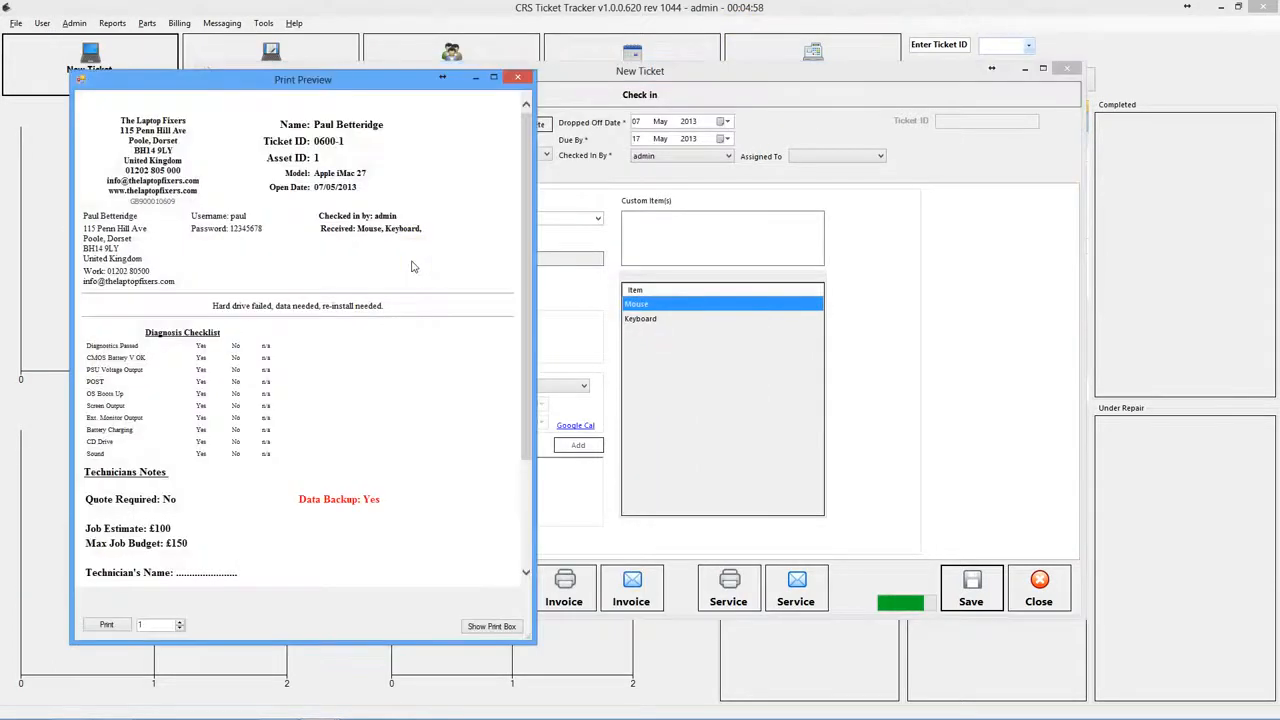
# - Review the job sheet's diagnosis checklist and quote and budget lines, then close it
pyautogui.scroll(-3, 266, 243)
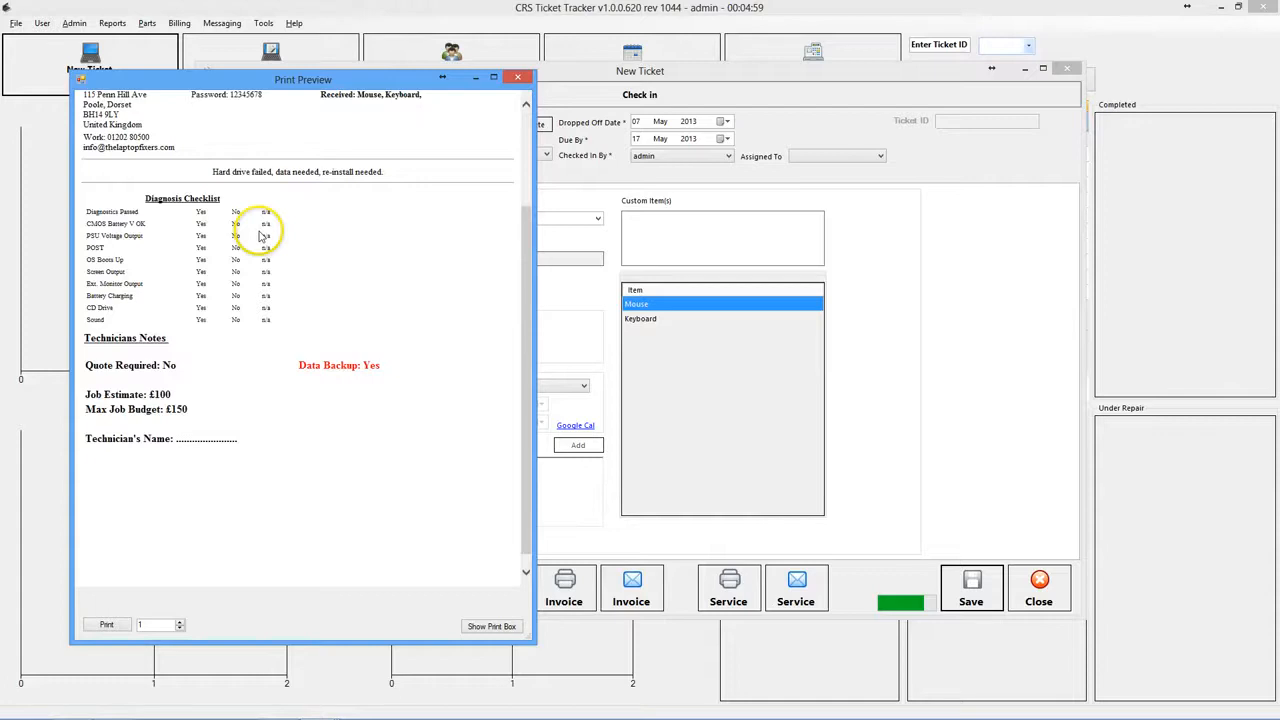
pyautogui.scroll(3, 260, 231)
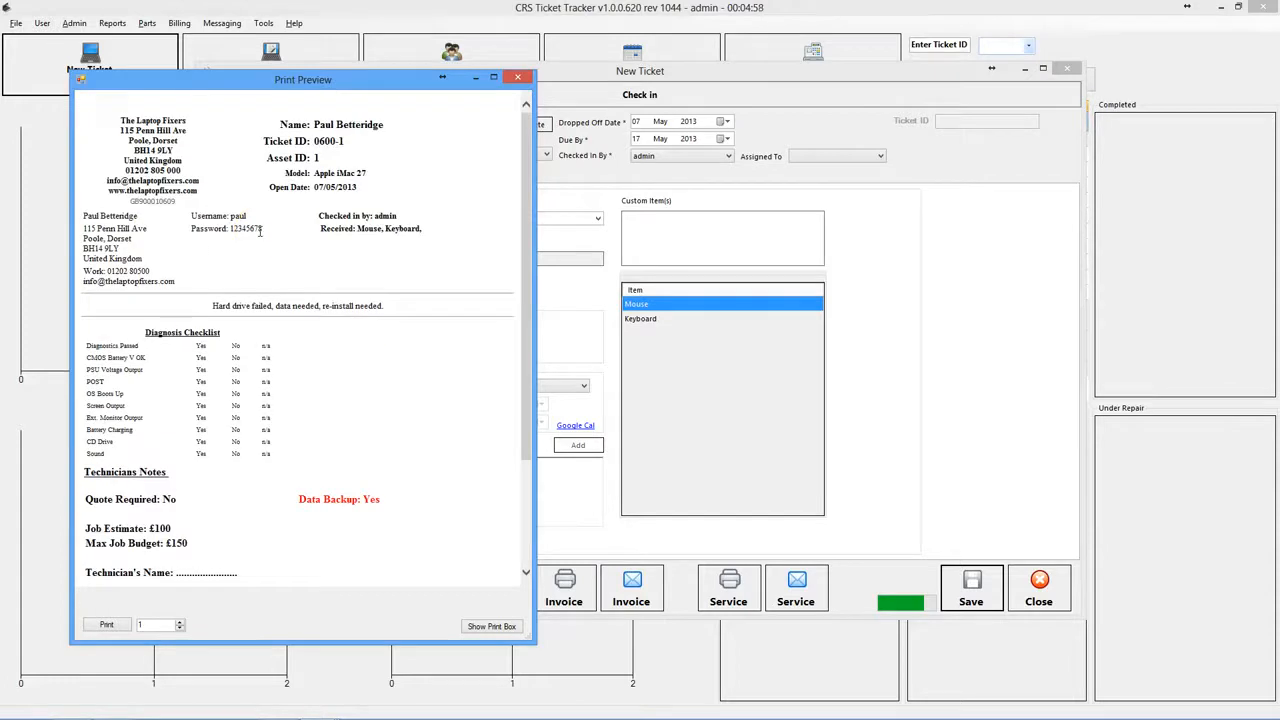
pyautogui.moveTo(331, 320); pyautogui.dragTo(336, 418)
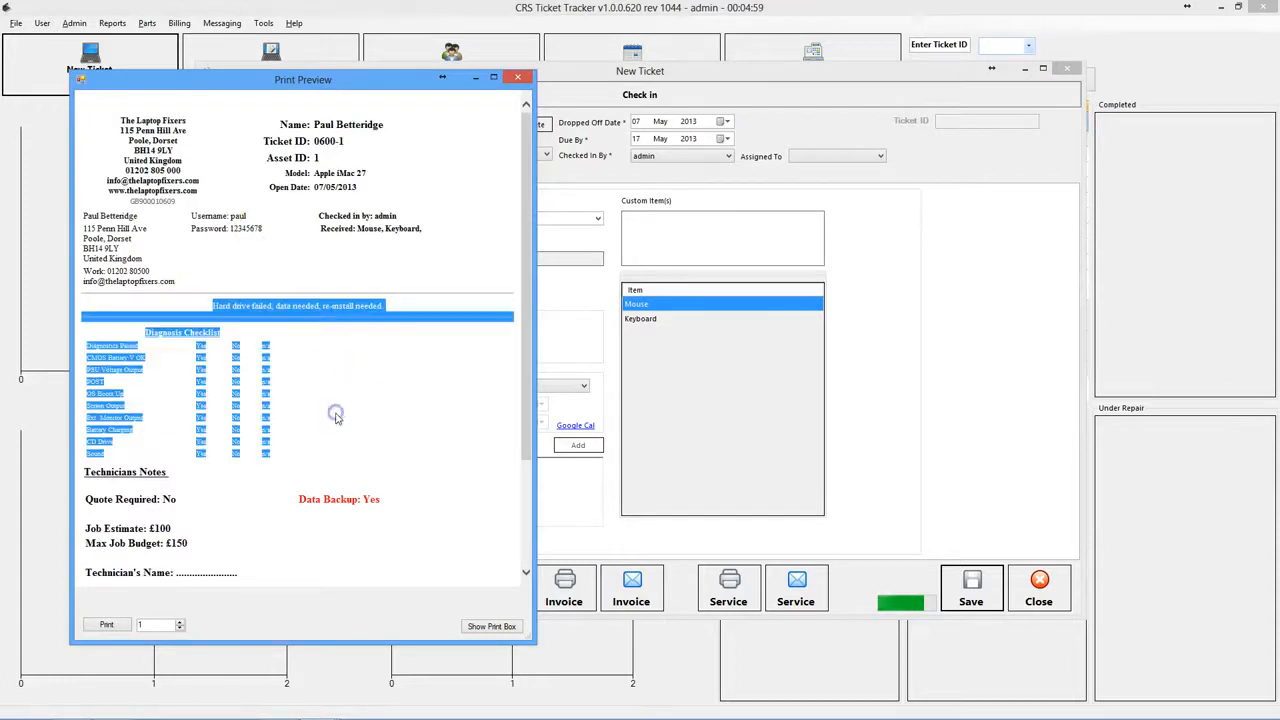
pyautogui.click(334, 416)
pyautogui.moveTo(88, 498); pyautogui.dragTo(190, 573)
pyautogui.click(195, 556)
pyautogui.click(190, 572)
pyautogui.click(280, 401)
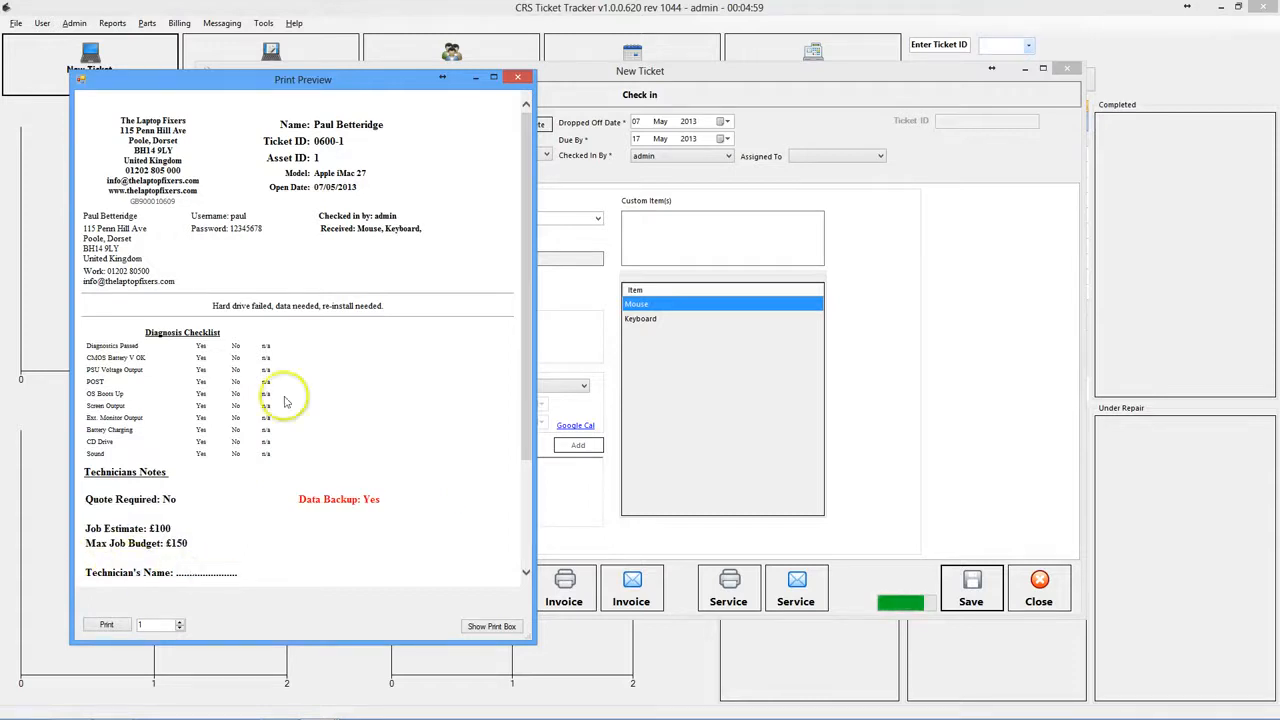
pyautogui.click(329, 320)
pyautogui.scroll(-3, 329, 325)
pyautogui.scroll(3, 330, 325)
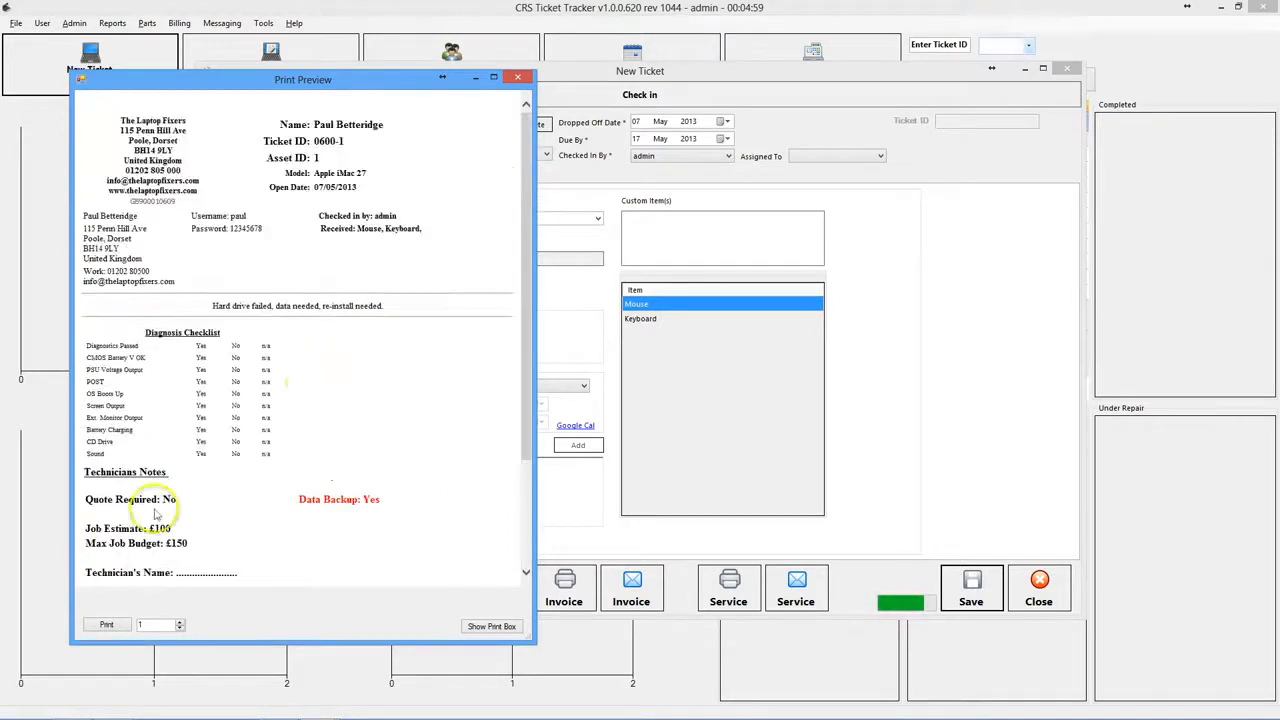
pyautogui.scroll(-3, 383, 340)
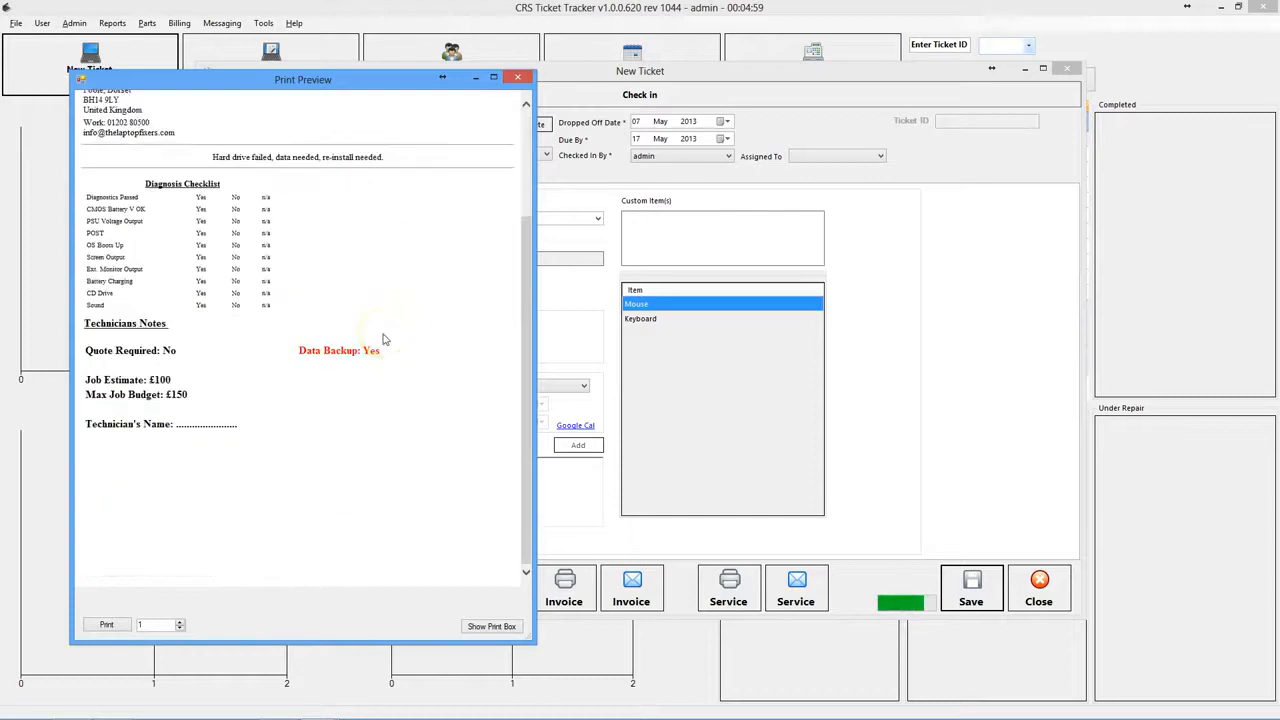
pyautogui.scroll(3, 383, 340)
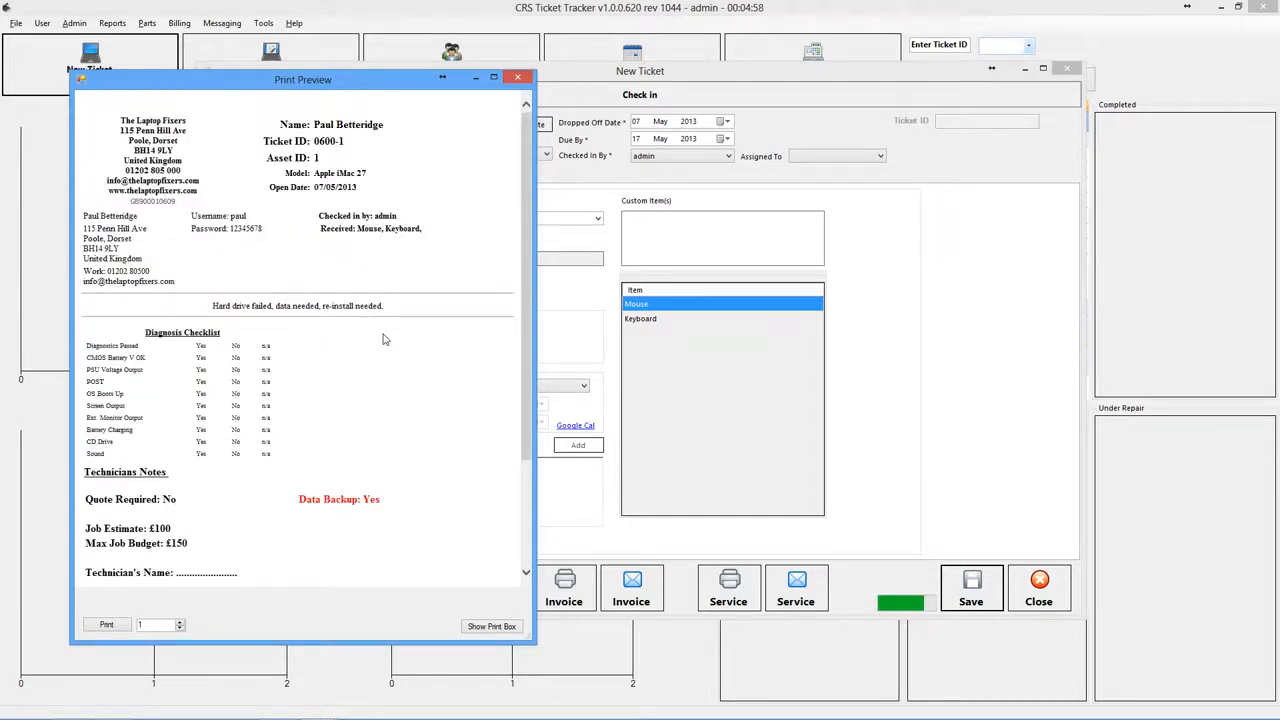
pyautogui.click(517, 78)
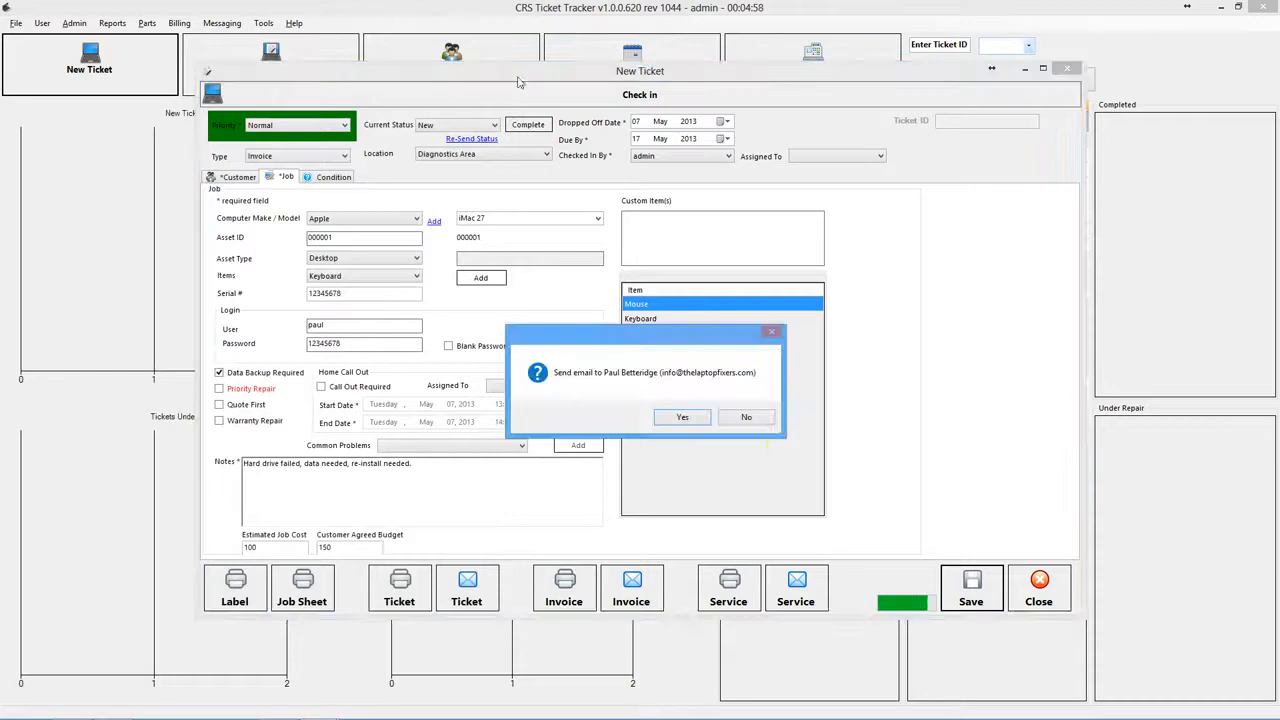
# - Decline the customer email, browse the Customer, Job and Condition pages, then show Comms notes
pyautogui.click(747, 418)
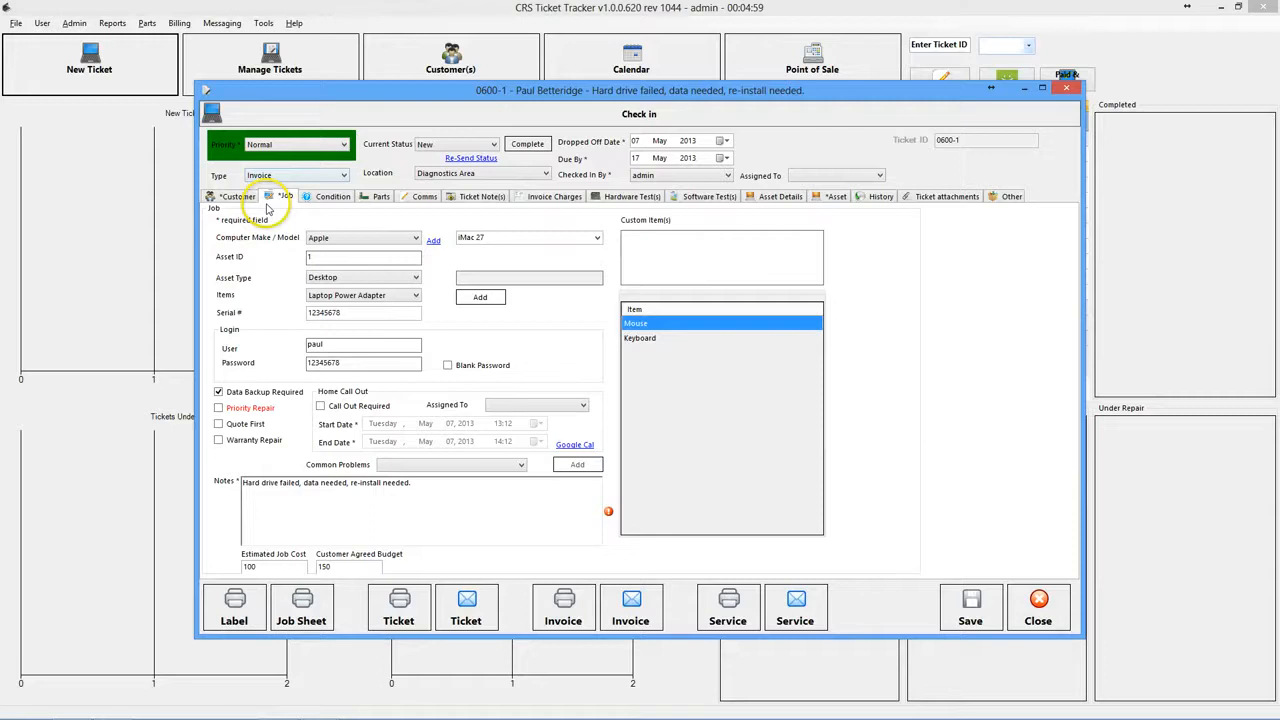
pyautogui.click(246, 199)
pyautogui.click(279, 198)
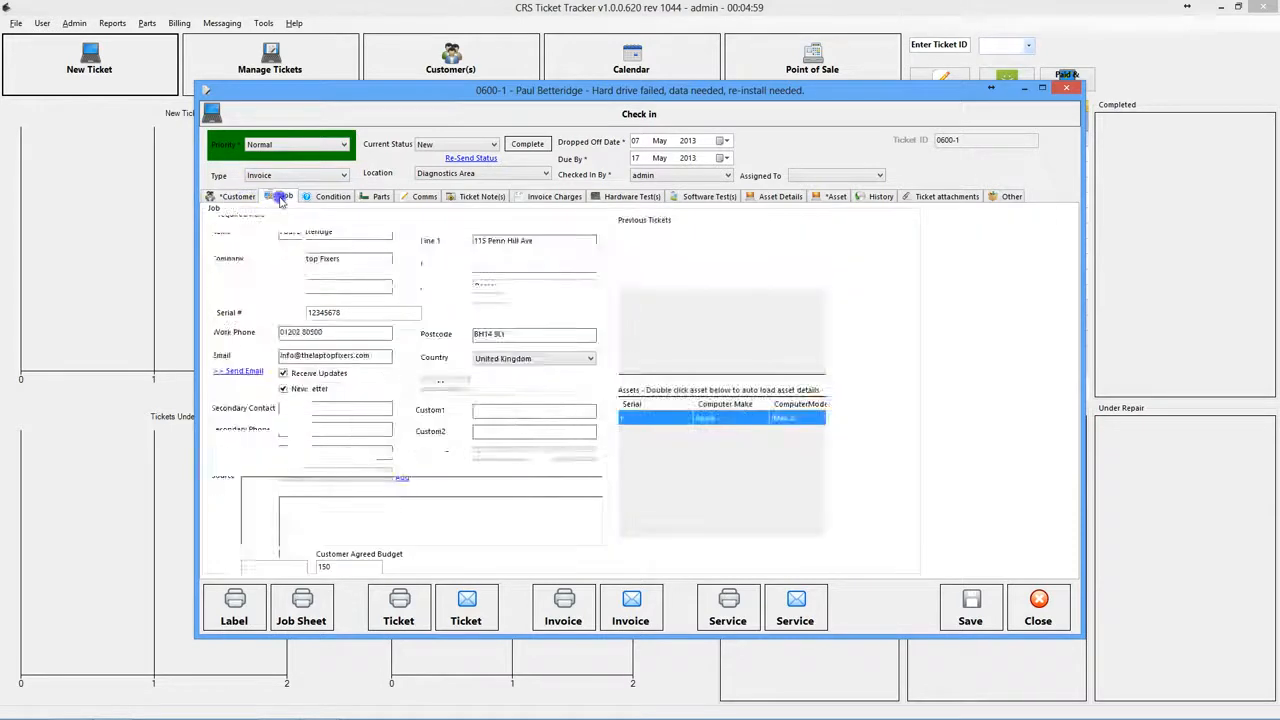
pyautogui.click(325, 198)
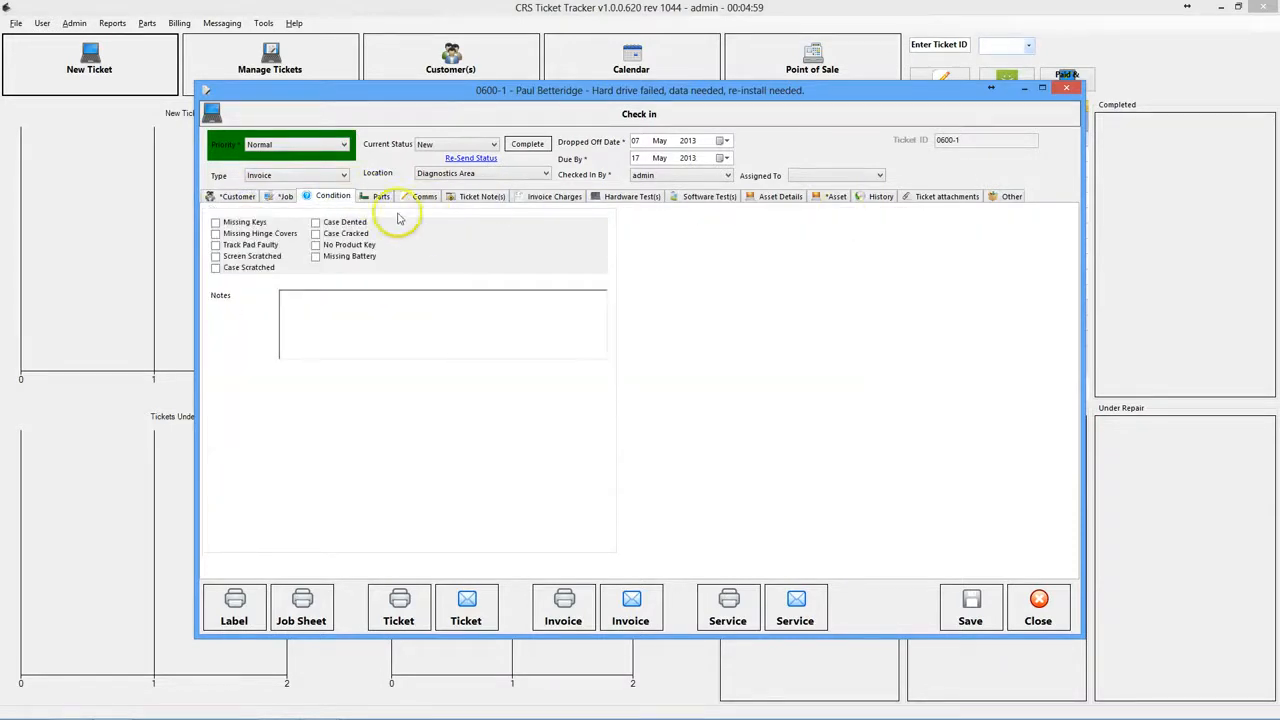
pyautogui.click(286, 199)
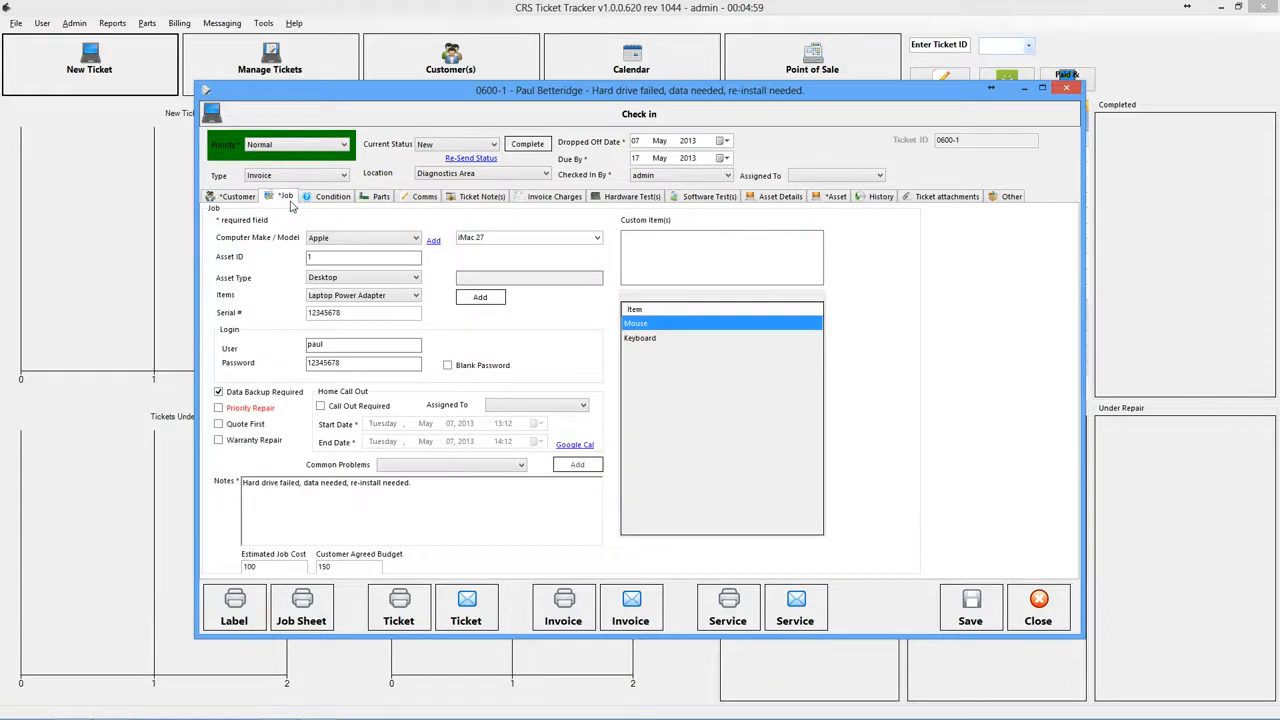
pyautogui.click(233, 198)
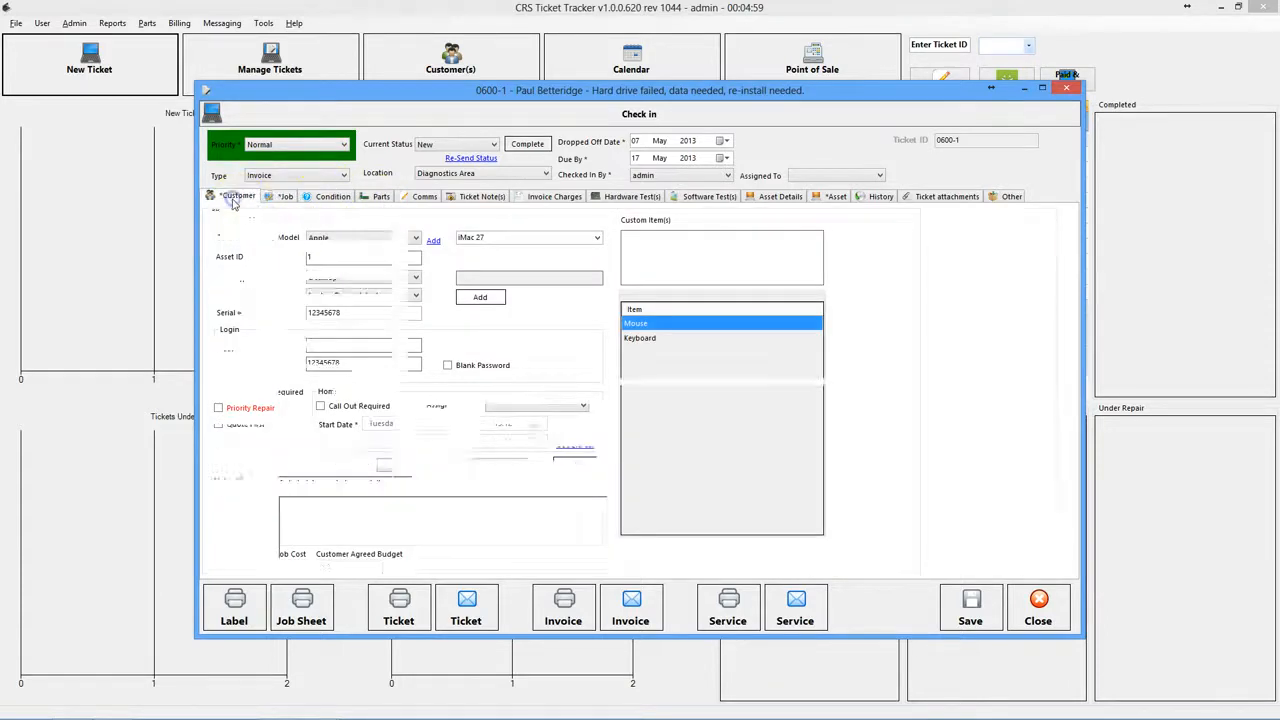
pyautogui.click(290, 198)
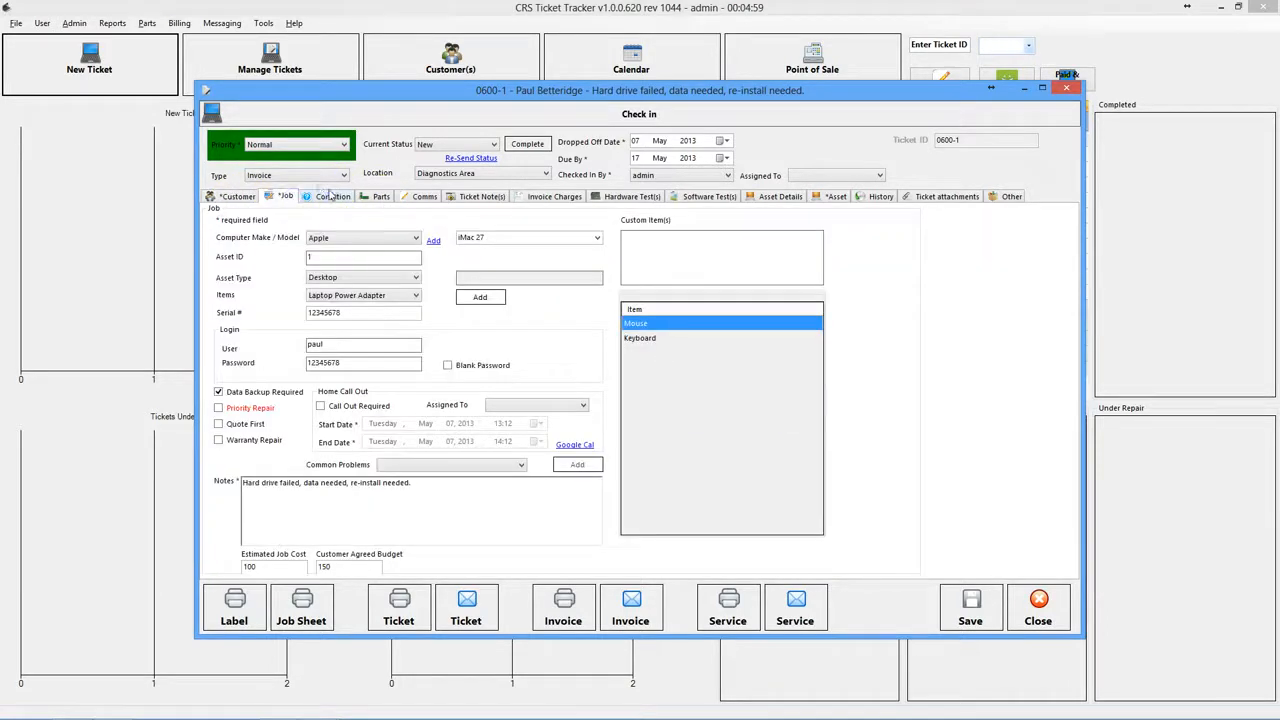
pyautogui.click(330, 195)
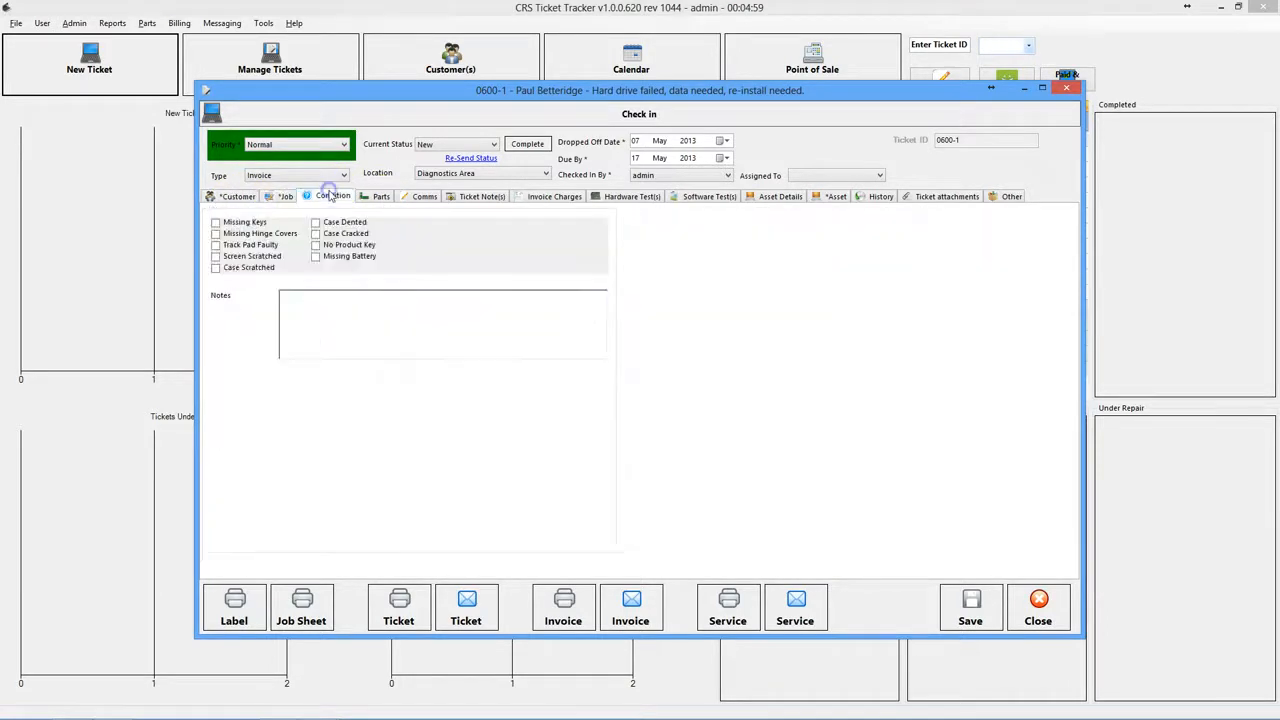
pyautogui.click(420, 198)
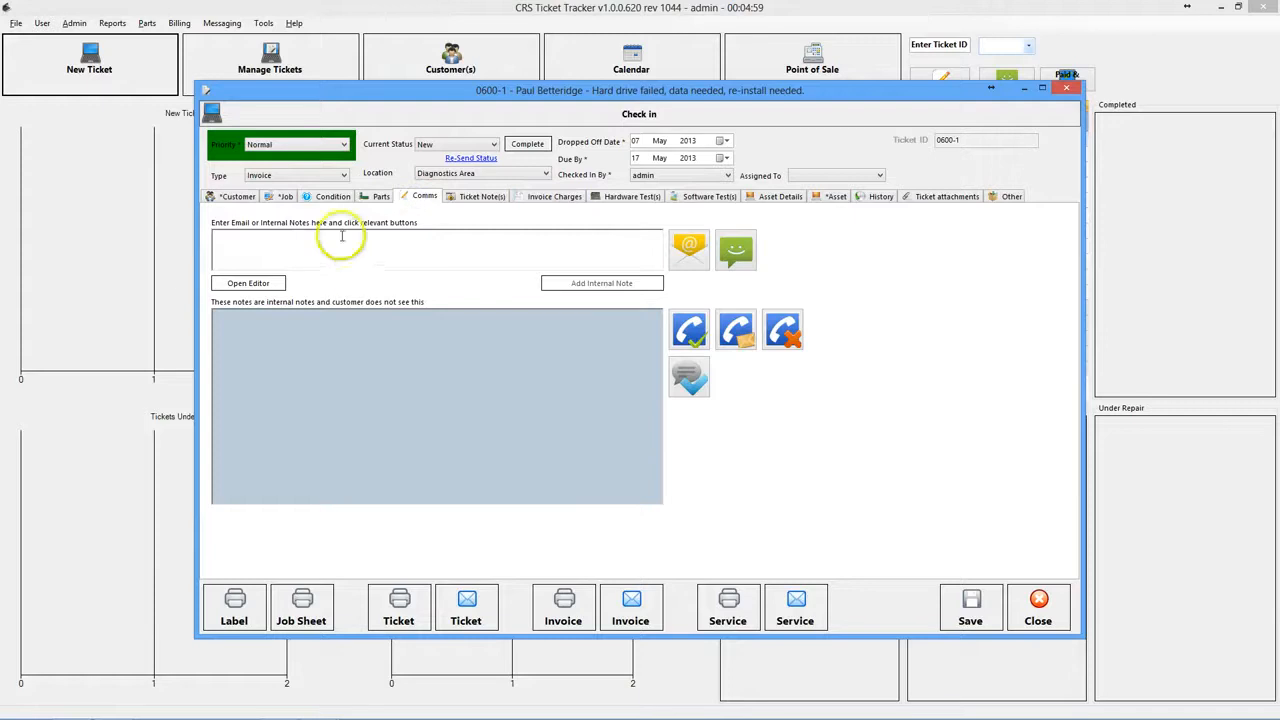
# - Add the drive-failure diagnostics as an internal note on ticket 0600-1
pyautogui.click(351, 249)
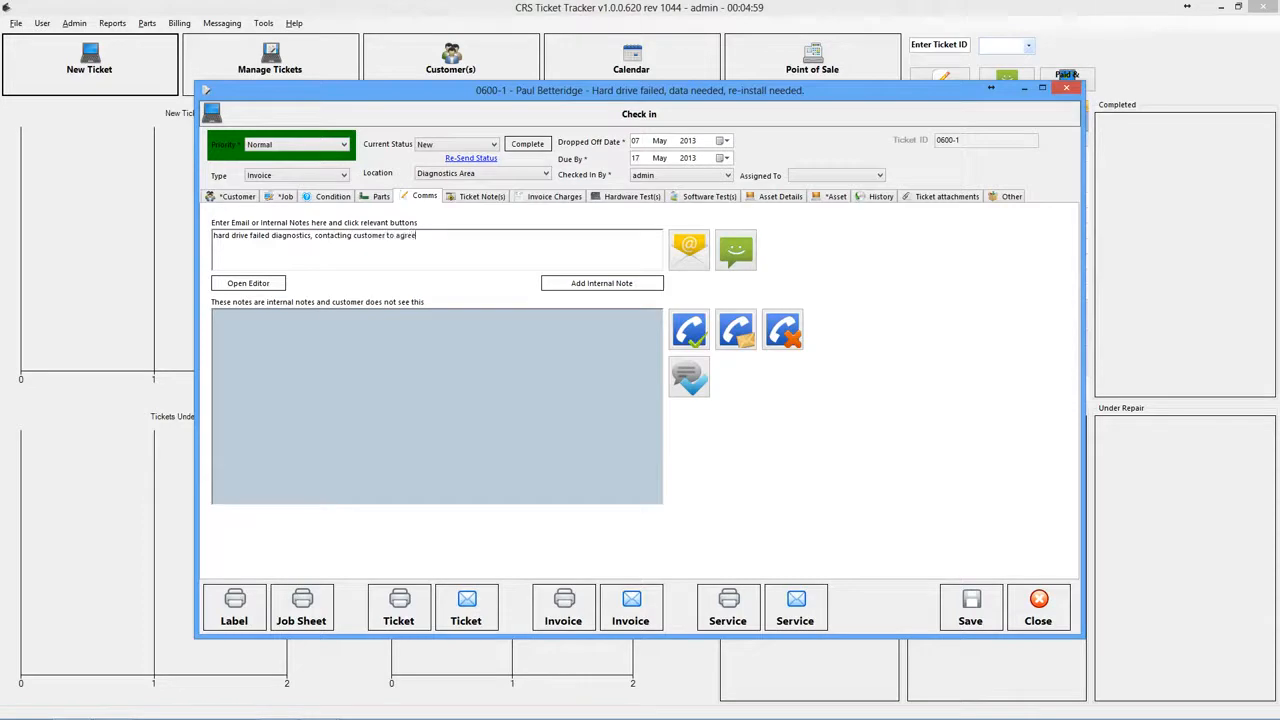
pyautogui.click(605, 283)
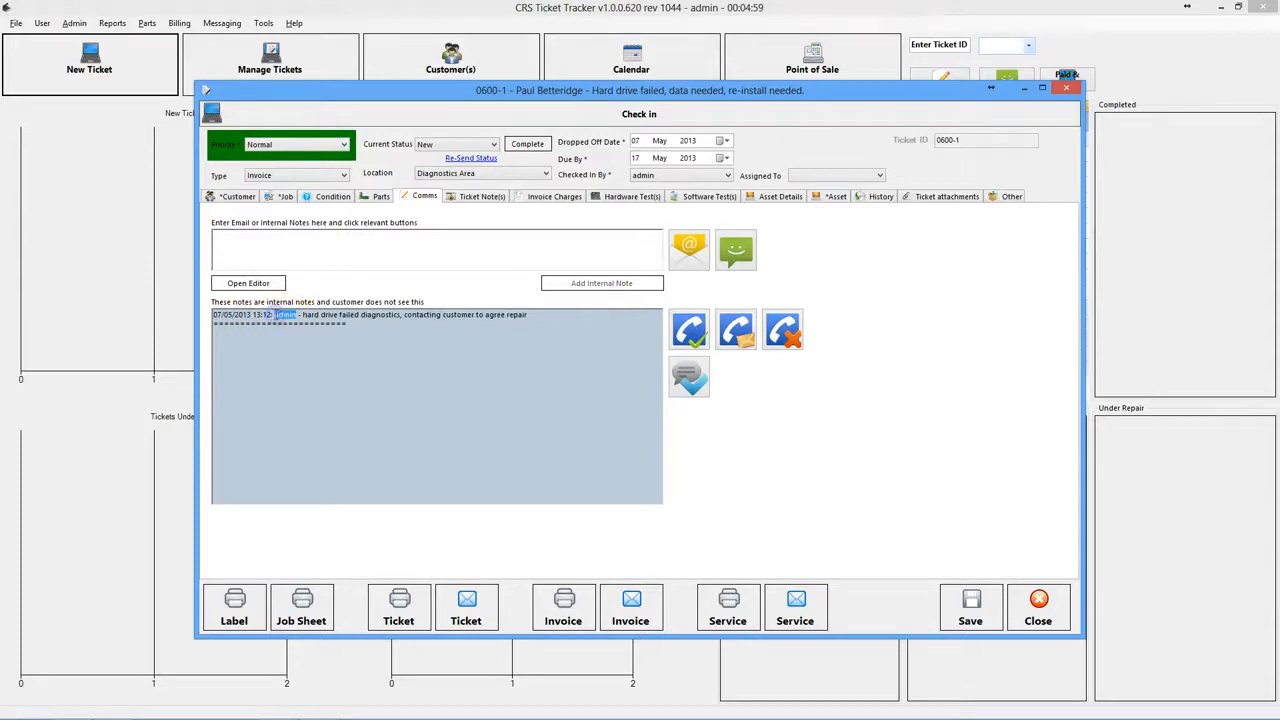
pyautogui.click(48, 26)
pyautogui.click(47, 25)
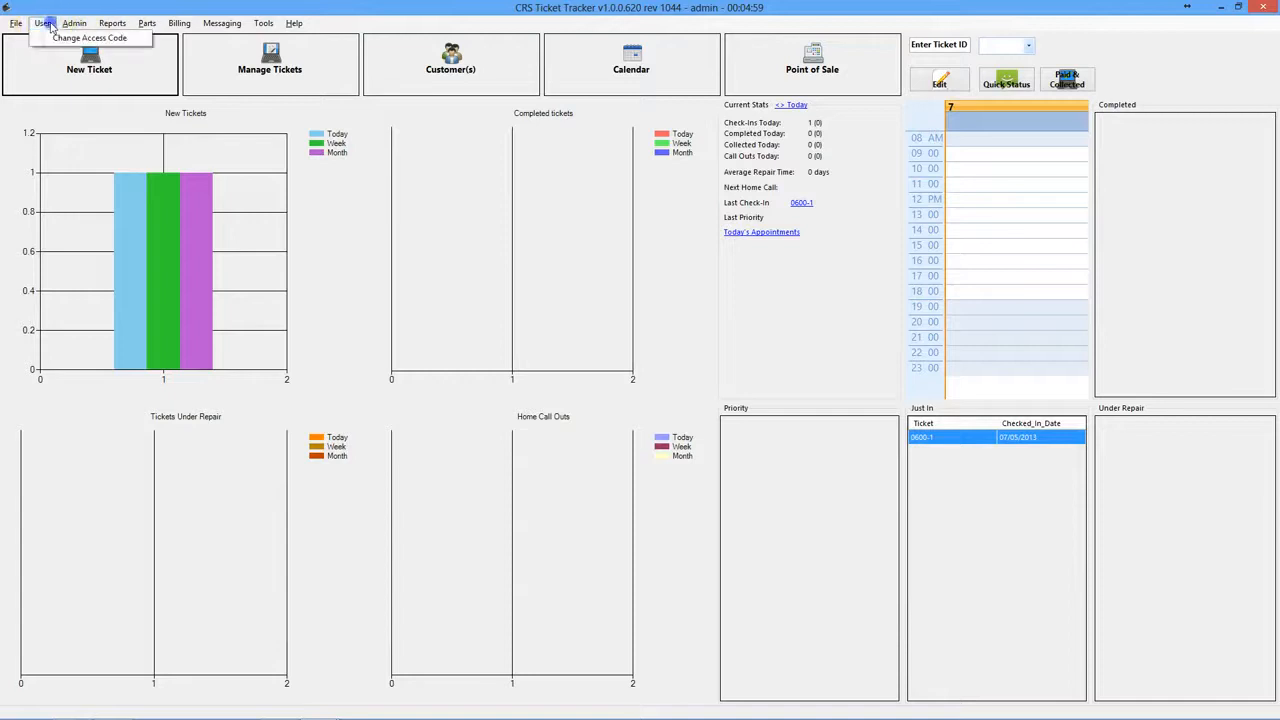
pyautogui.moveTo(74, 27)
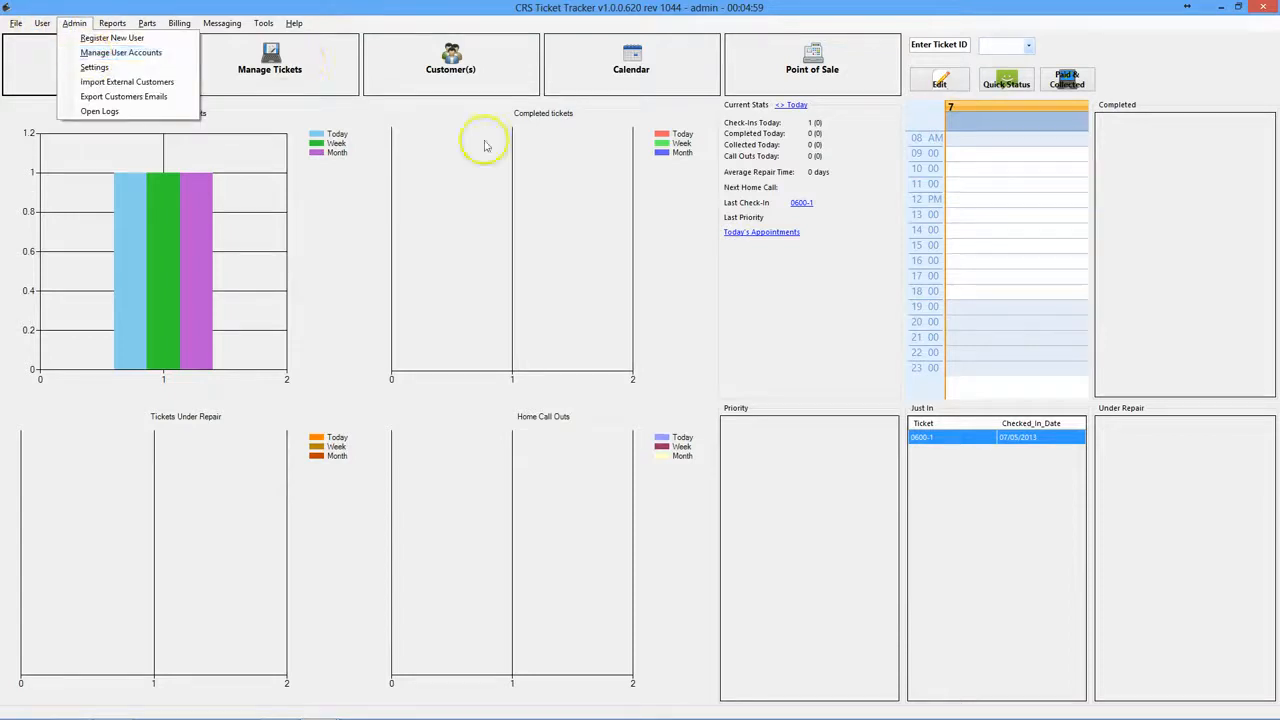
pyautogui.click(525, 178)
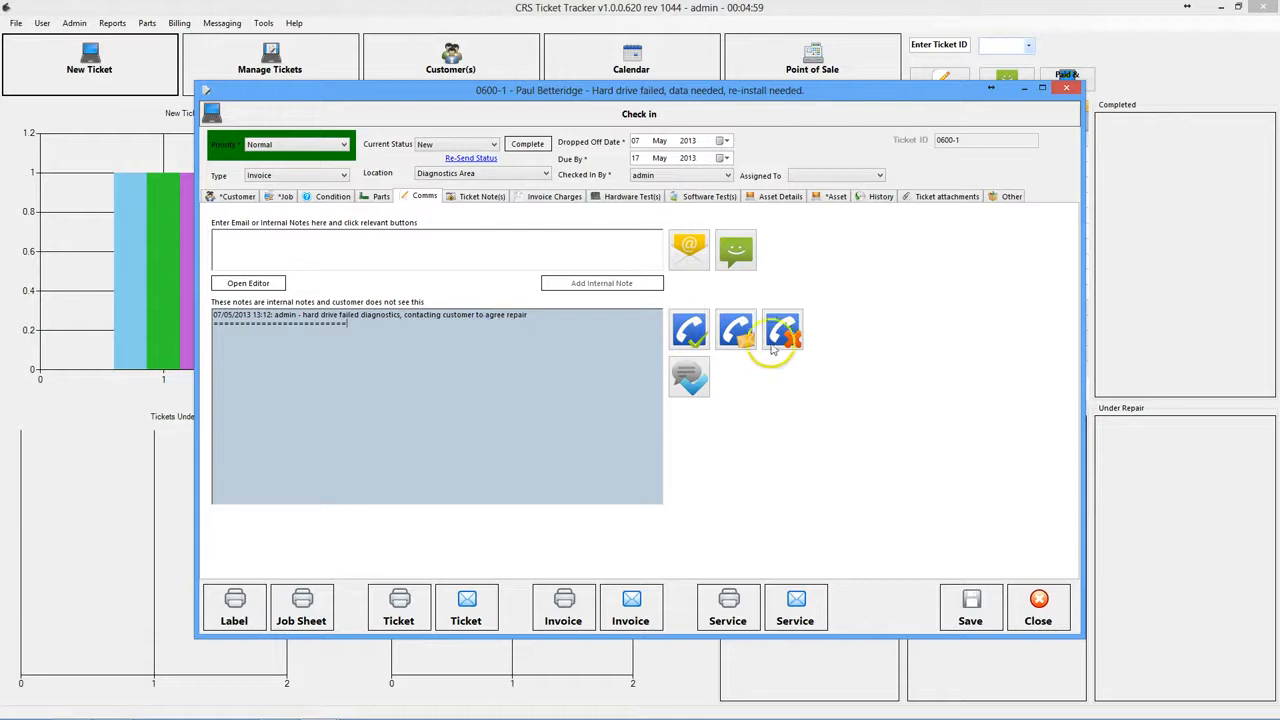
# - Log the phoned, message-left and no-answer calls, then the customer's quote acceptance
pyautogui.click(692, 335)
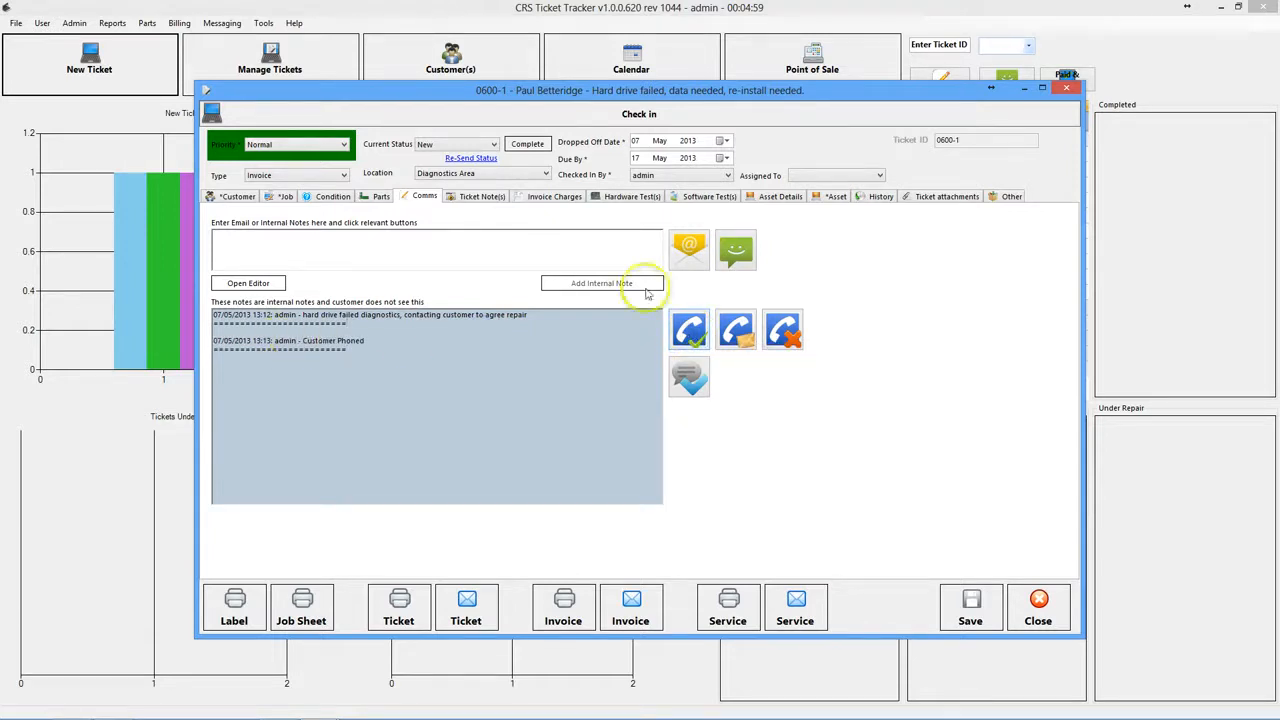
pyautogui.click(740, 335)
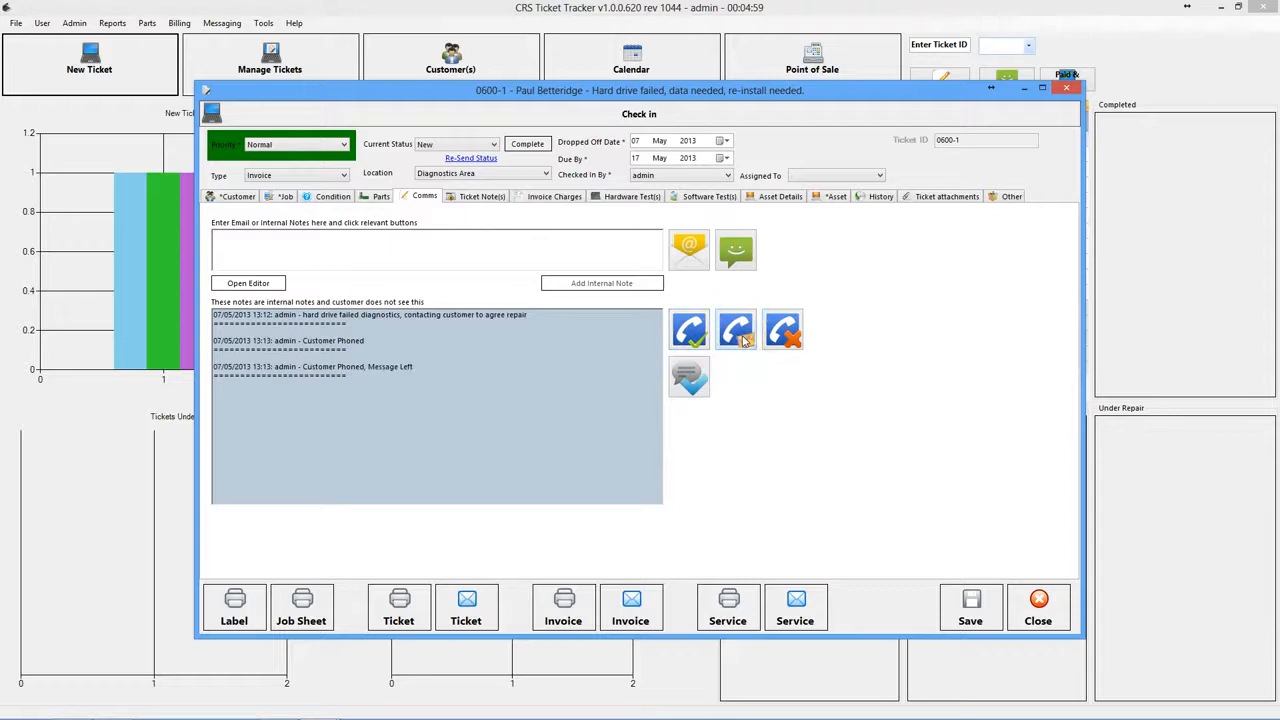
pyautogui.click(784, 335)
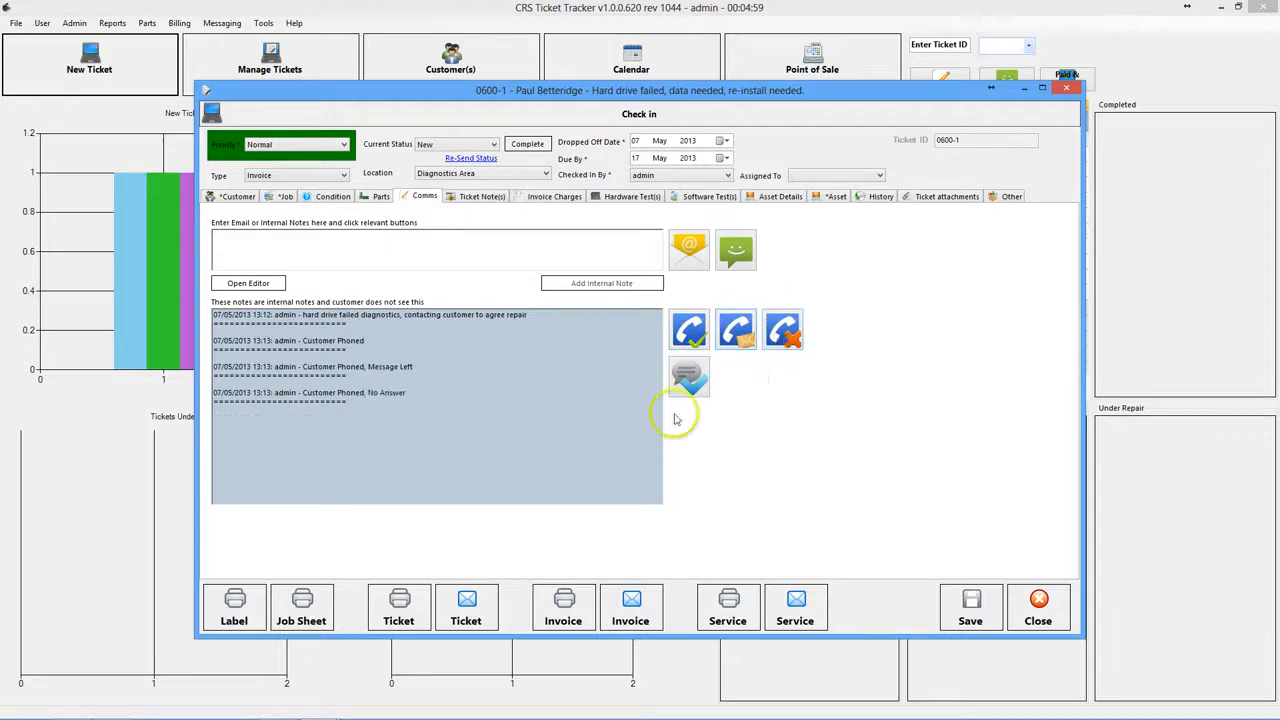
pyautogui.click(688, 378)
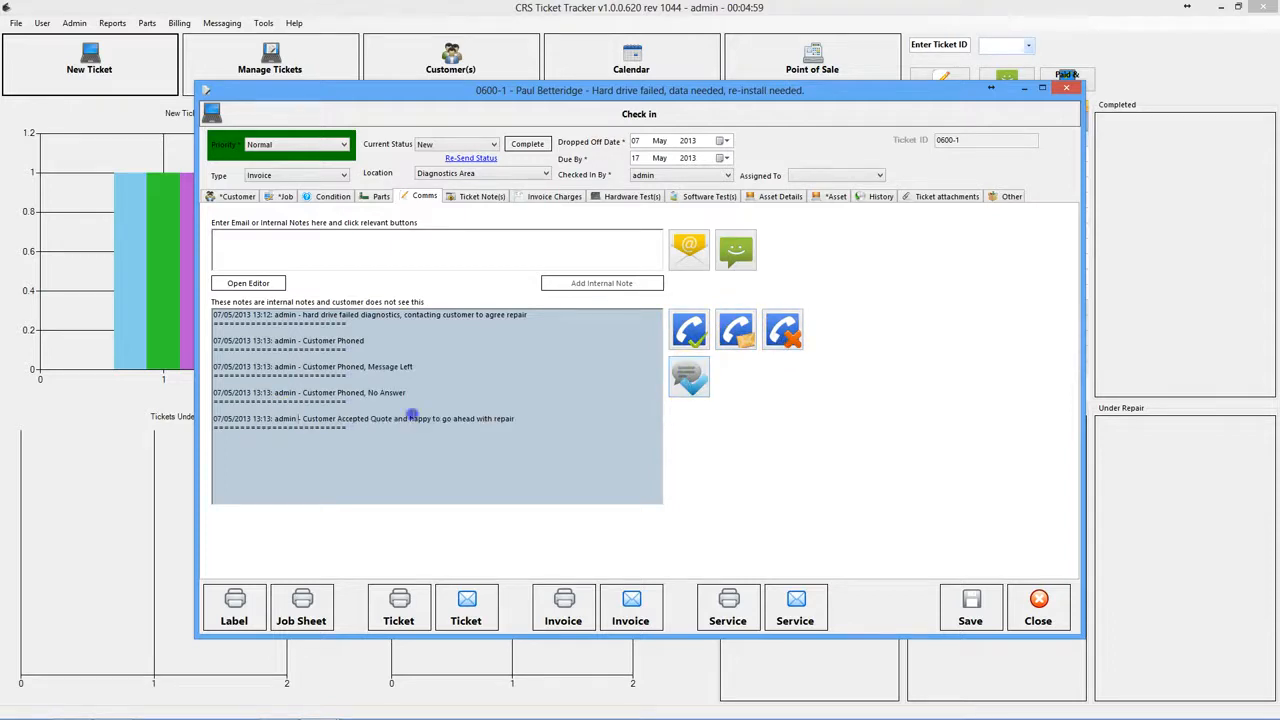
pyautogui.moveTo(412, 414); pyautogui.dragTo(497, 418)
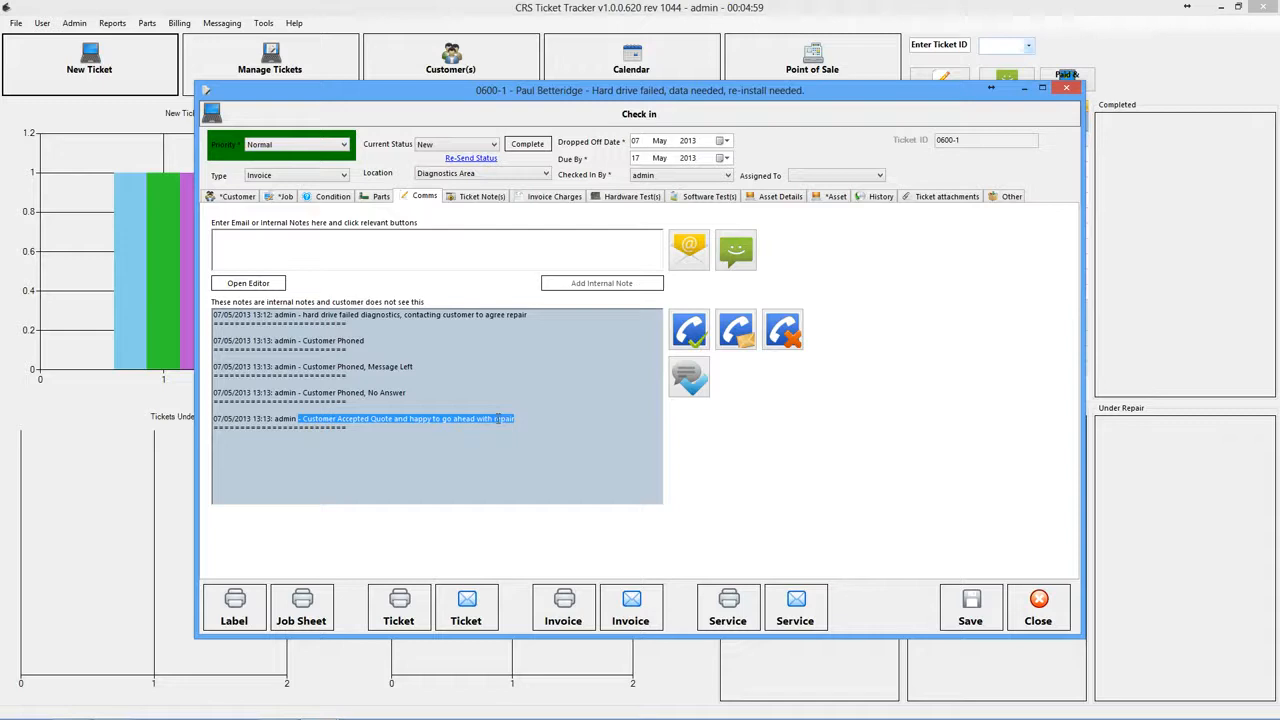
pyautogui.click(495, 418)
pyautogui.click(385, 390)
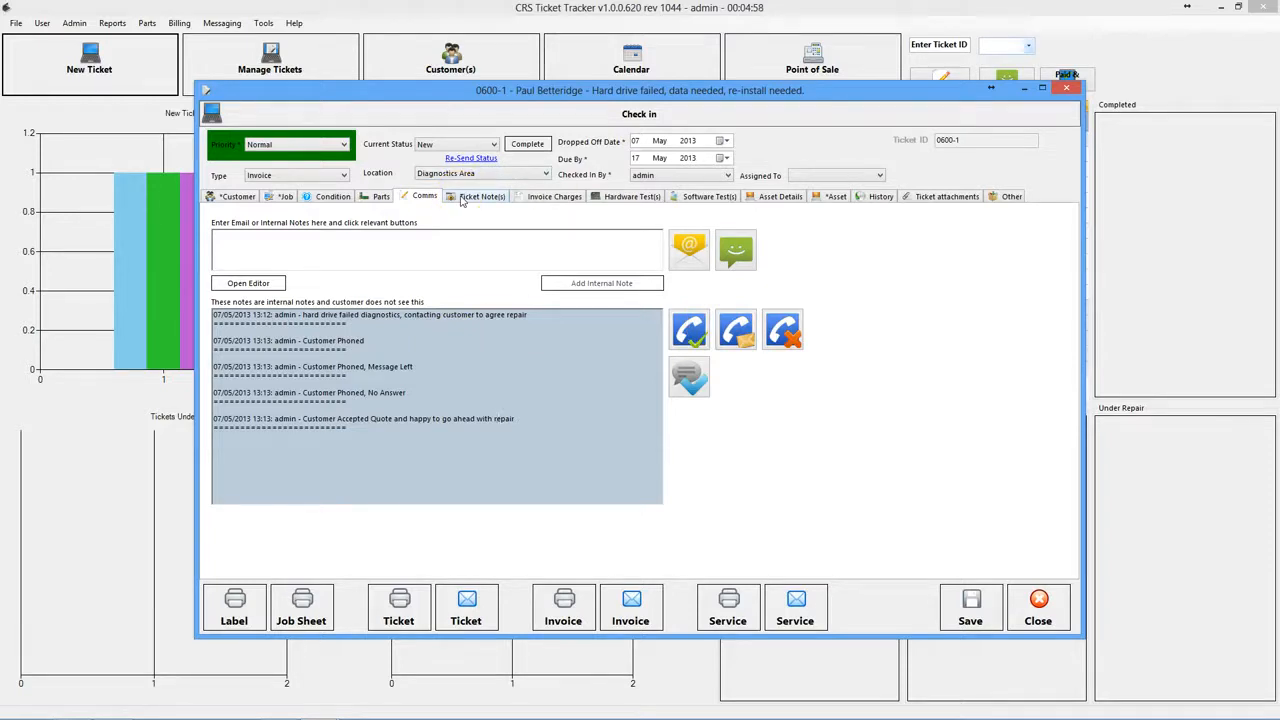
pyautogui.click(630, 196)
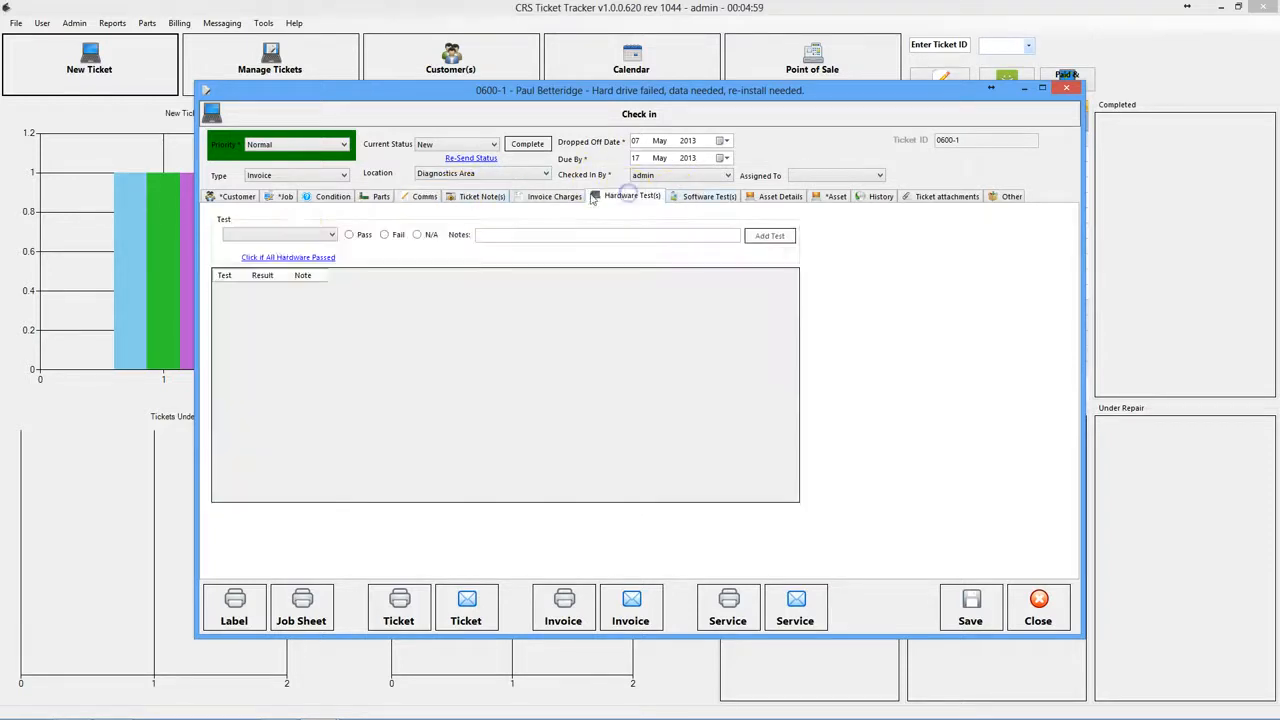
# - Add a failed Hard Disk test with a SMART/read-test note and mark all other hardware passed
pyautogui.click(273, 236)
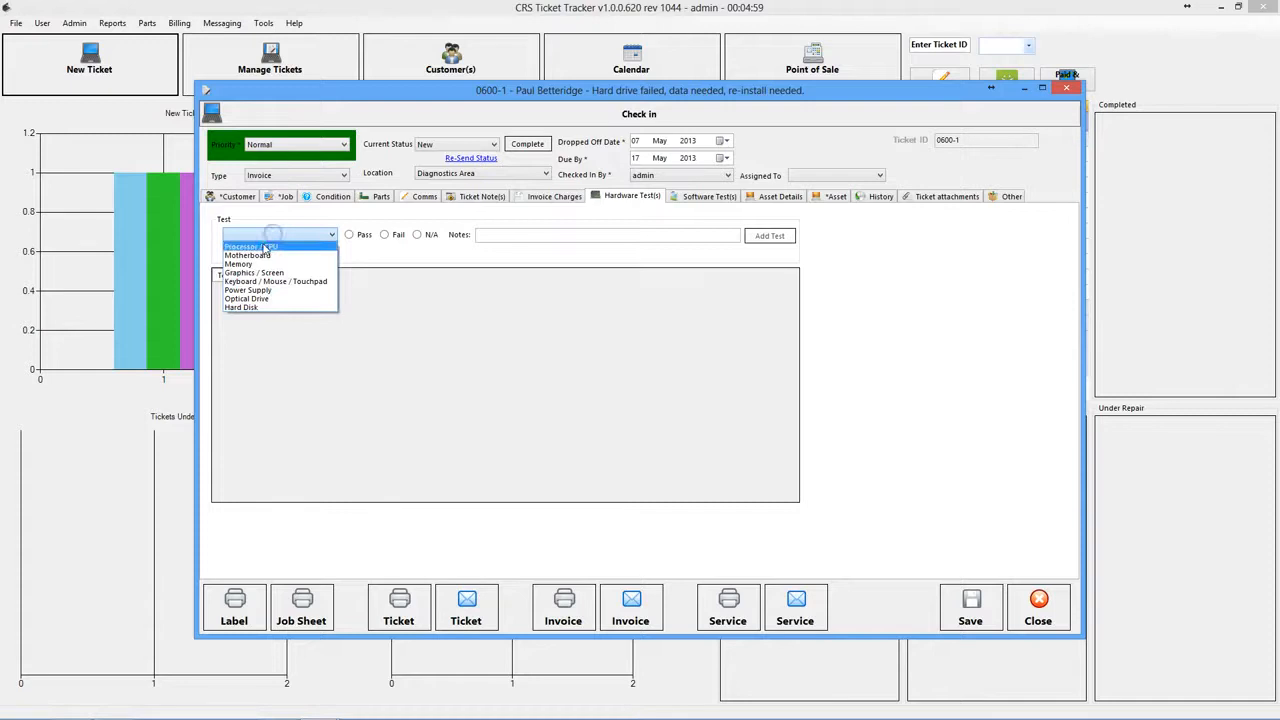
pyautogui.click(255, 308)
pyautogui.click(382, 235)
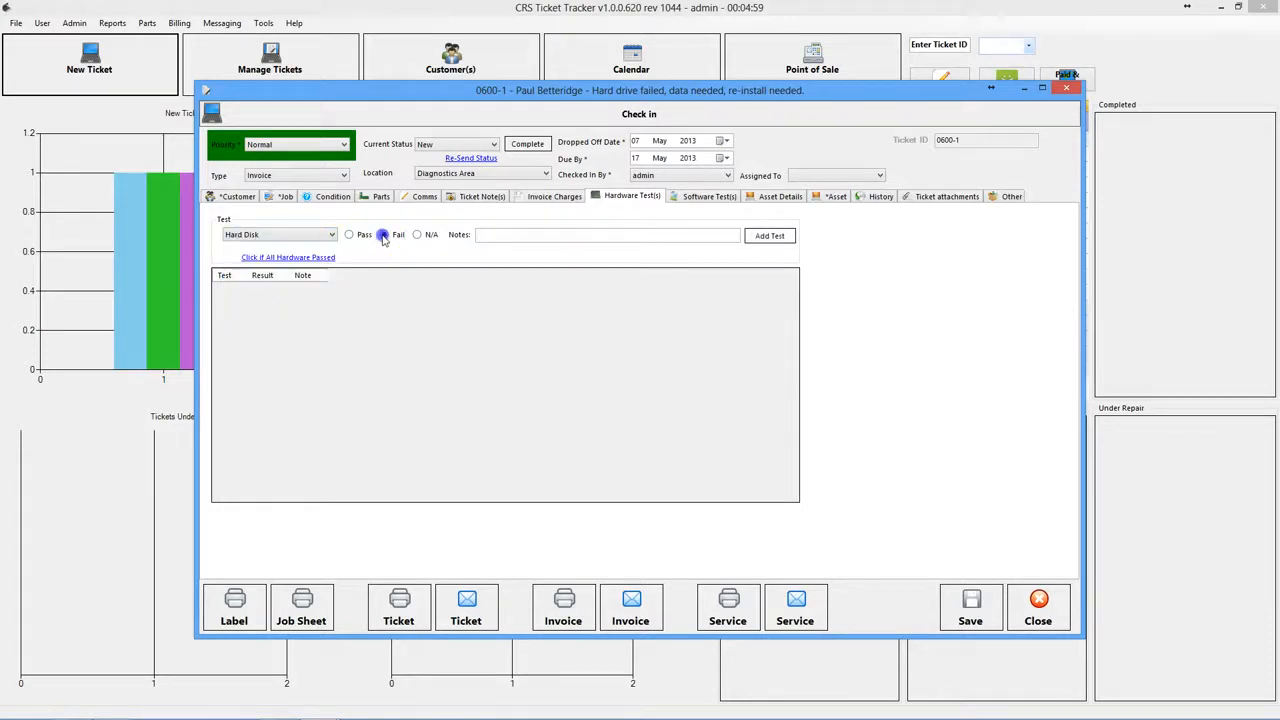
pyautogui.write('Failed SMART and Read Test')
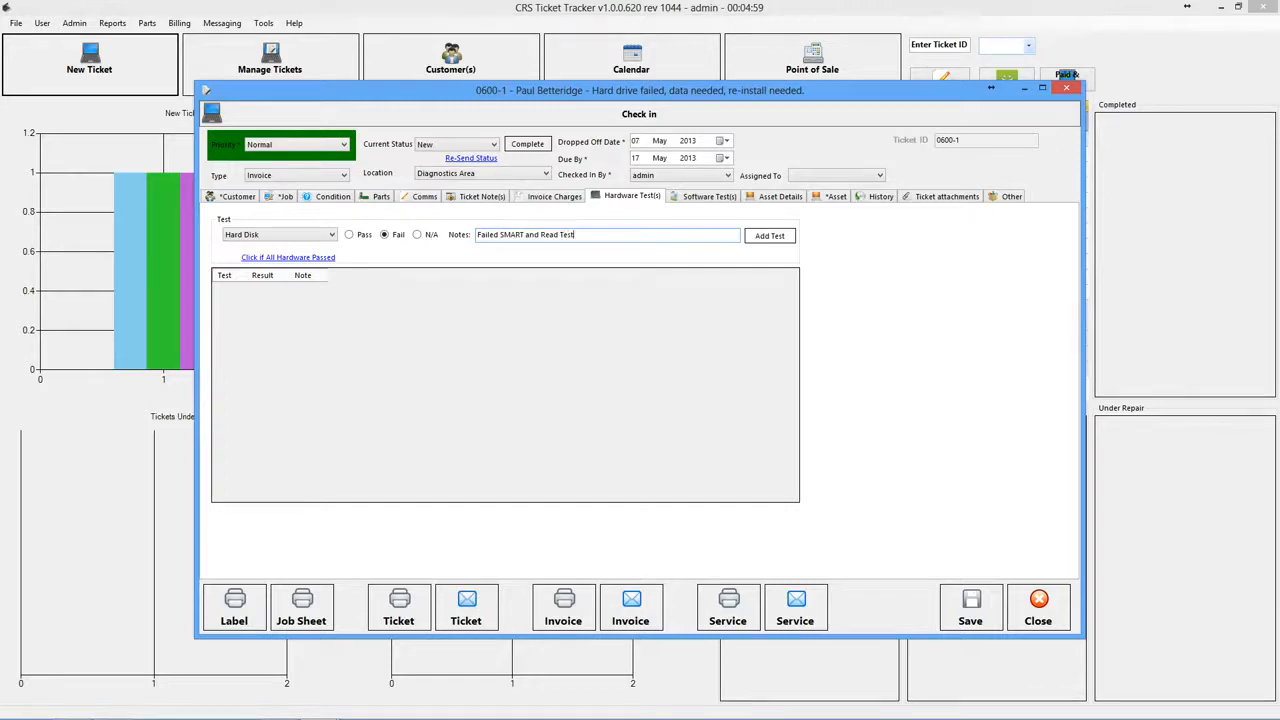
pyautogui.click(769, 235)
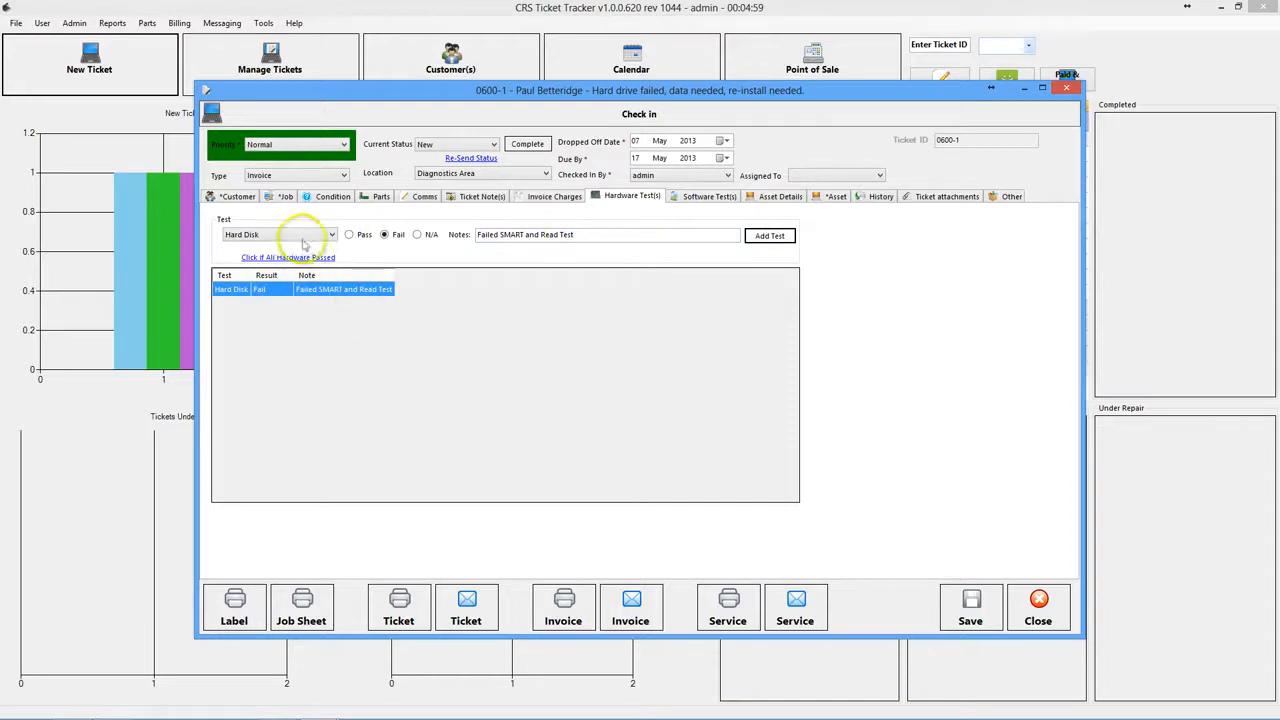
pyautogui.click(255, 257)
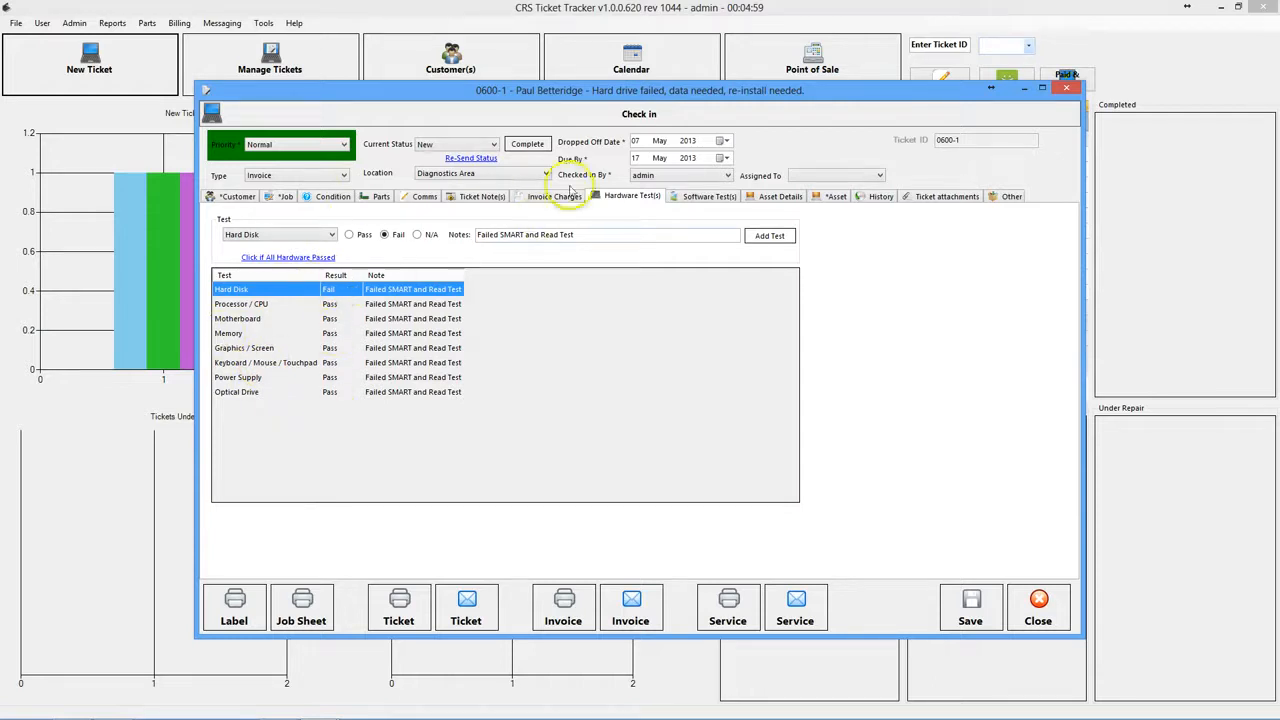
pyautogui.click(714, 197)
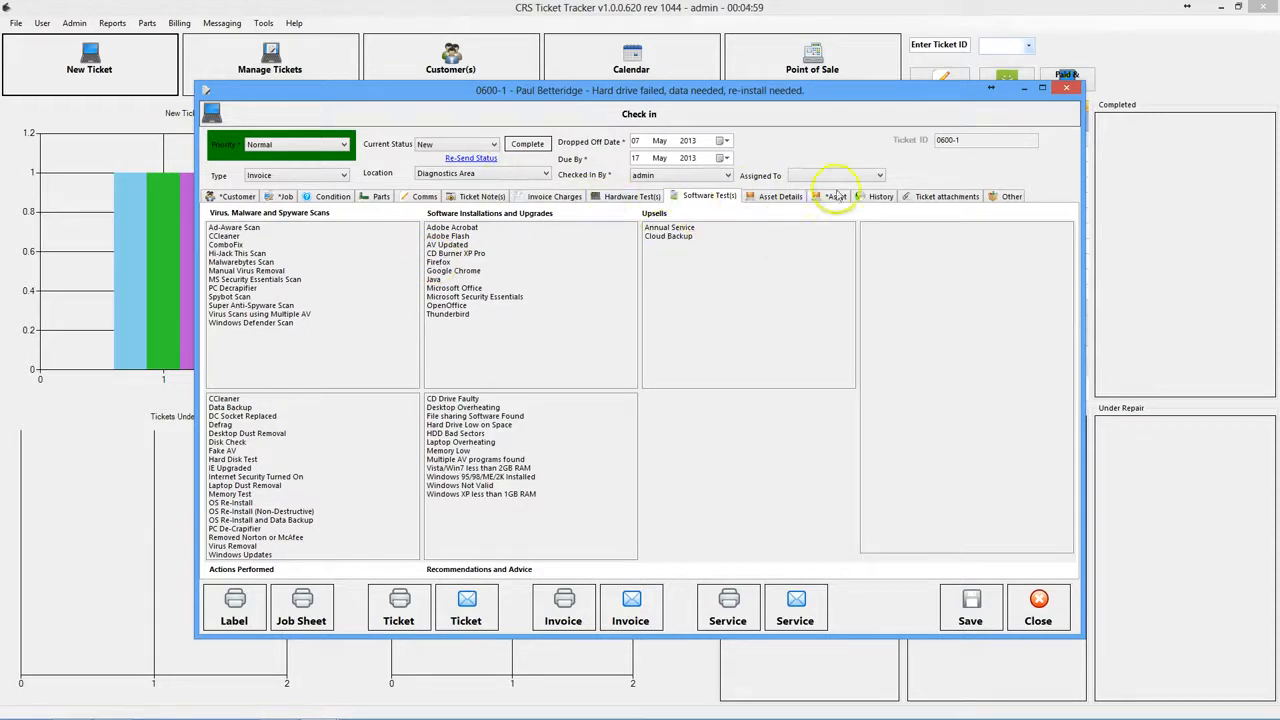
# - Start a parts entry for 1 Hard Disk Drive supplied by Amazon
pyautogui.click(382, 197)
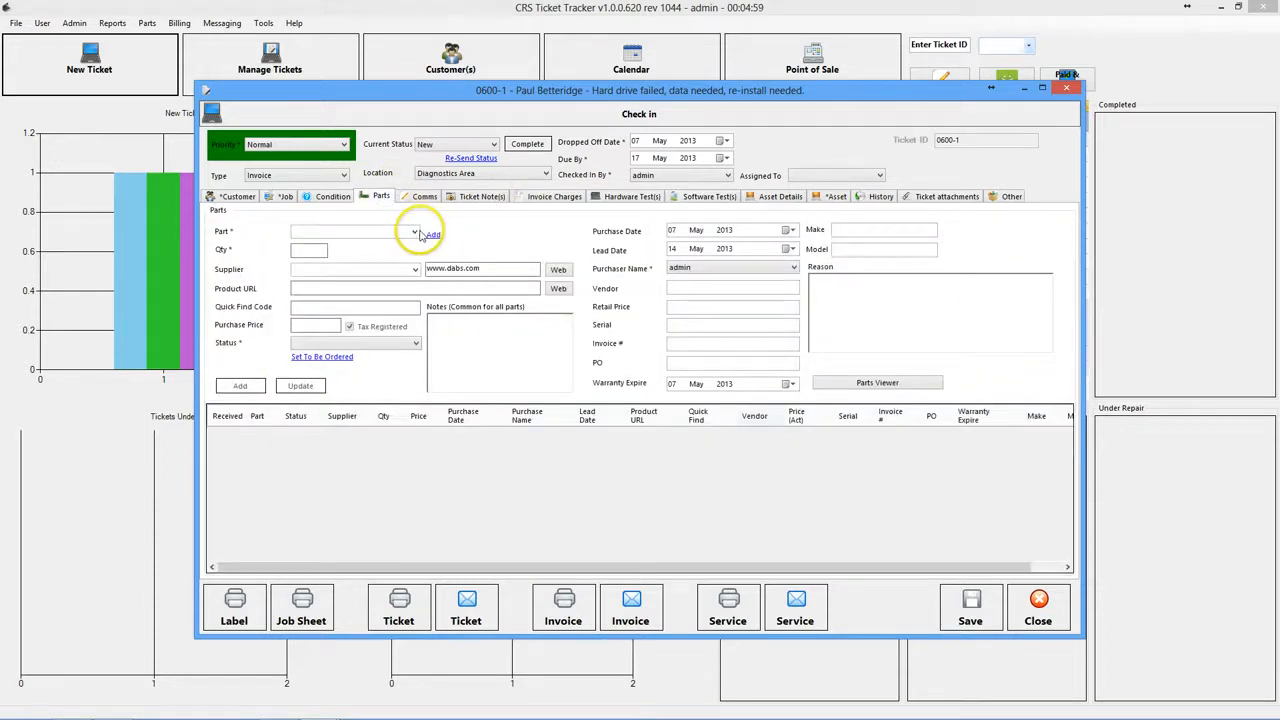
pyautogui.click(414, 232)
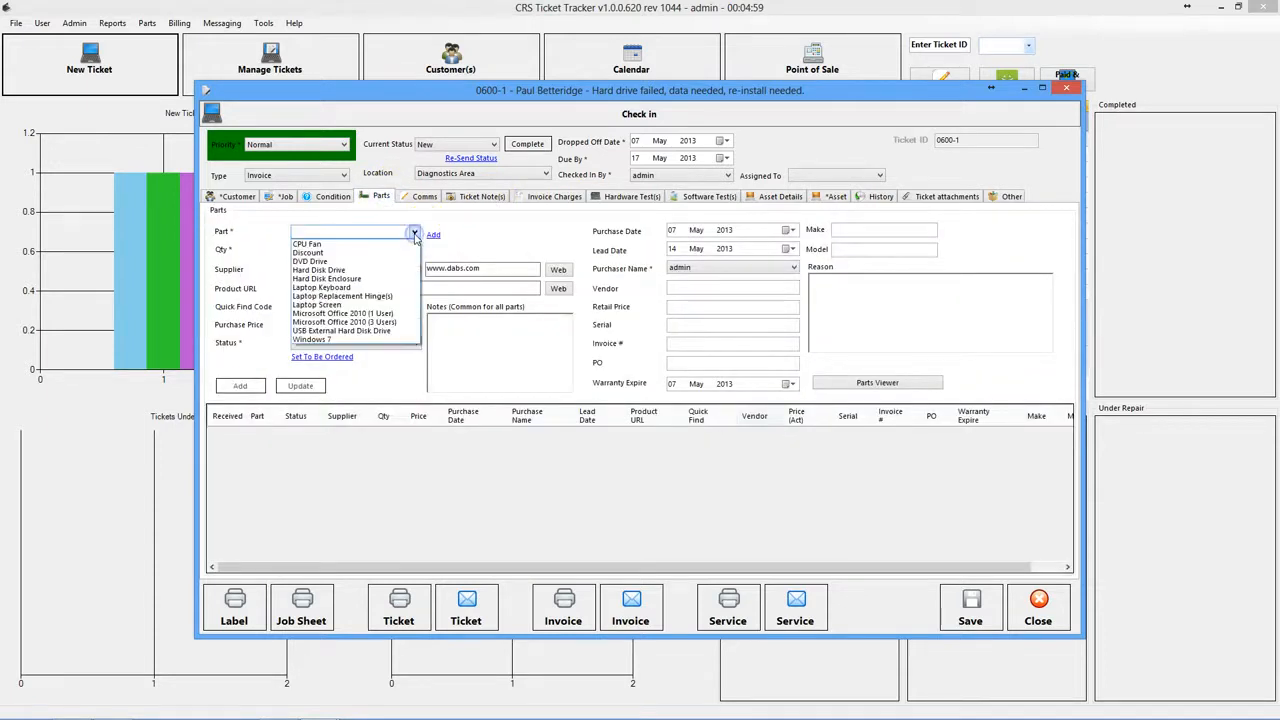
pyautogui.click(319, 270)
pyautogui.click(308, 251)
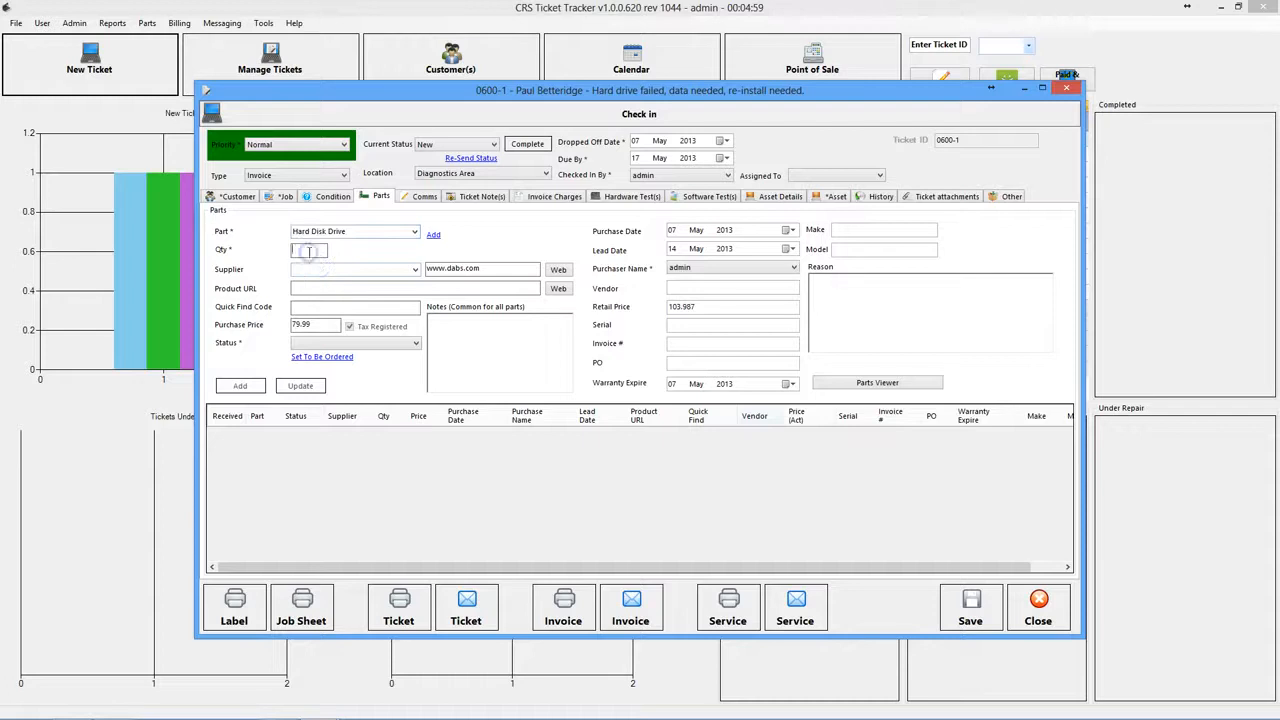
pyautogui.write('1')
pyautogui.click(412, 269)
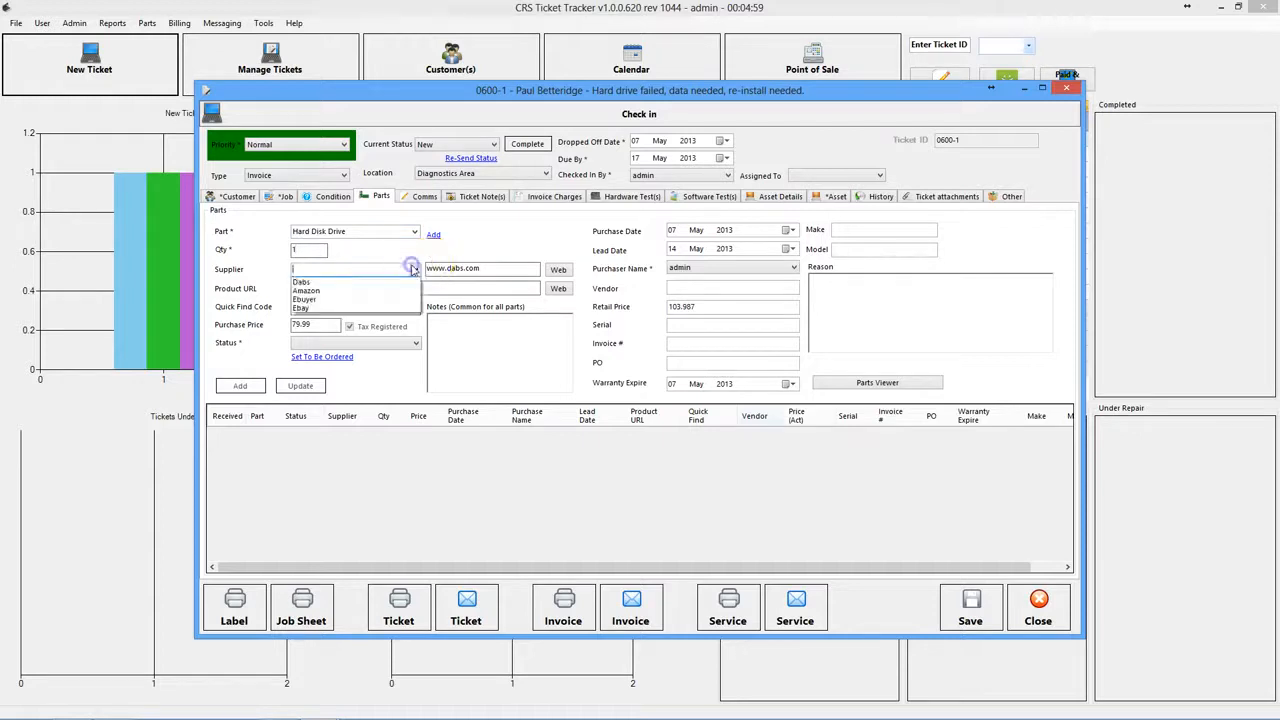
pyautogui.click(308, 290)
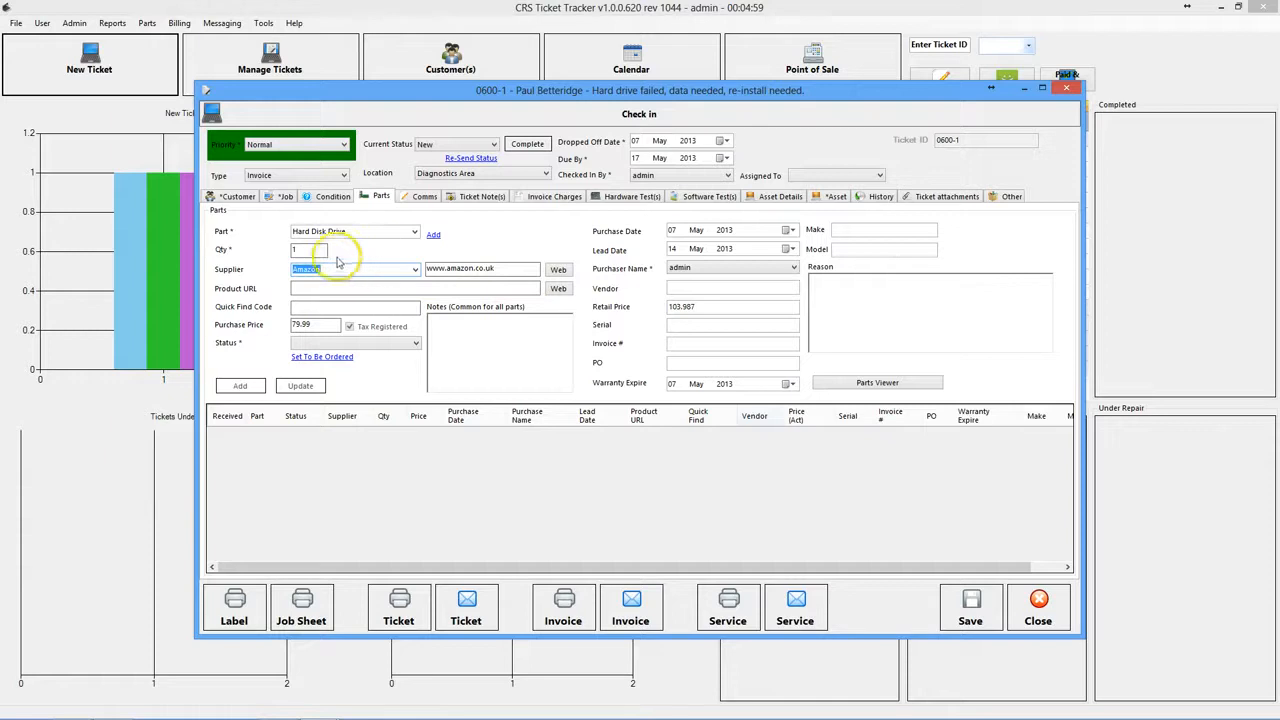
# - Give the drive a product link and status To Be Ordered, add it, and save the ticket
pyautogui.click(325, 288)
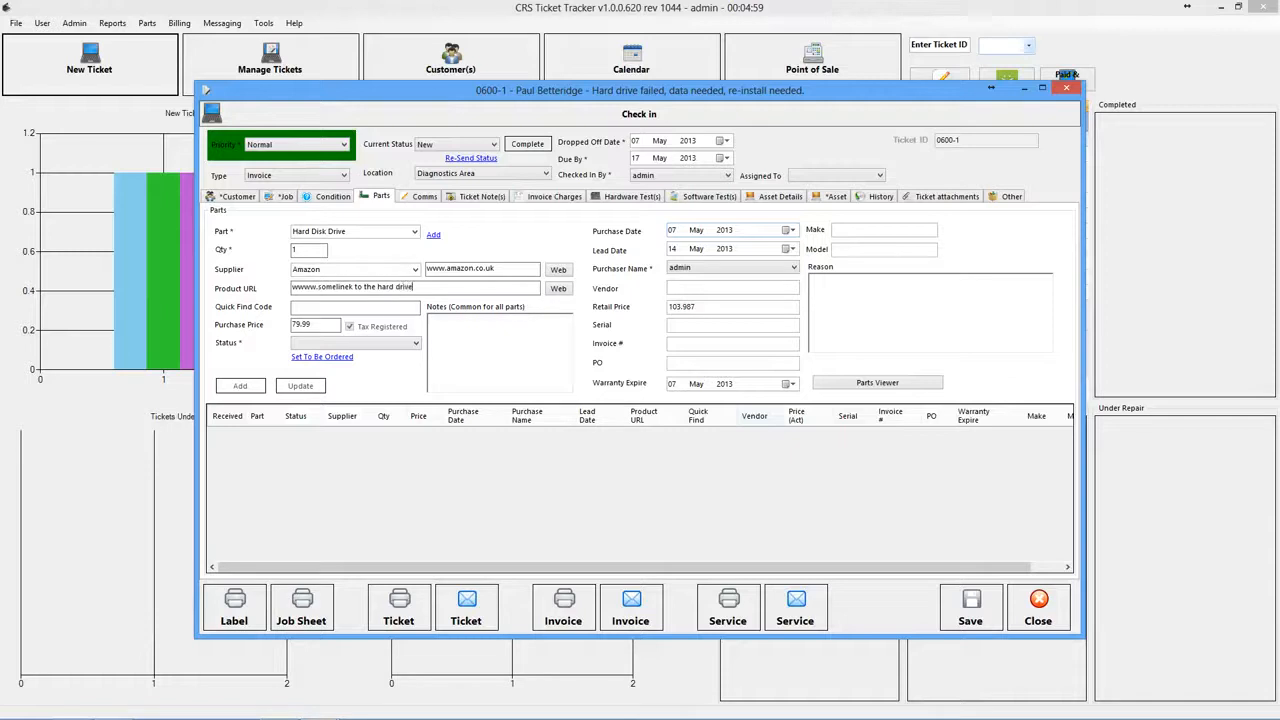
pyautogui.click(326, 326)
pyautogui.click(312, 342)
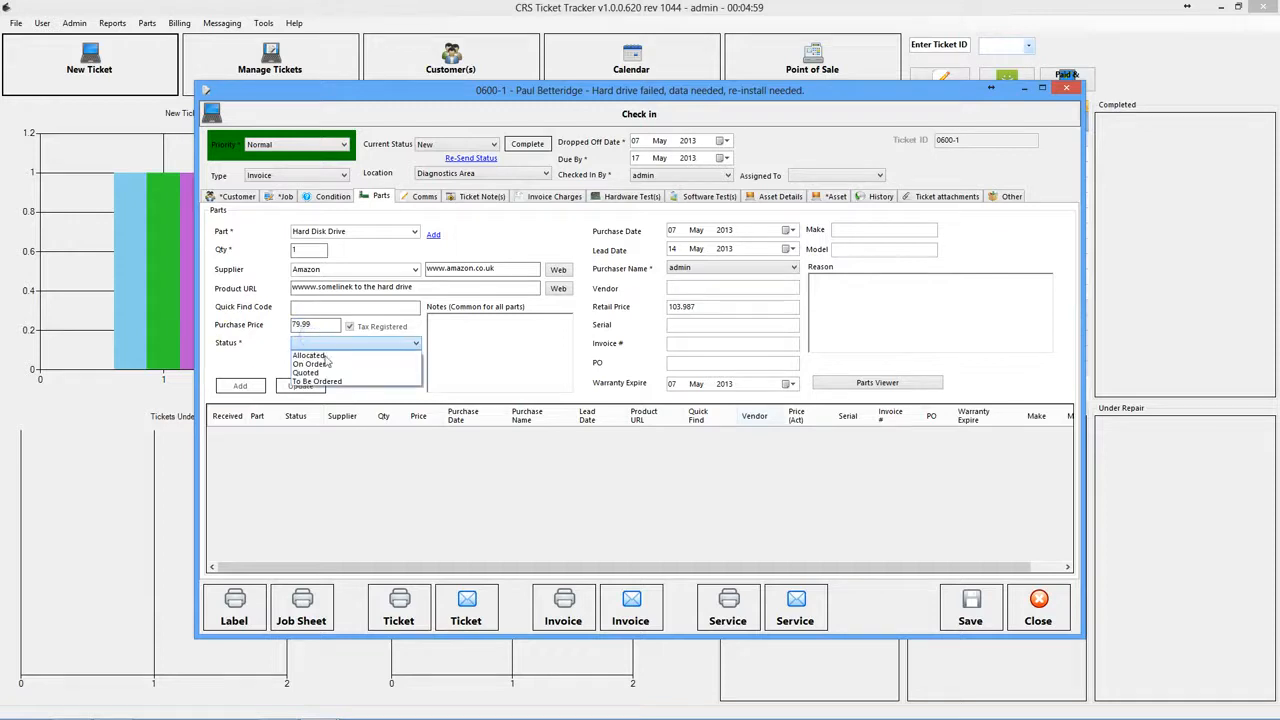
pyautogui.click(318, 381)
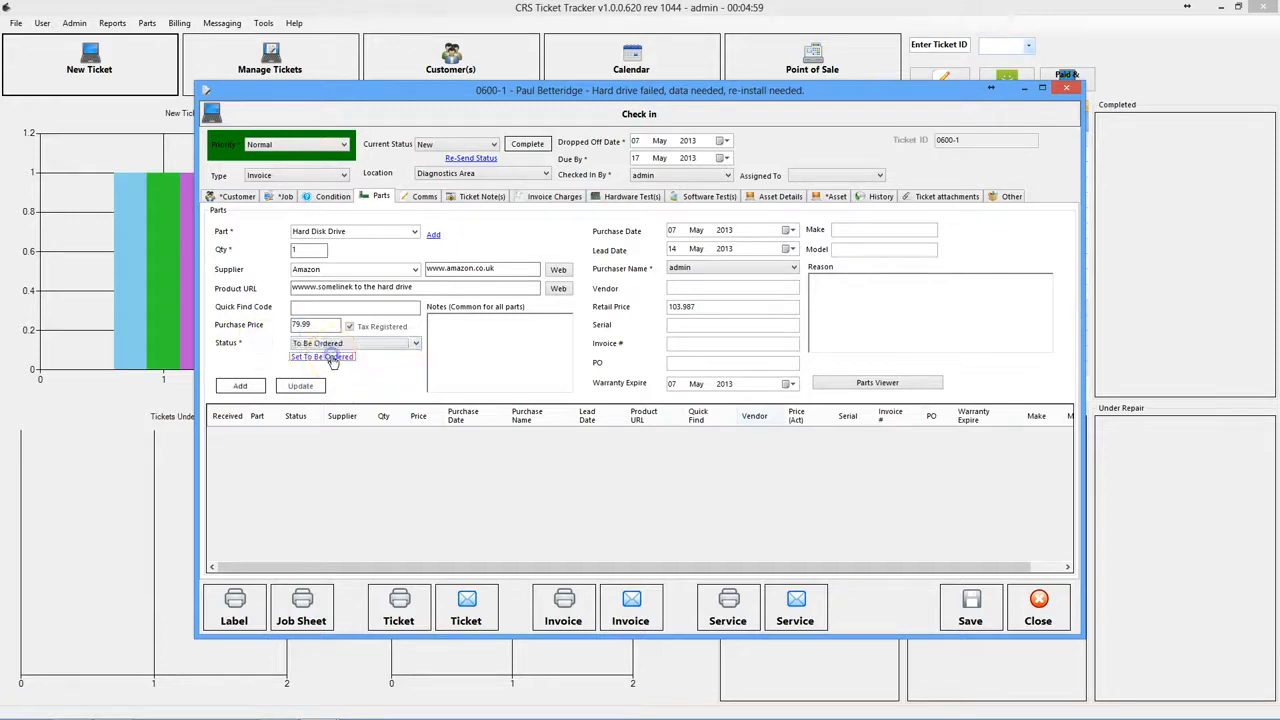
pyautogui.click(240, 385)
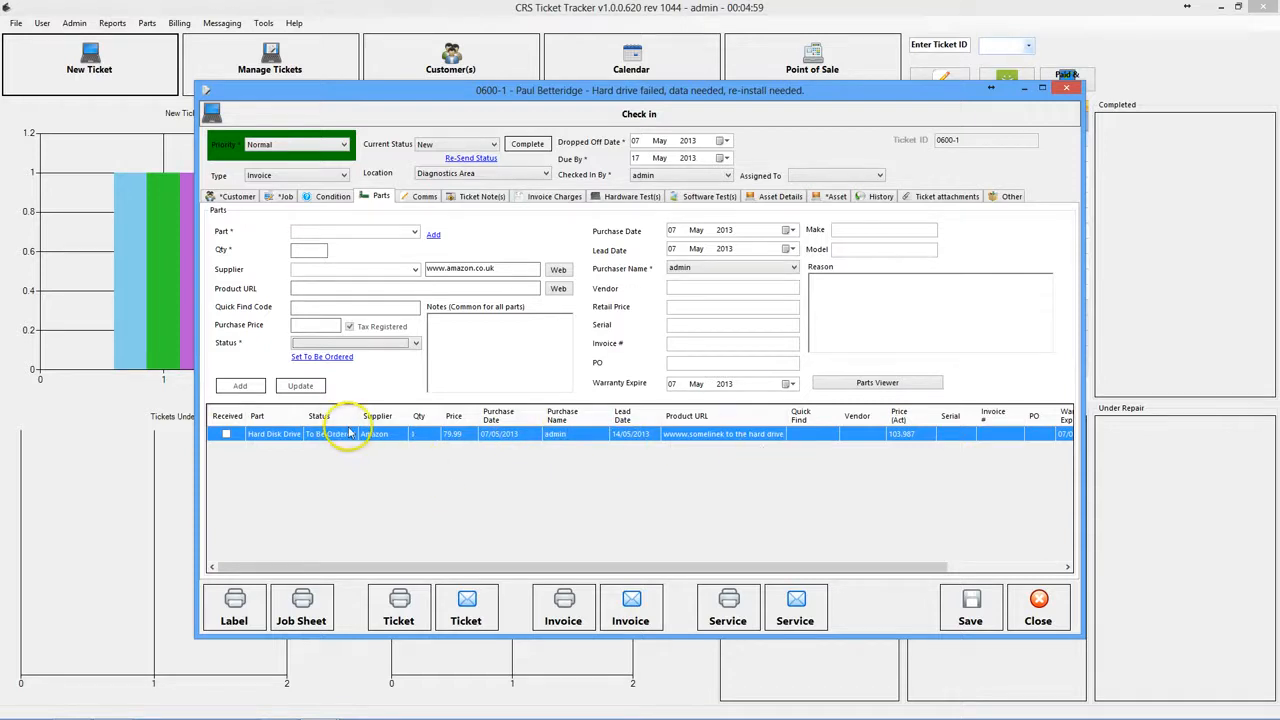
pyautogui.click(982, 598)
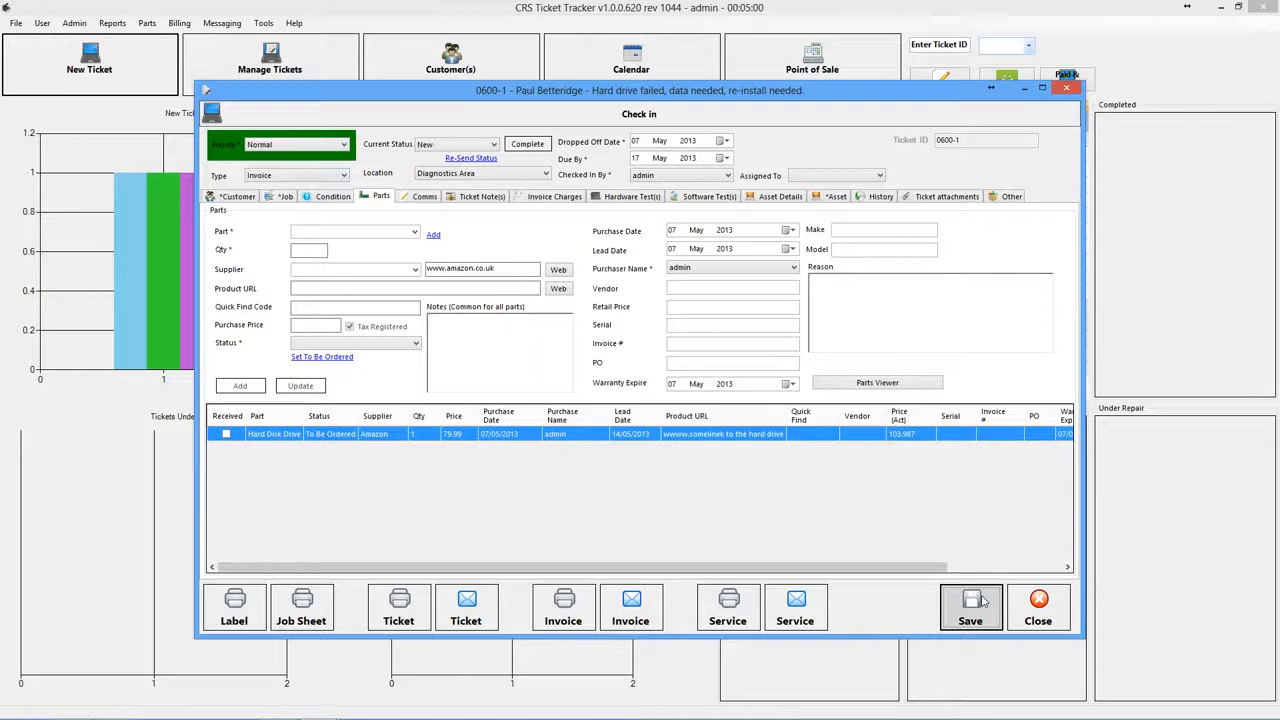
# - Open Parts for Customer Tickets to see the Amazon hard drive listed as To Be Ordered
pyautogui.click(1052, 606)
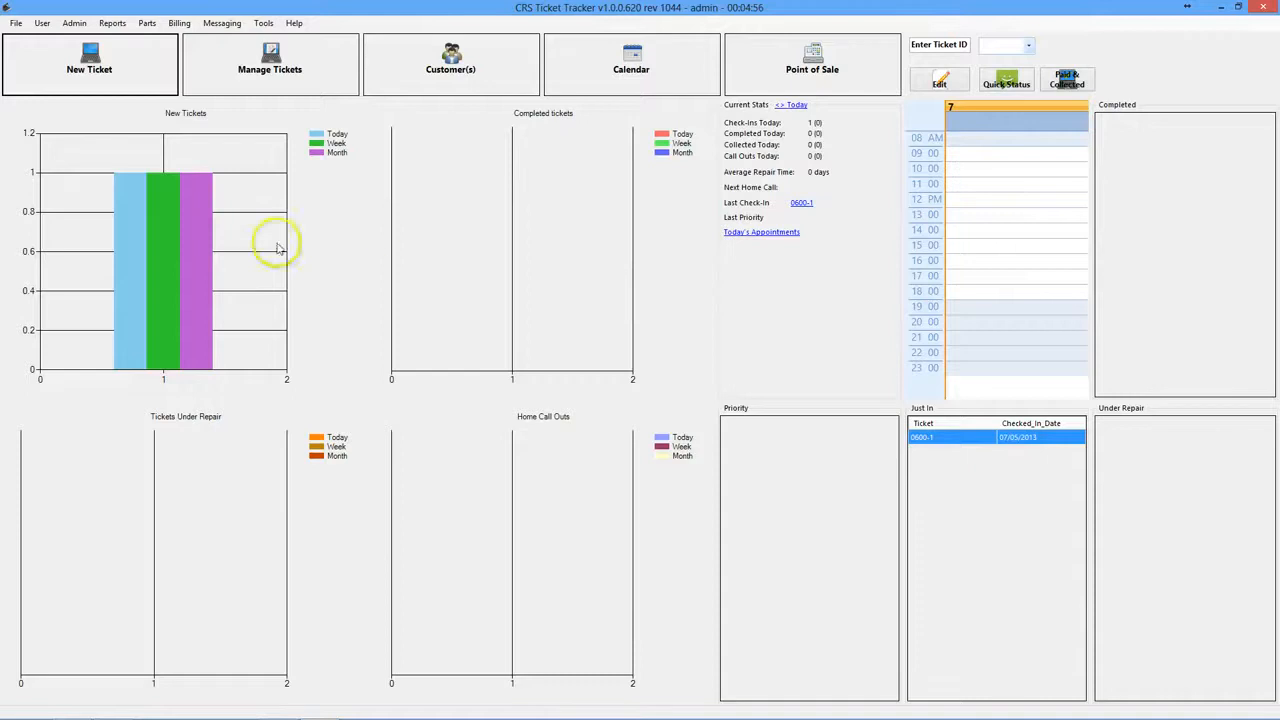
pyautogui.click(147, 23)
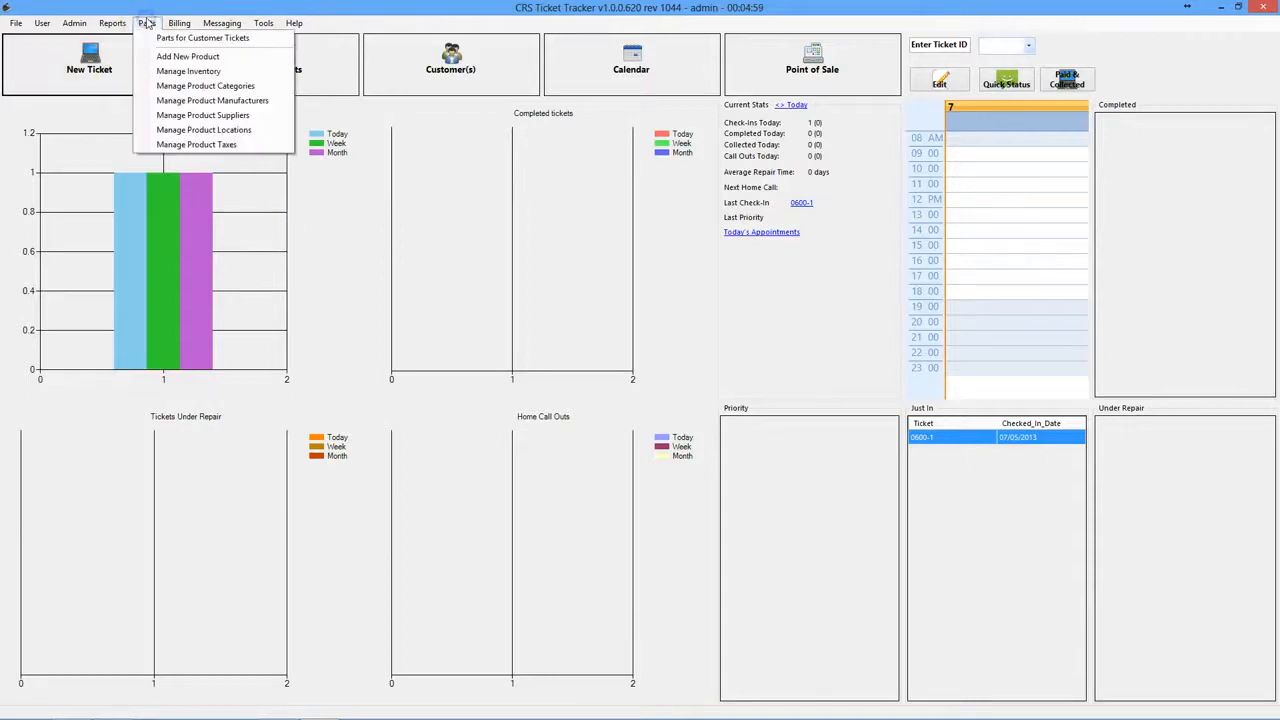
pyautogui.moveTo(179, 23)
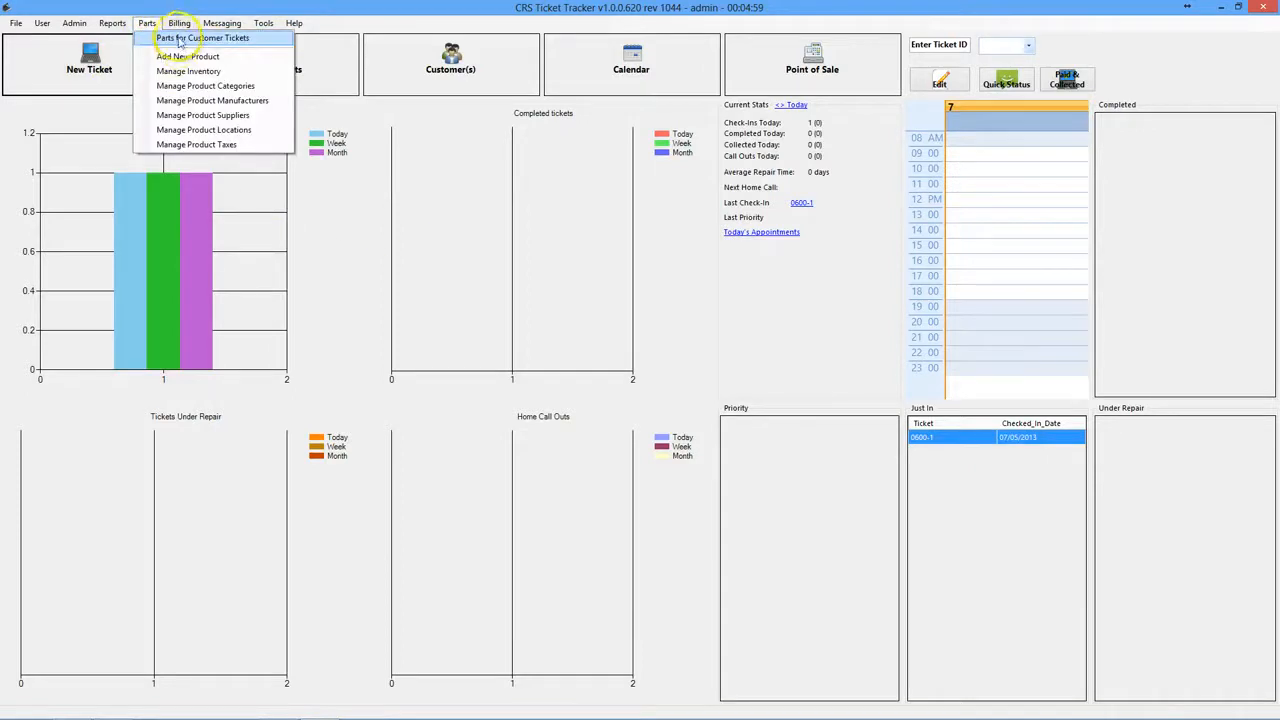
pyautogui.click(179, 40)
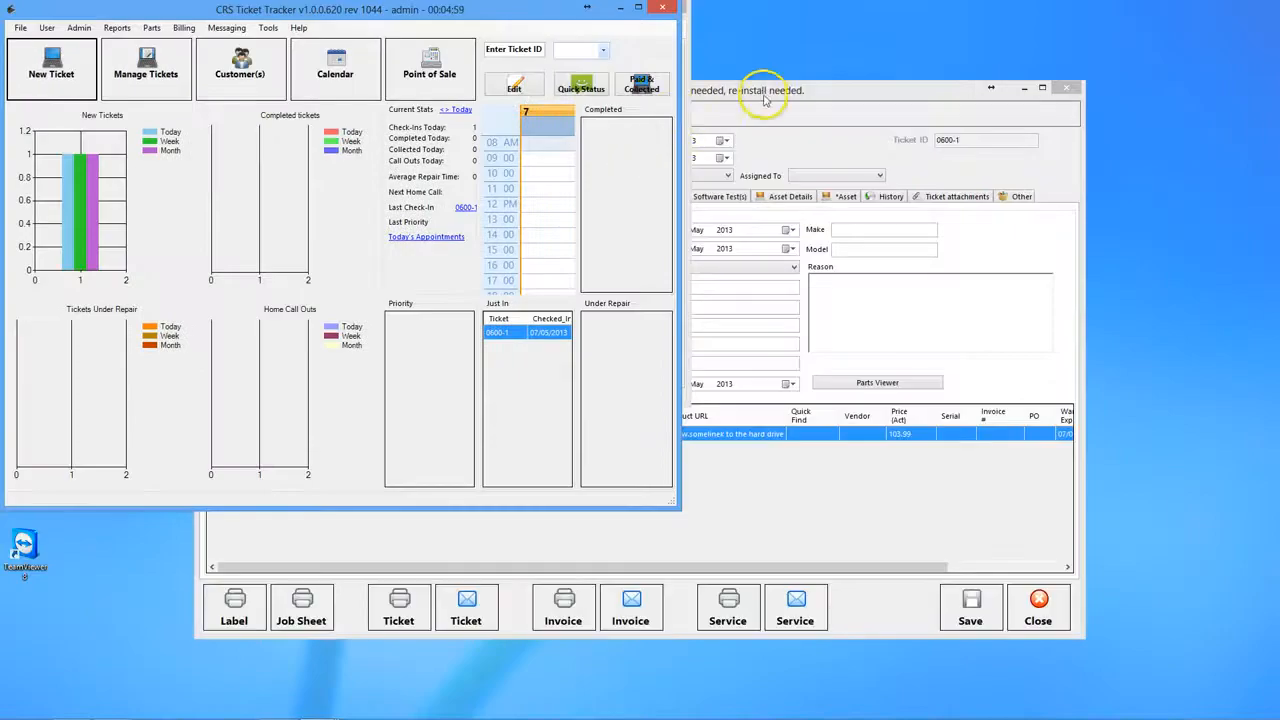
pyautogui.click(765, 92)
pyautogui.doubleClick(514, 11)
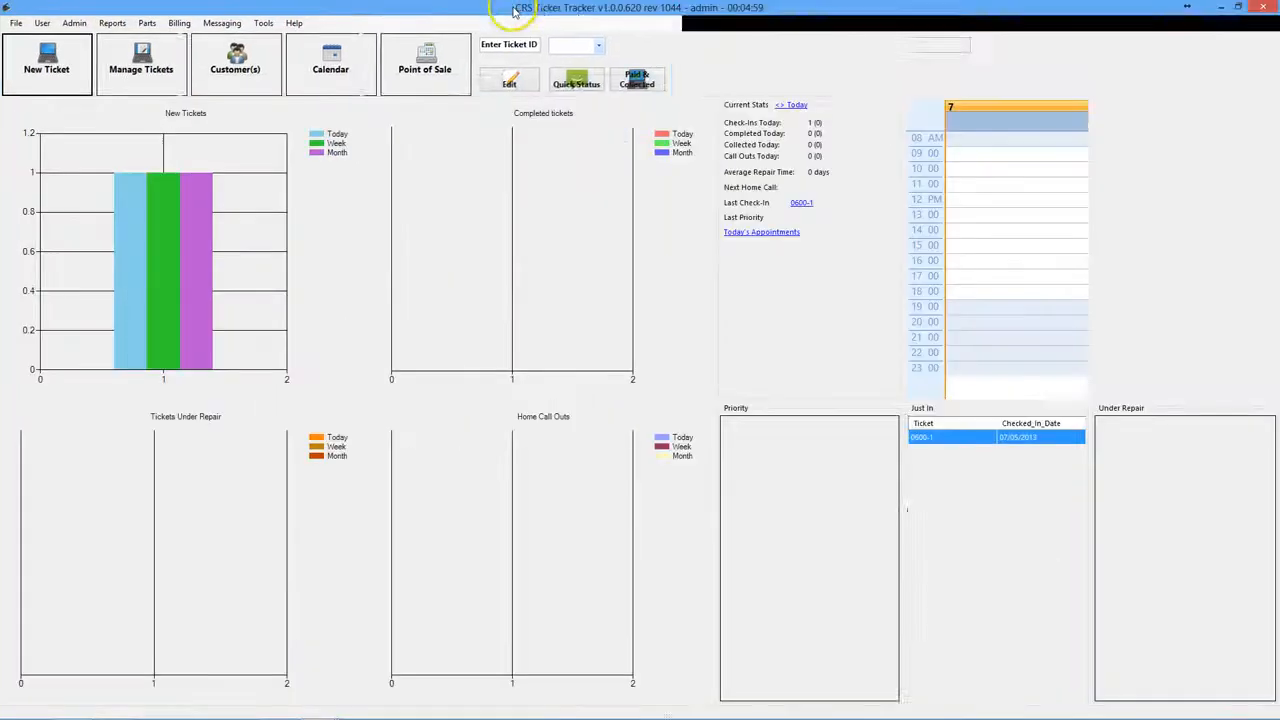
pyautogui.hotkey('alt', 'Tab')
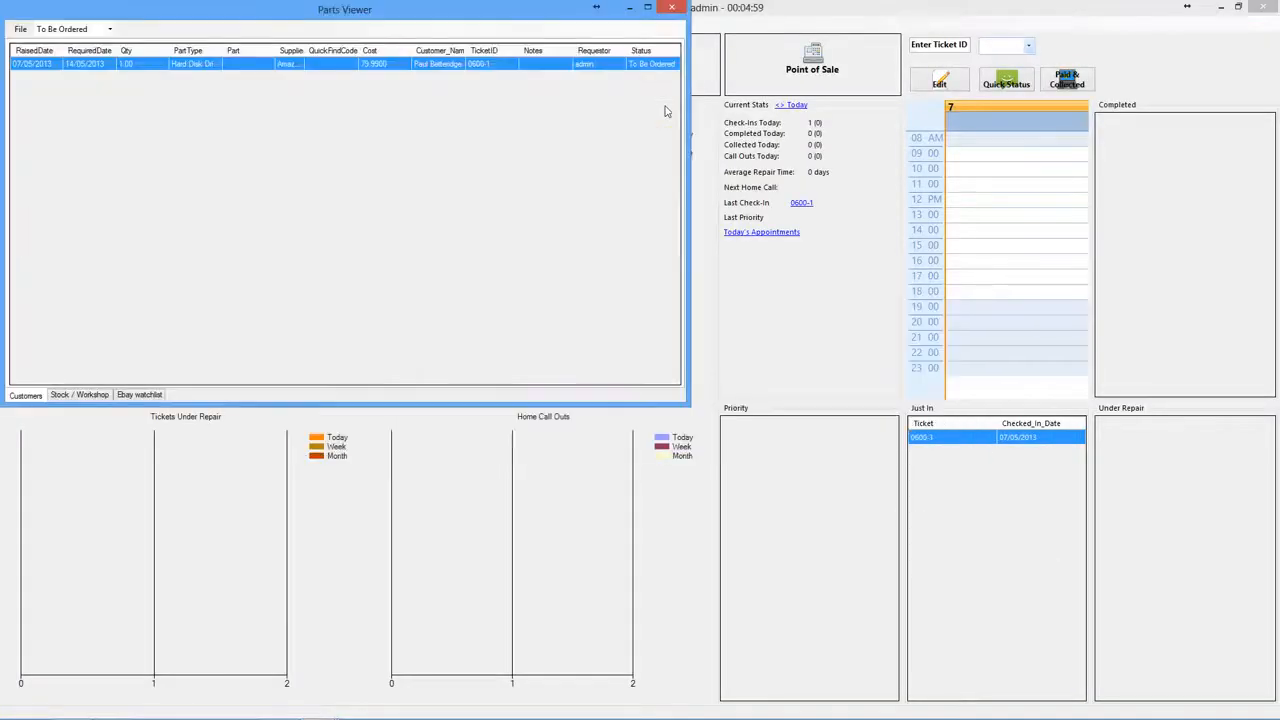
pyautogui.hotkey('alt', 'Tab')
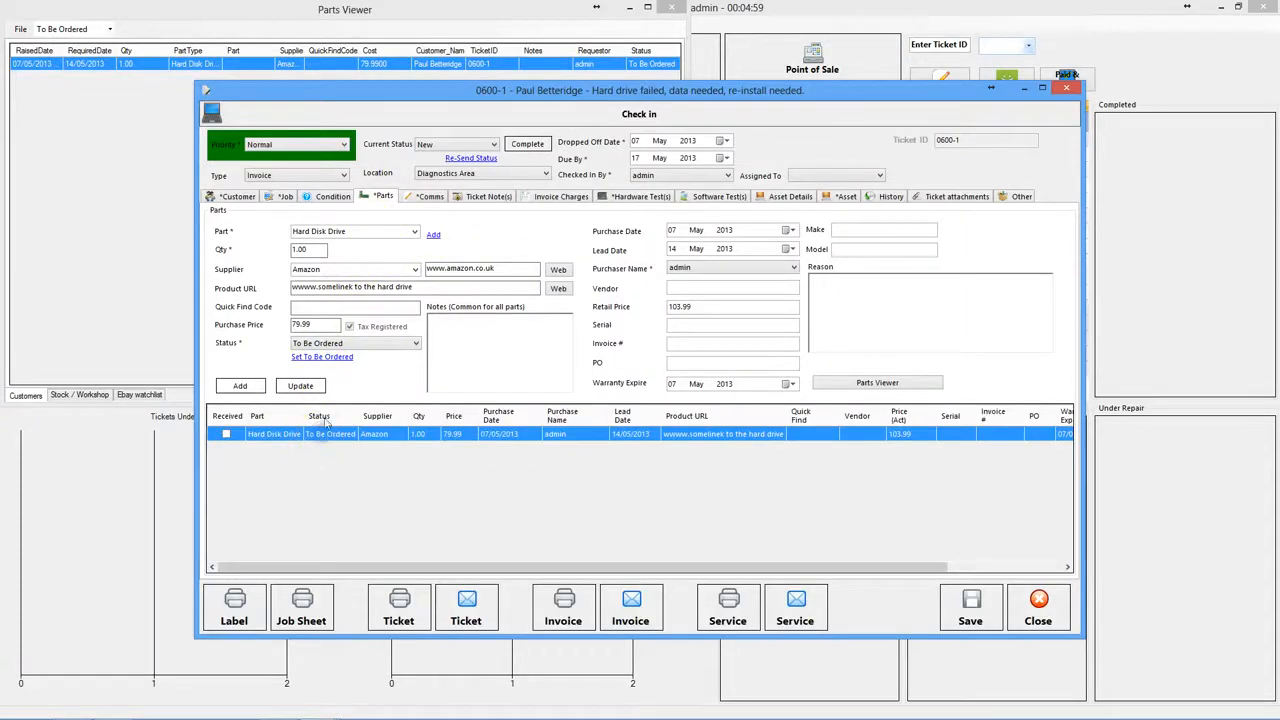
# - Change the hard drive's part status to On Order
pyautogui.click(377, 287)
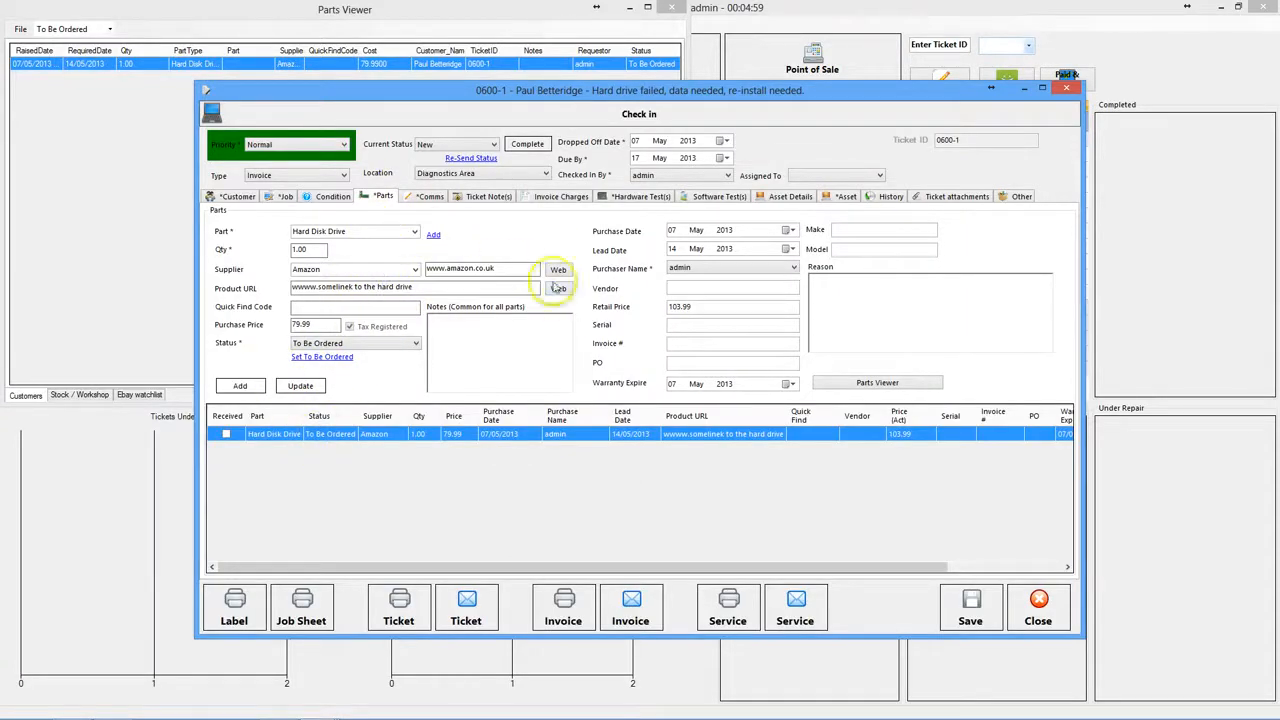
pyautogui.click(334, 343)
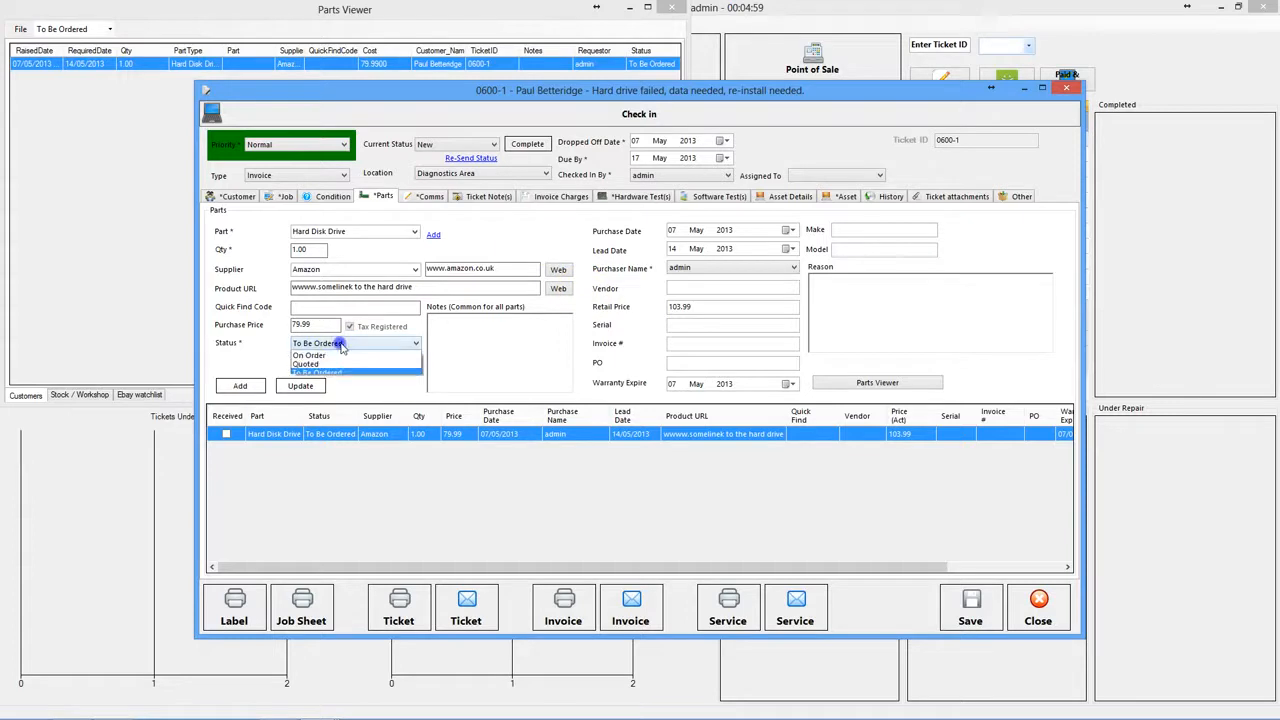
pyautogui.click(316, 366)
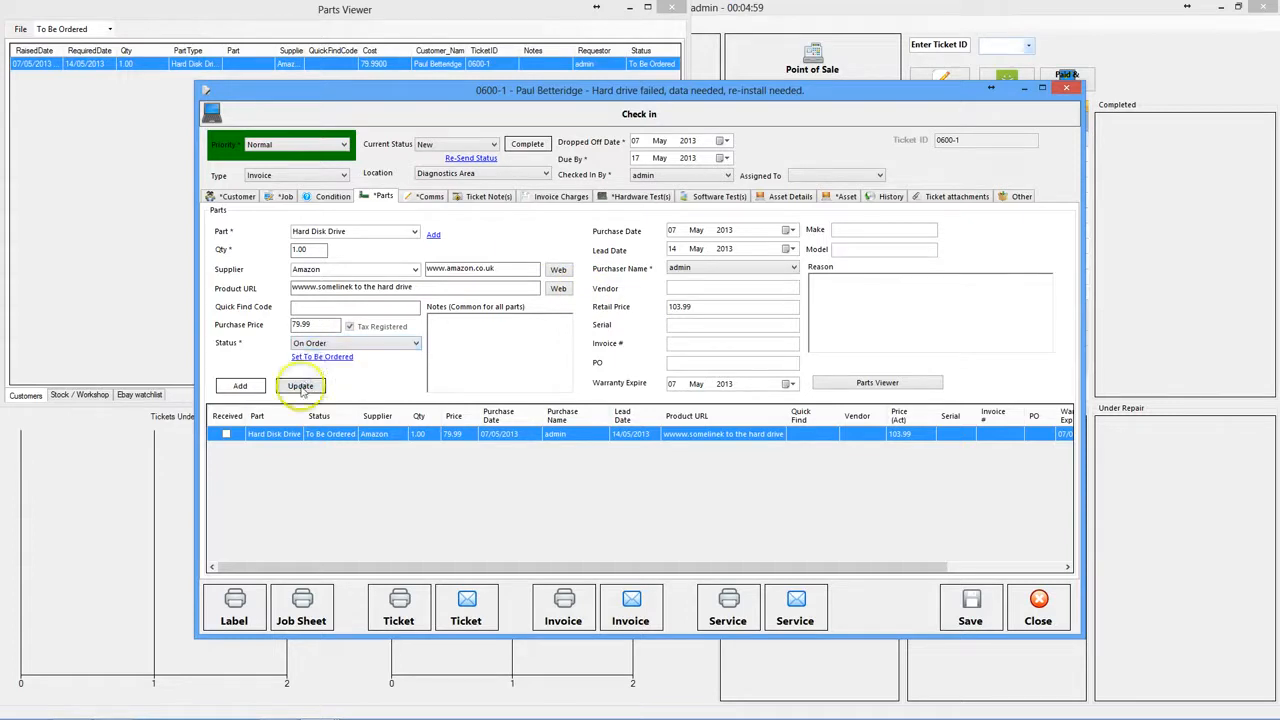
pyautogui.click(300, 386)
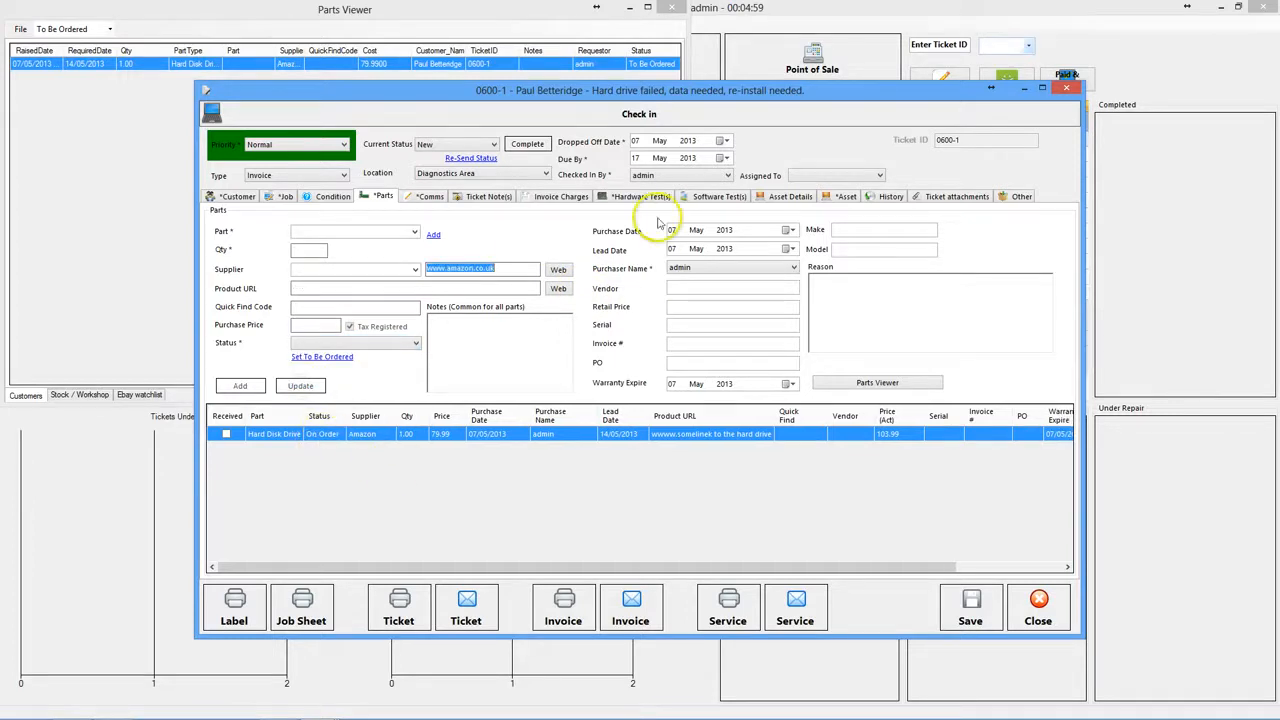
# - Save the ticket as Awaiting Parts without emailing the customer, and close Parts Viewer
pyautogui.click(473, 146)
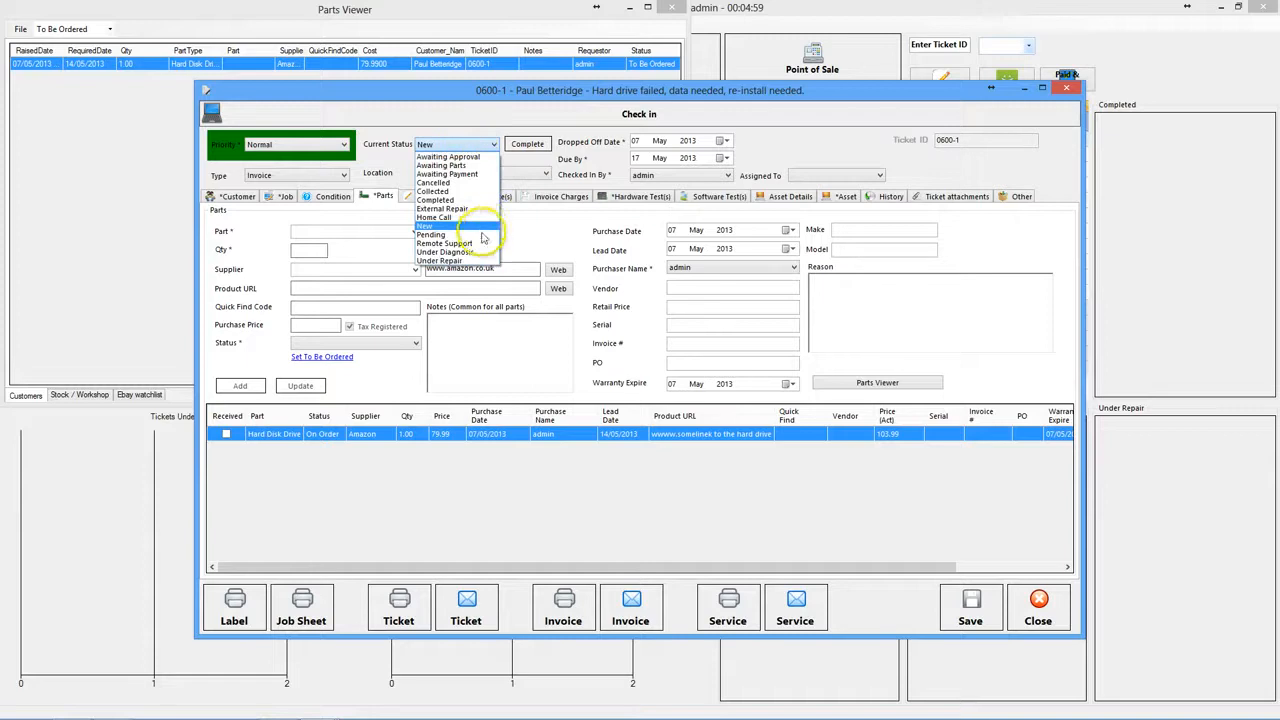
pyautogui.click(461, 166)
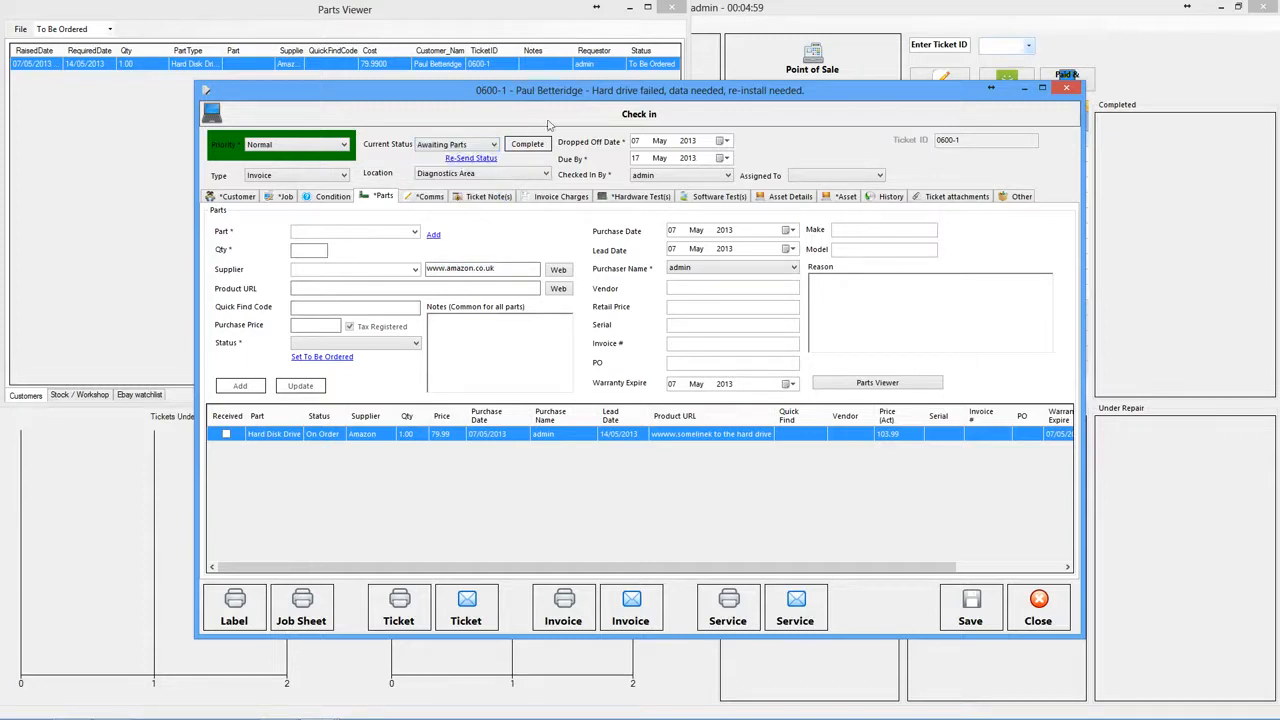
pyautogui.click(970, 601)
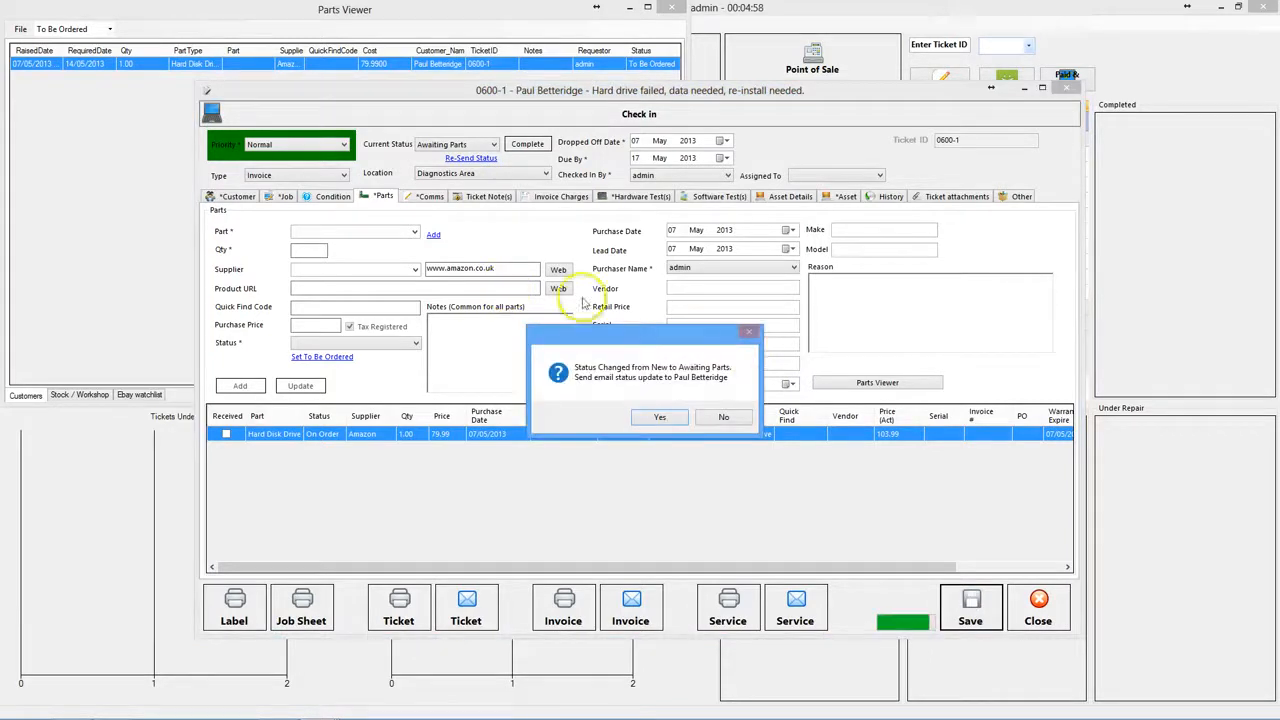
pyautogui.click(720, 417)
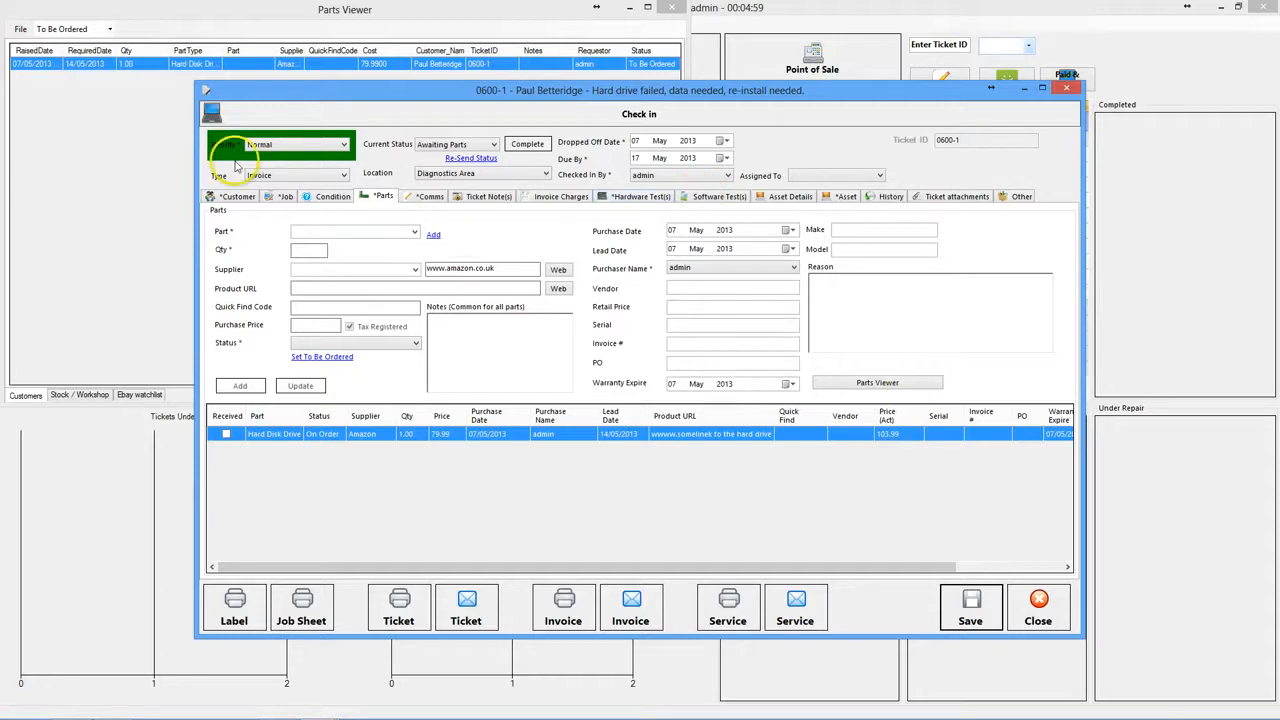
pyautogui.click(548, 10)
pyautogui.click(668, 7)
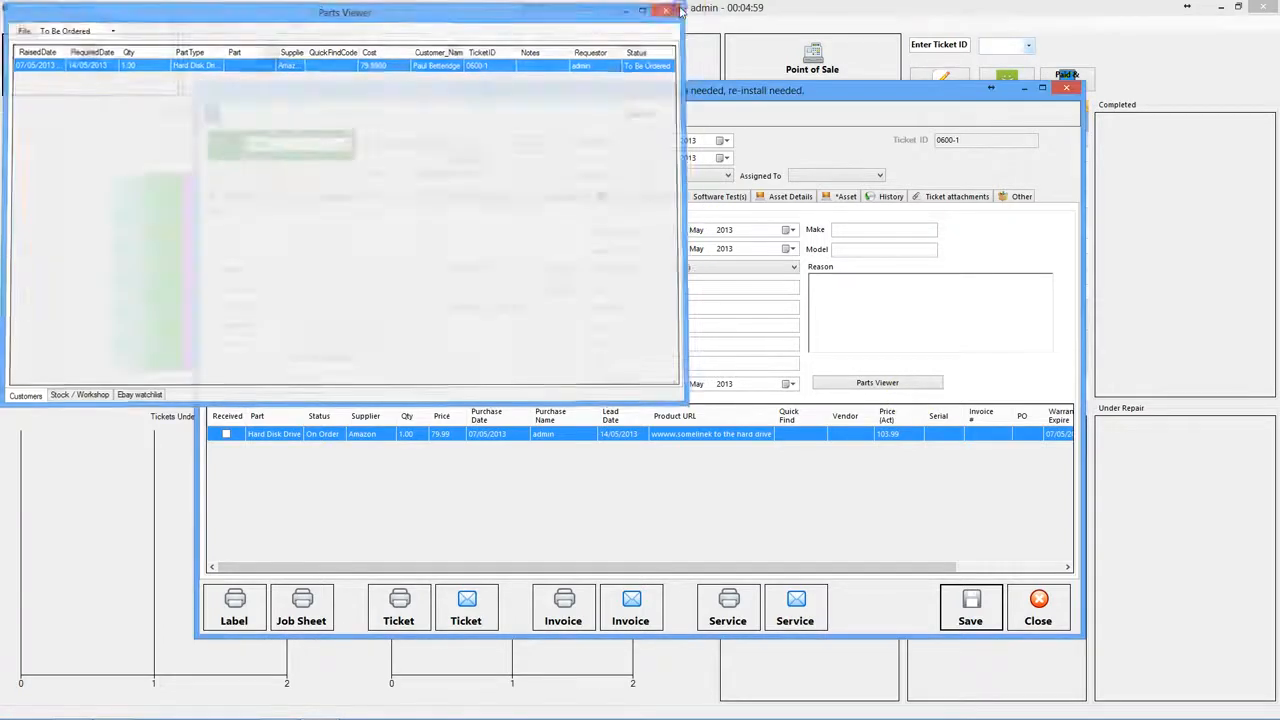
# - Filter Parts for Customer Tickets to On Order and open the hard drive's ticket
pyautogui.click(106, 23)
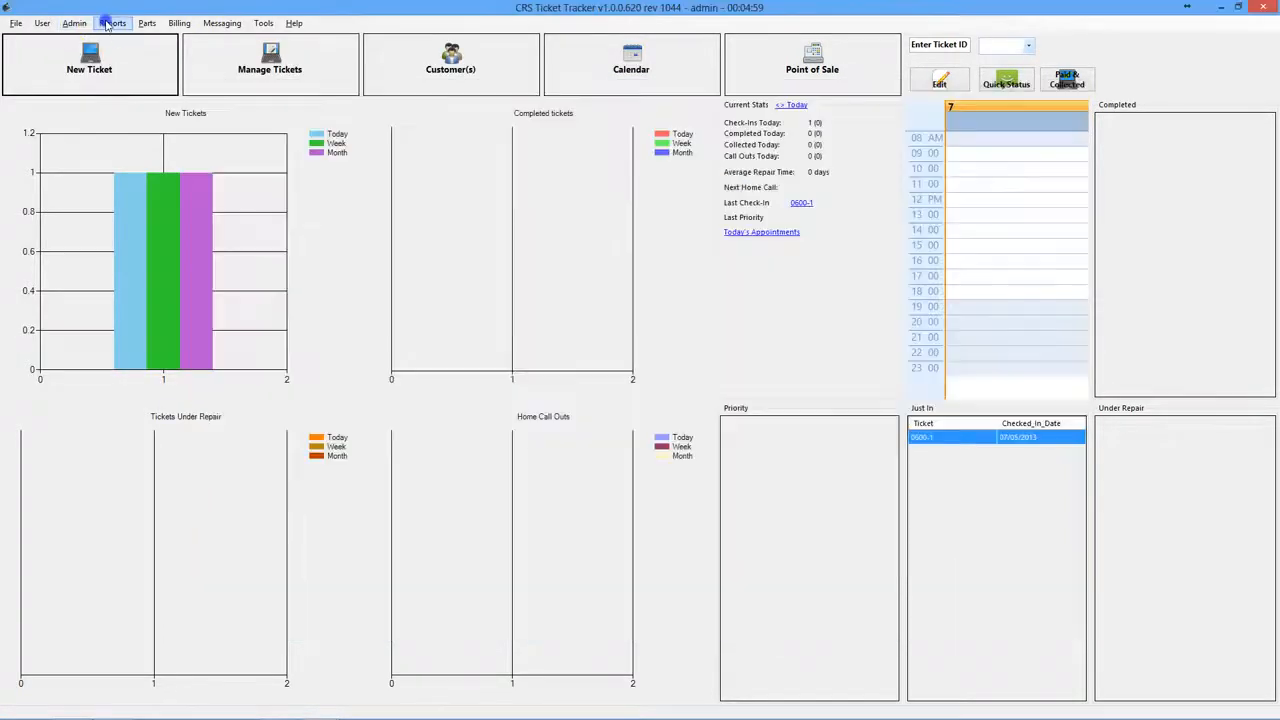
pyautogui.click(146, 23)
pyautogui.click(147, 24)
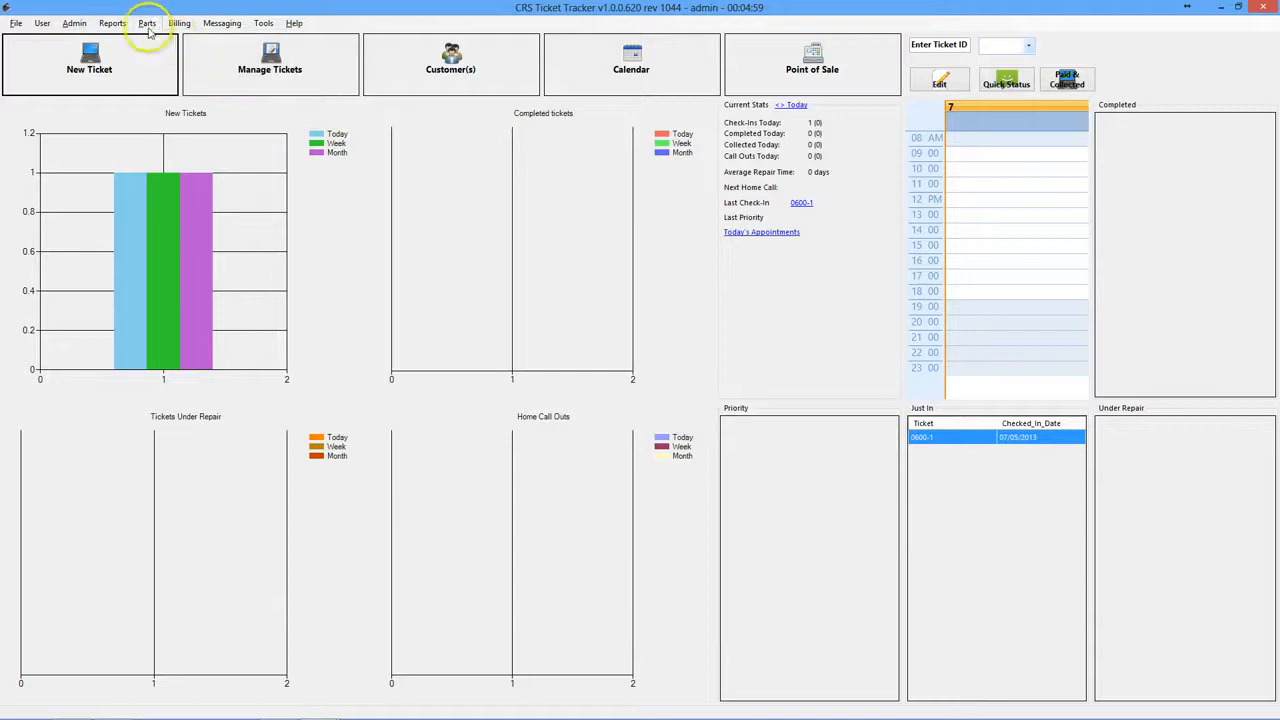
pyautogui.click(147, 23)
pyautogui.click(172, 38)
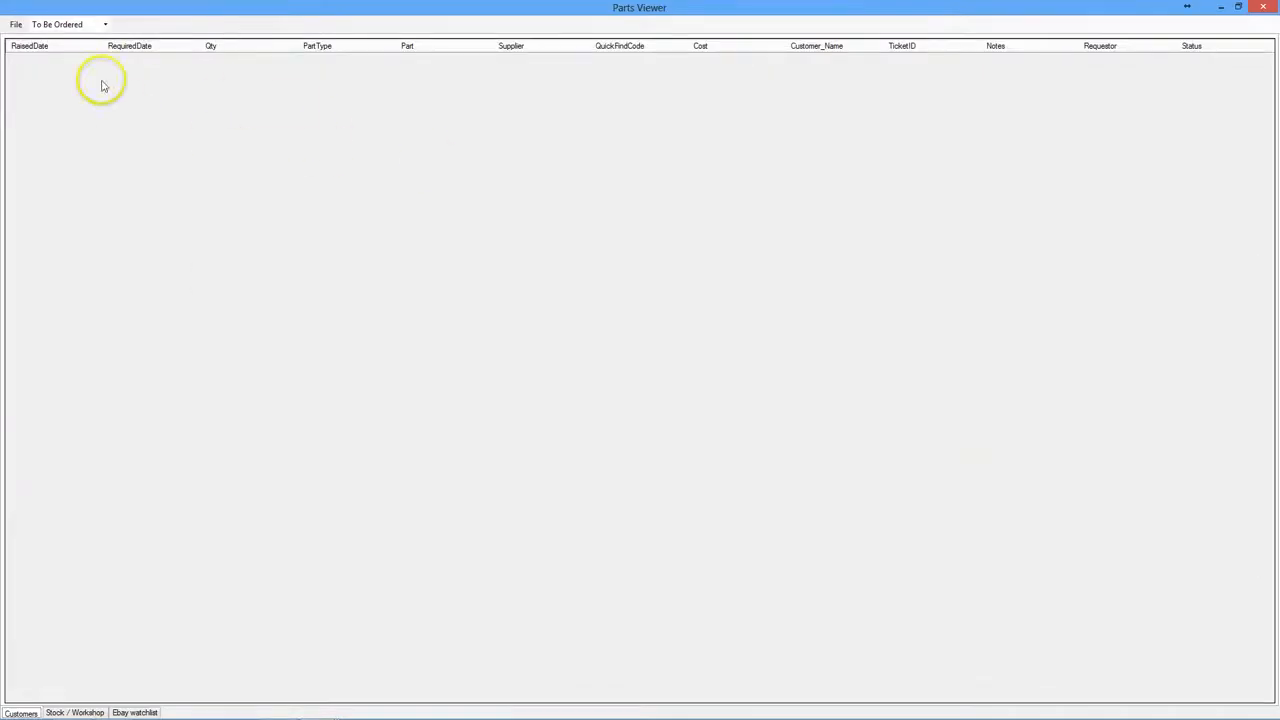
pyautogui.click(107, 27)
pyautogui.click(77, 47)
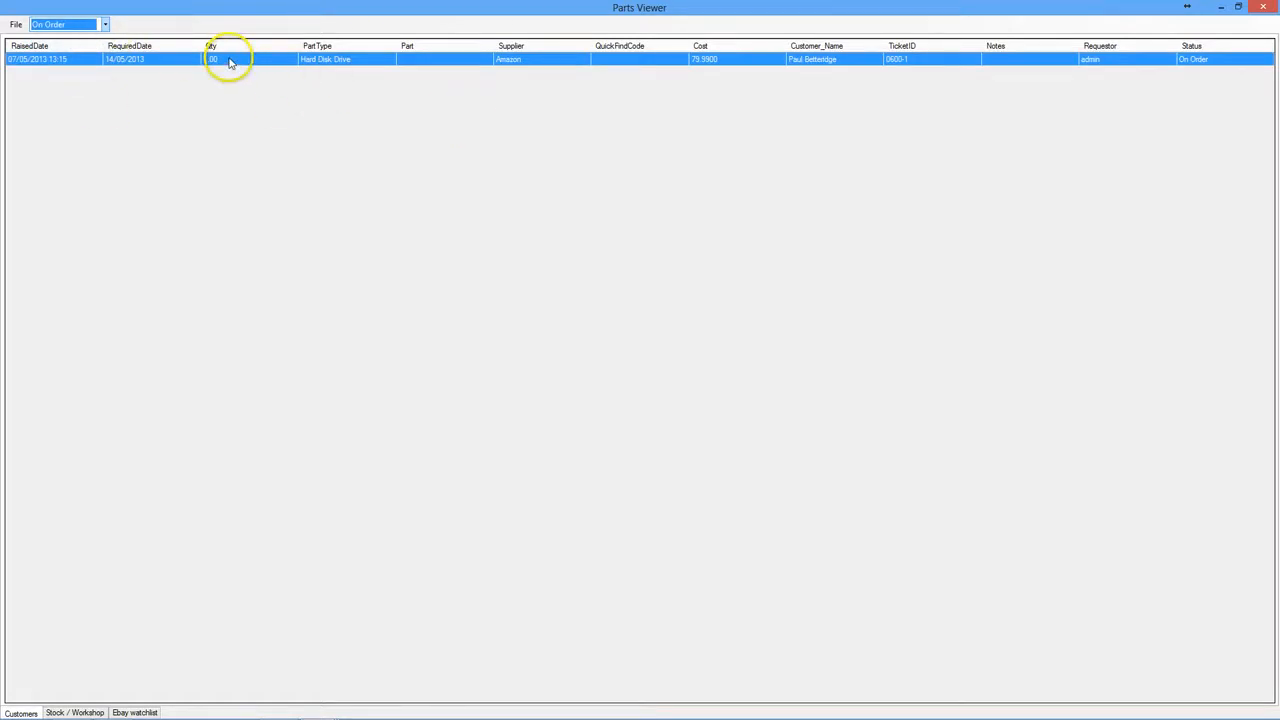
pyautogui.click(229, 61)
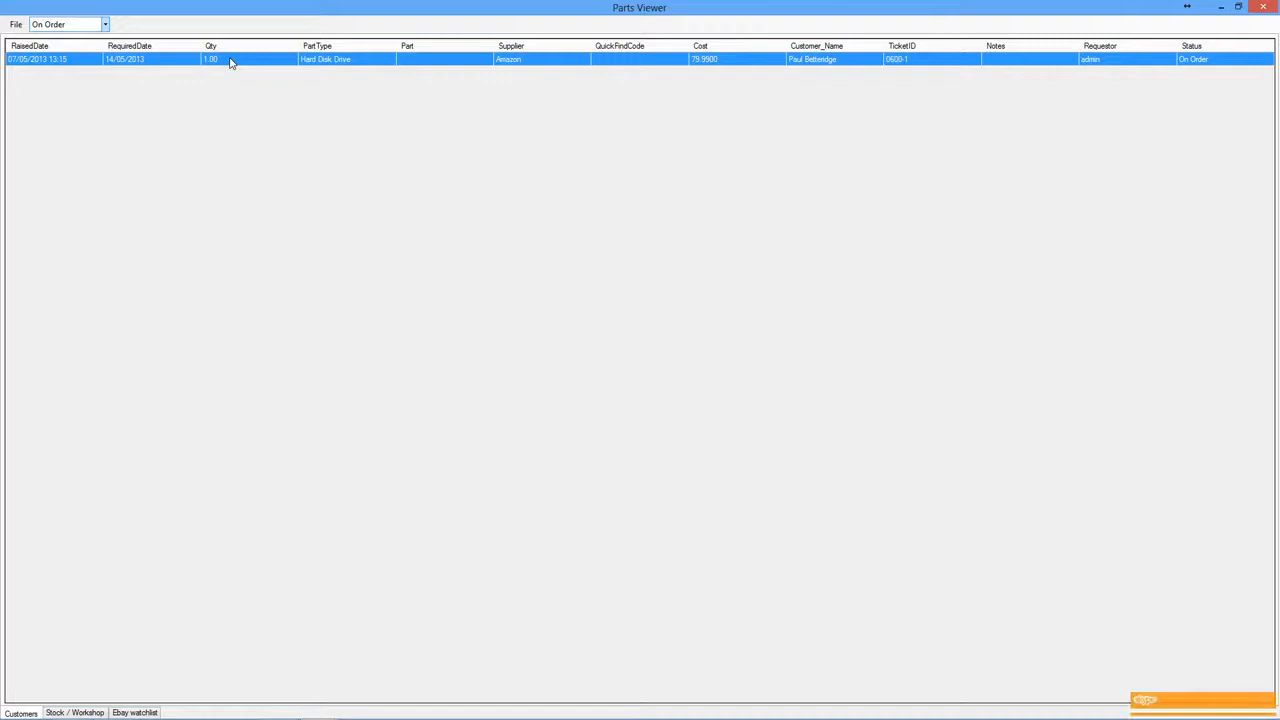
pyautogui.doubleClick(229, 61)
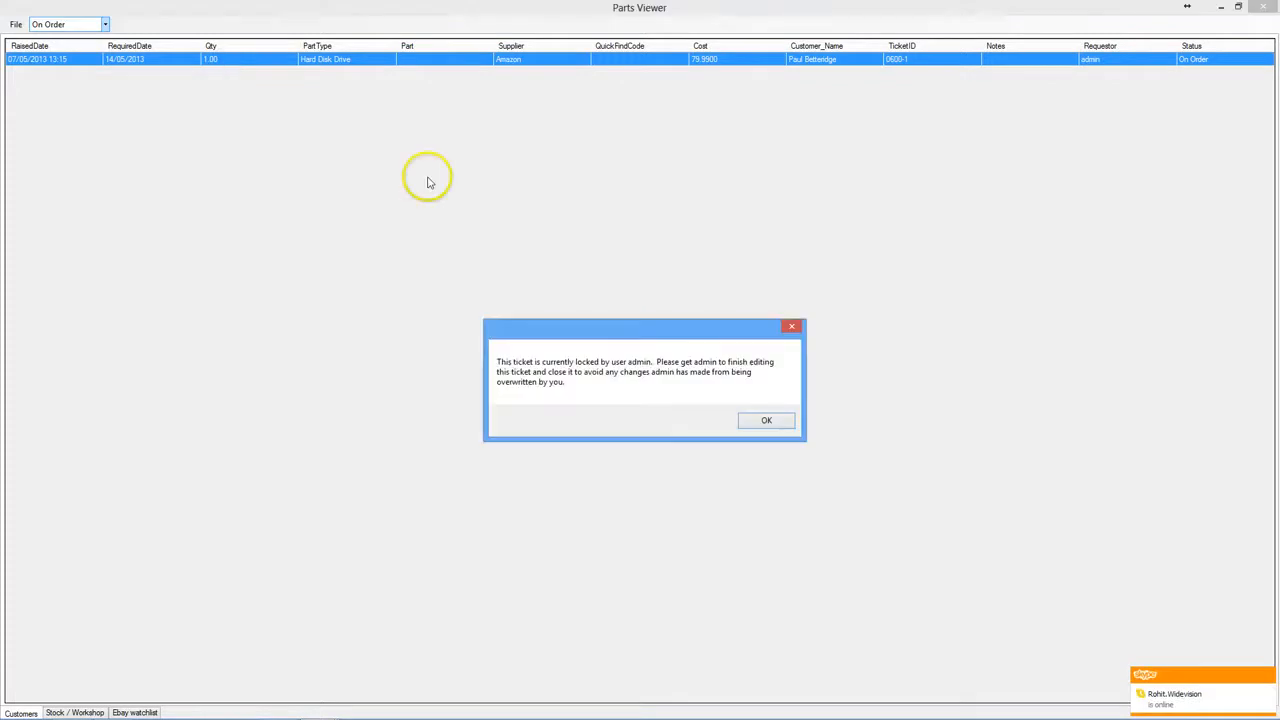
# - Dismiss the ticket-locked warning and close the duplicate 0600-1 ticket window
pyautogui.click(766, 421)
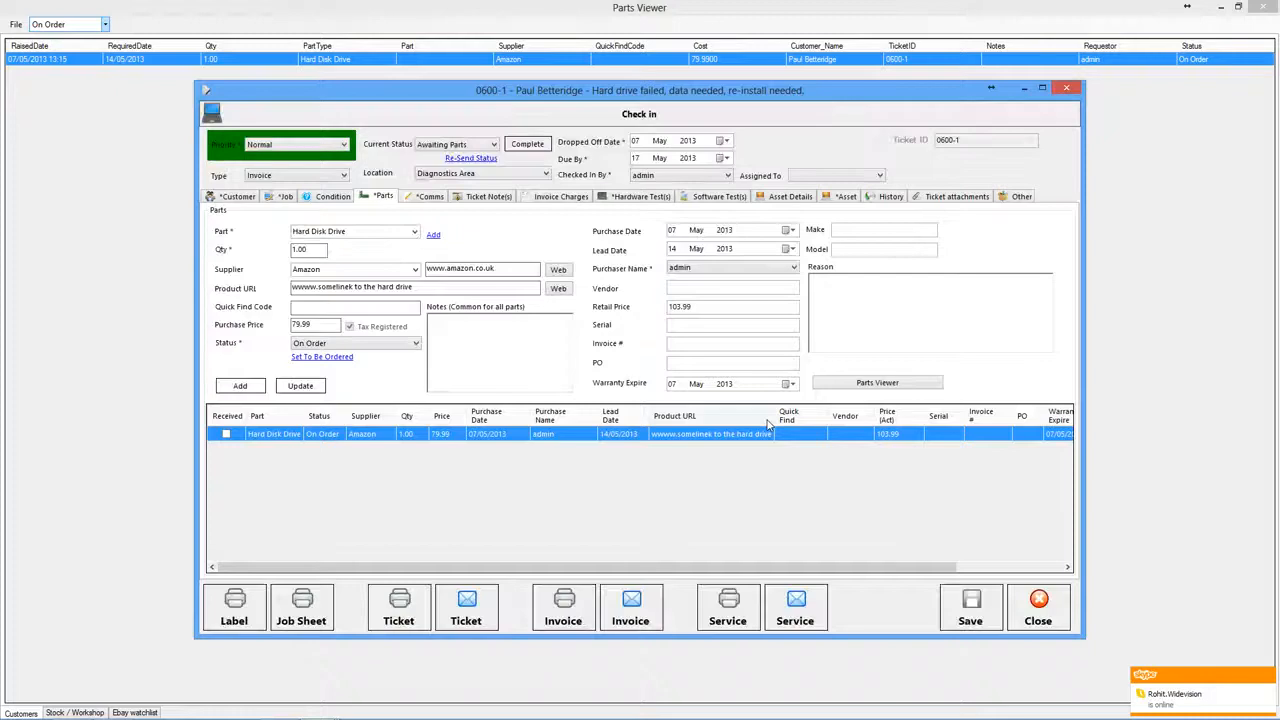
pyautogui.click(316, 708)
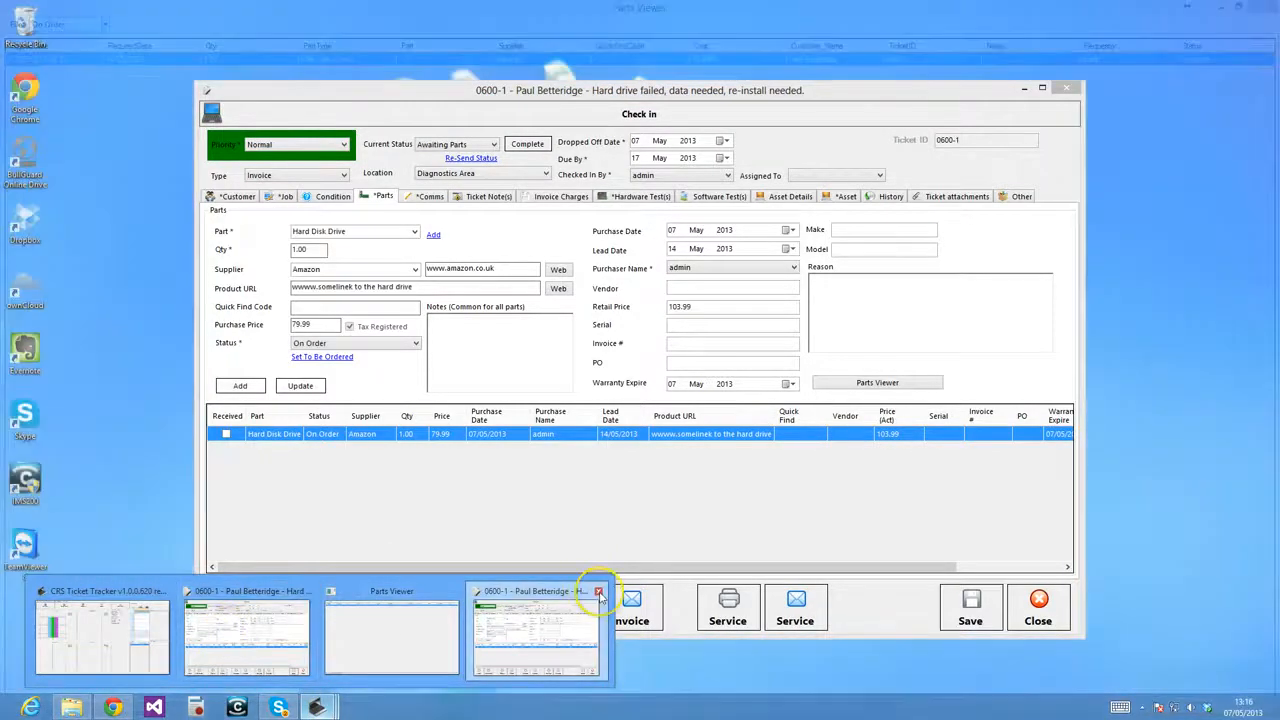
pyautogui.click(598, 592)
pyautogui.click(414, 590)
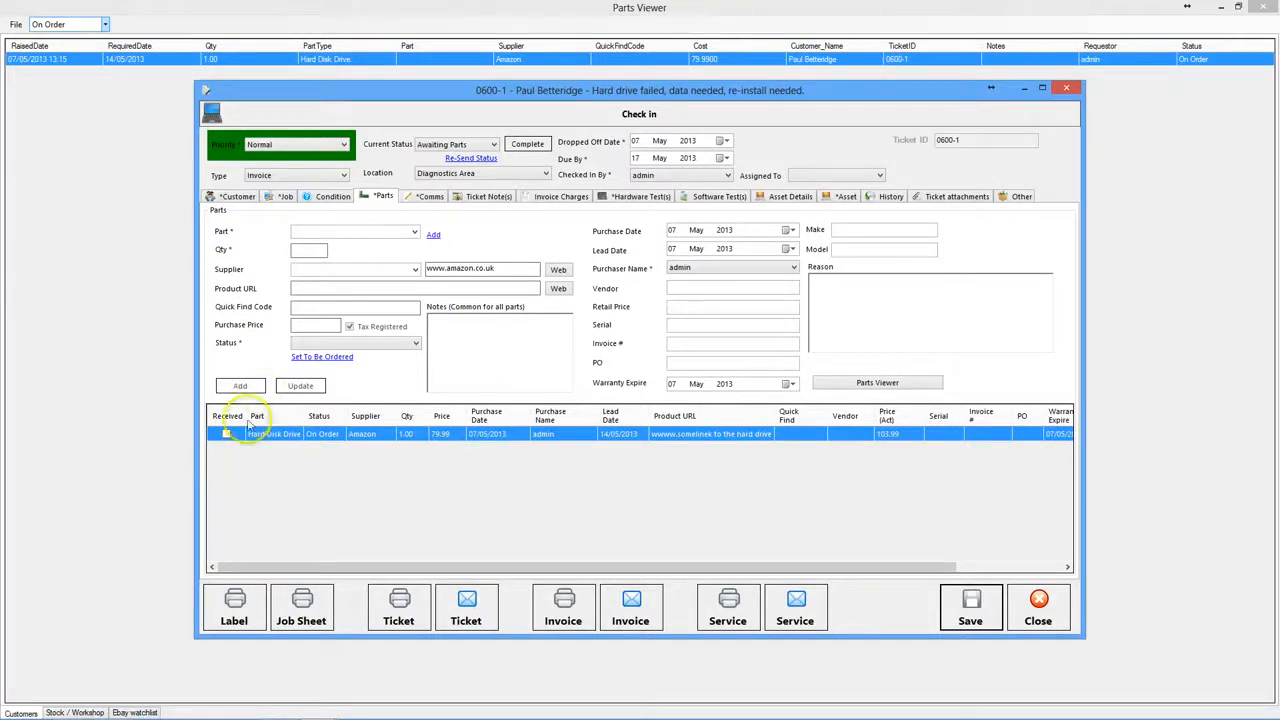
# - Set the Hard Disk Drive part to Allocated and save the ticket
pyautogui.click(323, 435)
pyautogui.click(387, 344)
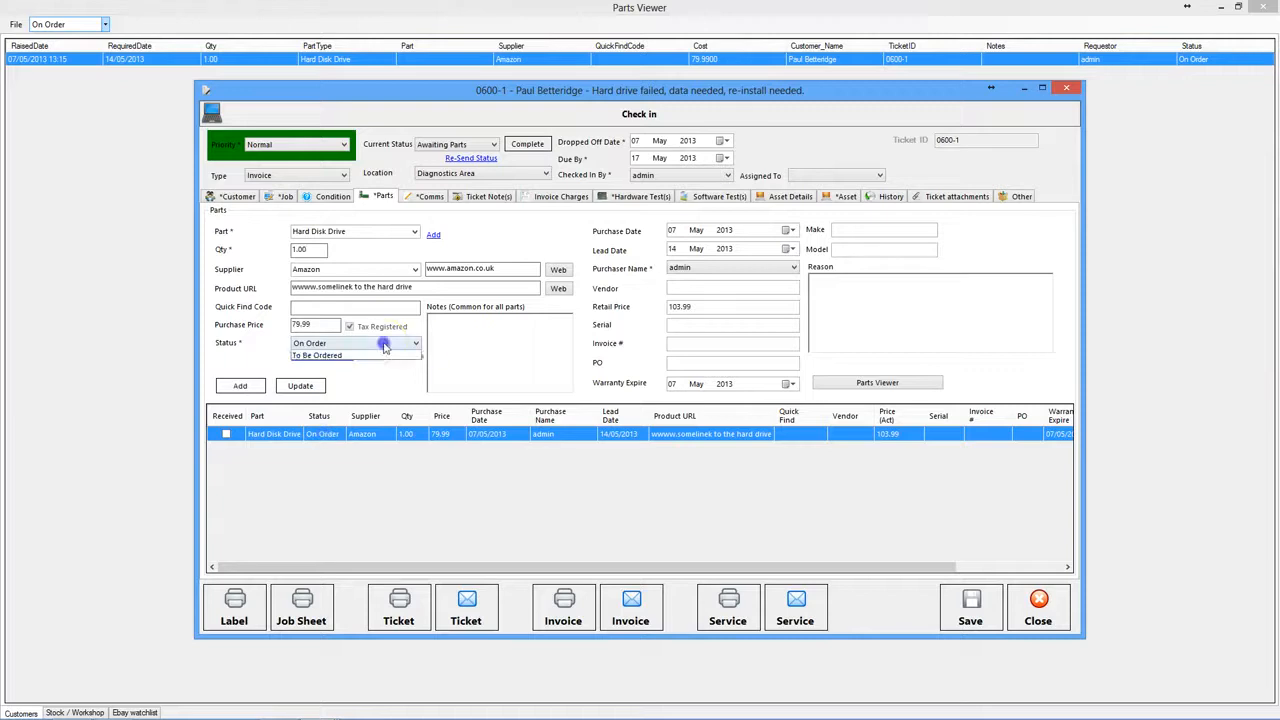
pyautogui.click(322, 356)
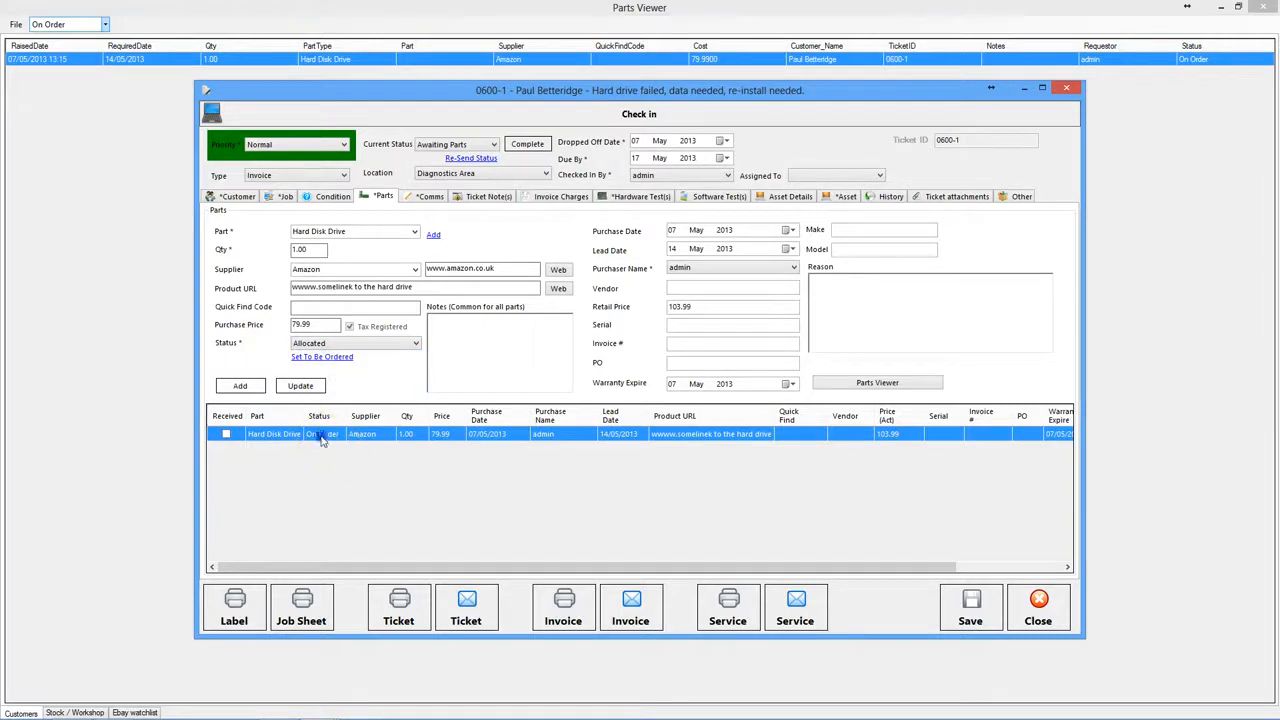
pyautogui.click(336, 343)
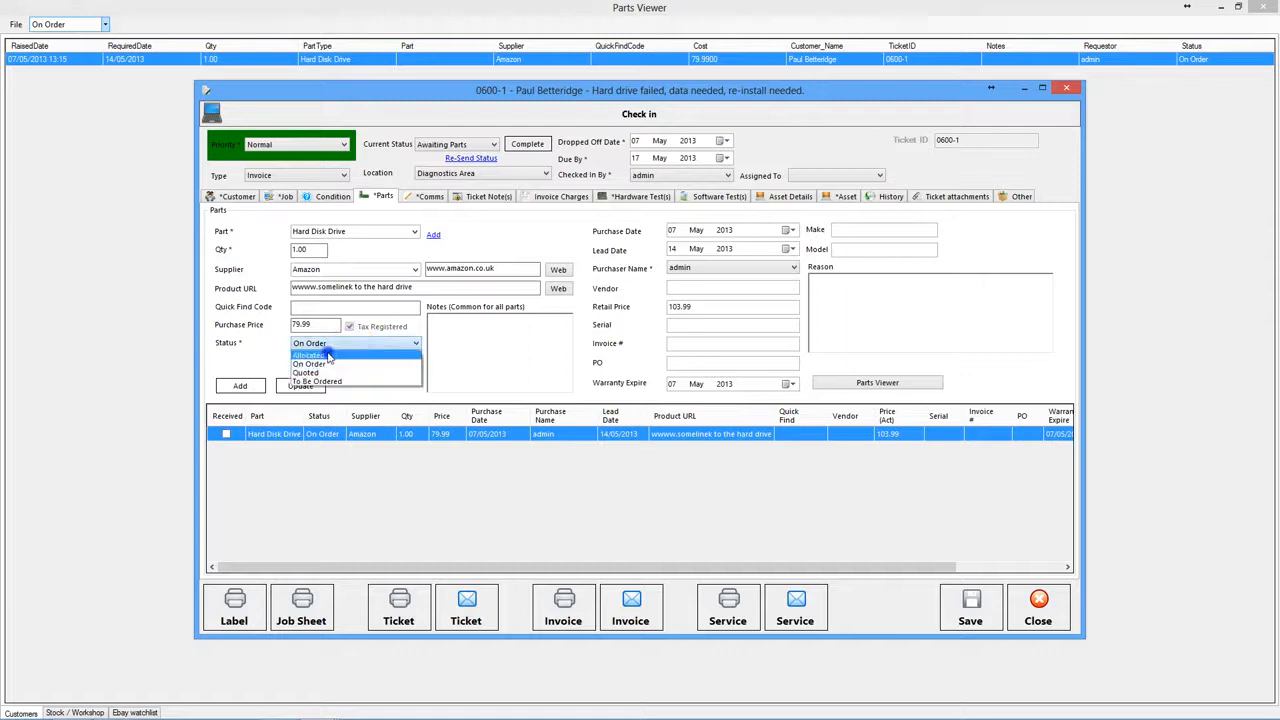
pyautogui.click(328, 357)
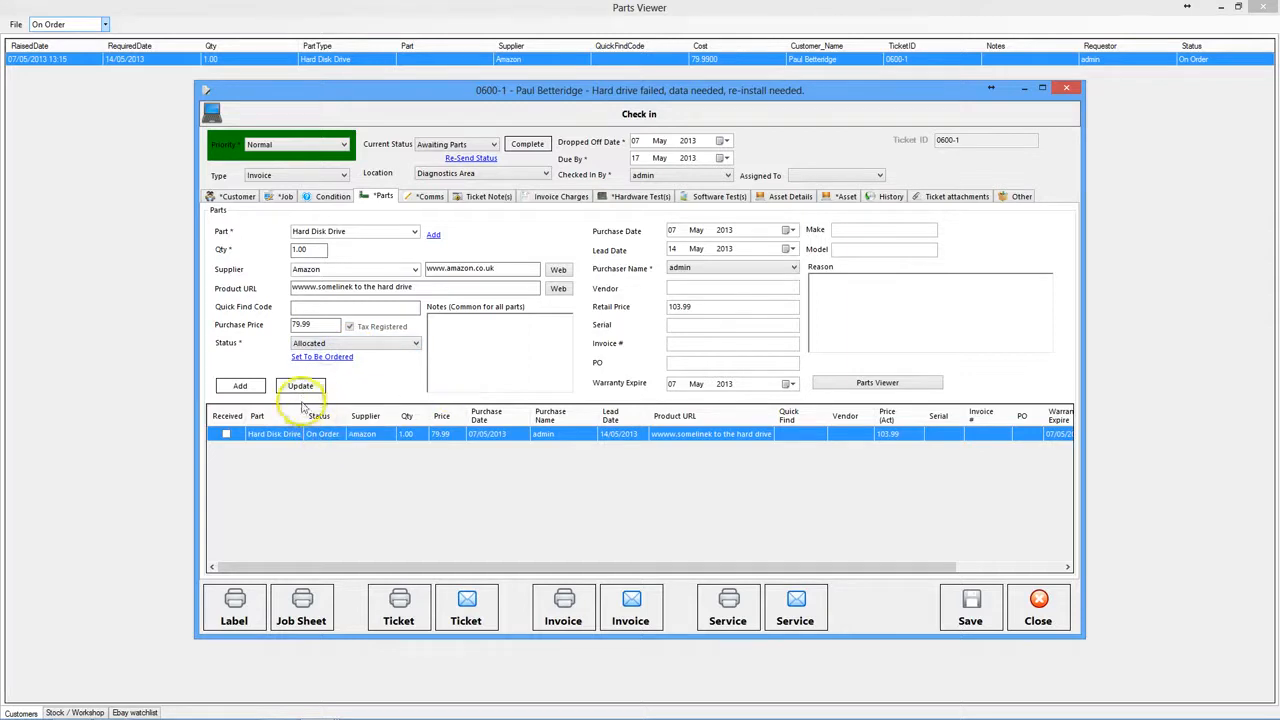
pyautogui.click(300, 387)
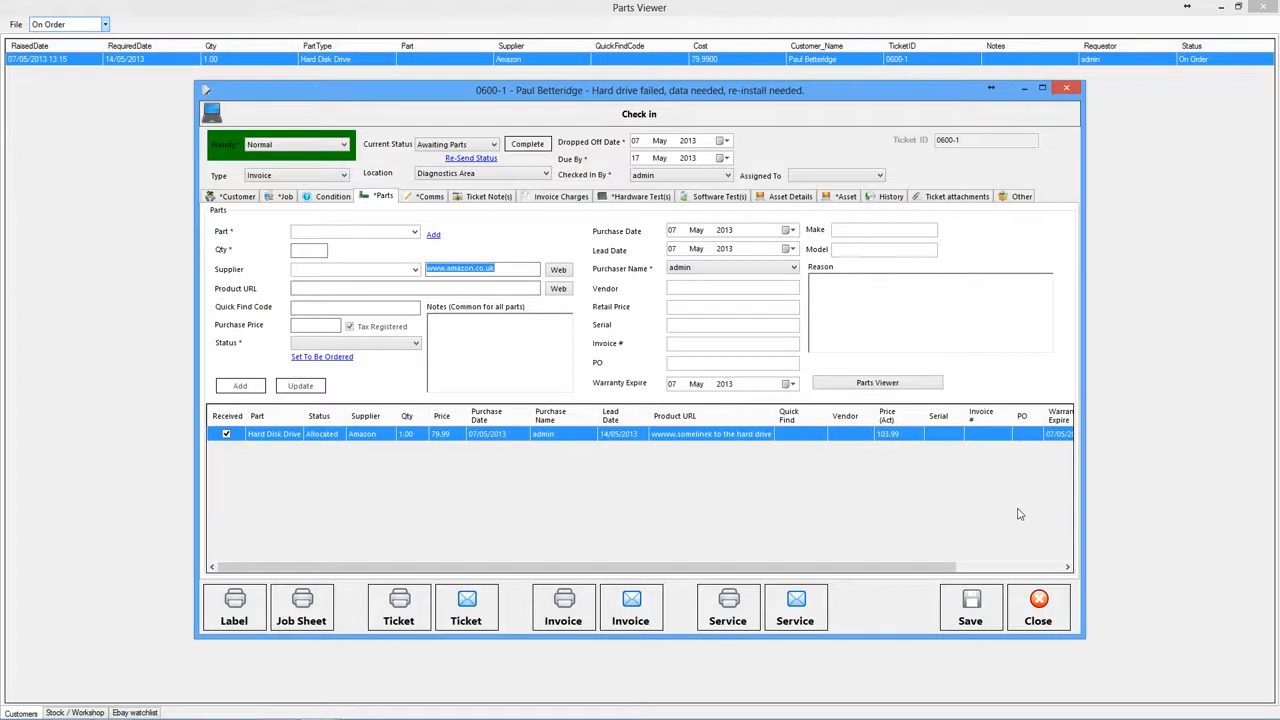
pyautogui.click(966, 614)
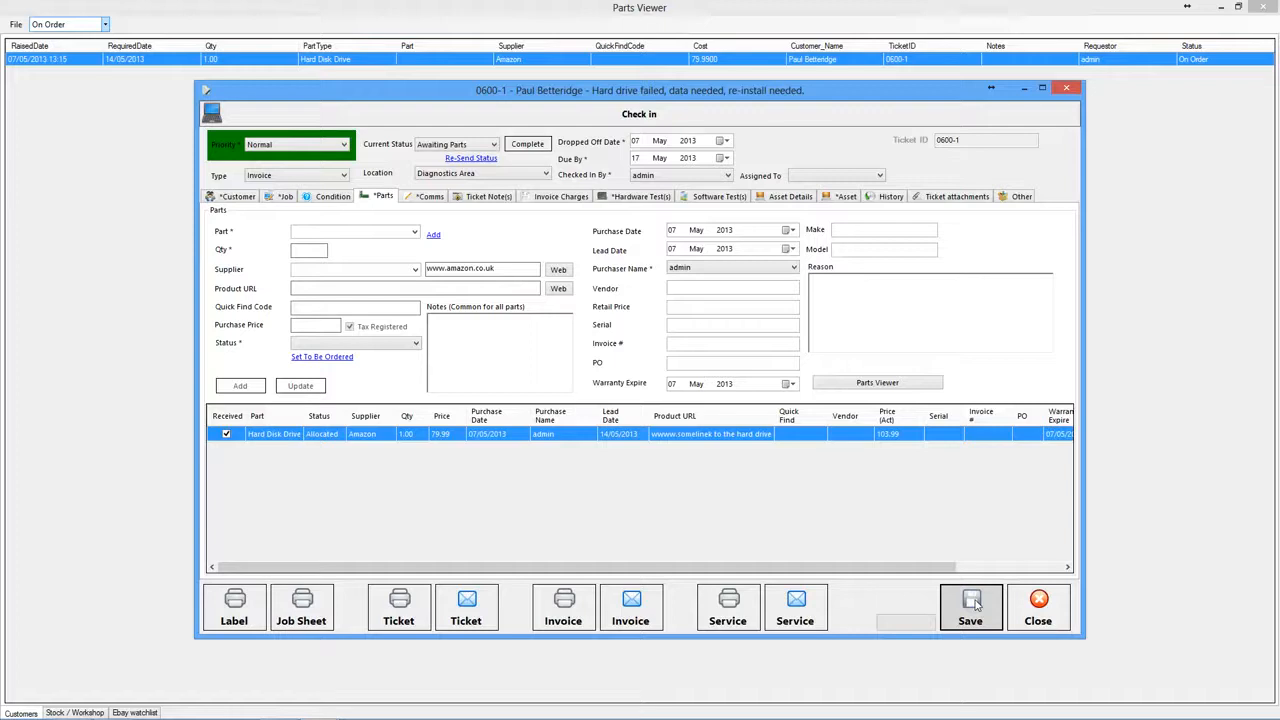
# - Filter the Parts Viewer by On Order, Allocated and To Be Ordered to check the drive
pyautogui.click(104, 21)
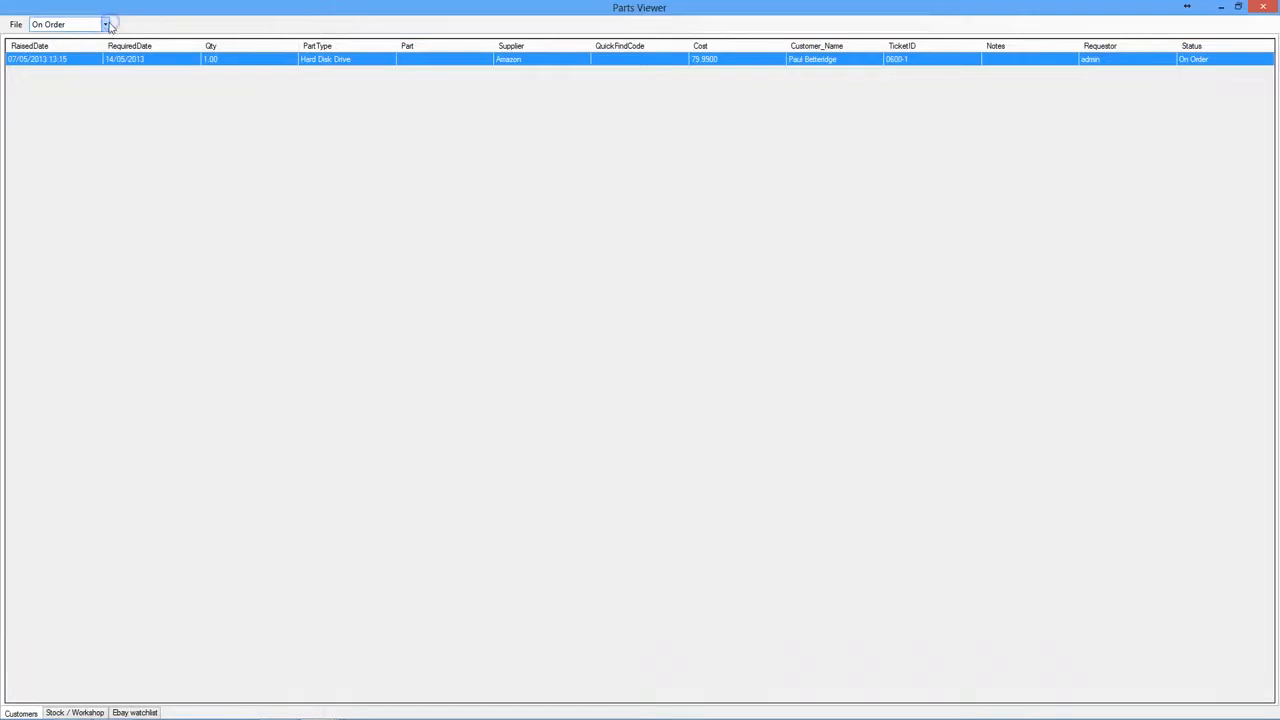
pyautogui.click(104, 23)
pyautogui.click(69, 47)
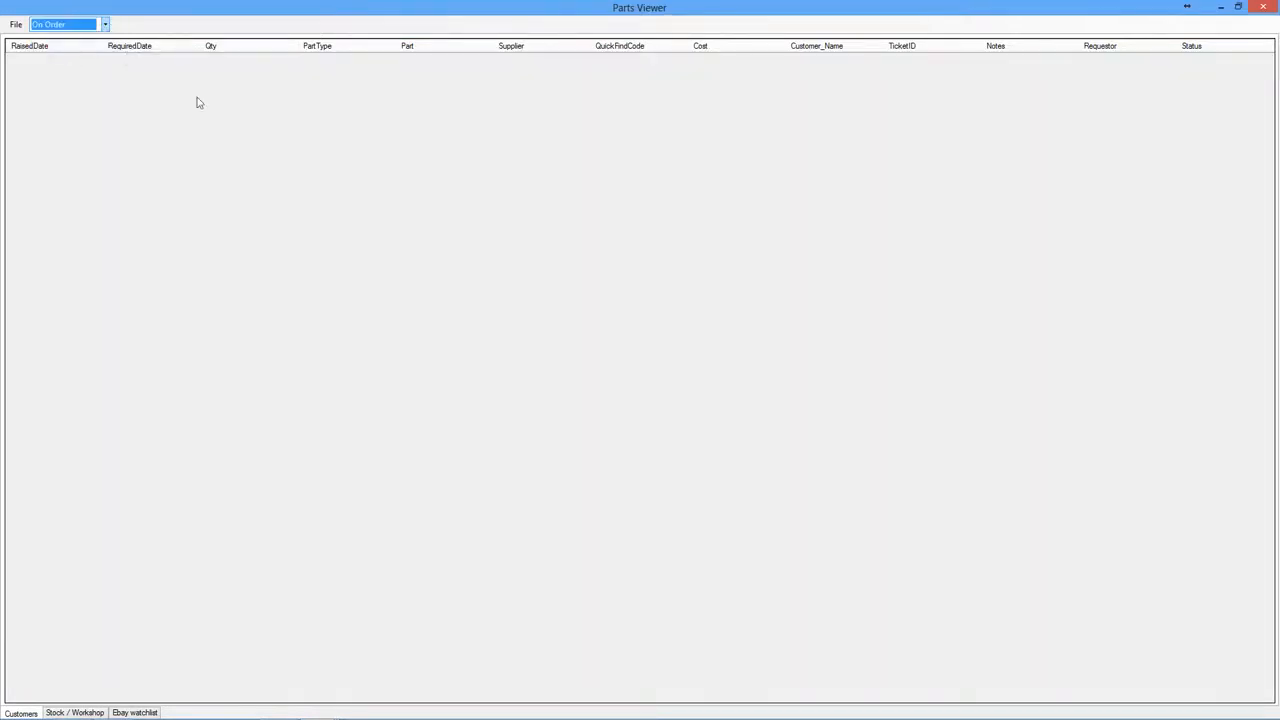
pyautogui.click(105, 23)
pyautogui.click(48, 57)
pyautogui.click(105, 23)
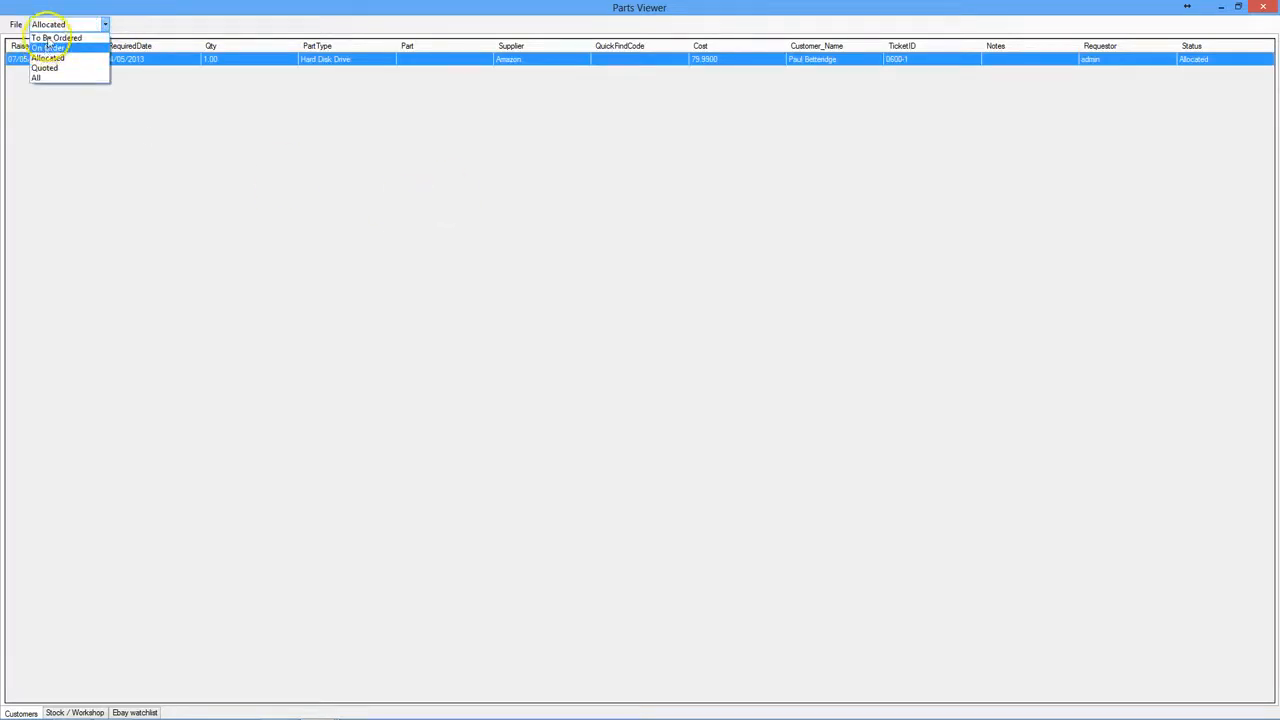
pyautogui.click(52, 37)
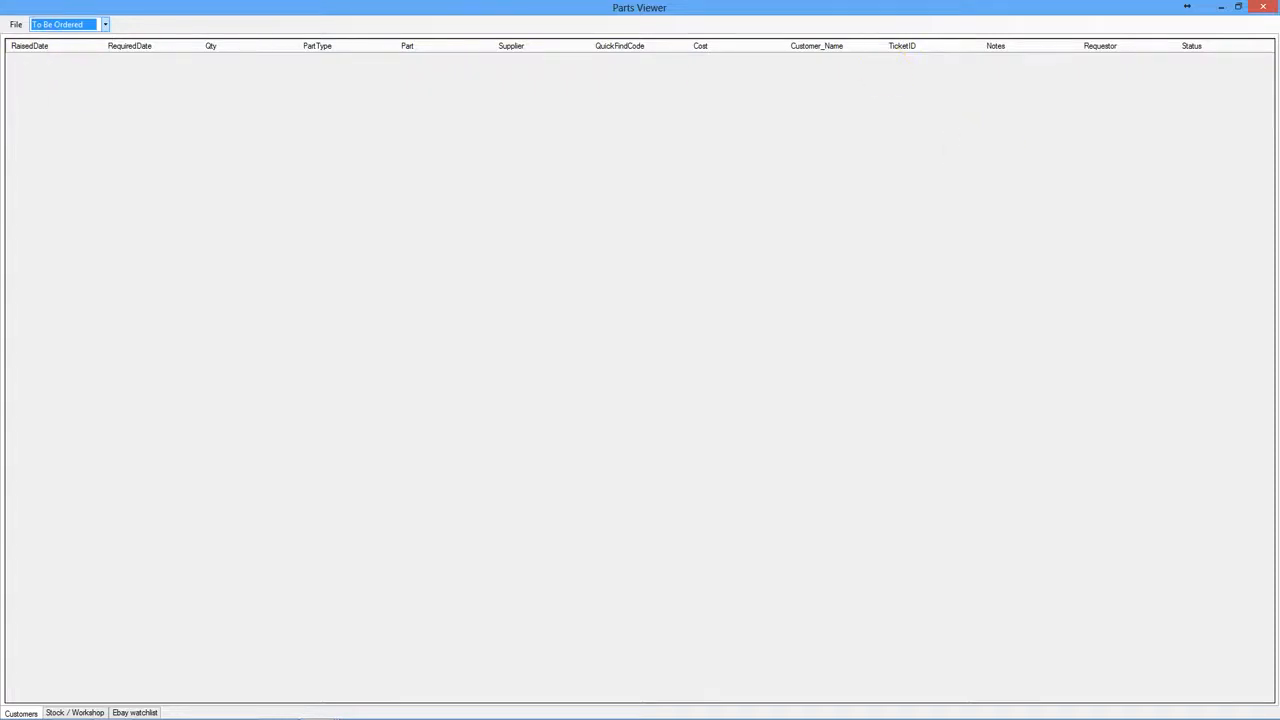
# - Close Parts Viewer and the ticket's check-in window
pyautogui.click(1260, 8)
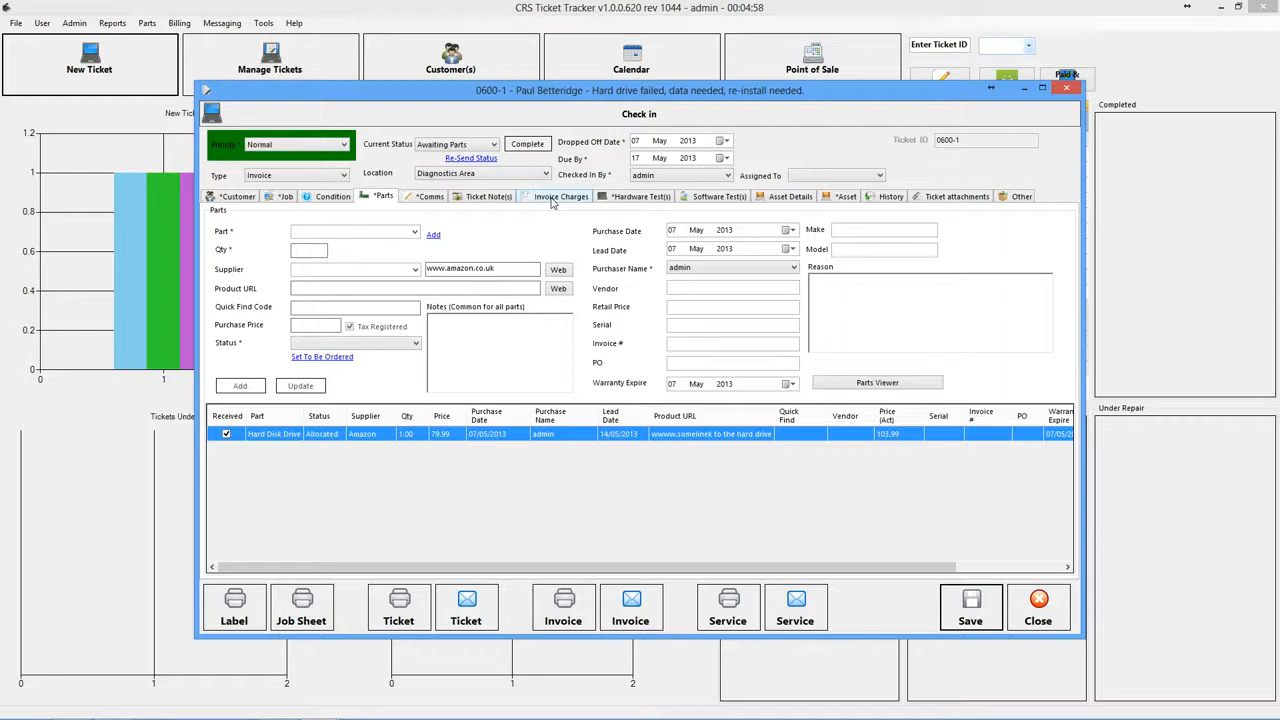
pyautogui.moveTo(657, 96); pyautogui.dragTo(620, 62)
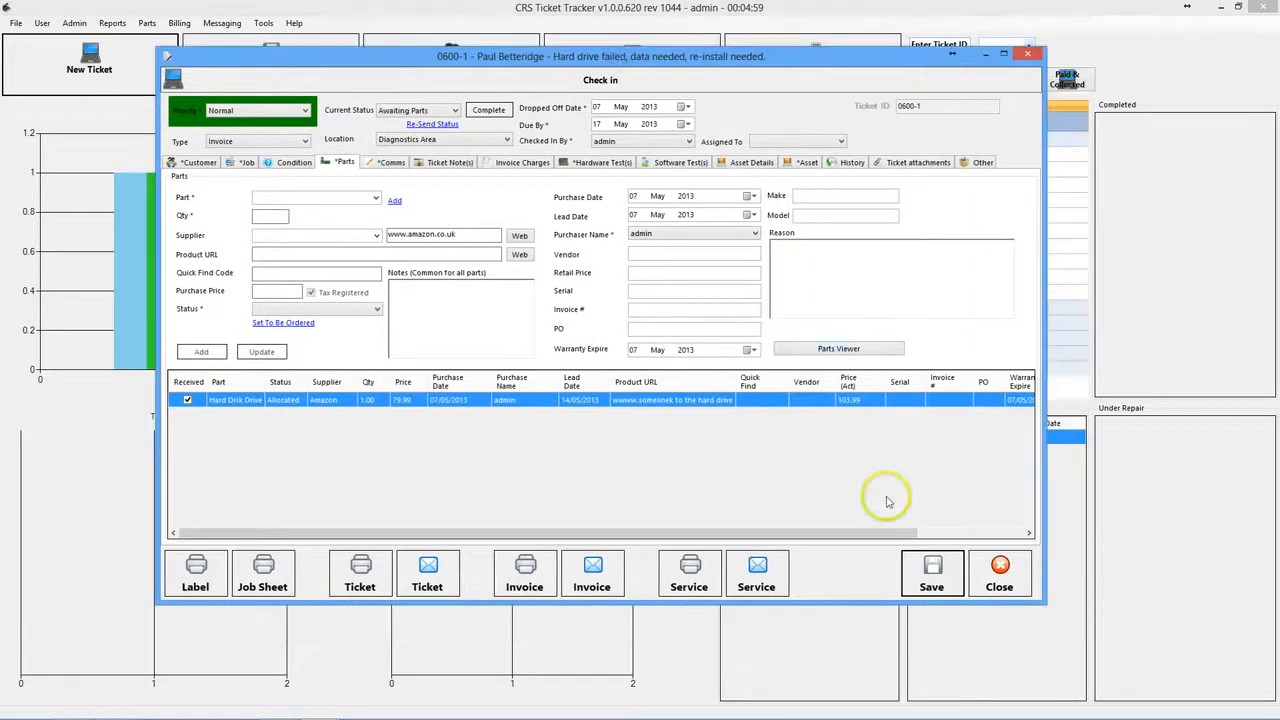
pyautogui.click(999, 574)
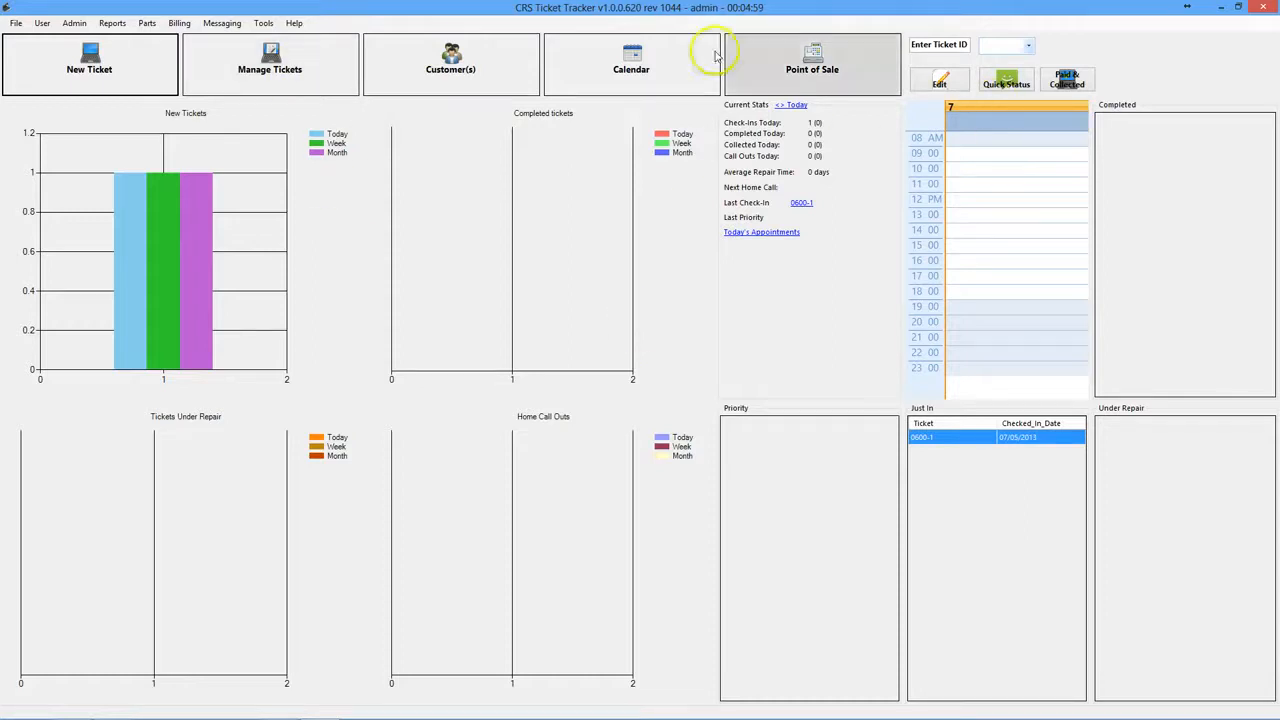
# - Open ticket 0600-1 from Manage Tickets at its Invoice Charges
pyautogui.click(280, 72)
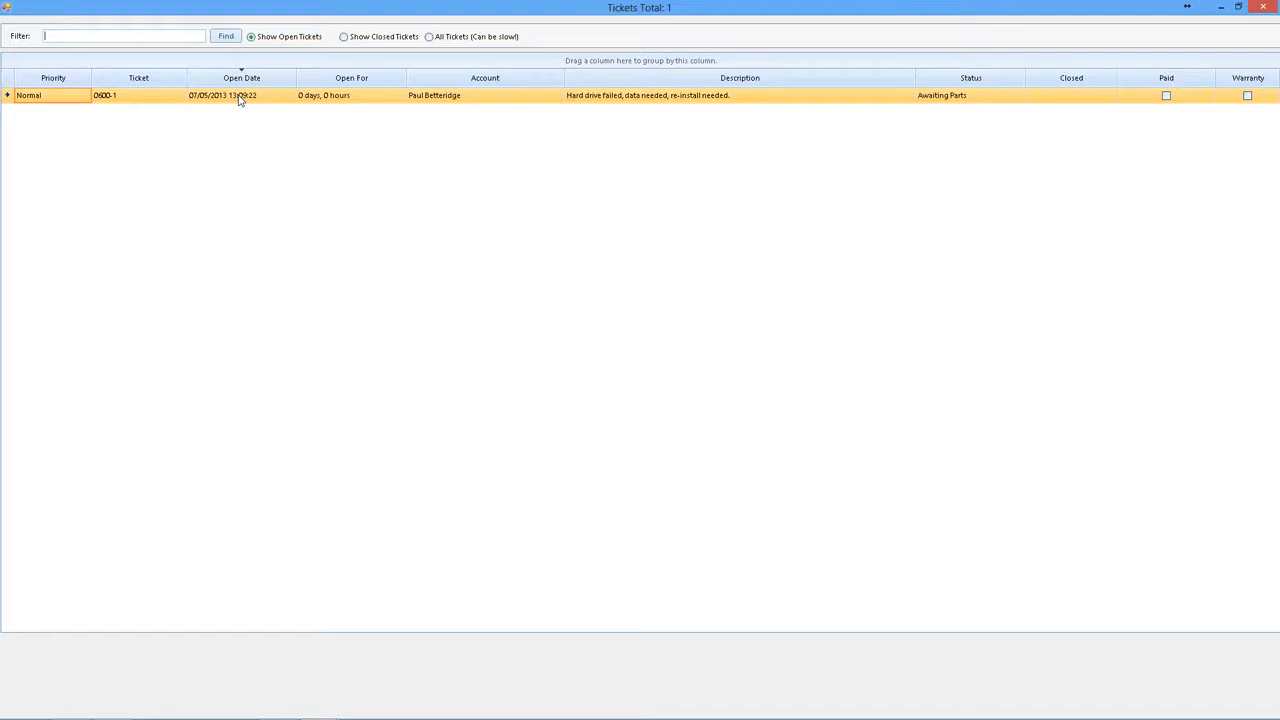
pyautogui.click(239, 98)
pyautogui.click(930, 208)
pyautogui.doubleClick(571, 229)
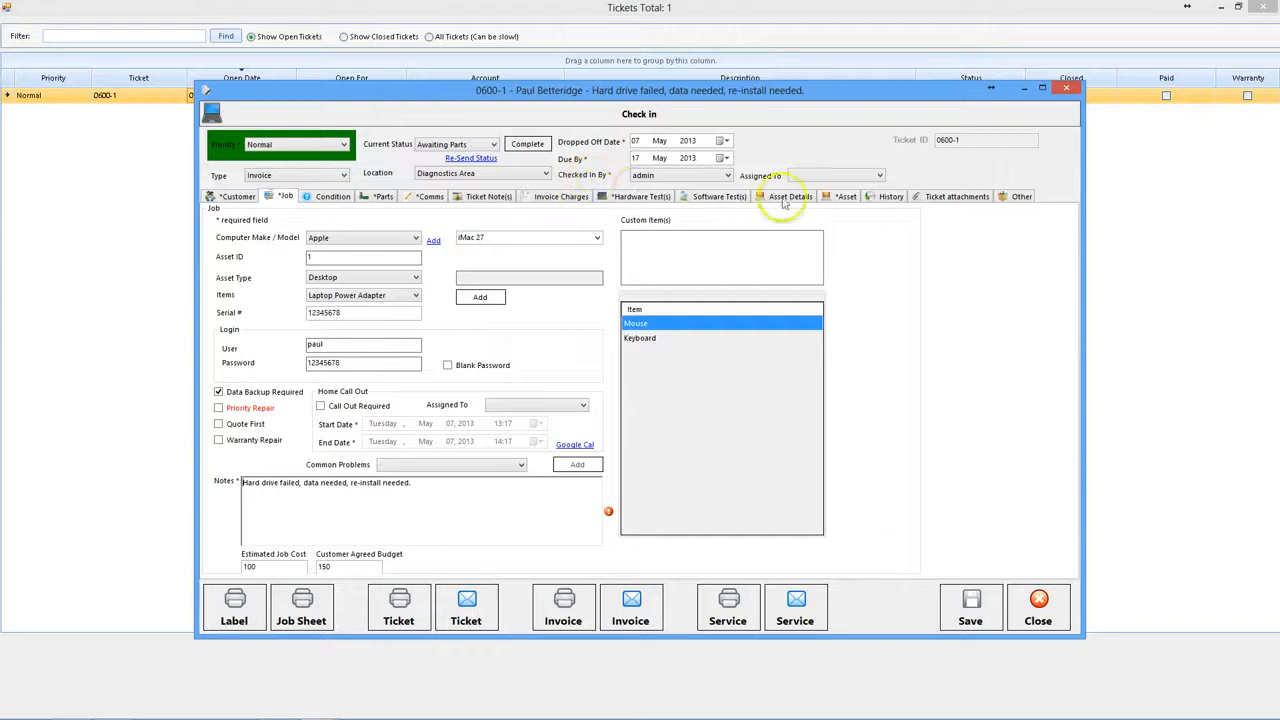
pyautogui.click(553, 197)
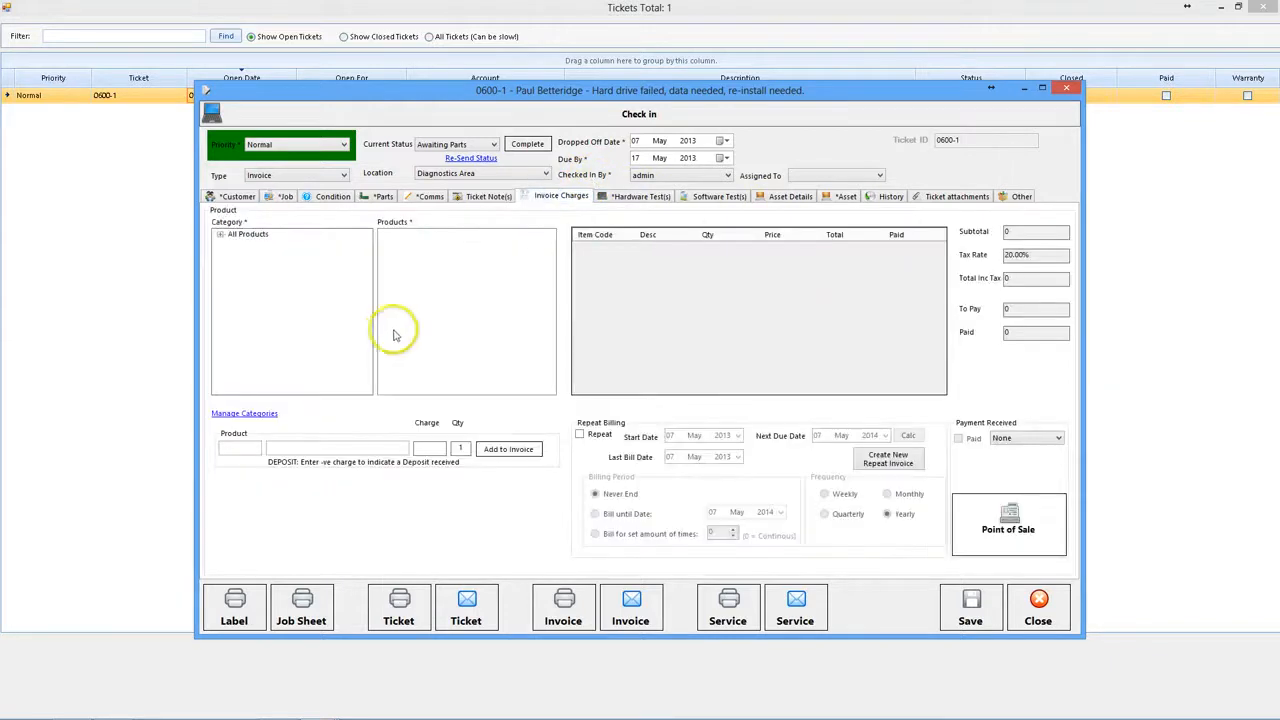
# - Add a PART charge for the Hard Disk Drive at 79.99
pyautogui.click(275, 445)
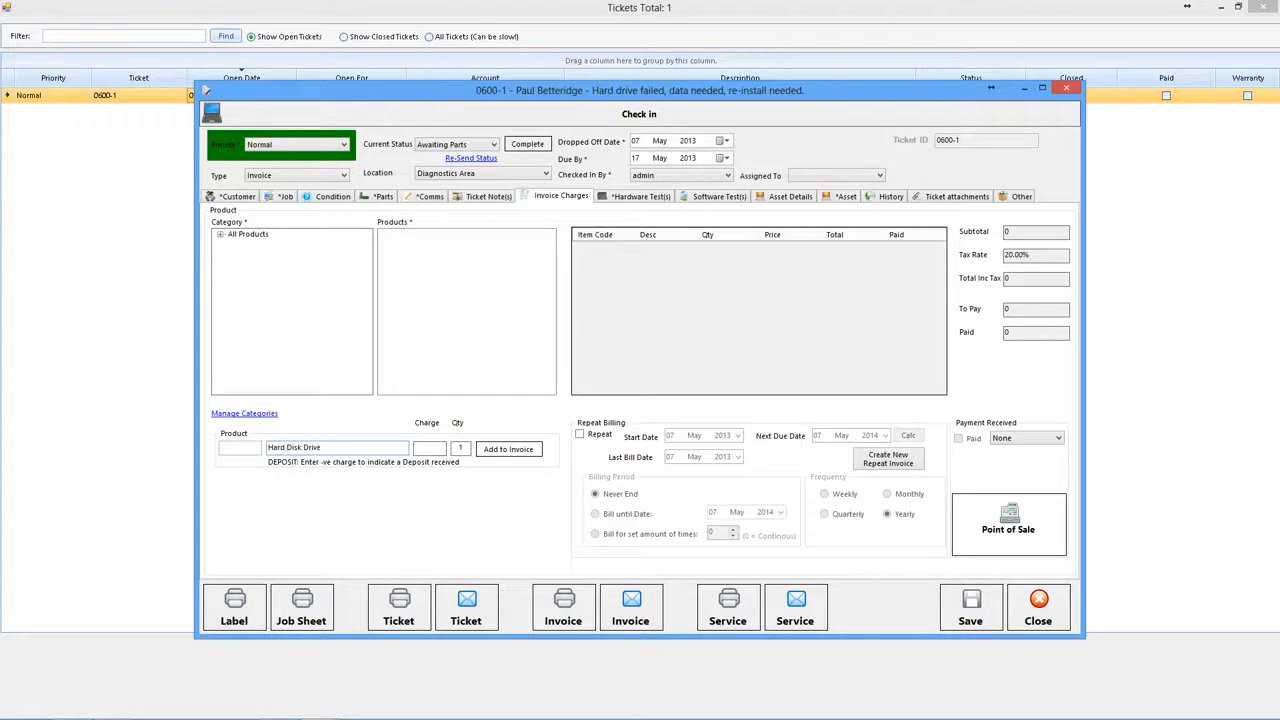
pyautogui.press('Tab')
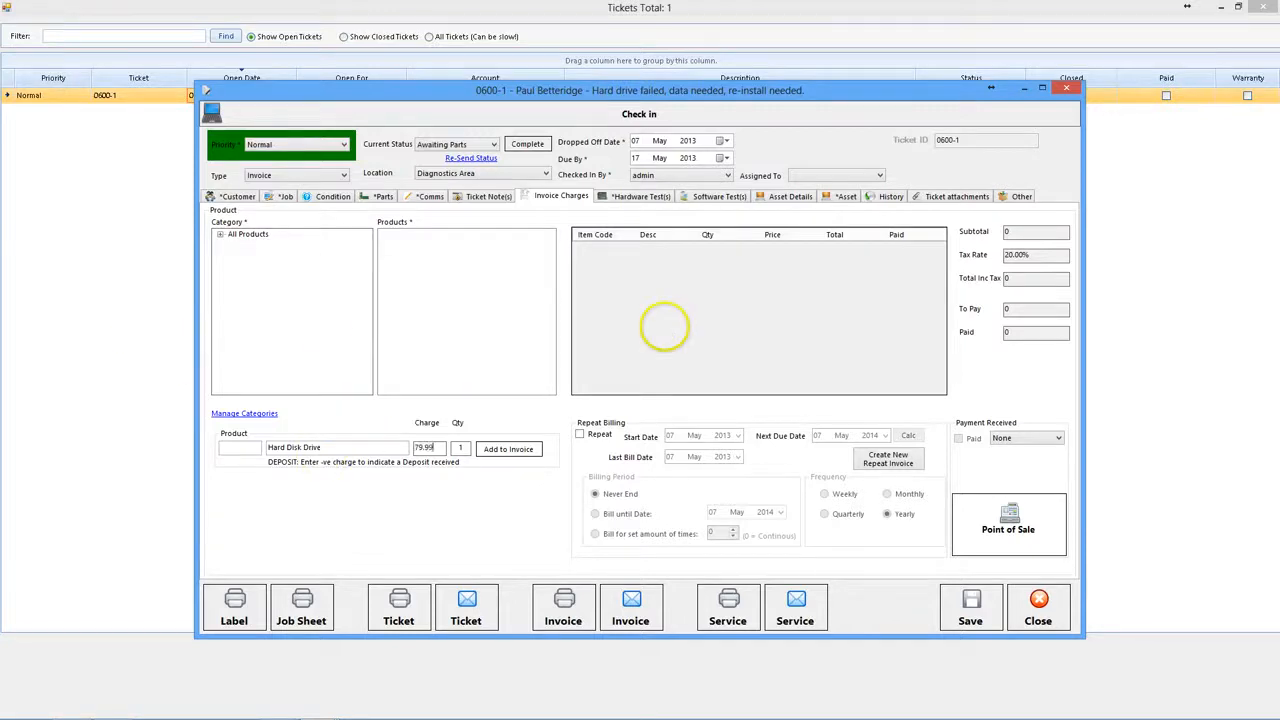
pyautogui.click(236, 447)
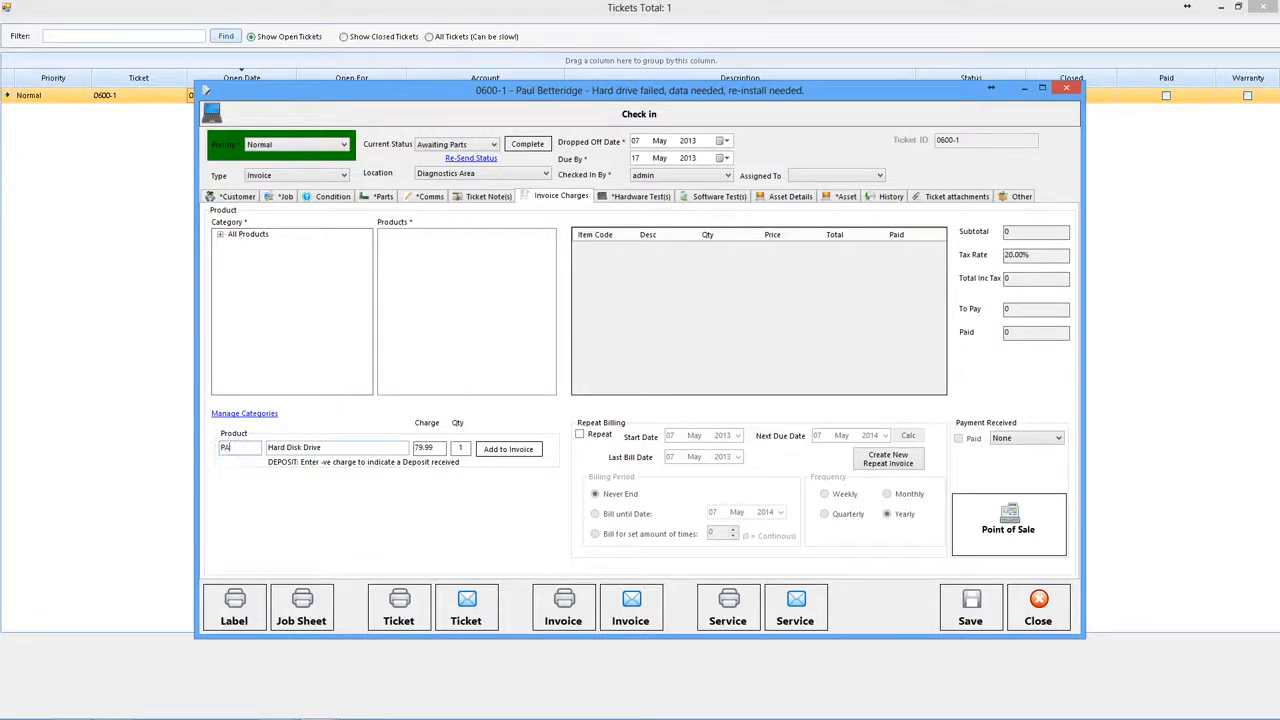
pyautogui.click(499, 449)
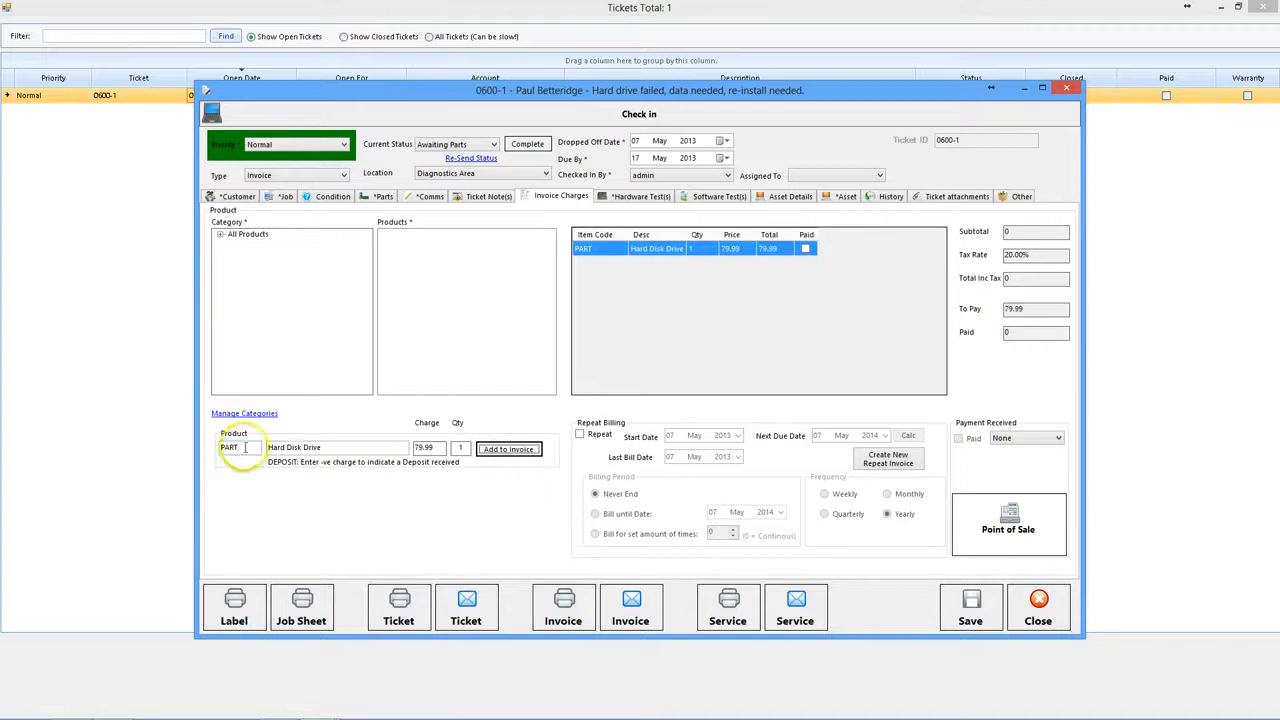
# - Add a LAB Labour charge at 49.99 and save the ticket
pyautogui.moveTo(239, 448); pyautogui.dragTo(107, 457)
pyautogui.write('LAB')
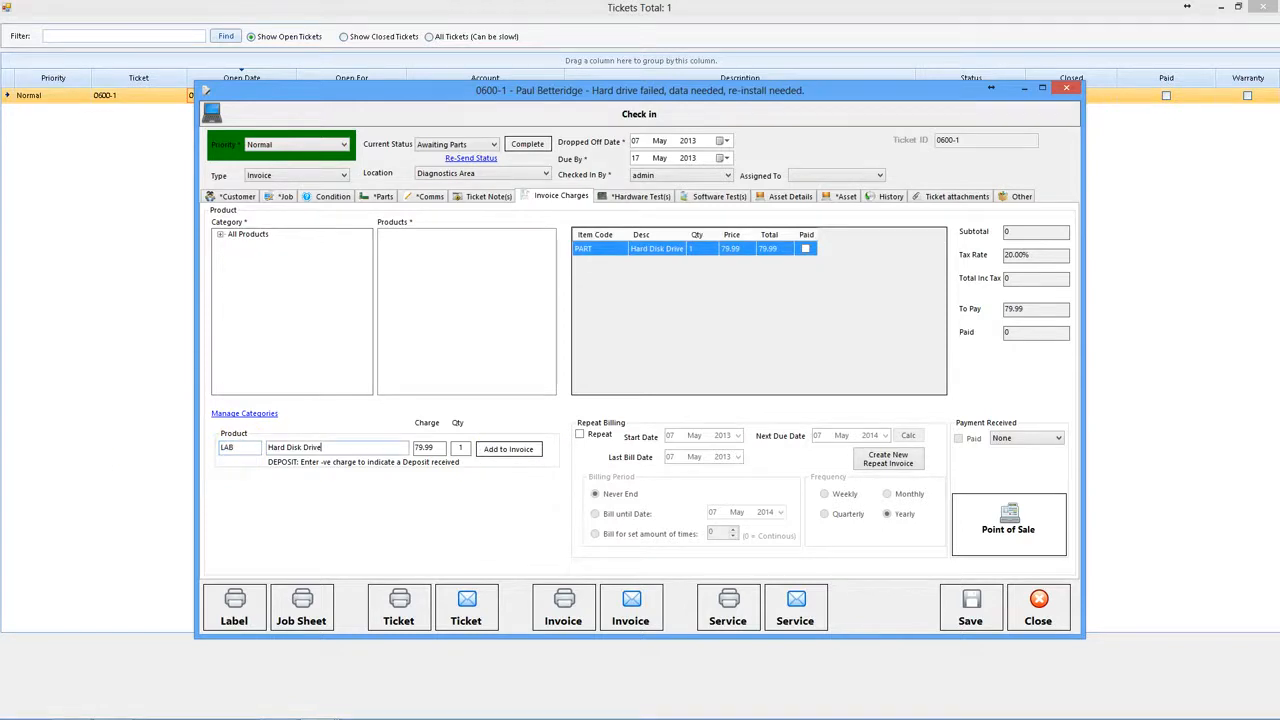
pyautogui.press('Tab')
pyautogui.write('L')
pyautogui.click(508, 449)
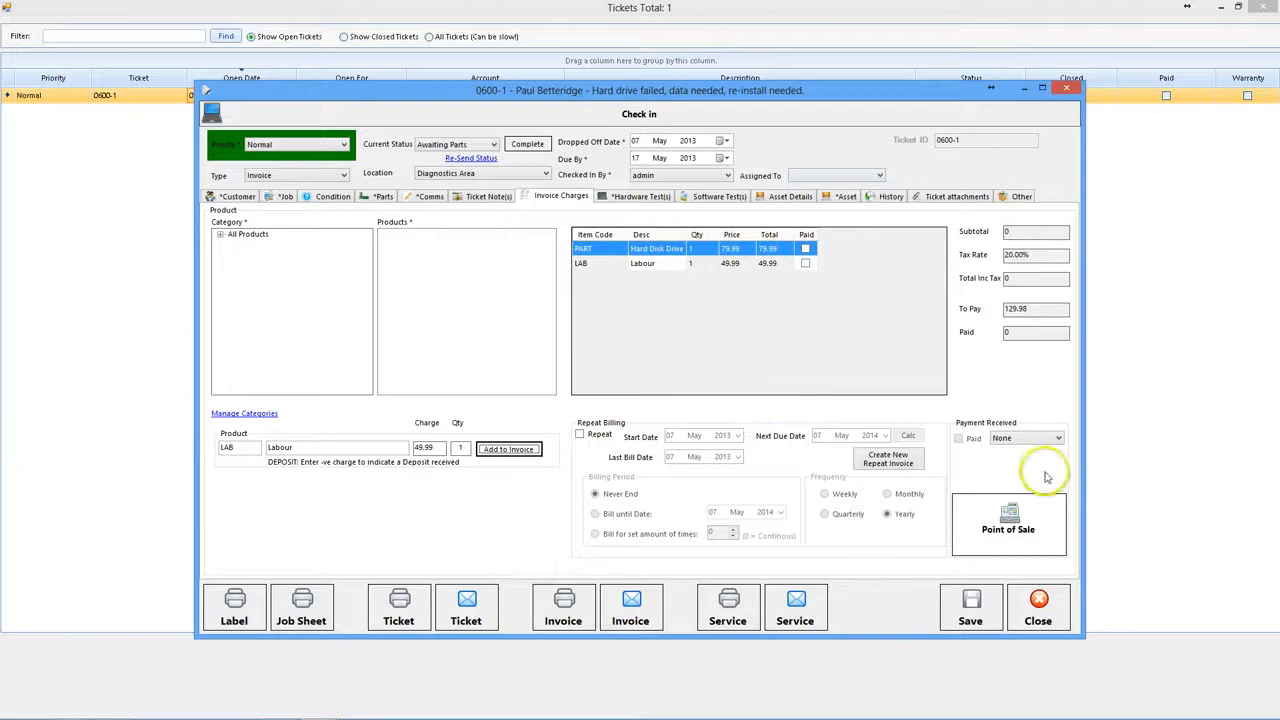
pyautogui.click(970, 610)
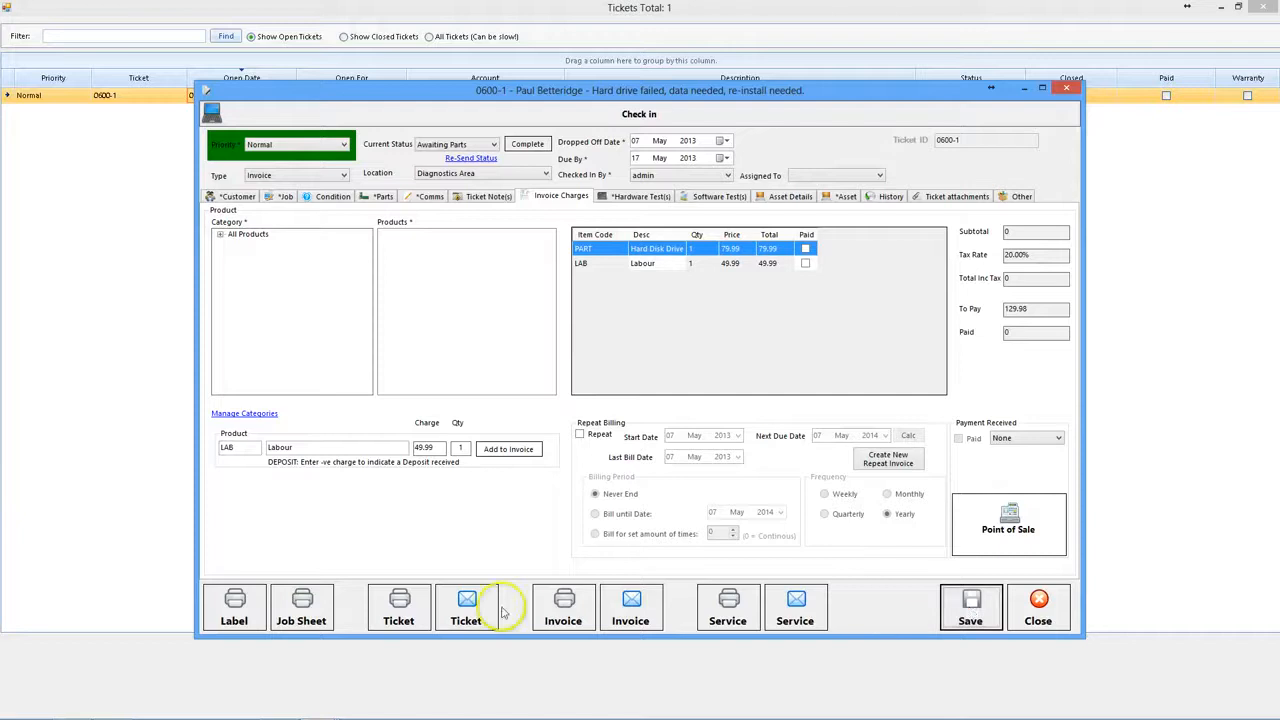
# - Print invoice INV-1 (£129.98), setting the ticket Completed without saving changes, then close the preview
pyautogui.click(563, 605)
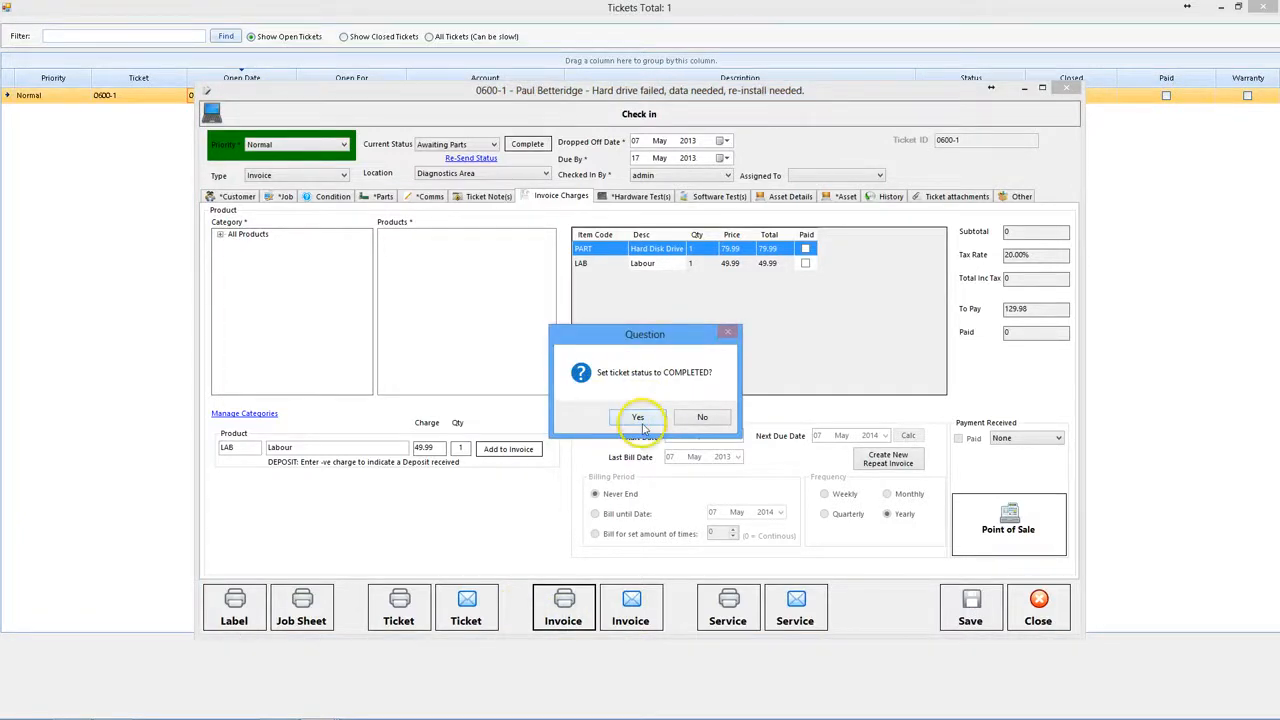
pyautogui.click(641, 420)
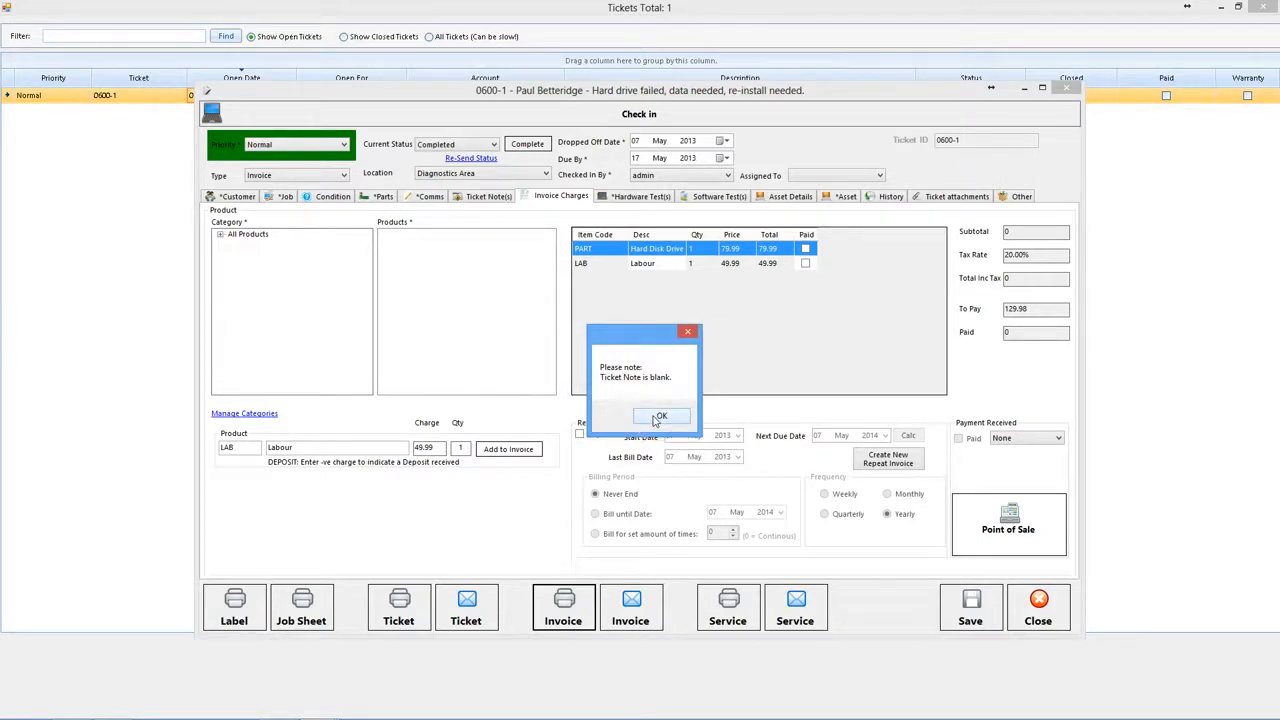
pyautogui.click(655, 417)
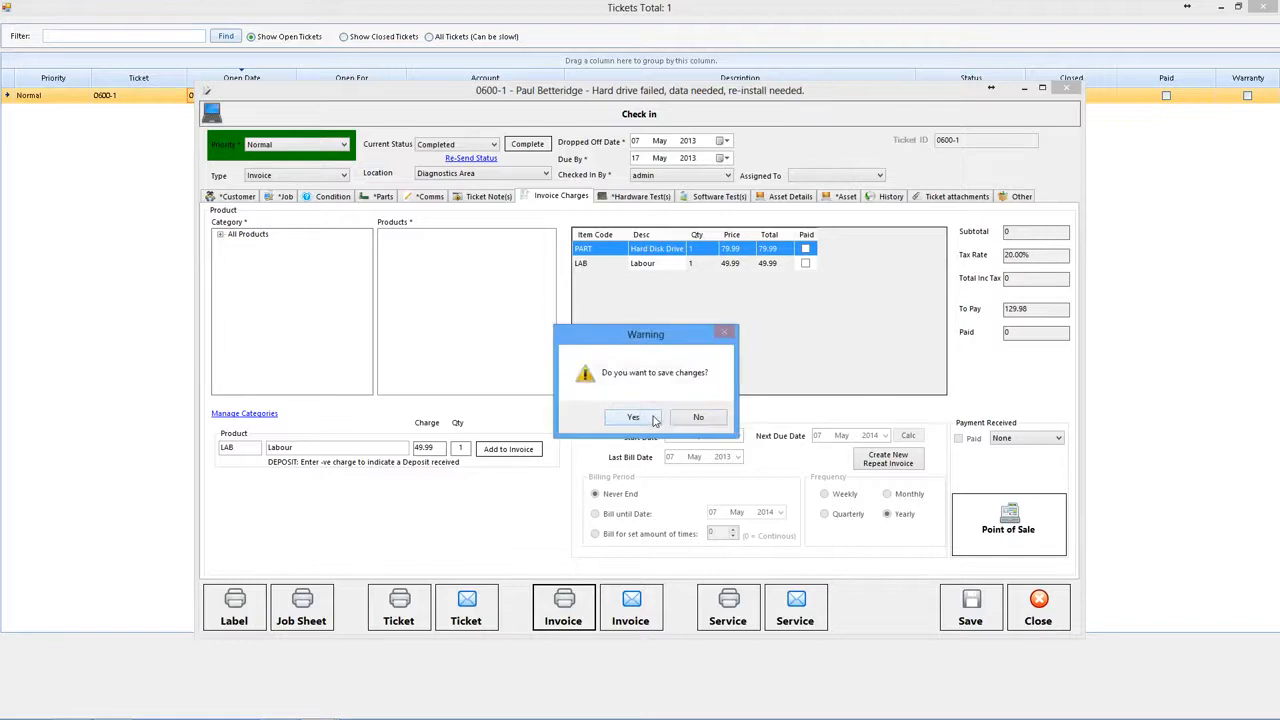
pyautogui.click(714, 415)
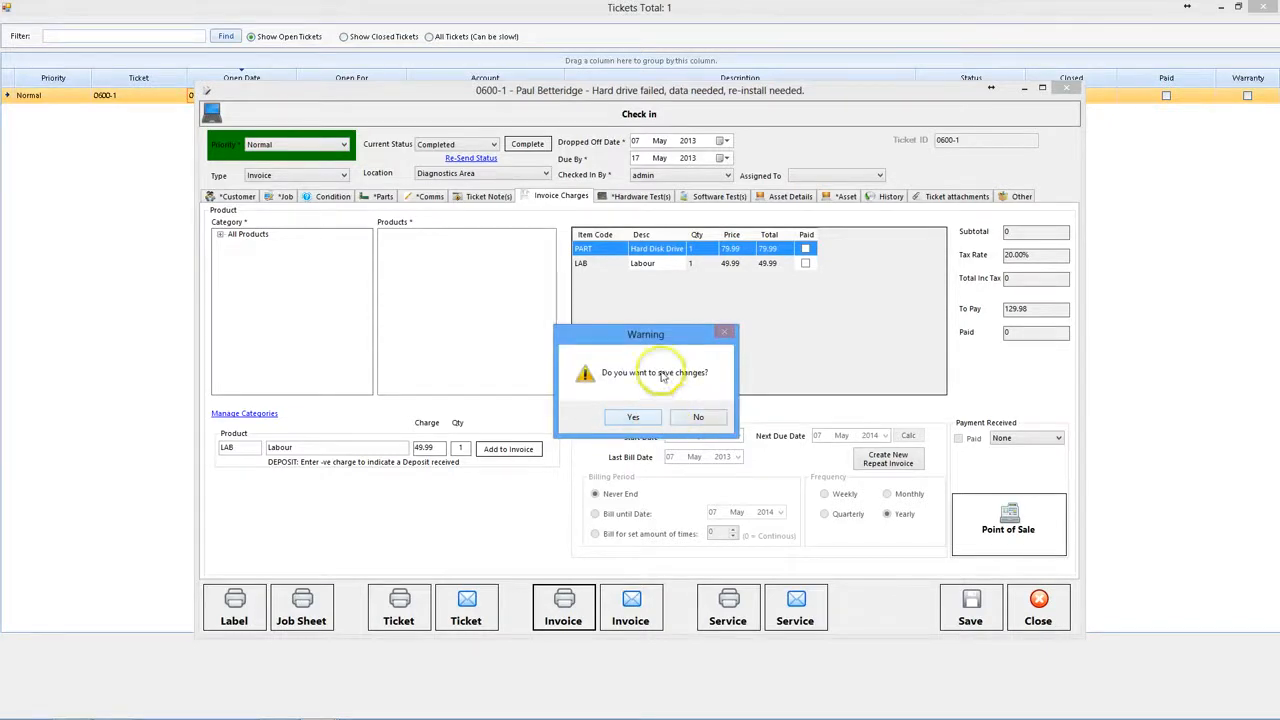
pyautogui.click(708, 418)
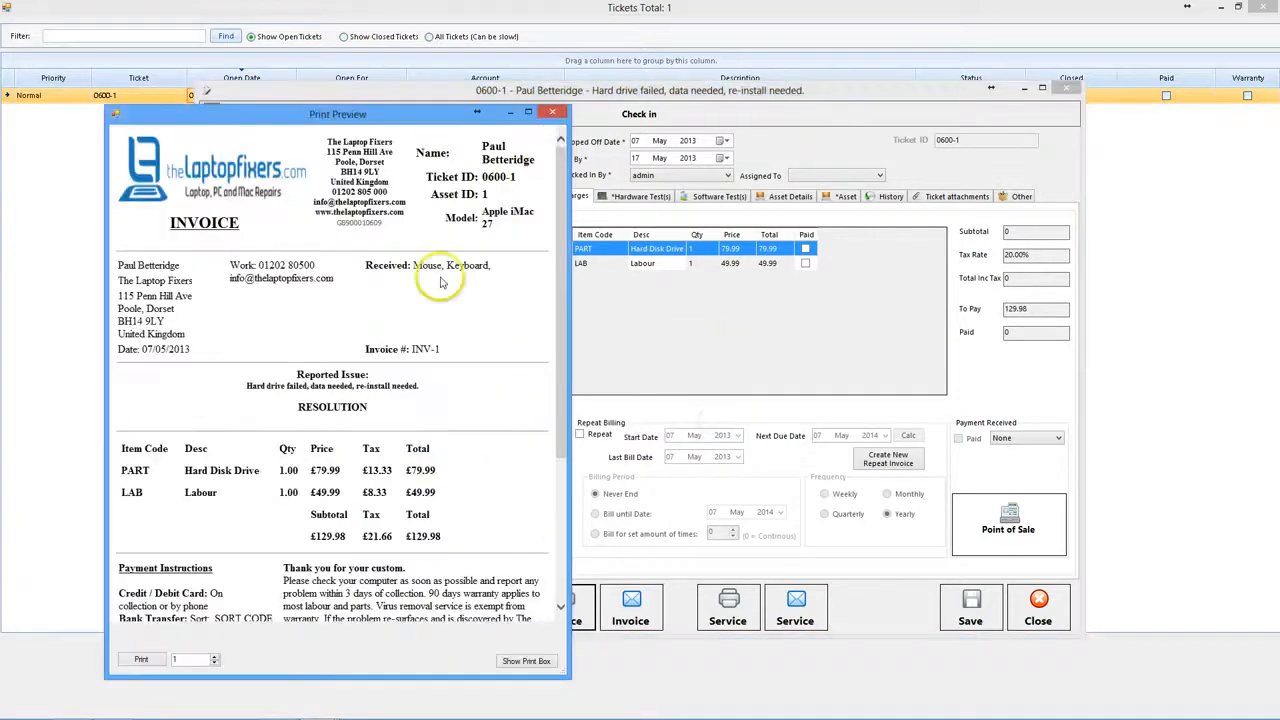
pyautogui.moveTo(300, 406); pyautogui.dragTo(370, 416)
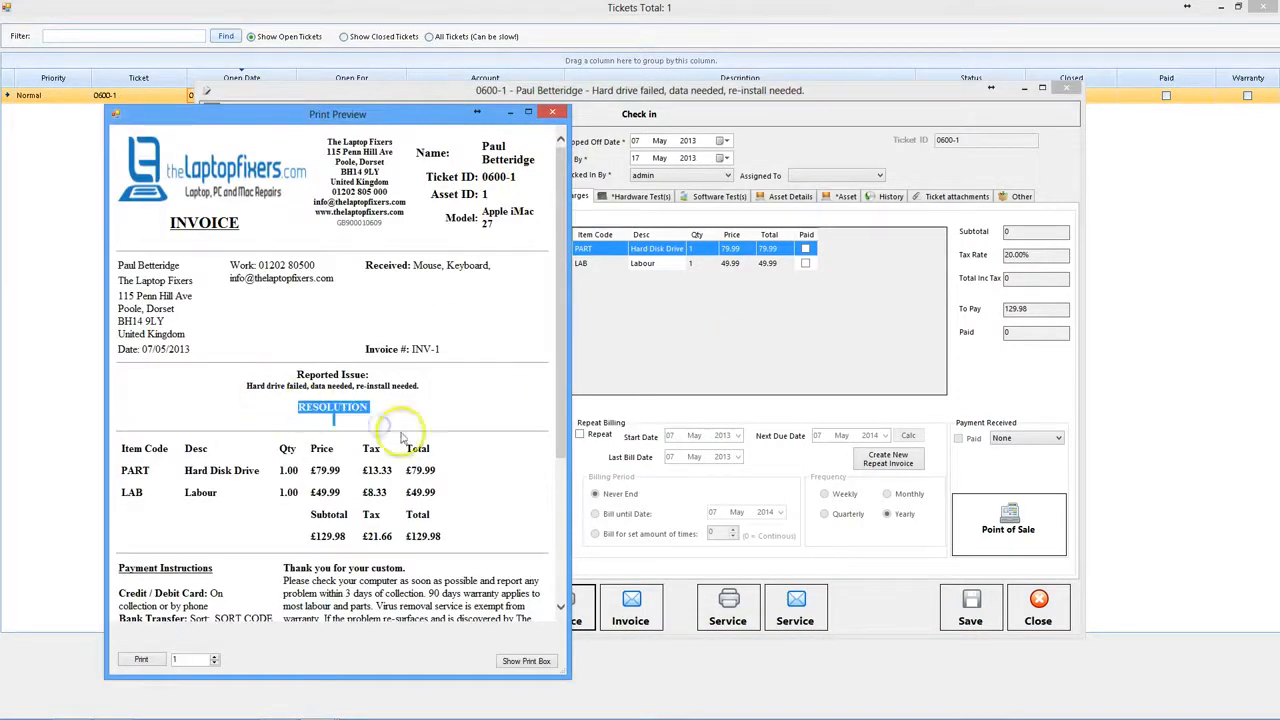
pyautogui.click(558, 117)
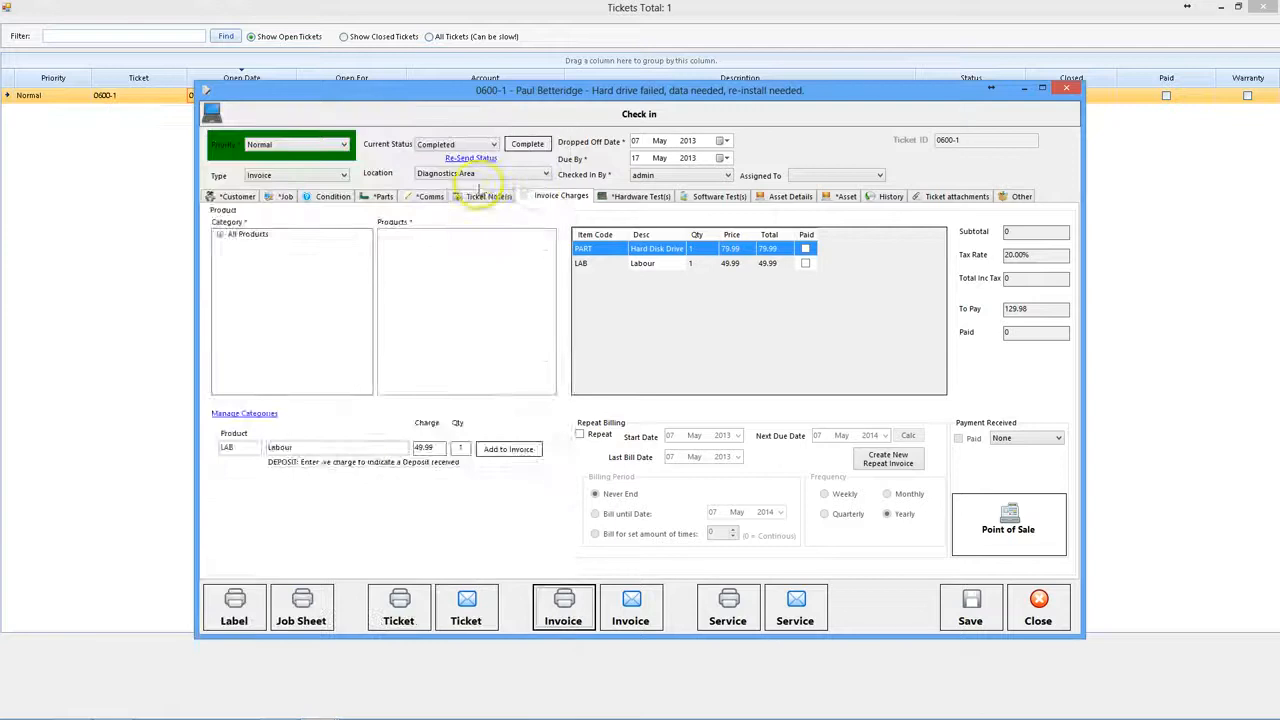
# - Enter the resolution note 'Hard disk drive replaced - OS reinstalled.' in the ticket's notes
pyautogui.click(488, 196)
pyautogui.click(421, 277)
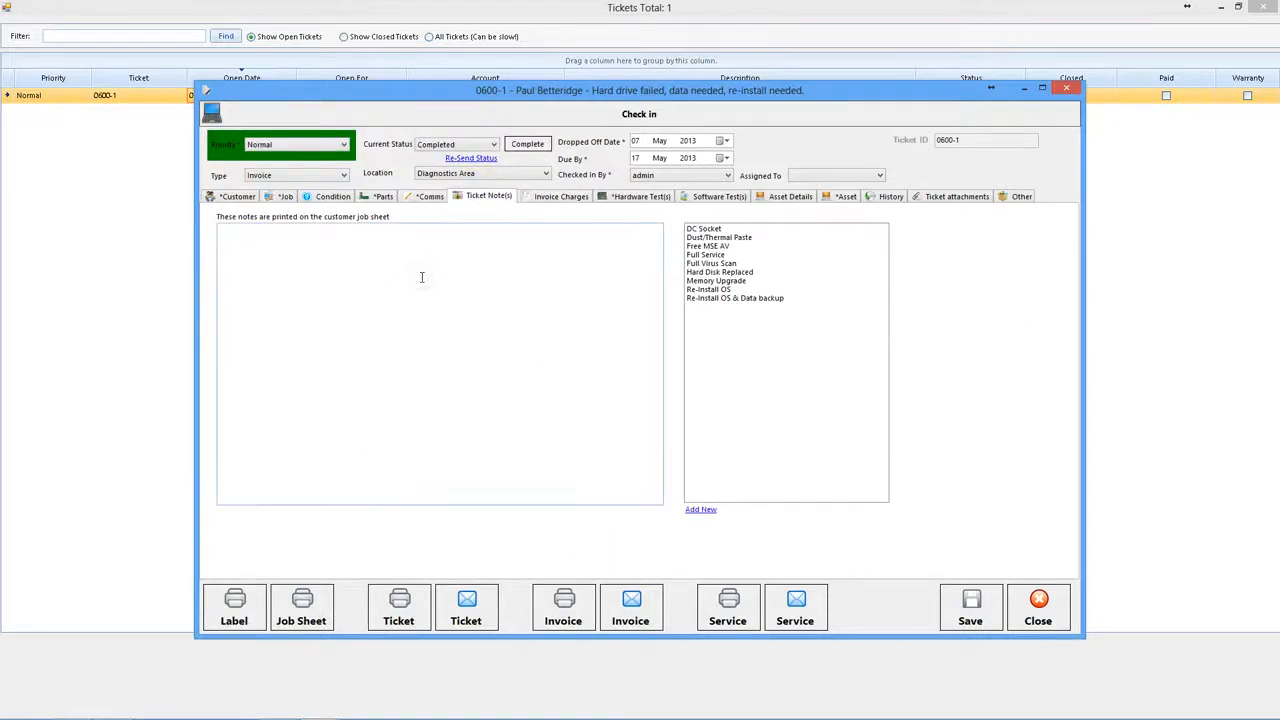
pyautogui.write('Hard disk drive replaced - OS reinstalled')
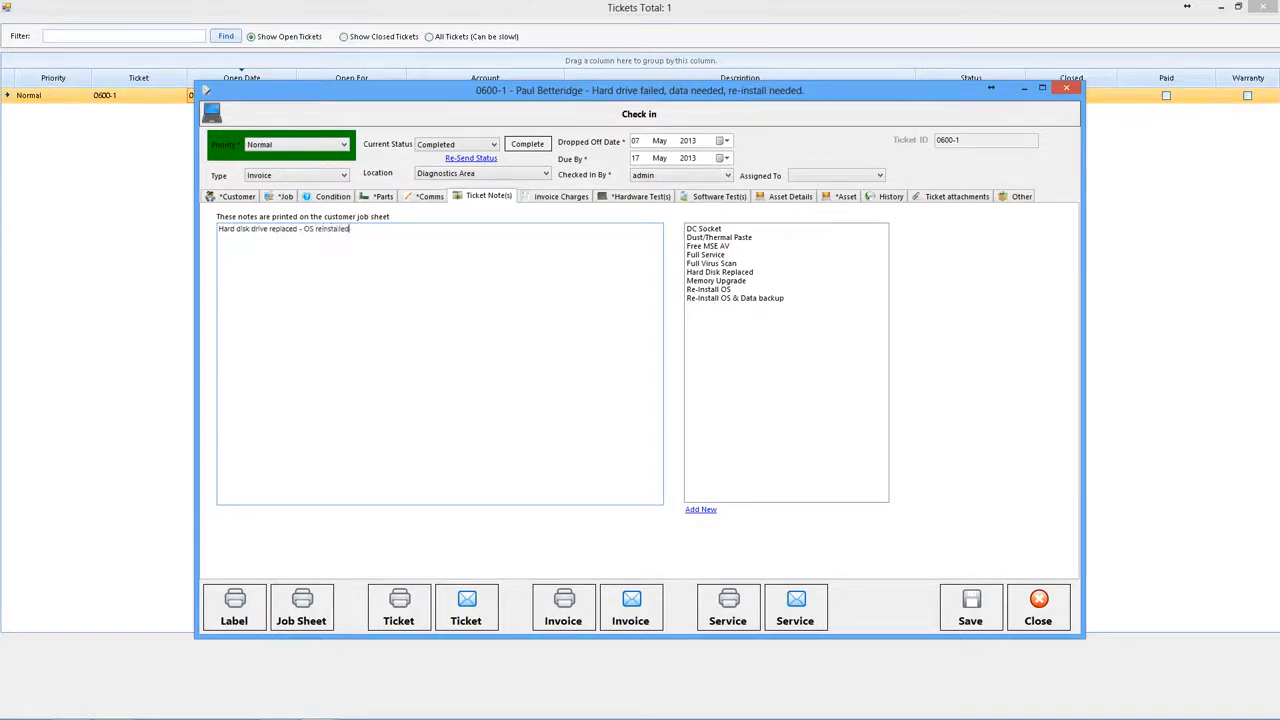
pyautogui.write('.')
# - Save ticket 0600-1 without emailing the customer, and preview invoice INV-1
pyautogui.click(968, 608)
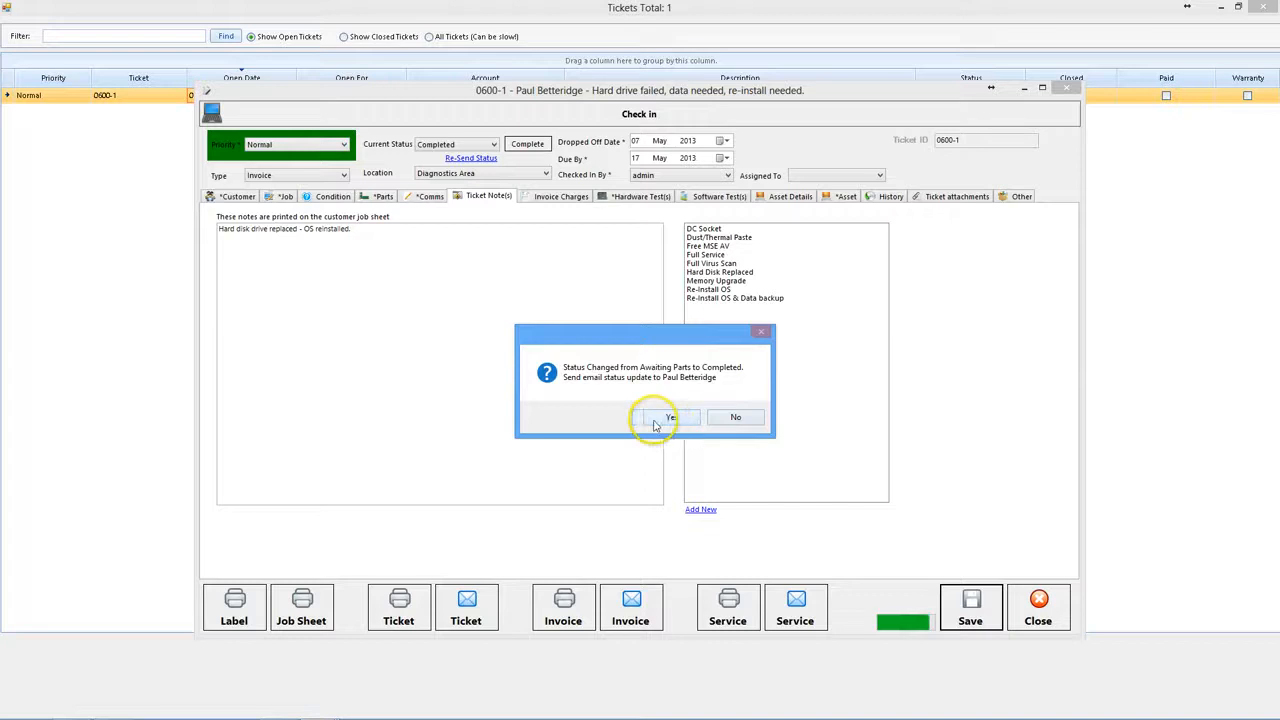
pyautogui.click(736, 417)
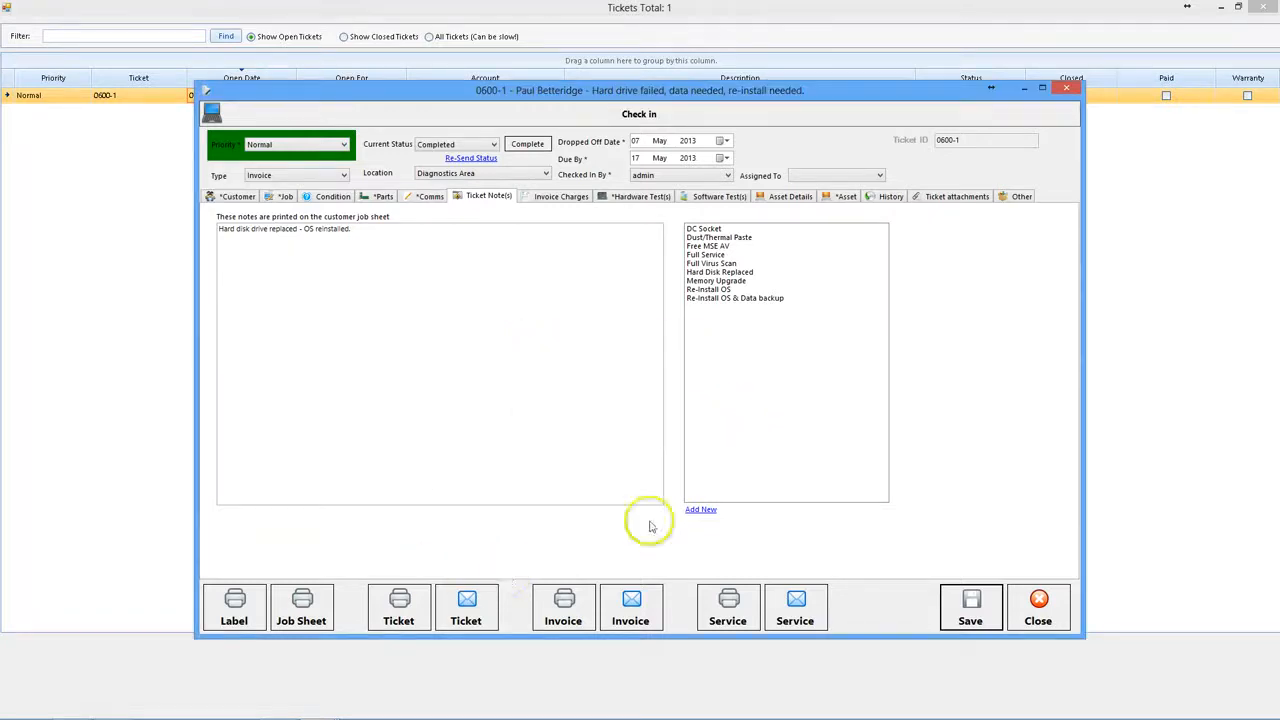
pyautogui.click(563, 608)
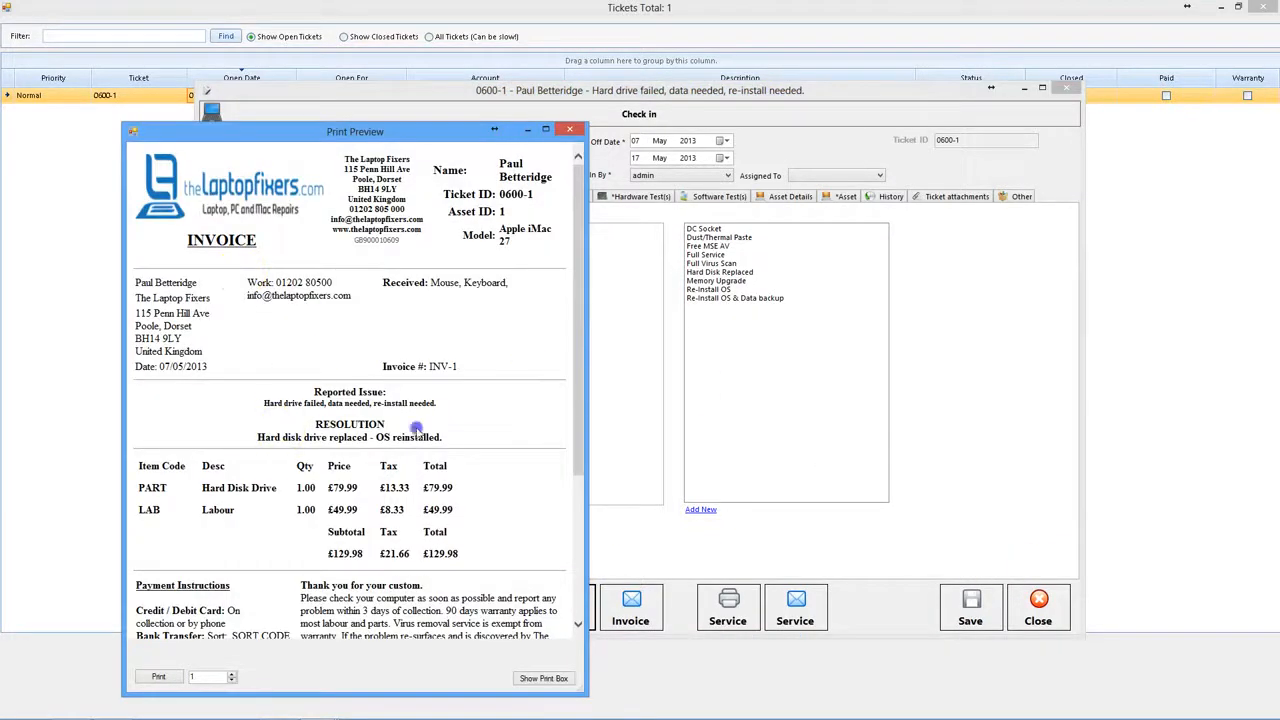
pyautogui.moveTo(420, 424); pyautogui.dragTo(453, 438)
pyautogui.scroll(-1, 453, 438)
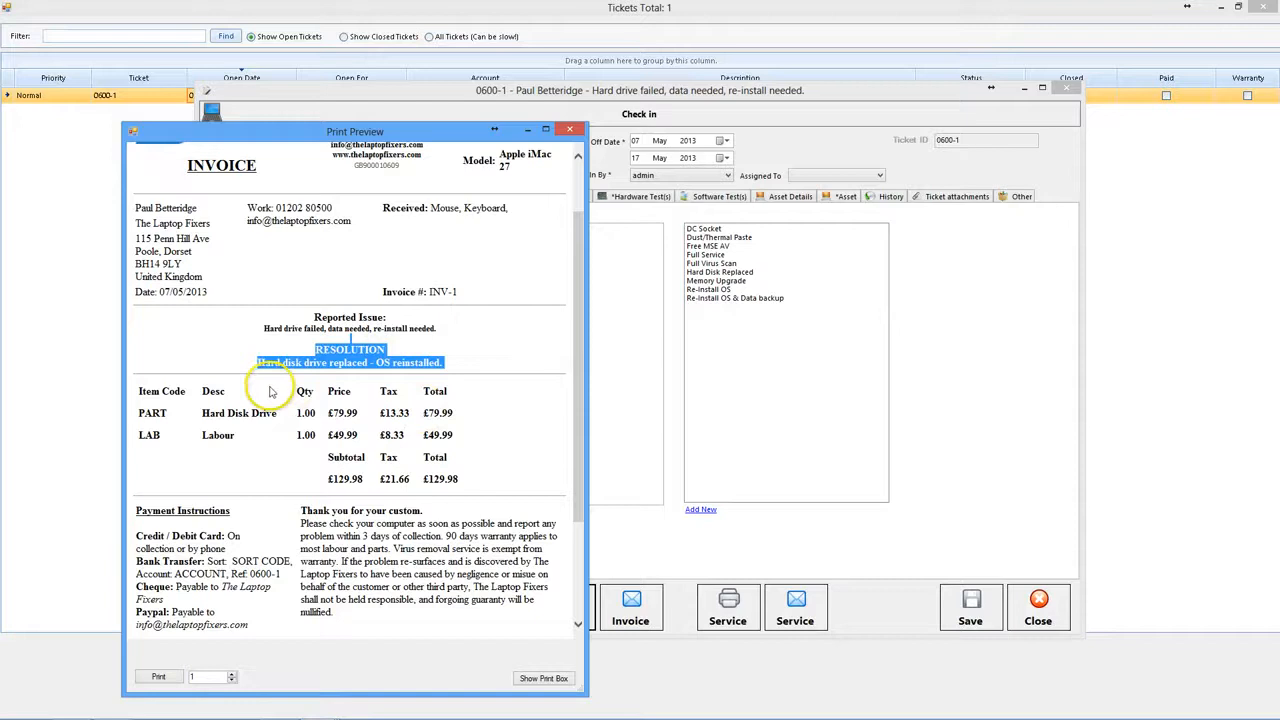
pyautogui.click(488, 479)
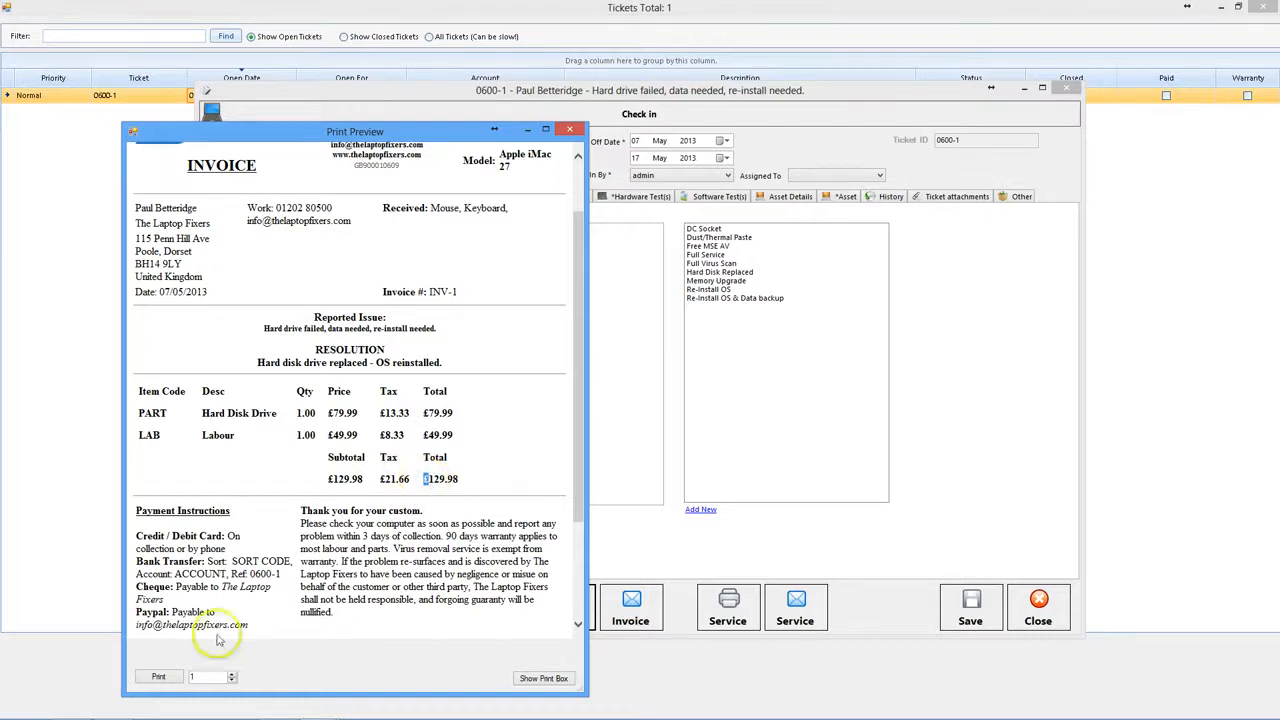
pyautogui.click(568, 131)
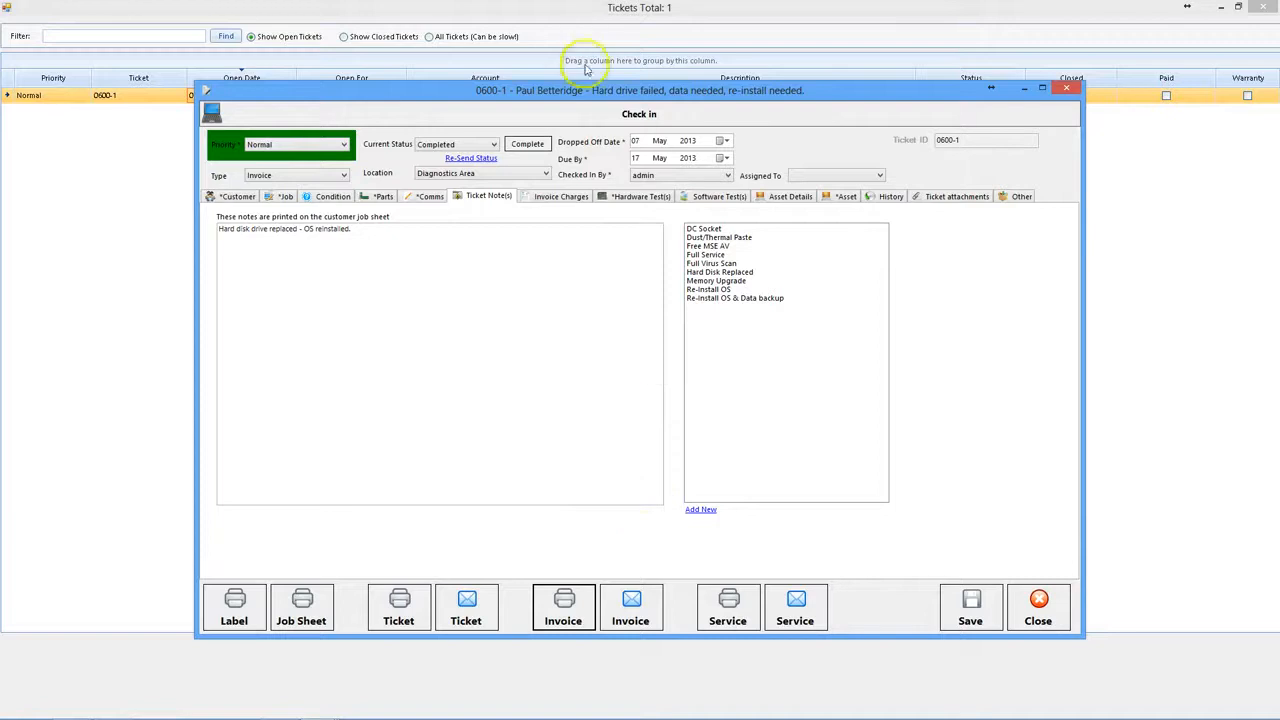
# - Review the invoice charges, then close ticket 0600-1 and the Tickets list
pyautogui.click(556, 197)
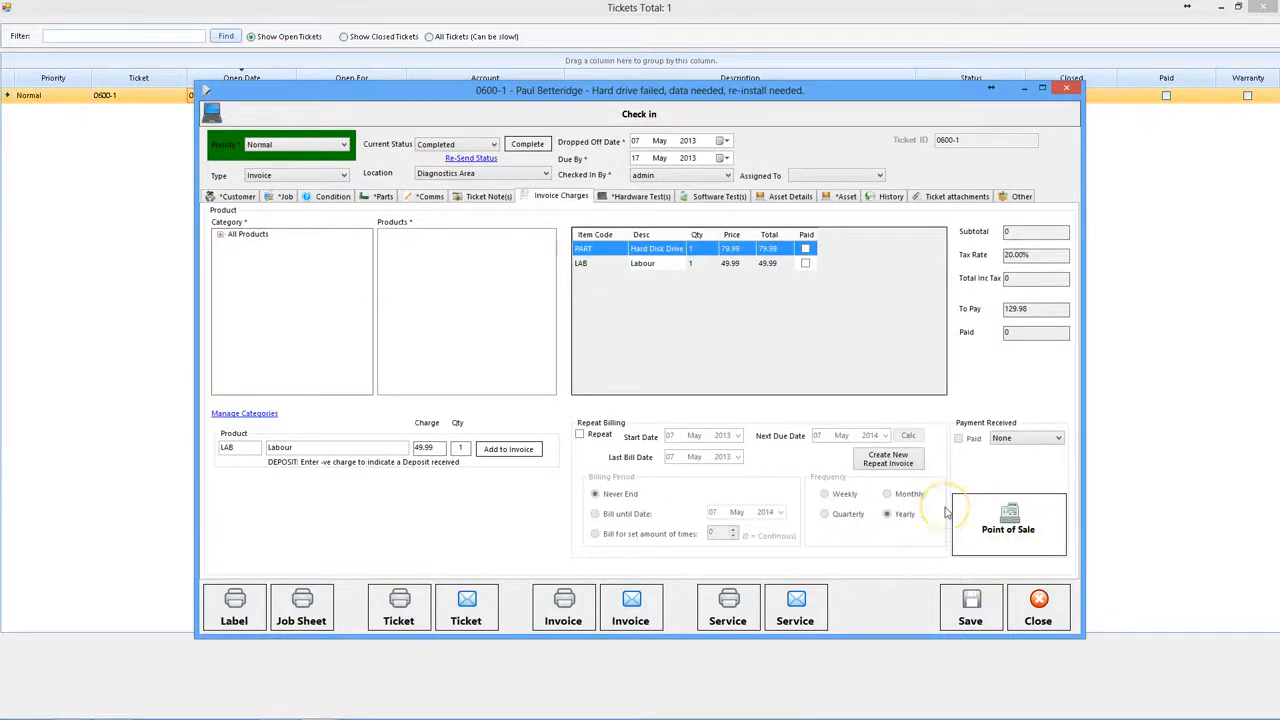
pyautogui.click(1036, 610)
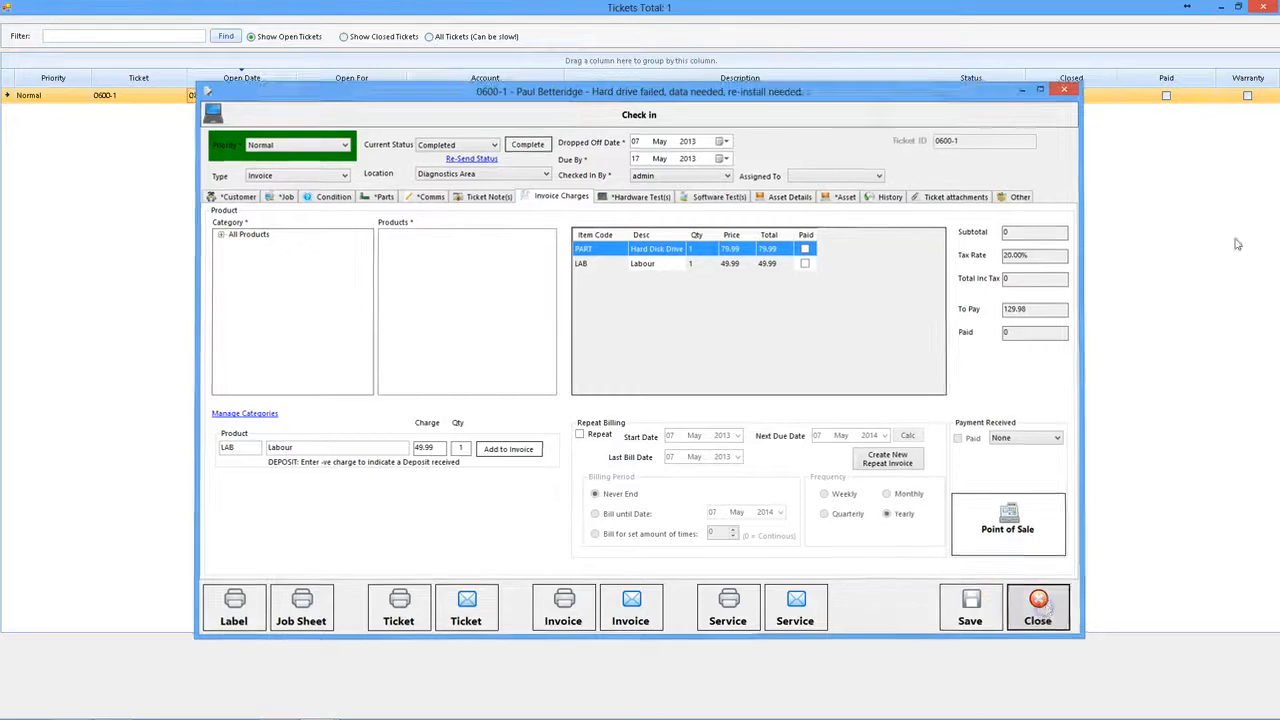
pyautogui.click(1263, 7)
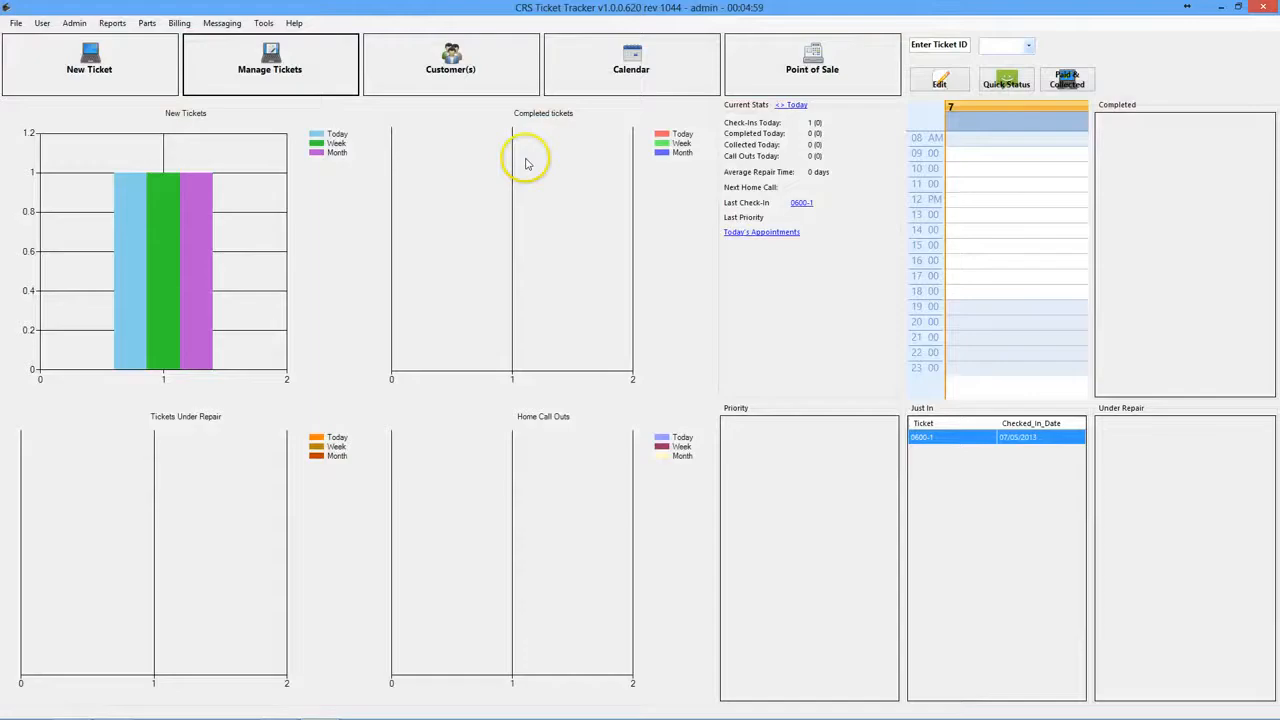
# - Bring up the Point of Sale till with ticket ID 1 entered
pyautogui.click(931, 46)
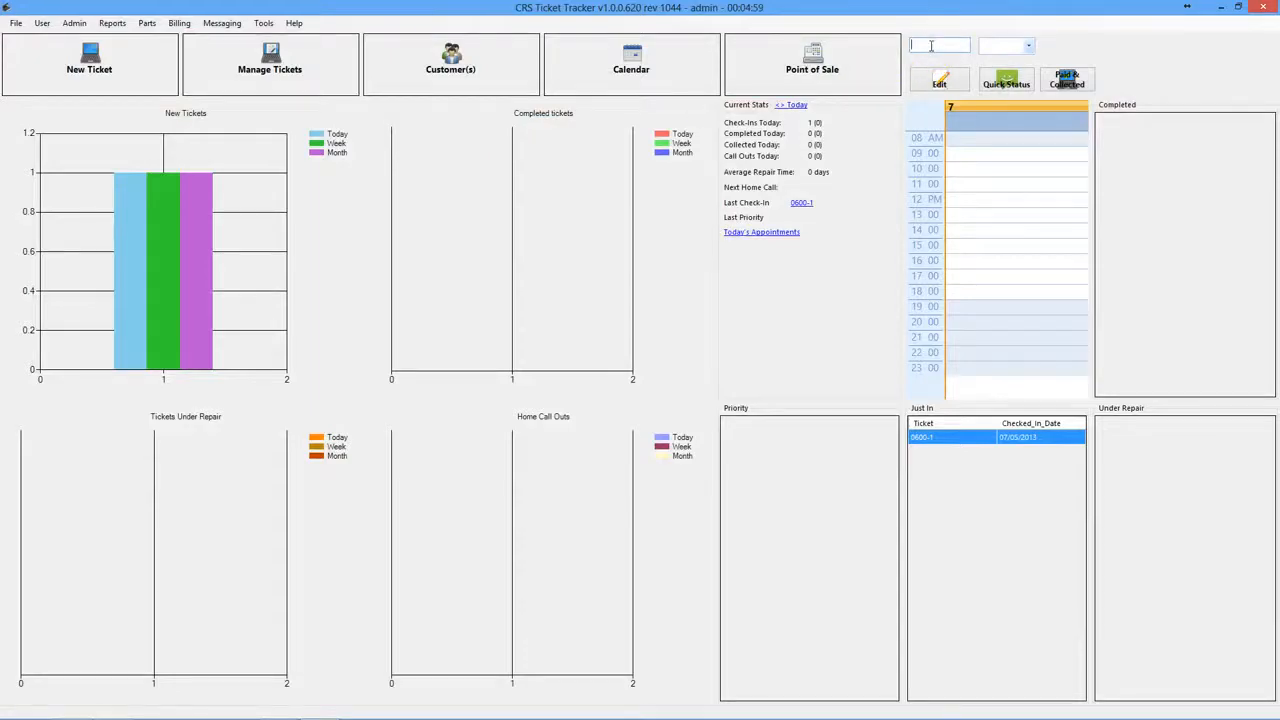
pyautogui.click(1070, 82)
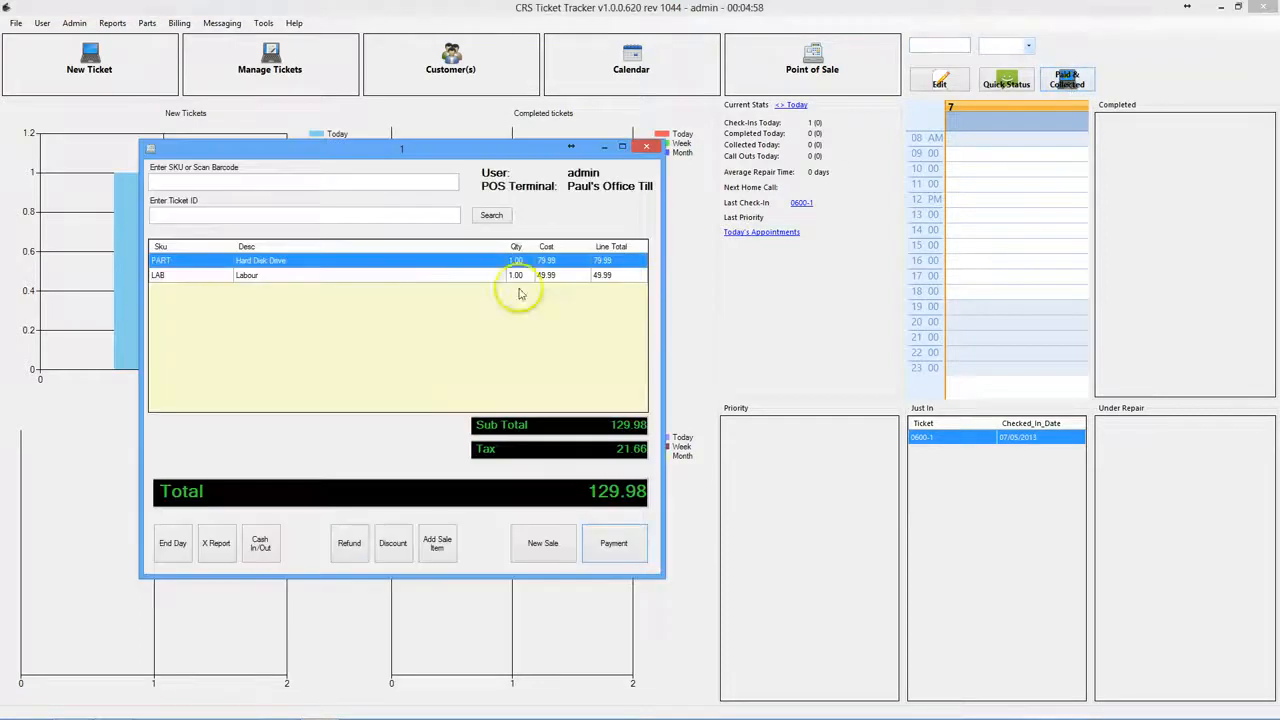
pyautogui.click(643, 146)
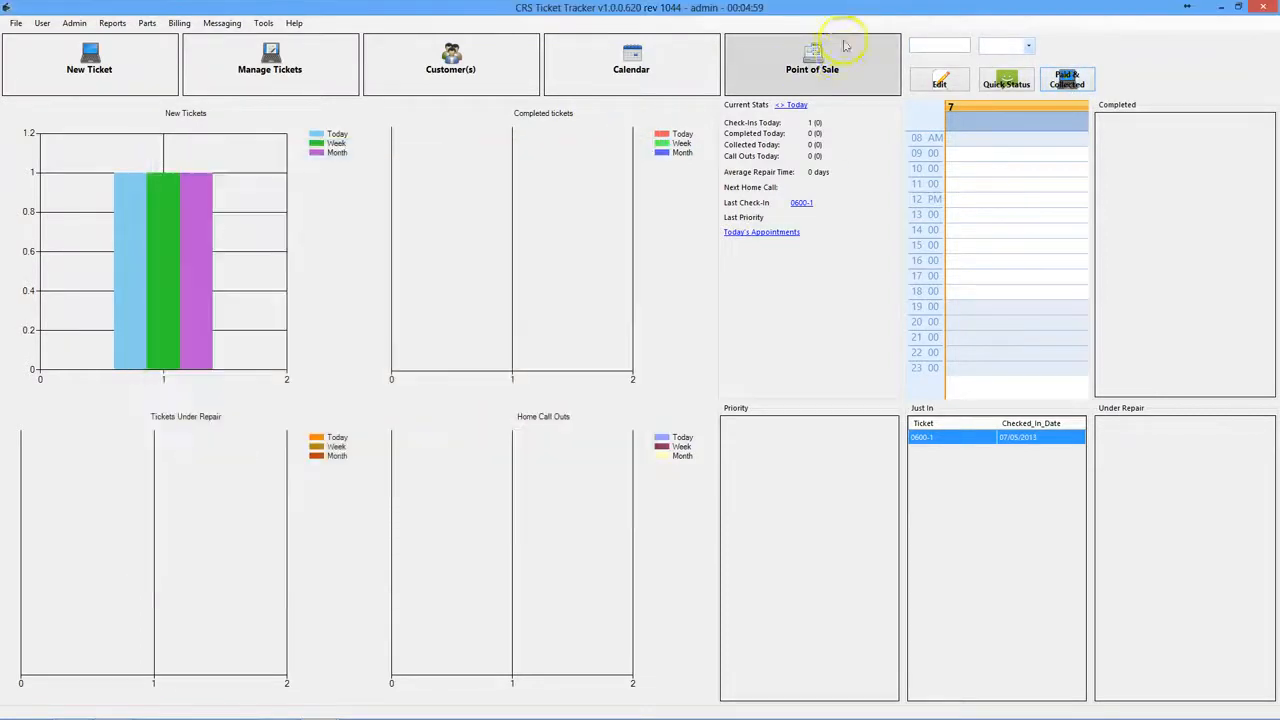
pyautogui.click(836, 66)
# - Load ticket 1 into the till and pay the full 129.98 by card, acknowledging the cash drawer notice
pyautogui.click(231, 234)
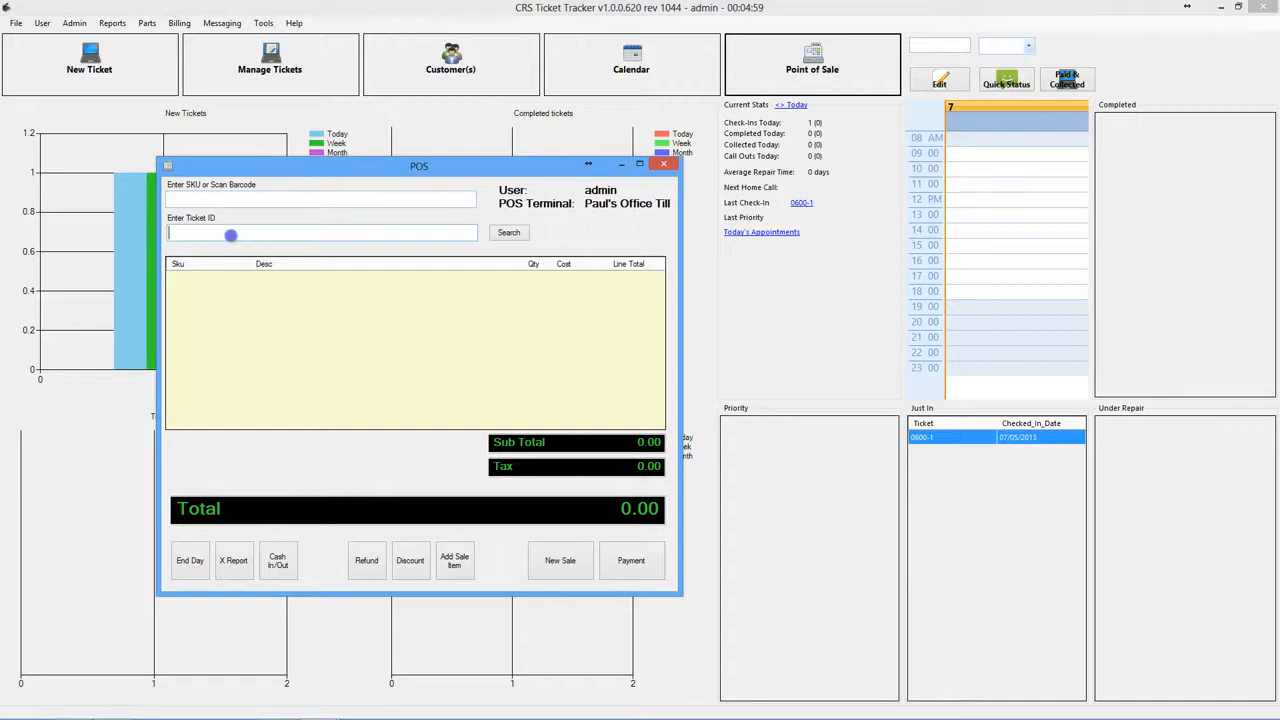
pyautogui.click(510, 234)
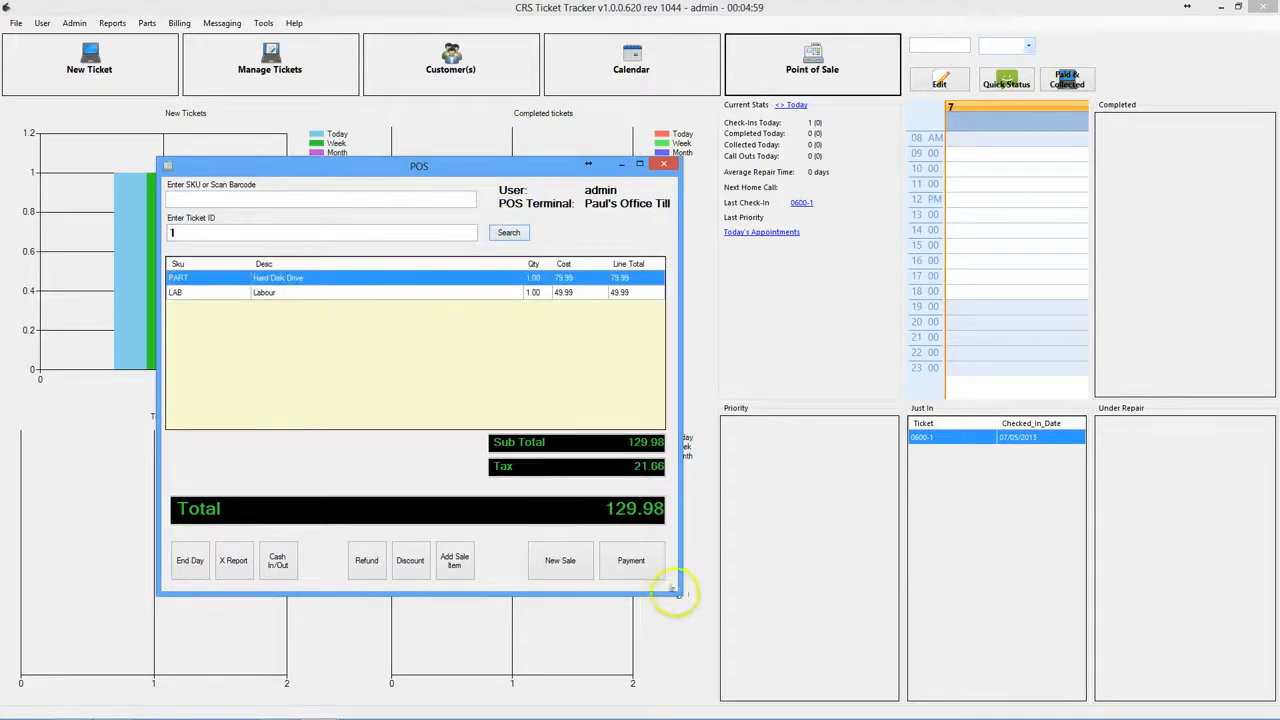
pyautogui.click(649, 566)
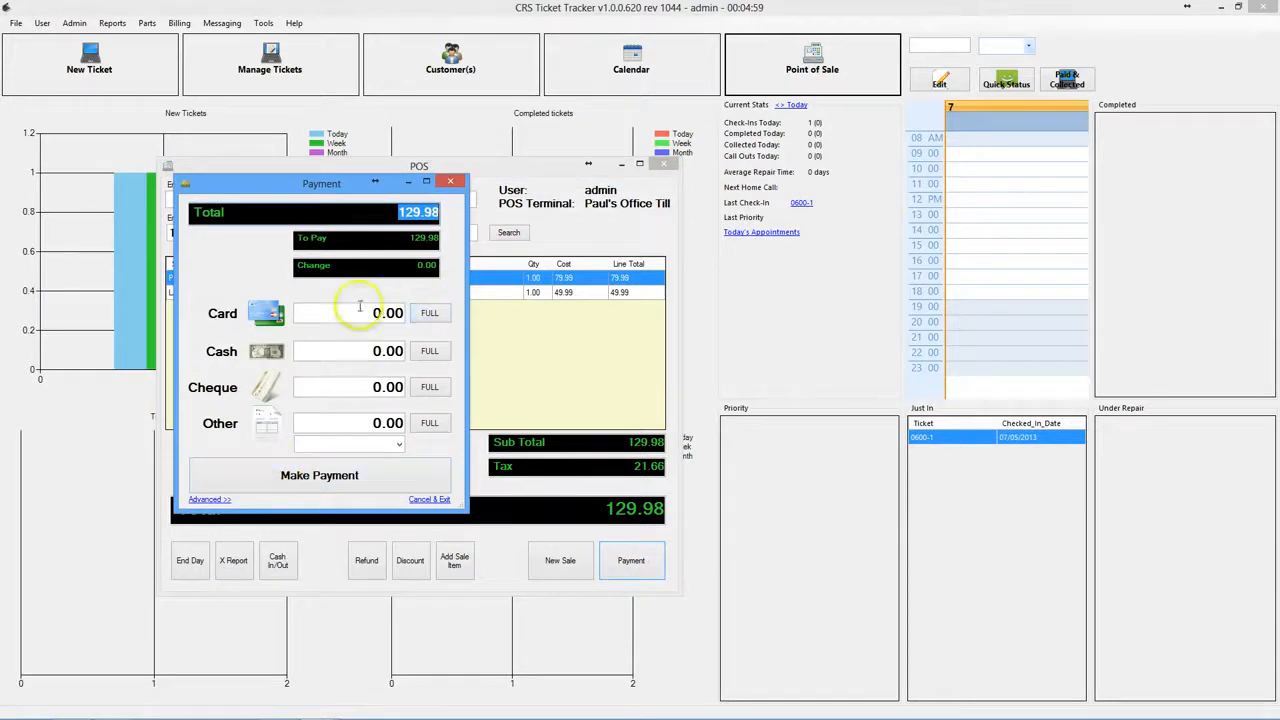
pyautogui.click(433, 316)
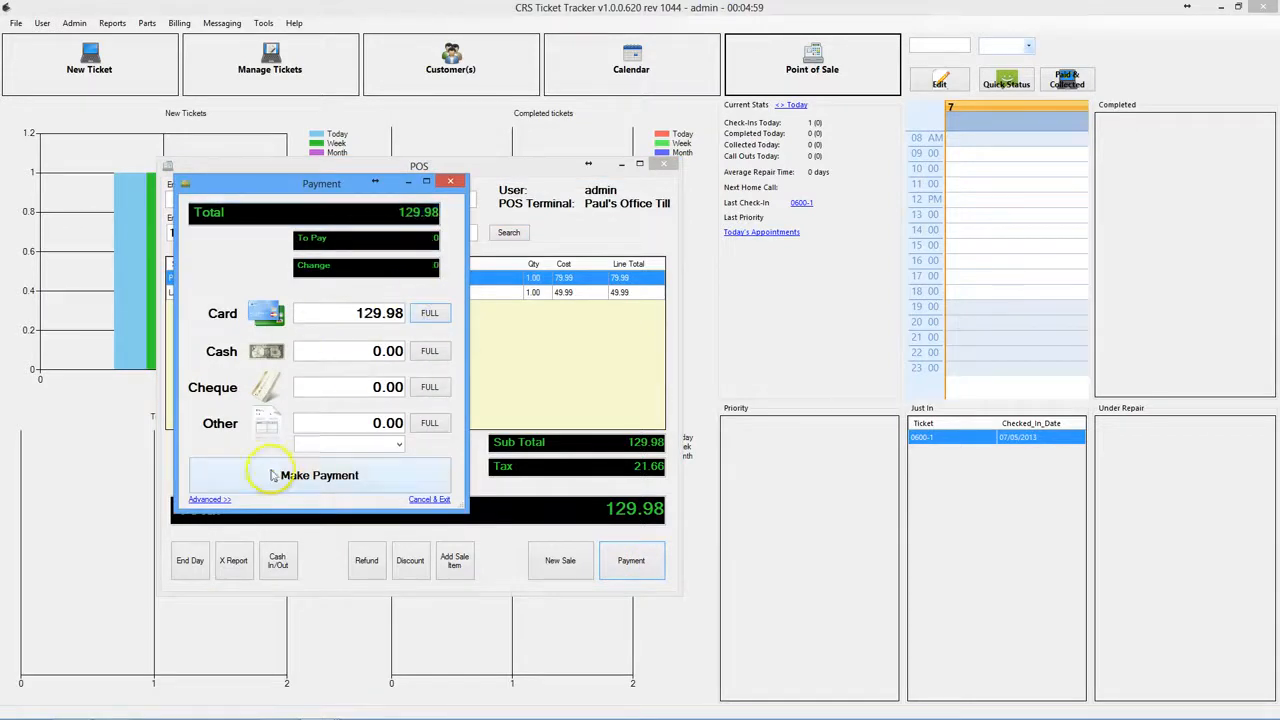
pyautogui.click(393, 448)
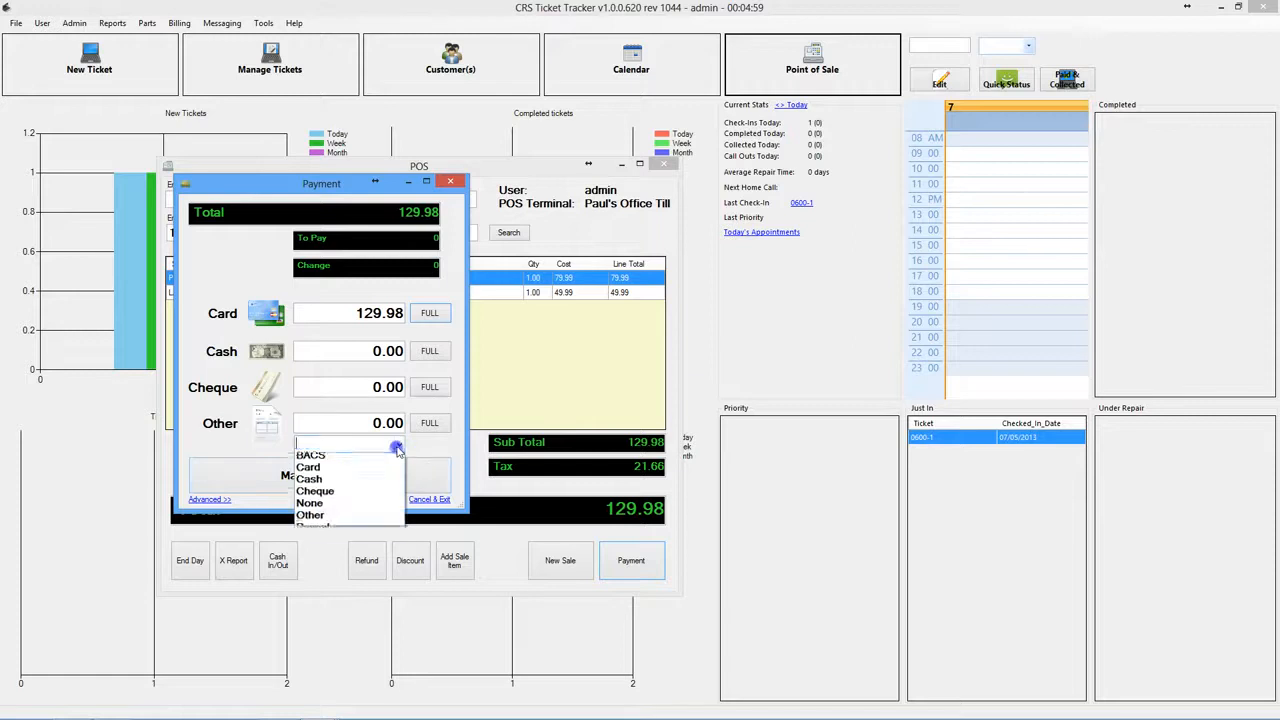
pyautogui.click(252, 437)
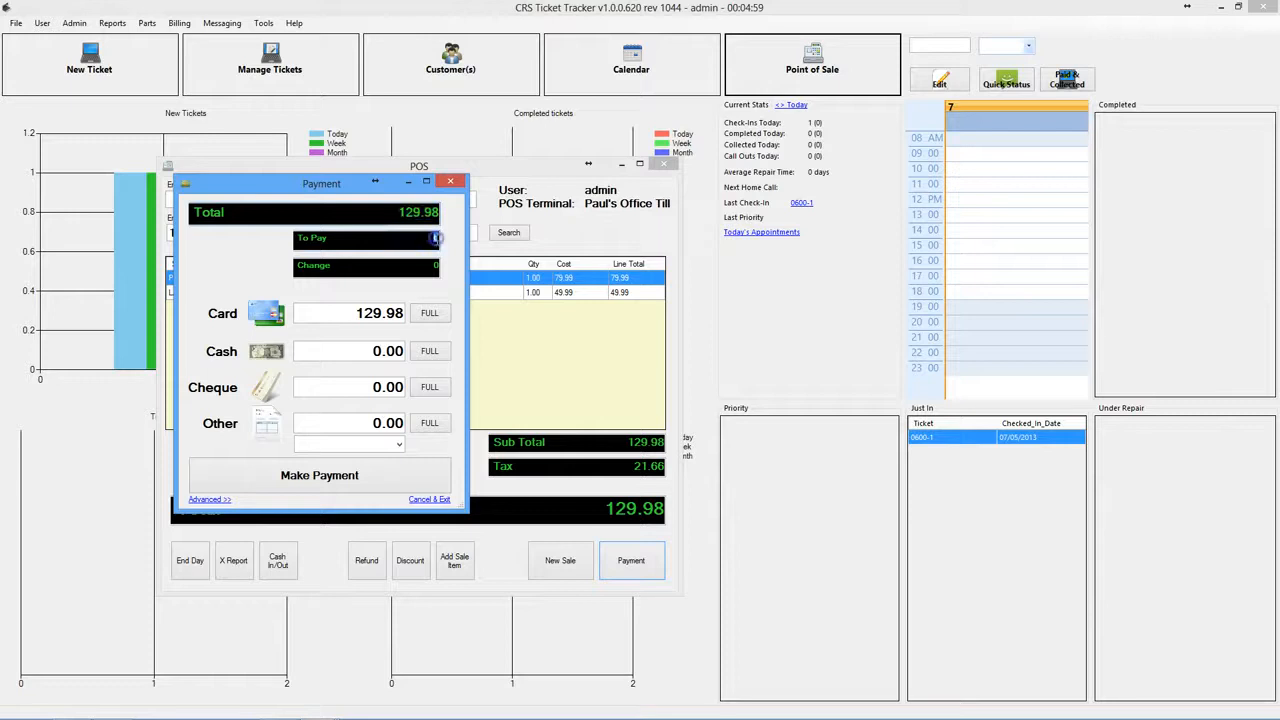
pyautogui.click(320, 474)
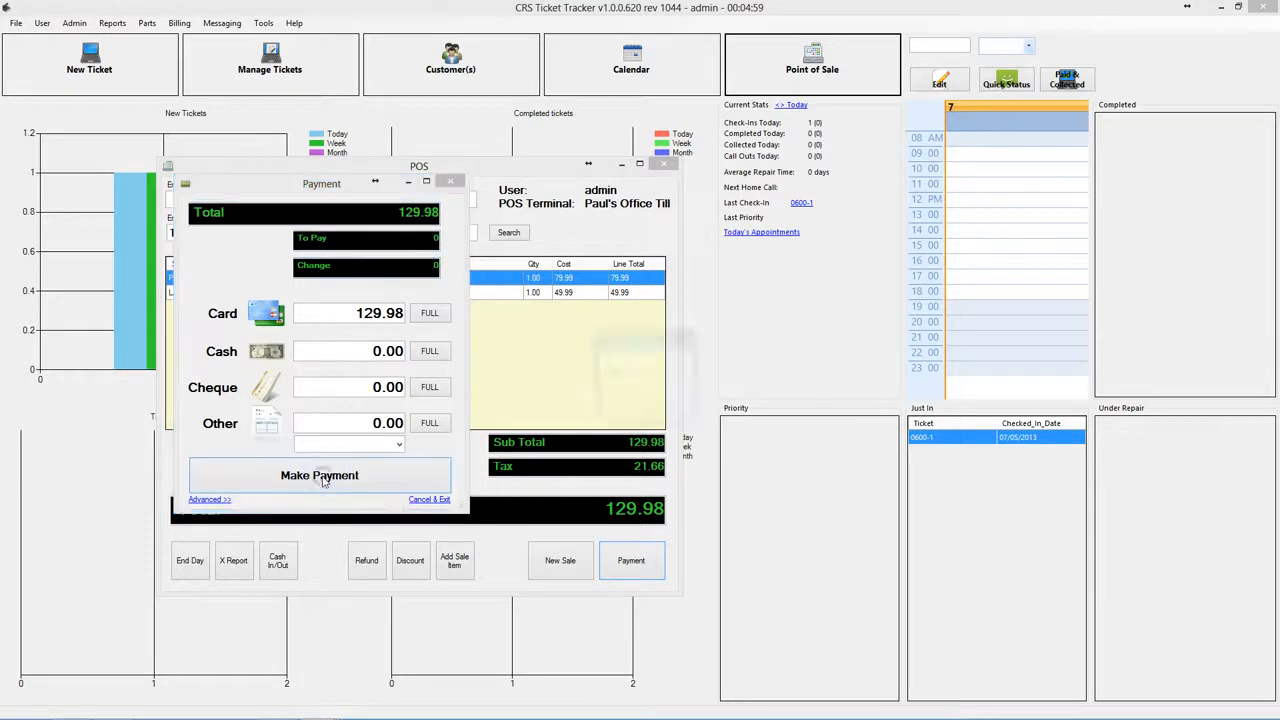
pyautogui.click(660, 410)
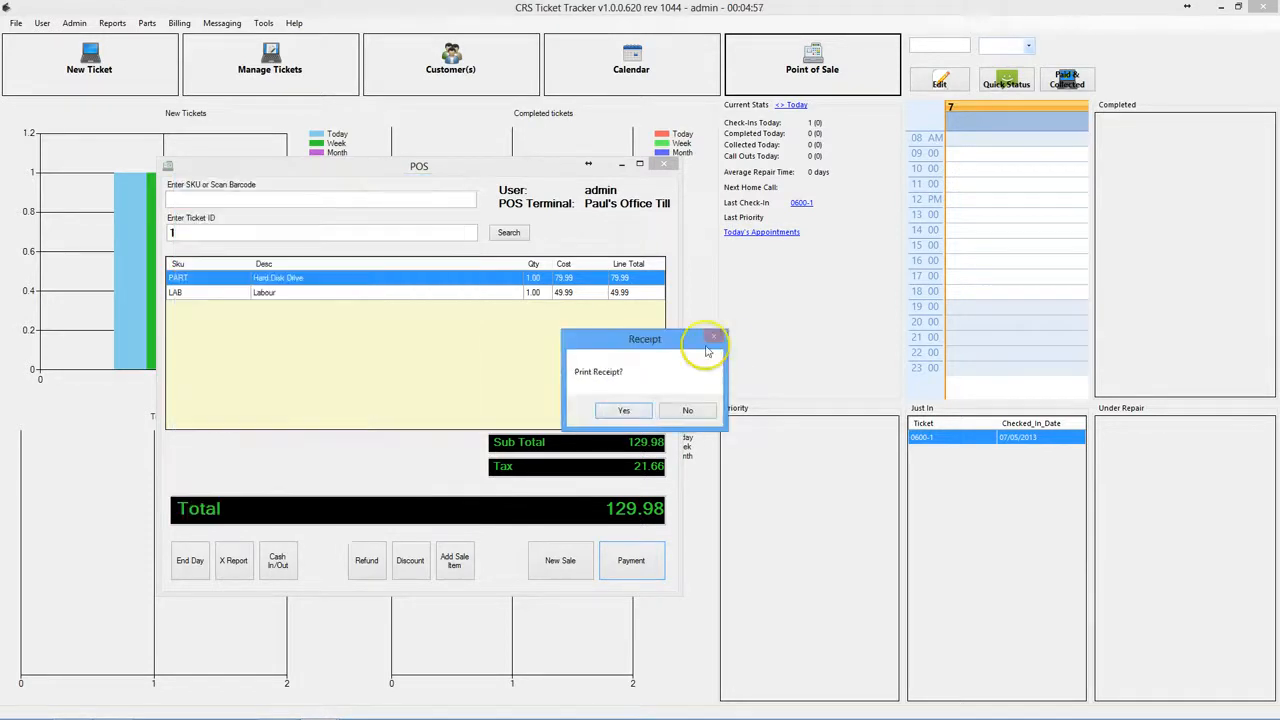
# - Preview the £129.98 card receipt, confirm the ticket is being collected, and close the till
pyautogui.click(624, 410)
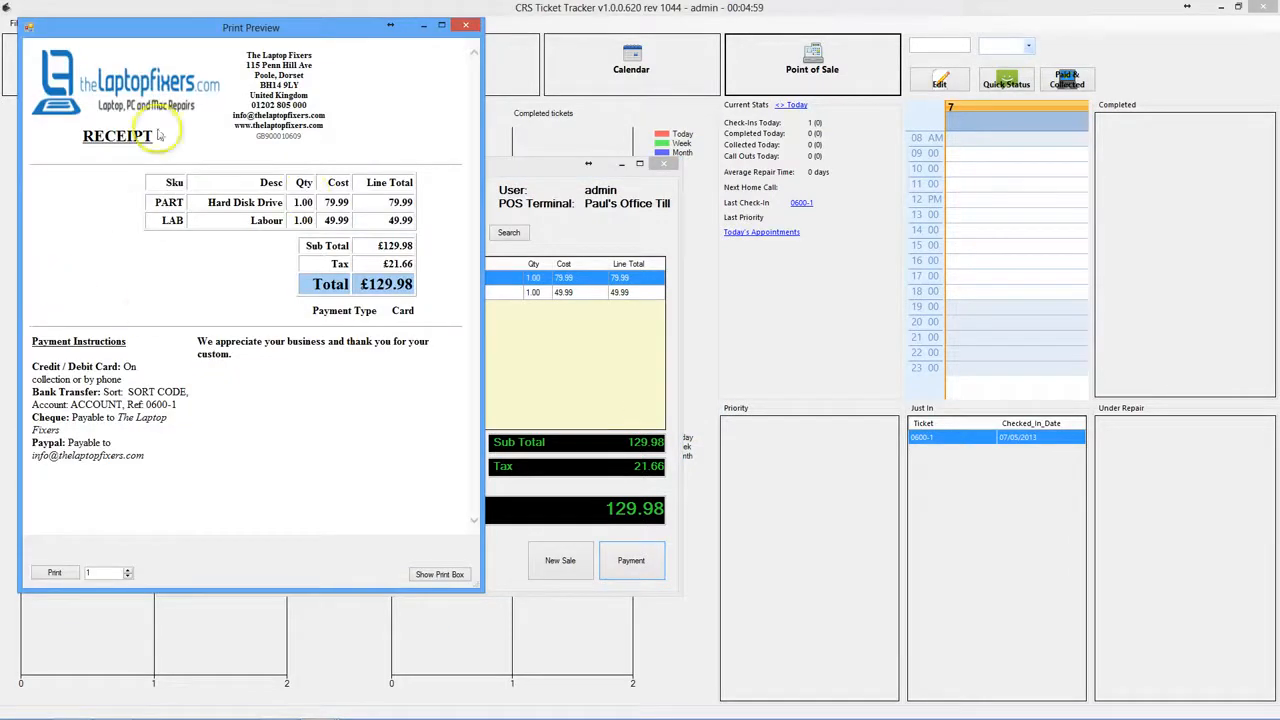
pyautogui.click(465, 28)
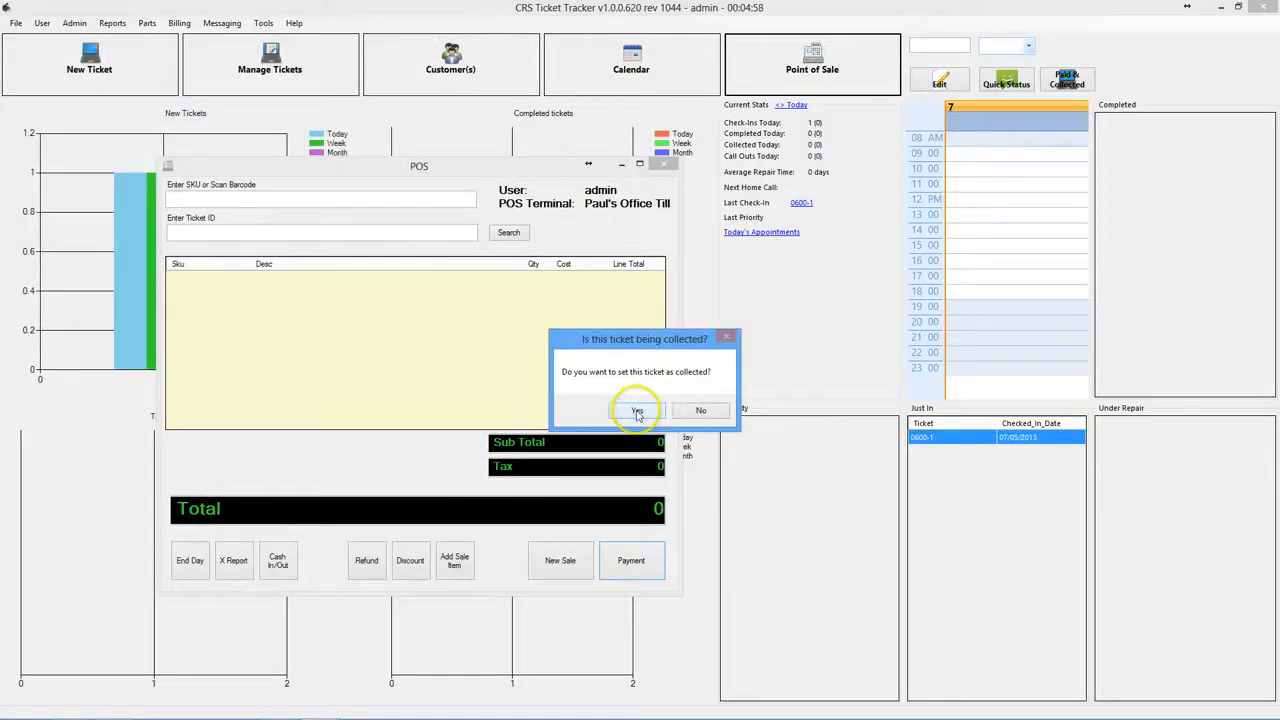
pyautogui.click(637, 411)
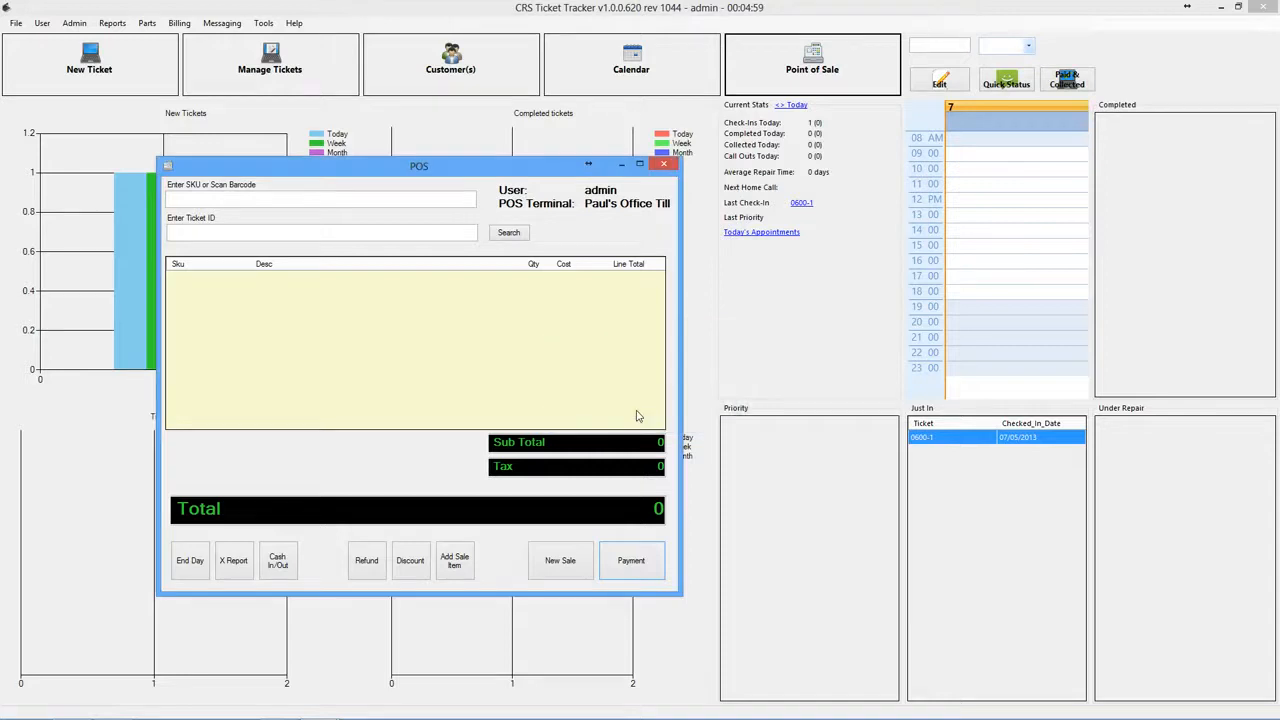
pyautogui.click(663, 164)
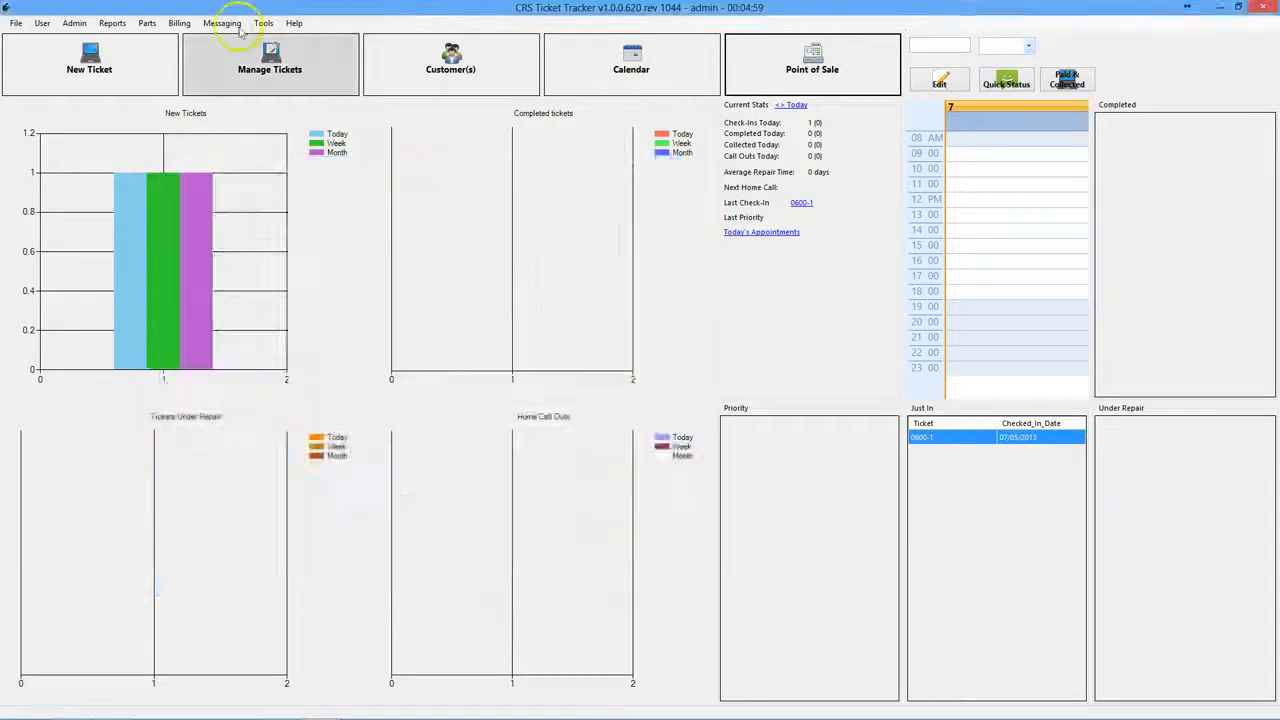
# - Check the closed tickets list shows 0600-1 as Collected and Paid, then return to the dashboard
pyautogui.click(301, 79)
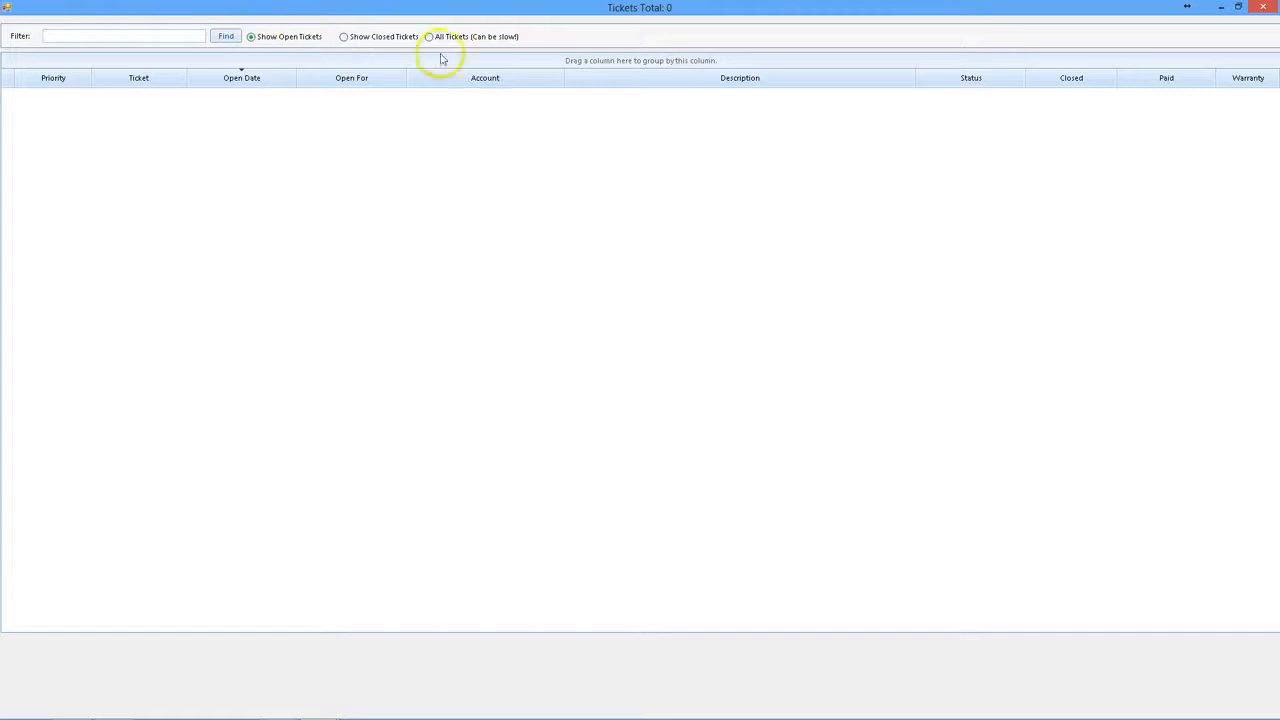
pyautogui.click(361, 40)
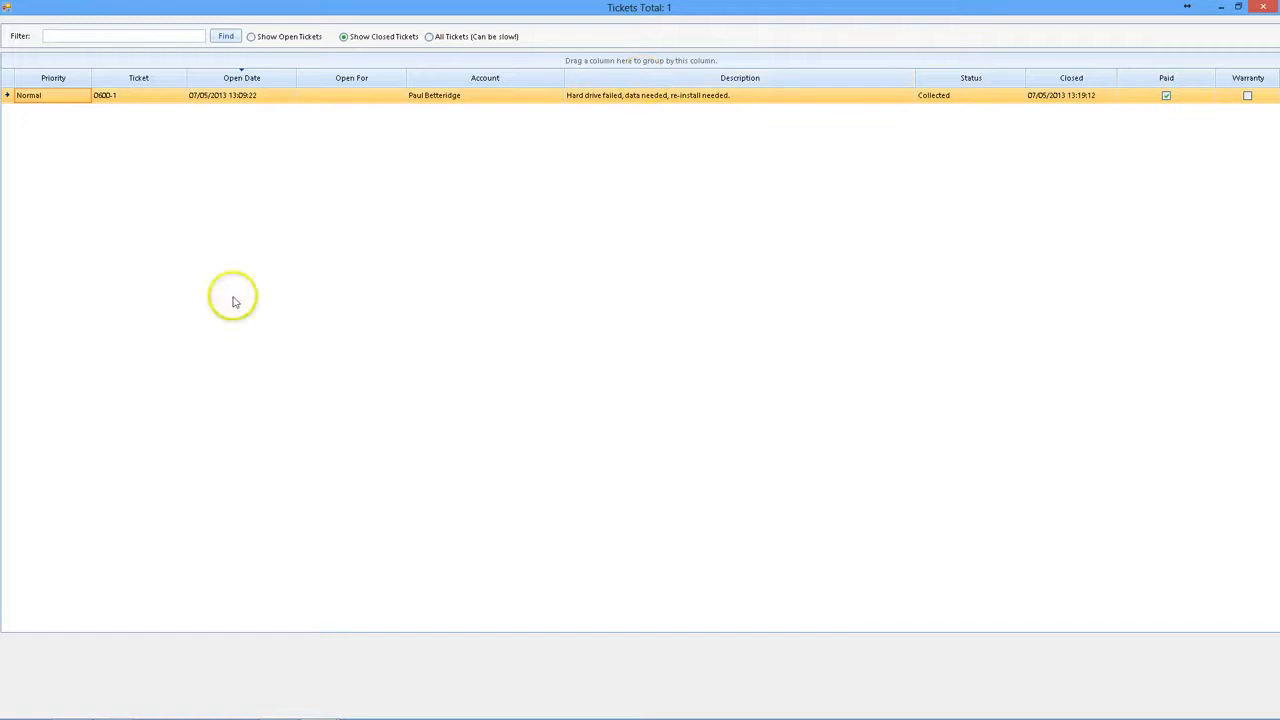
pyautogui.click(1259, 12)
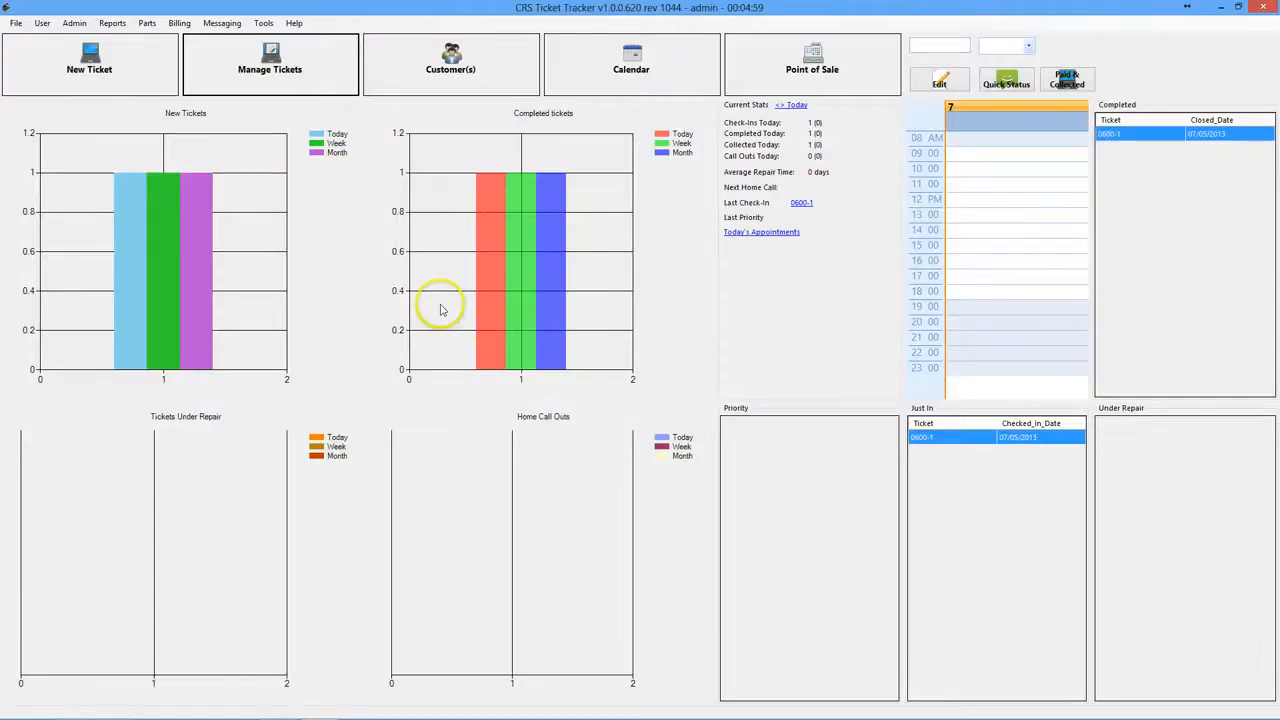